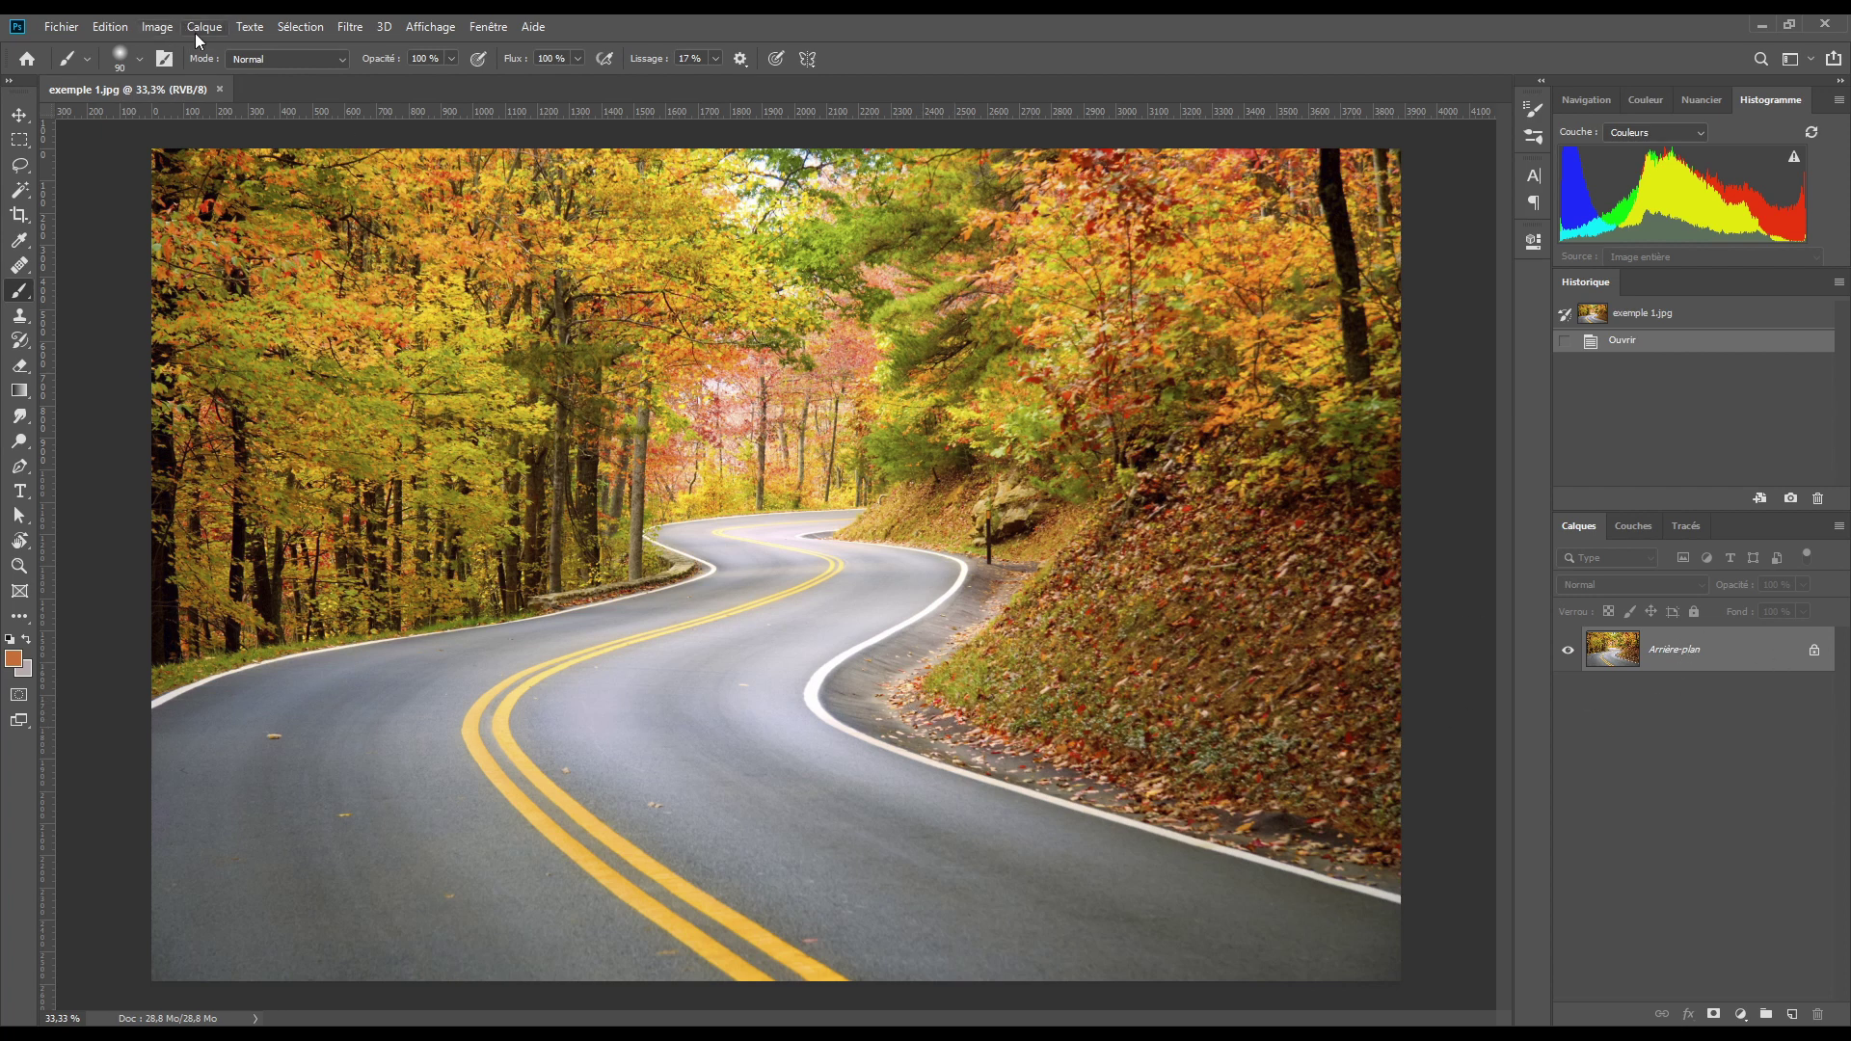
- Try a direct Curves adjustment on the background with points at input 144/output 179 and input 82/output 56, and undo it
left_click(159, 29)
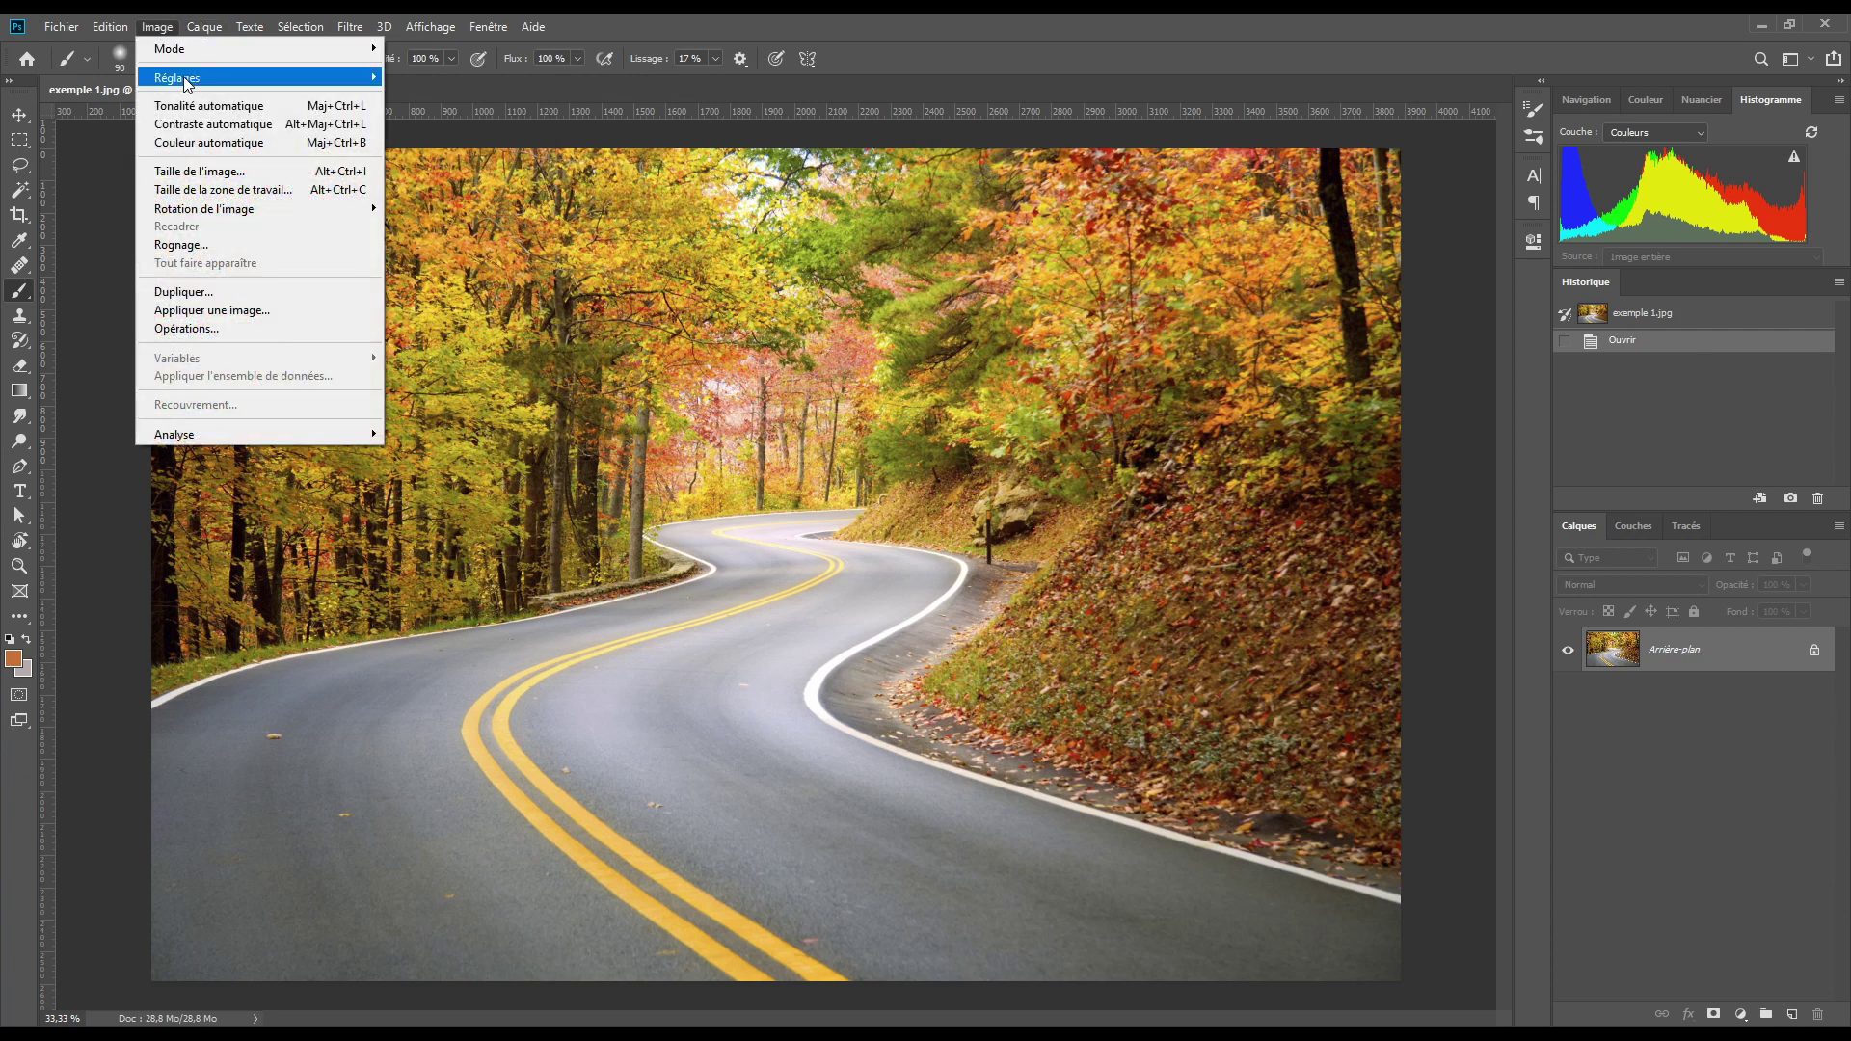
mouse_move(191, 81)
left_click(424, 115)
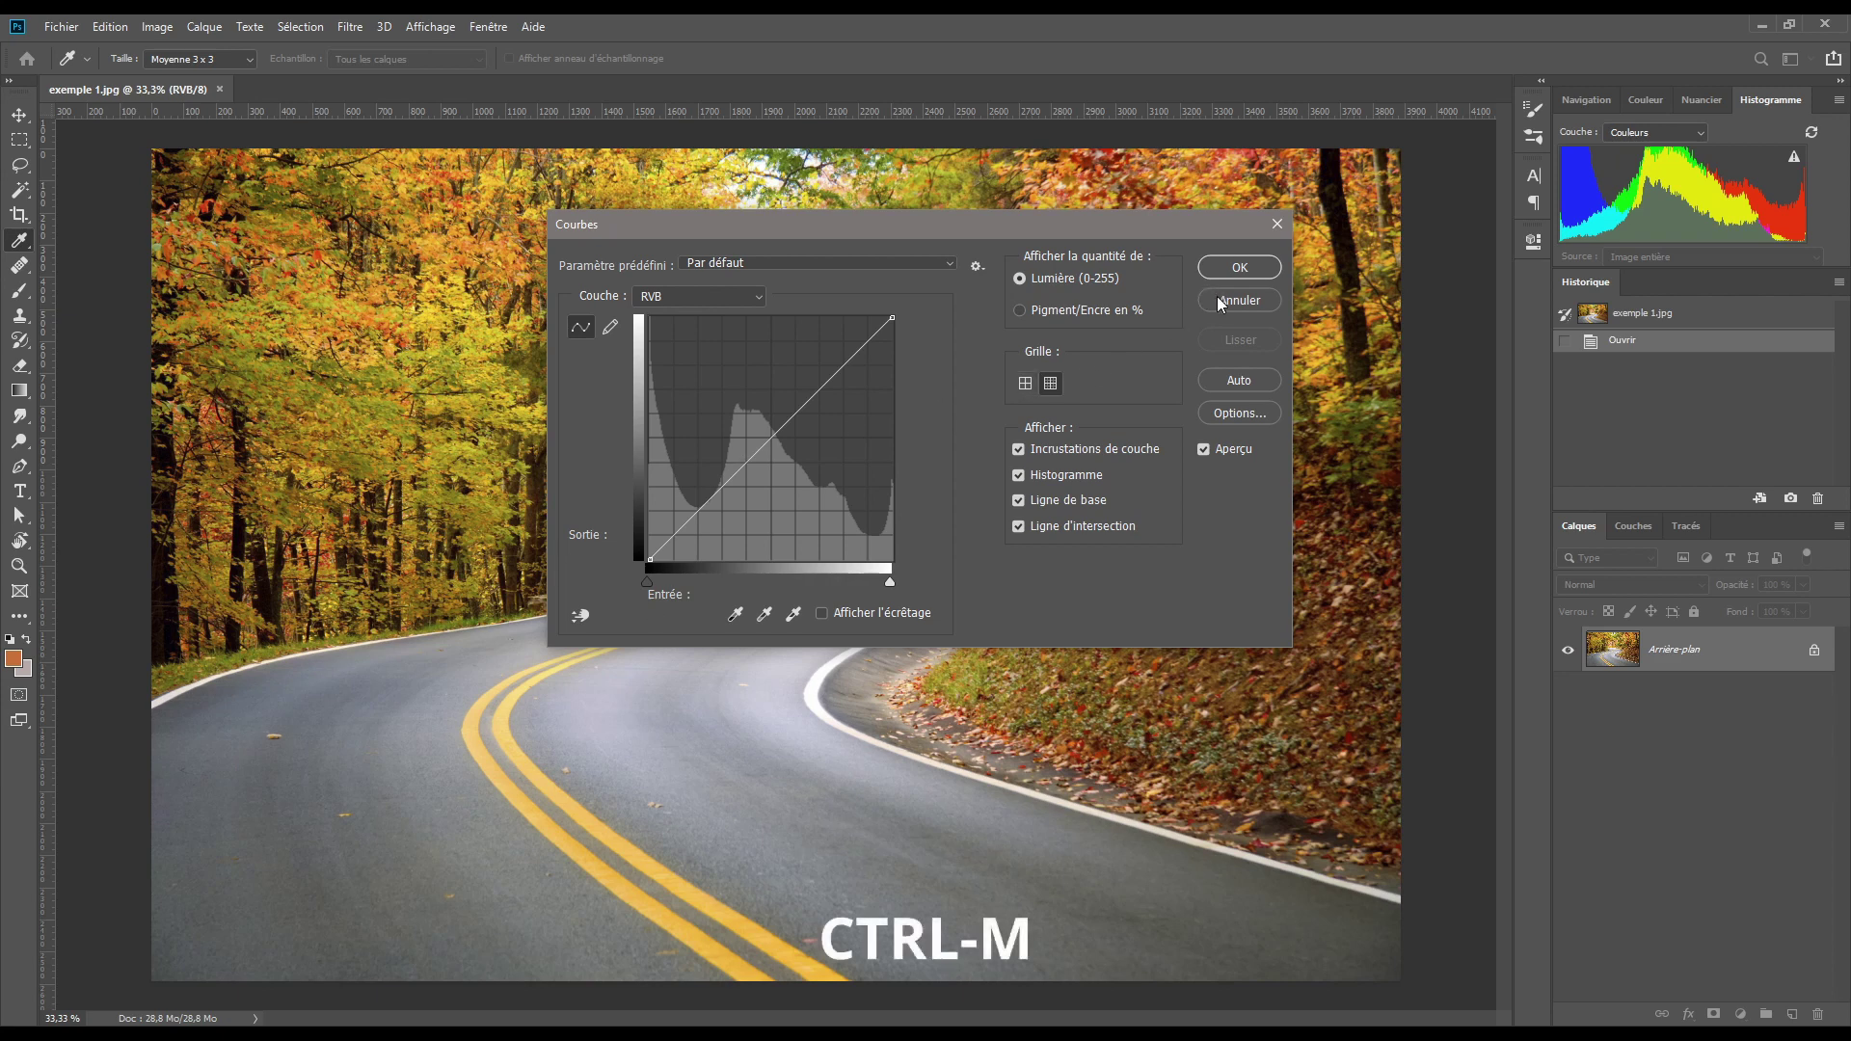
left_click_drag(780, 429, 786, 389)
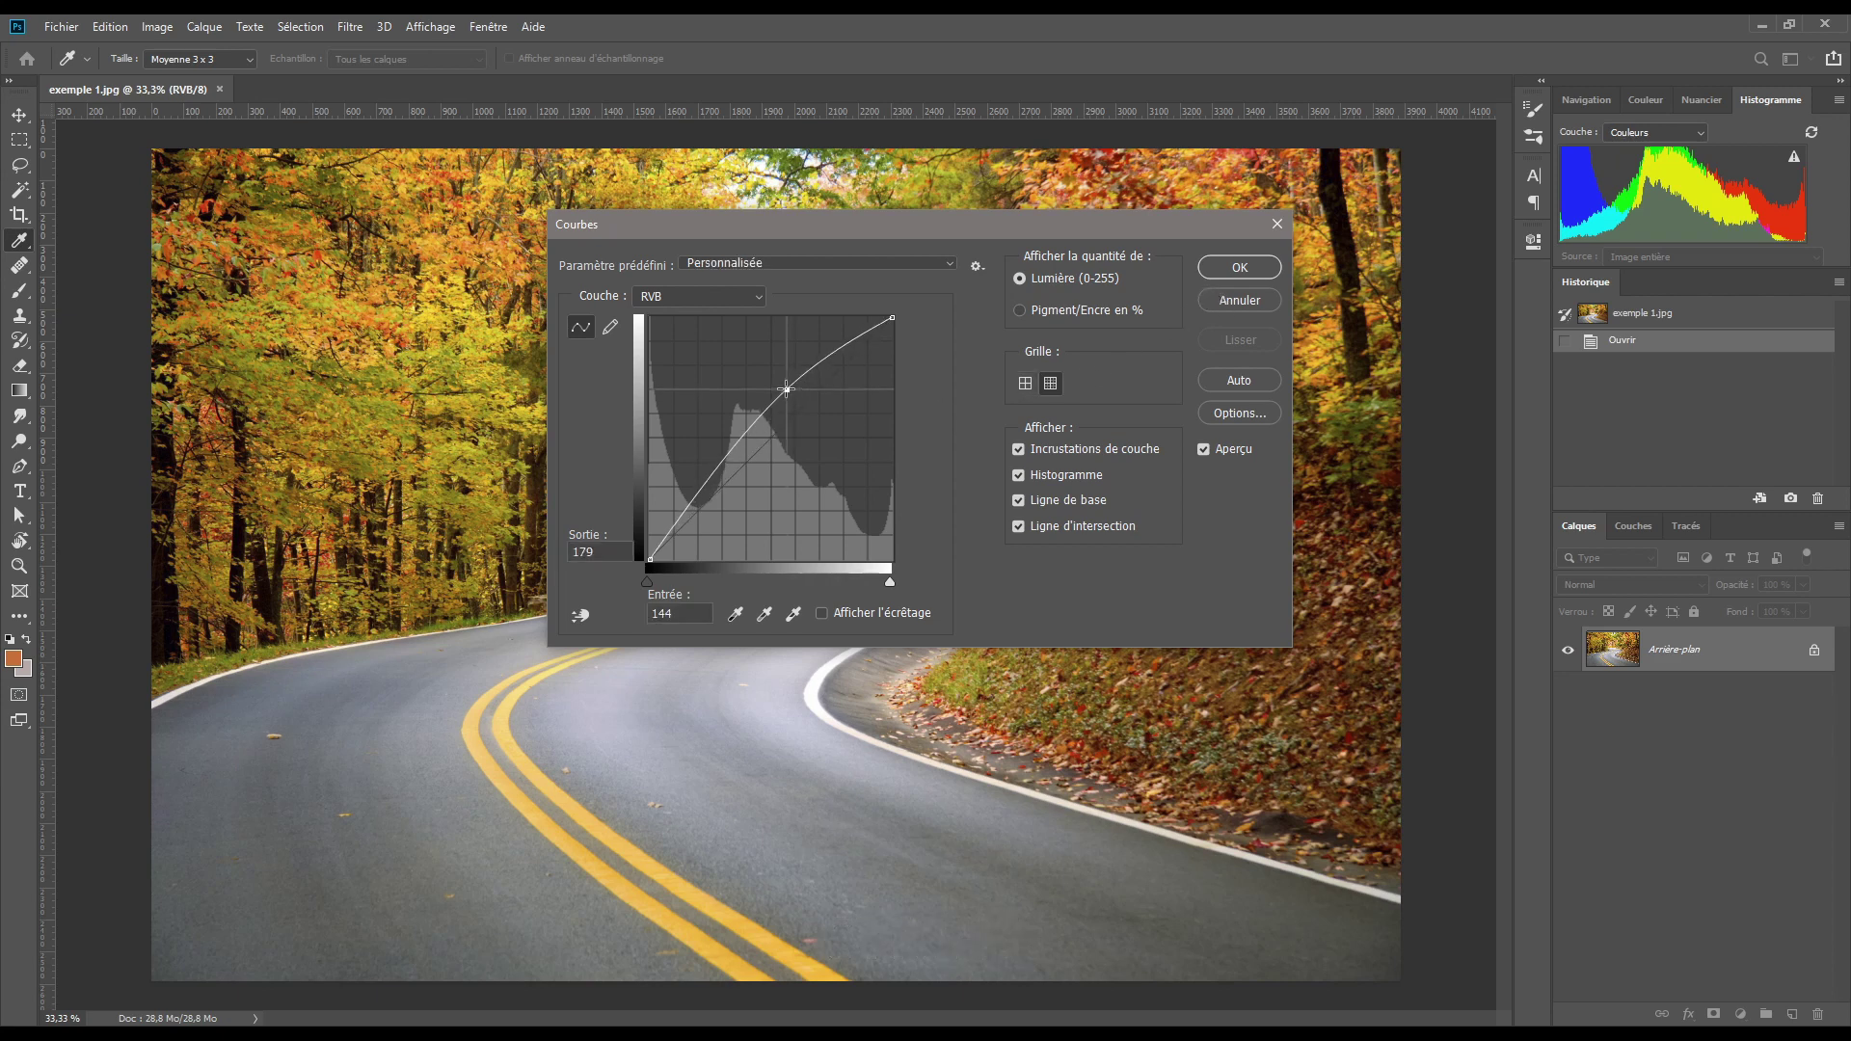
left_click_drag(722, 482, 723, 508)
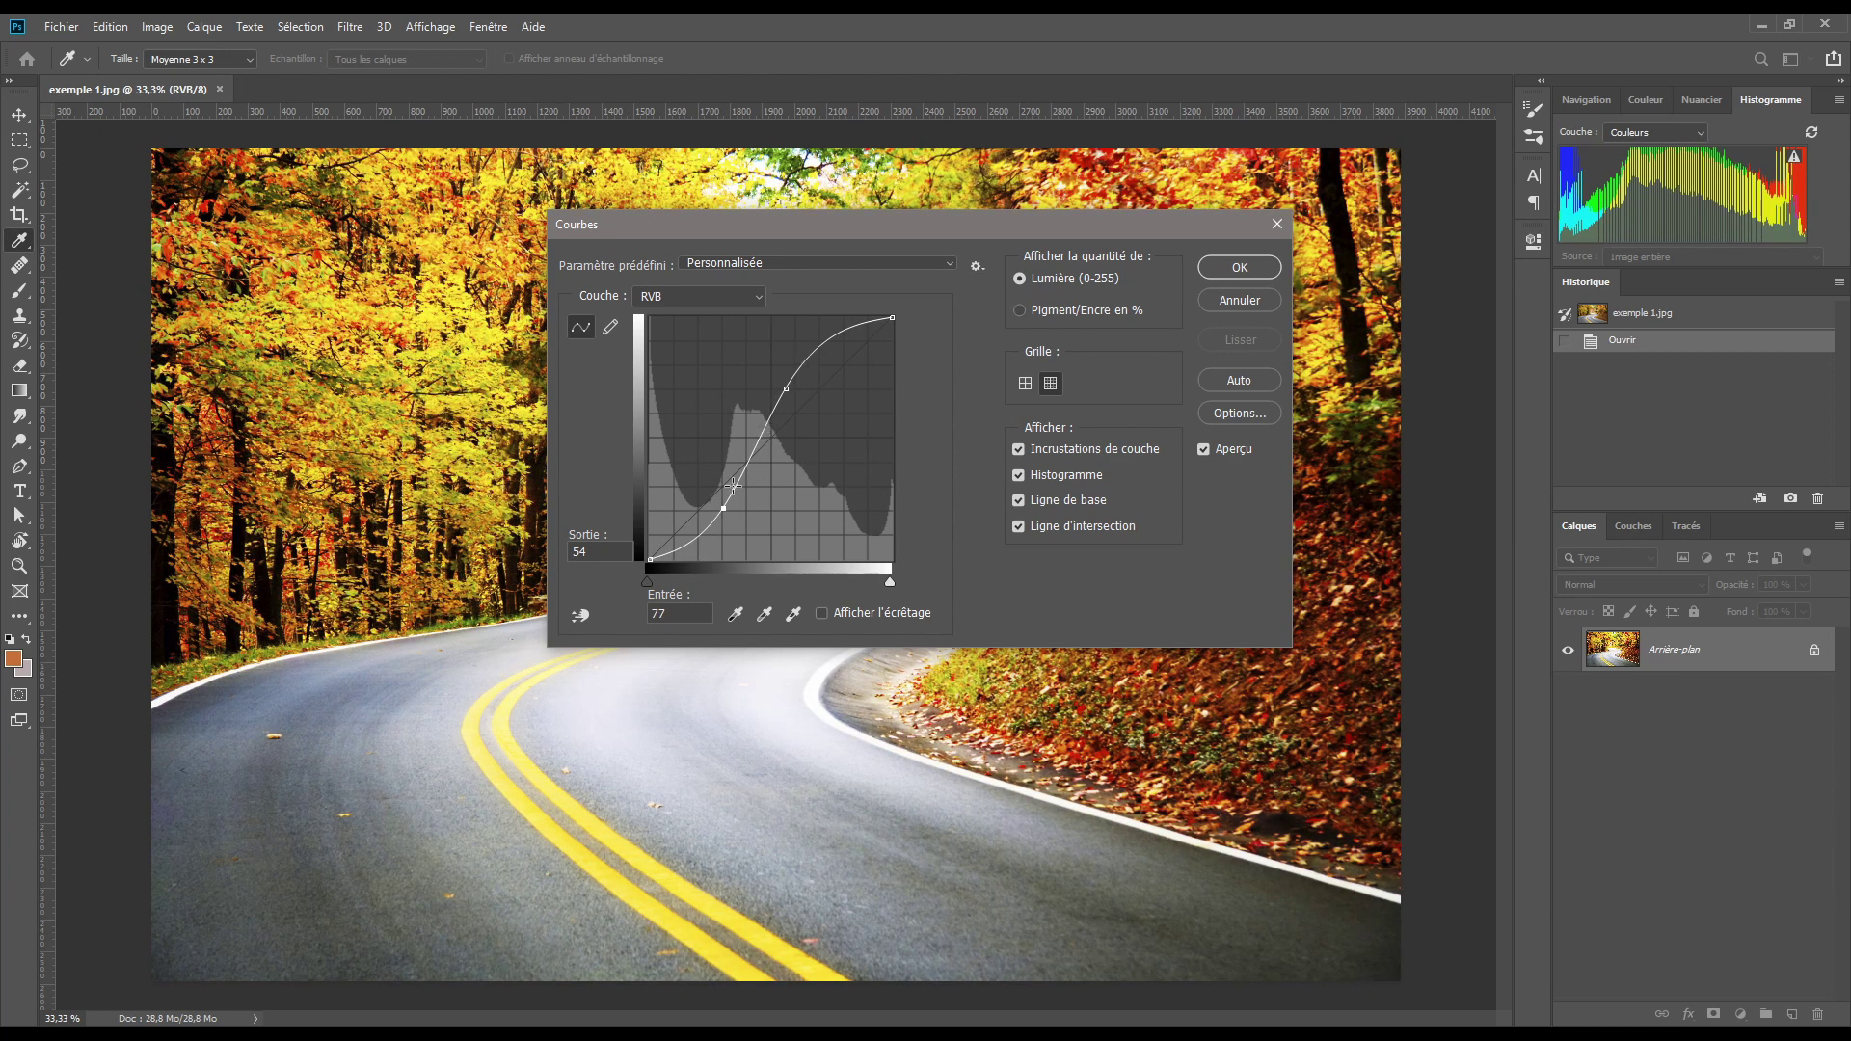
left_click_drag(723, 510, 728, 506)
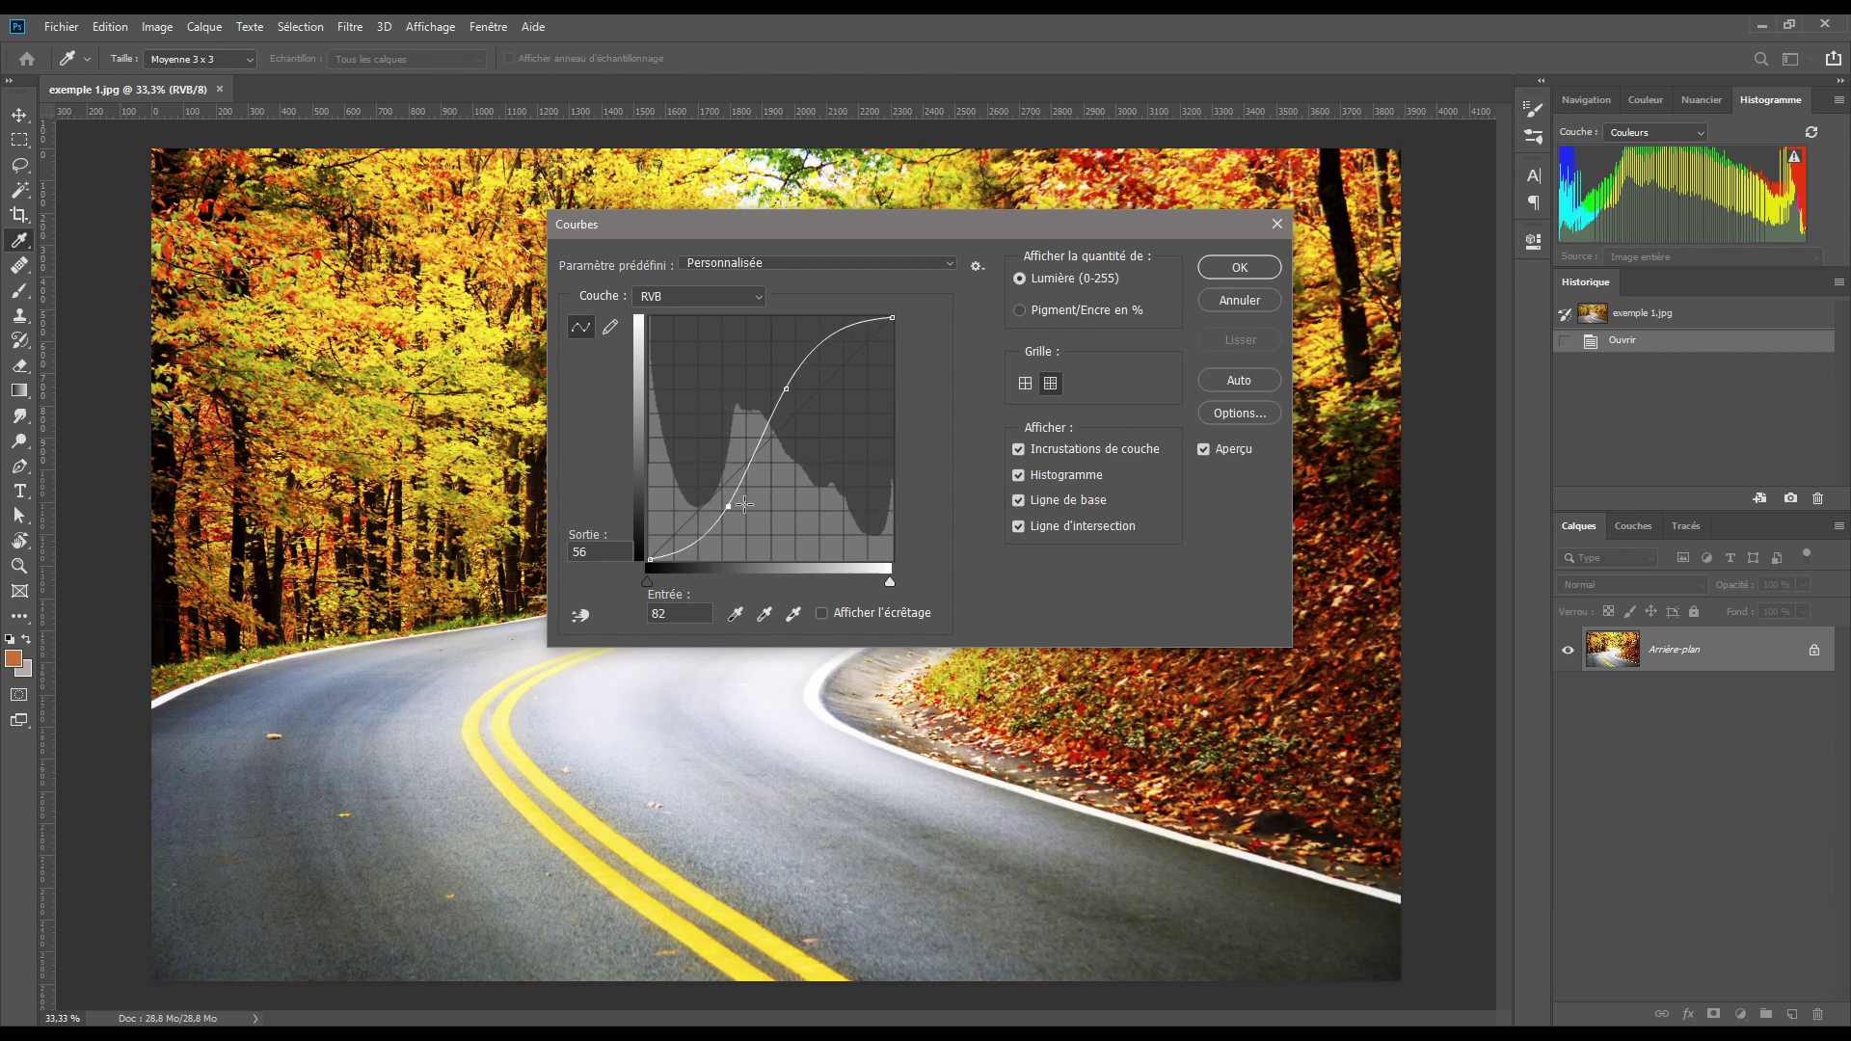
left_click(1228, 266)
key("b")
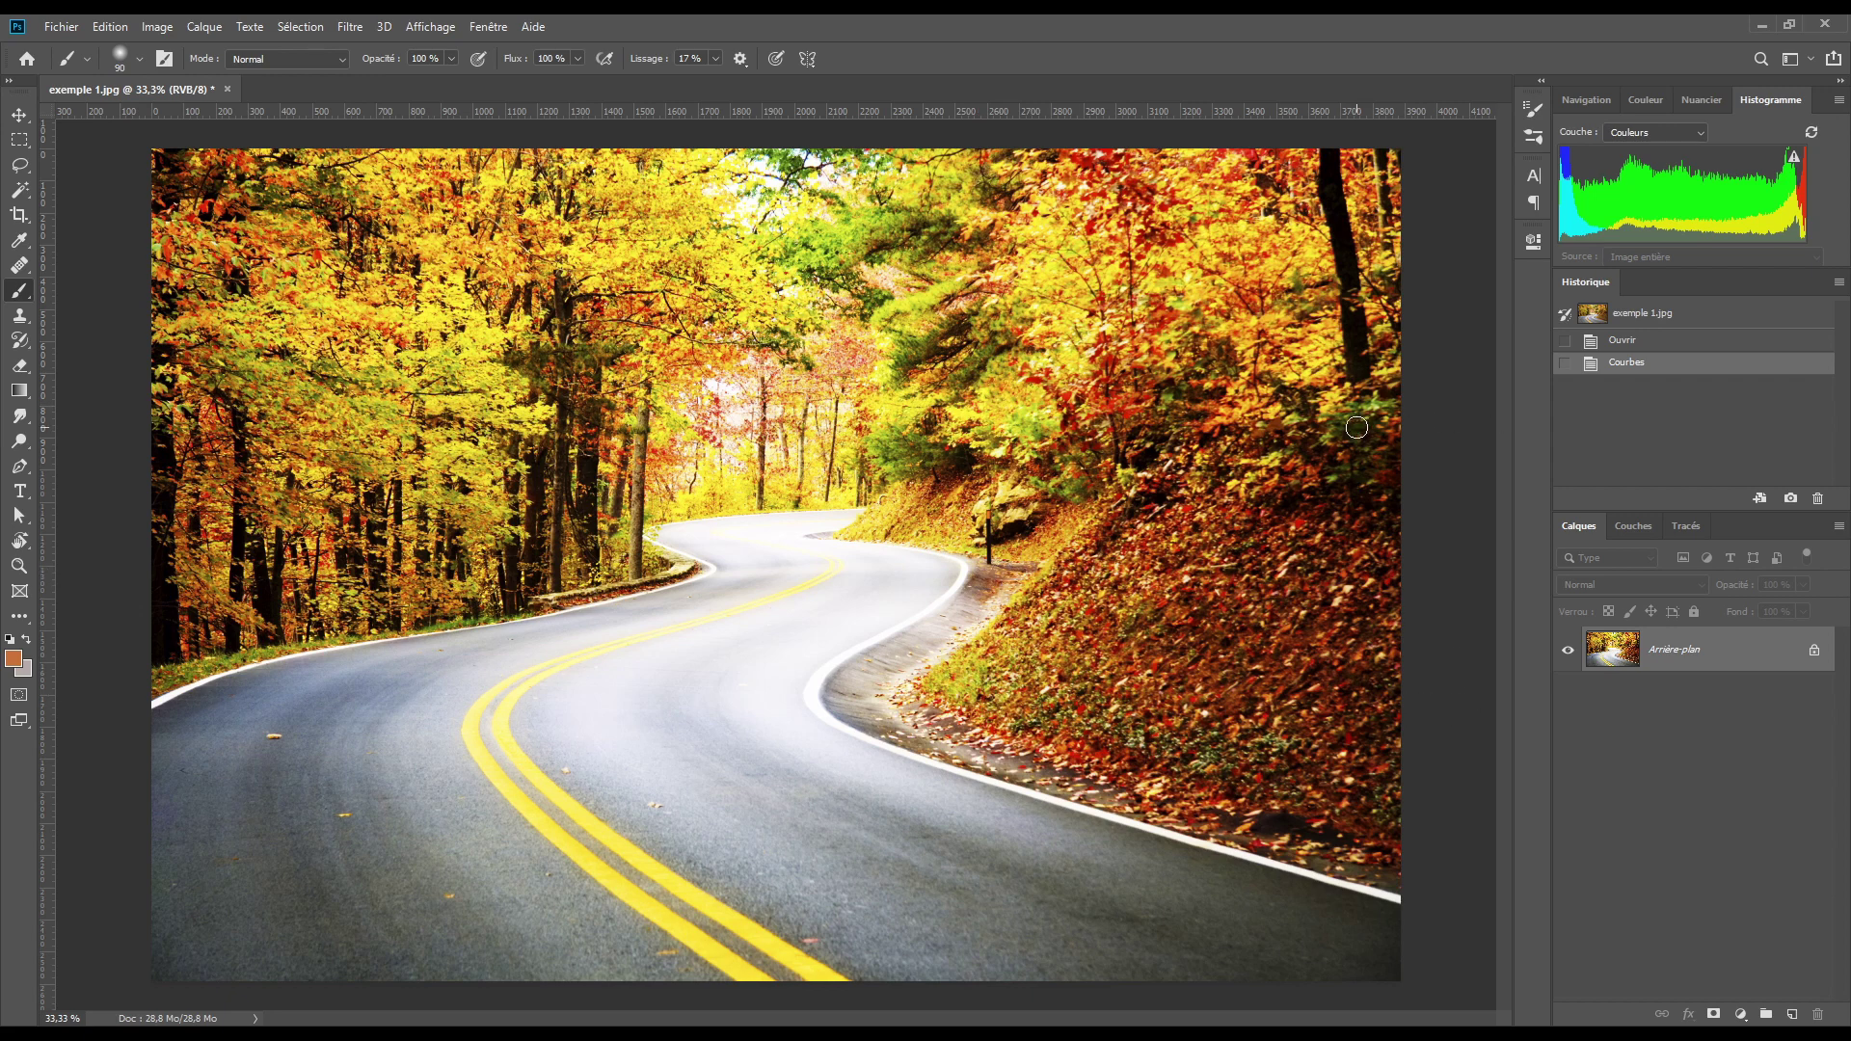
key("ctrl+z")
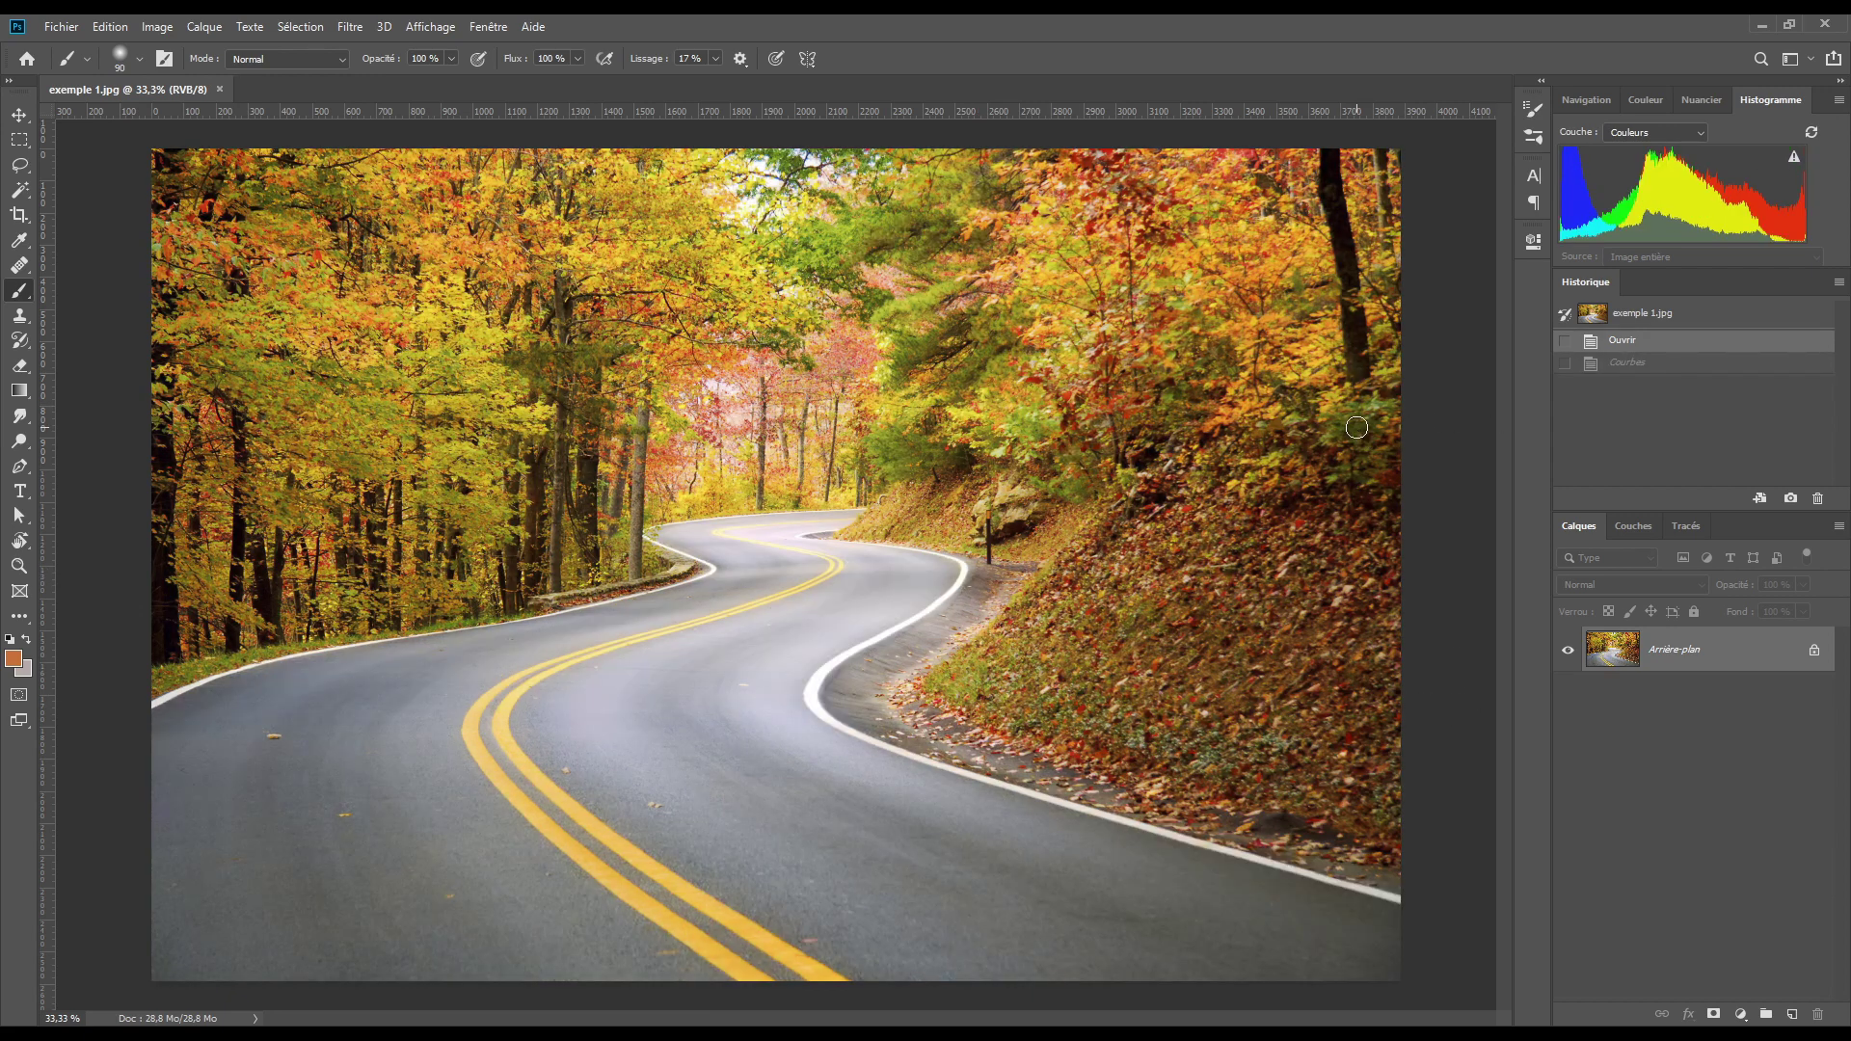
- Add a Curves adjustment layer with curve points at input 173/output 214 and input 124/output 94
left_click(1738, 1012)
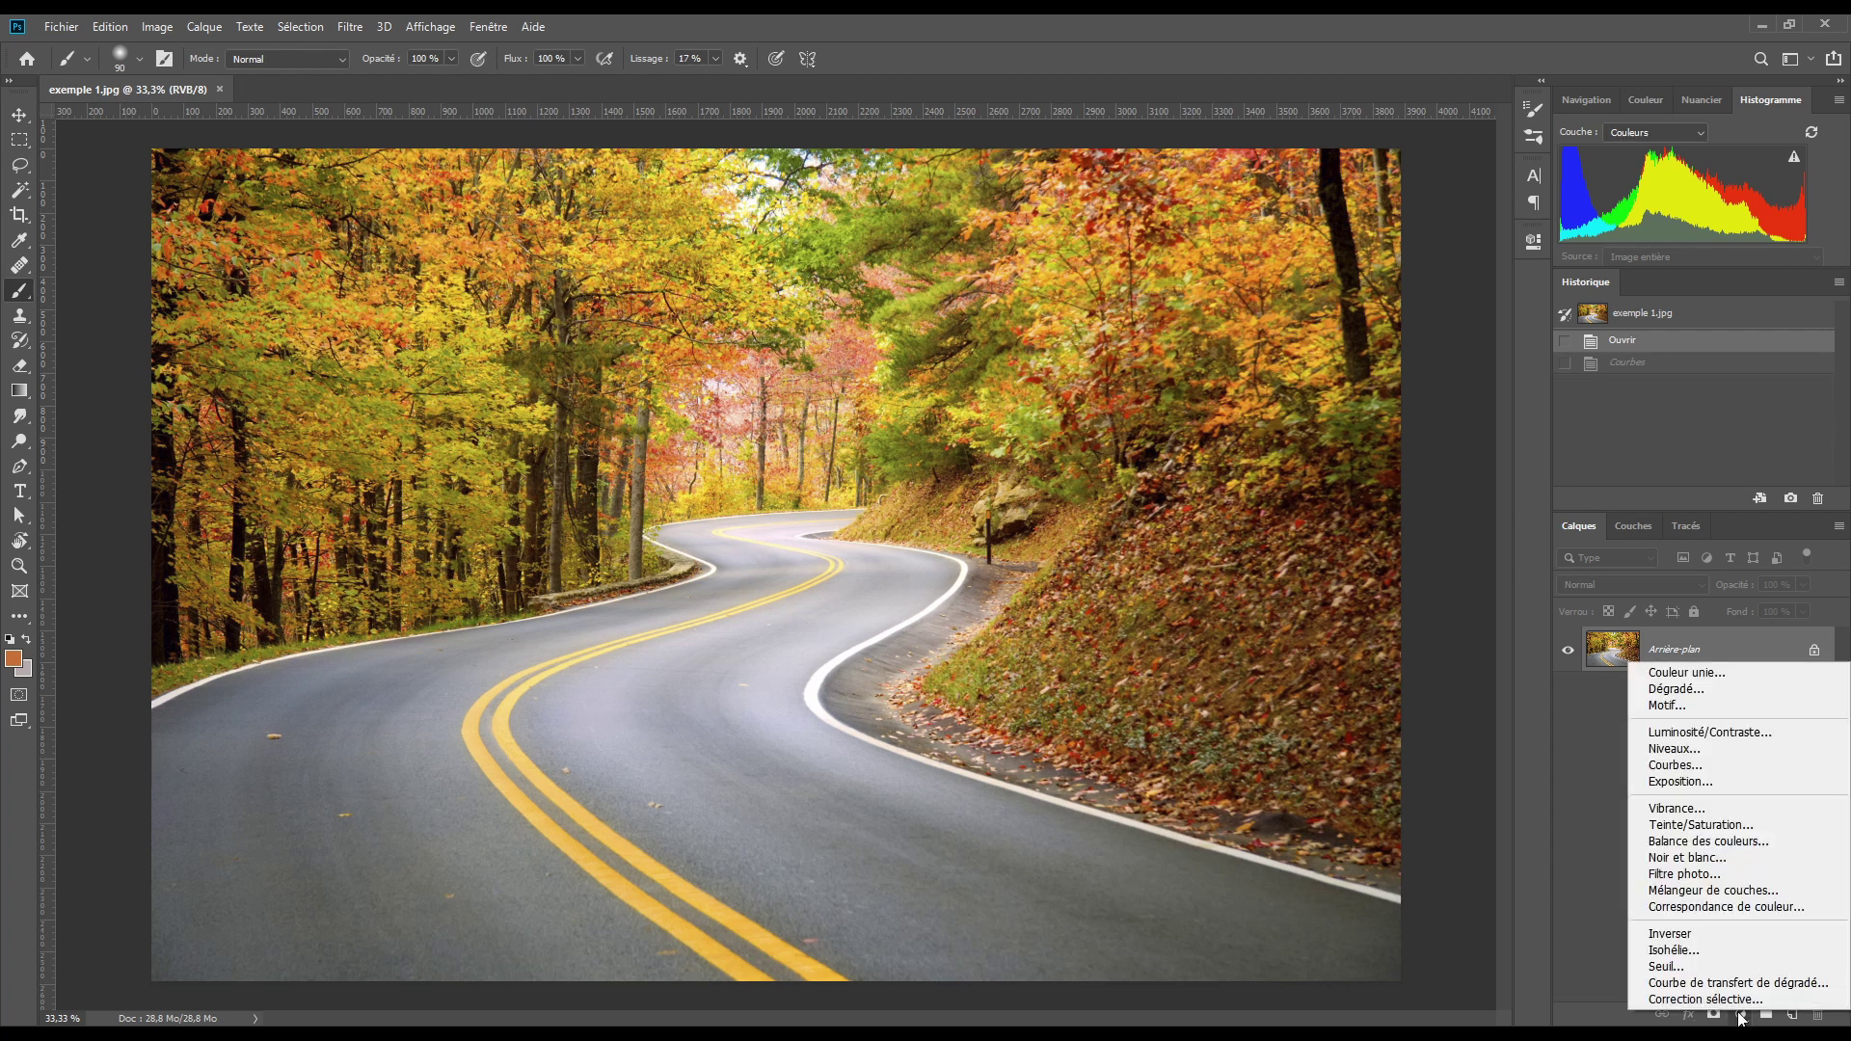
left_click(1692, 768)
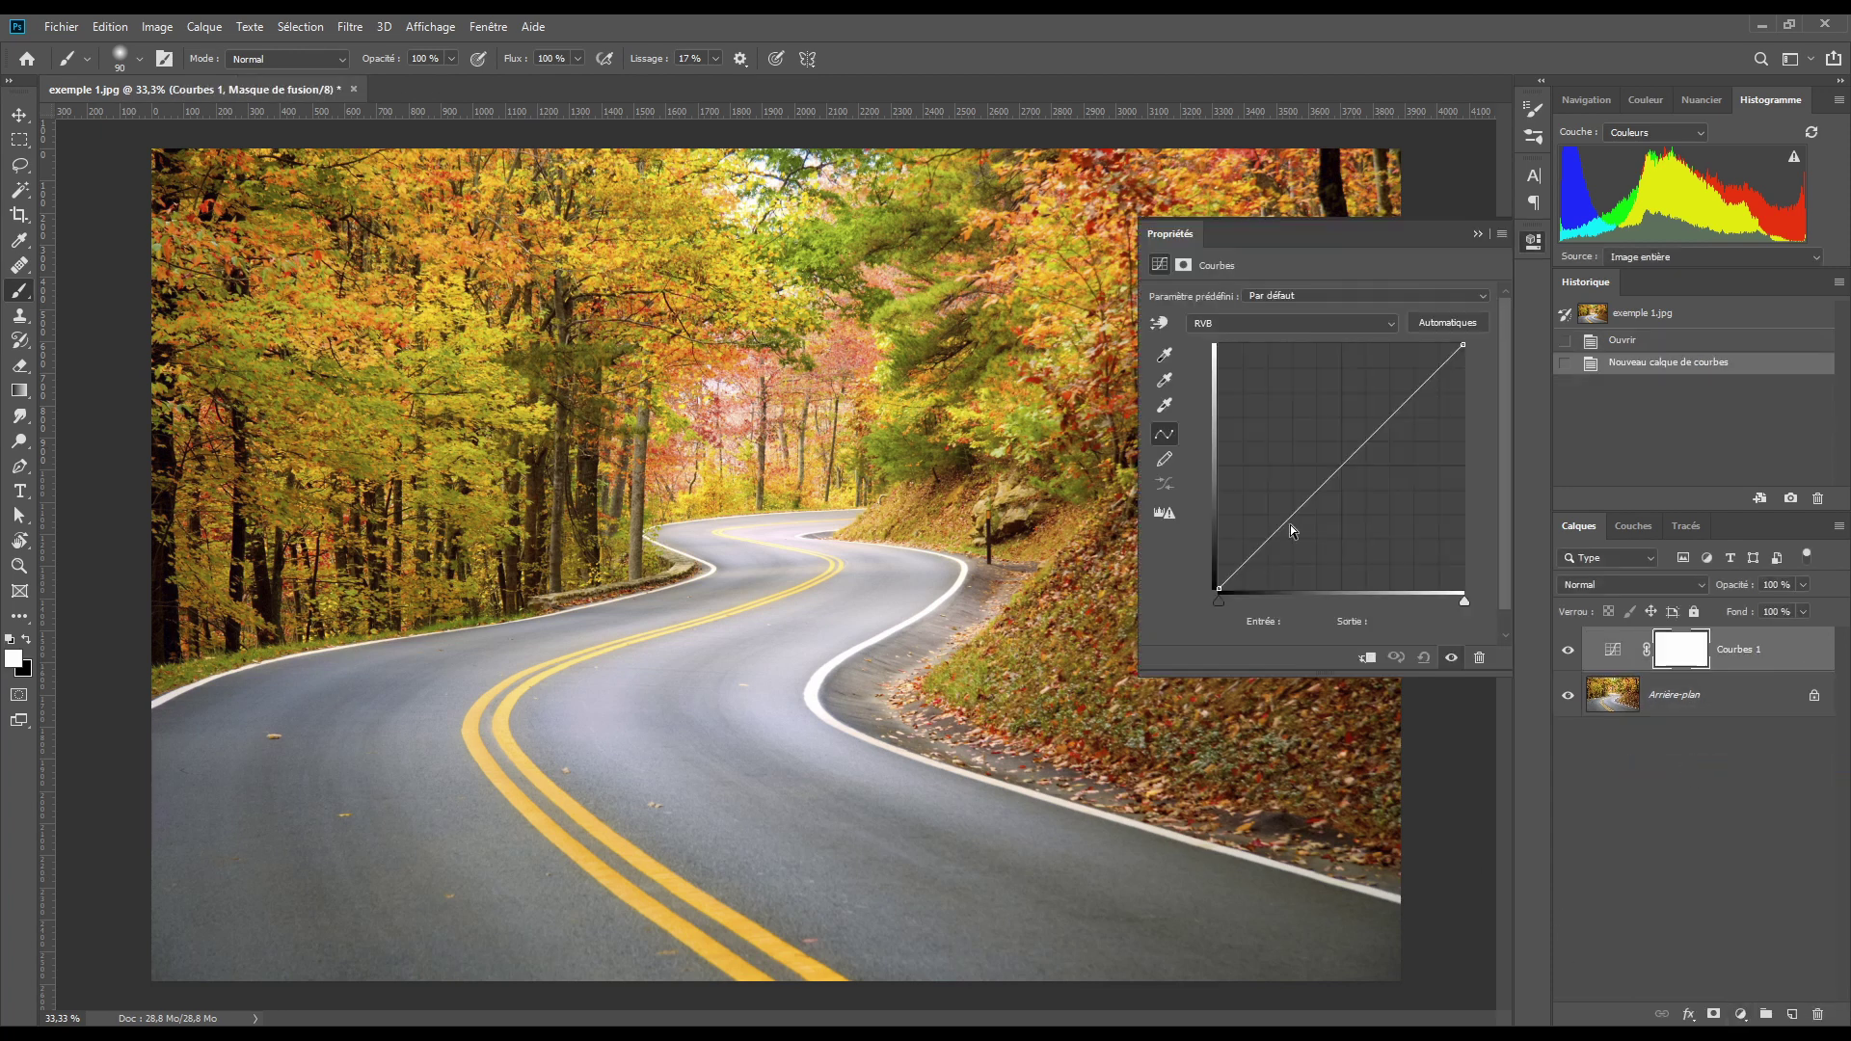
left_click_drag(1406, 389, 1385, 384)
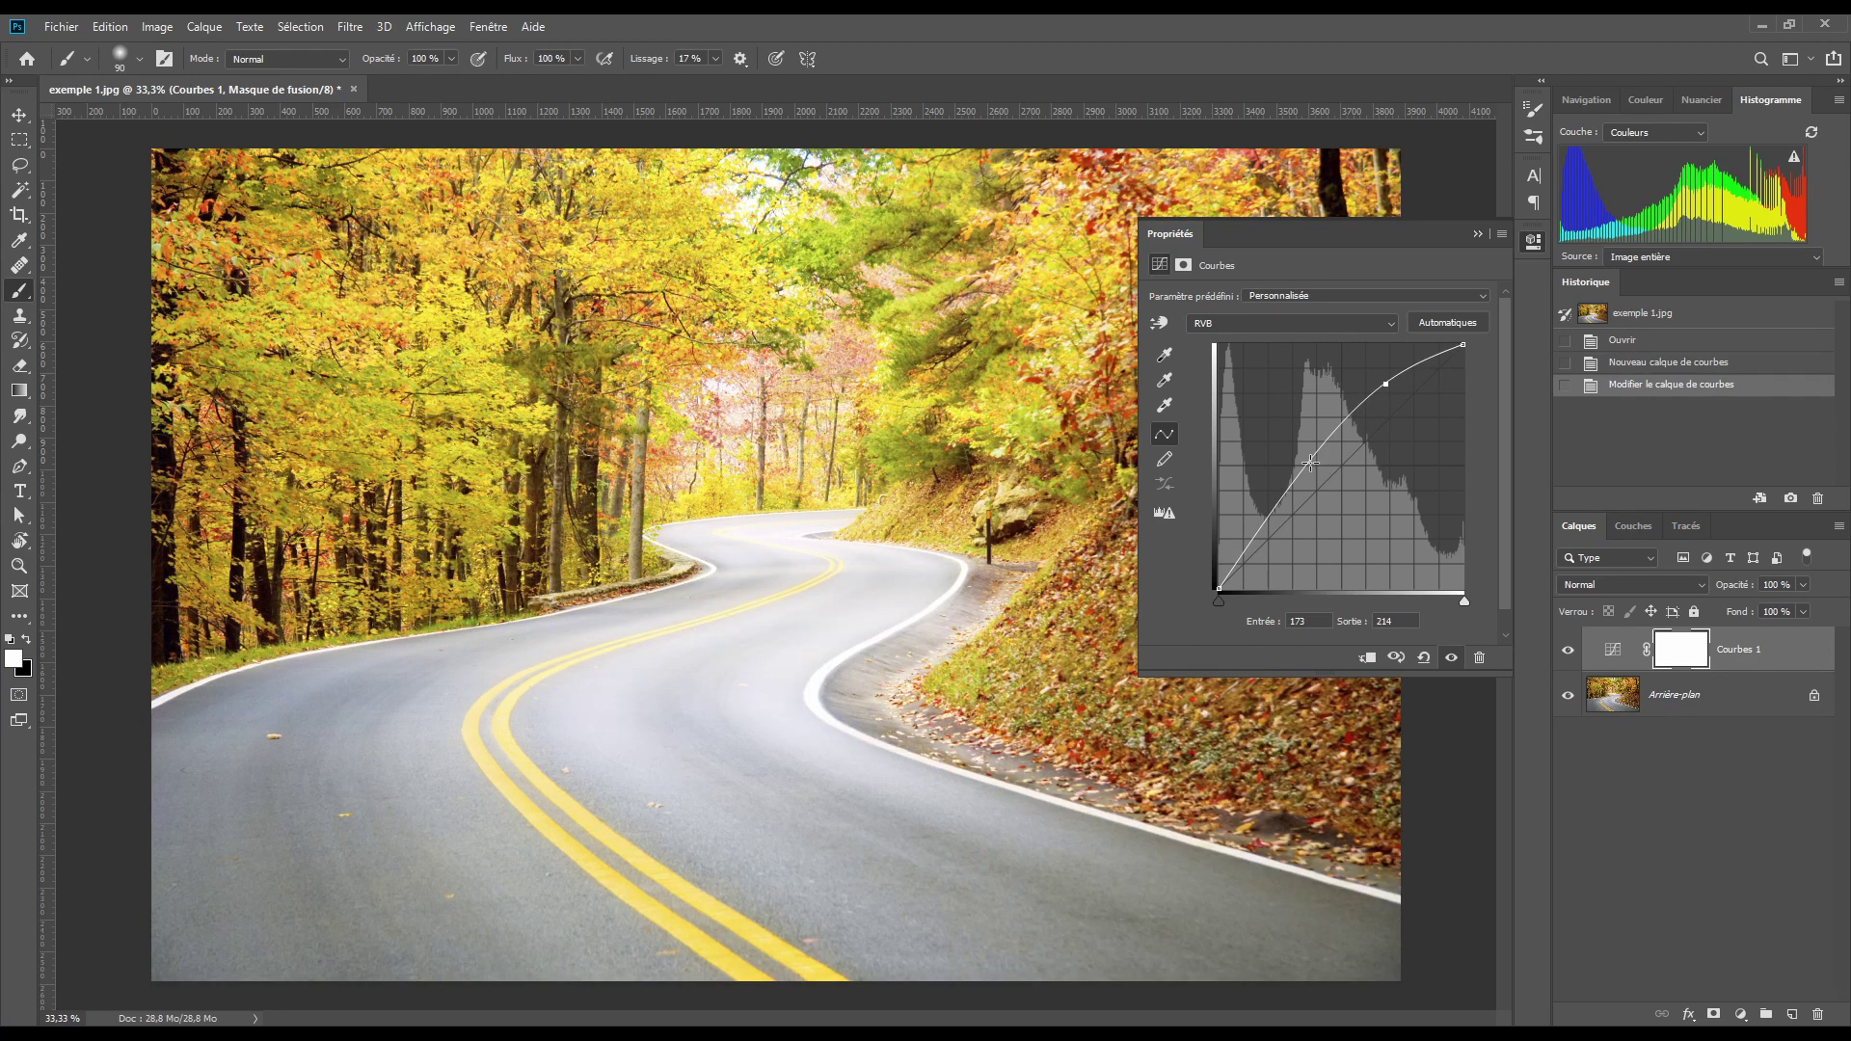
left_click_drag(1310, 463, 1338, 499)
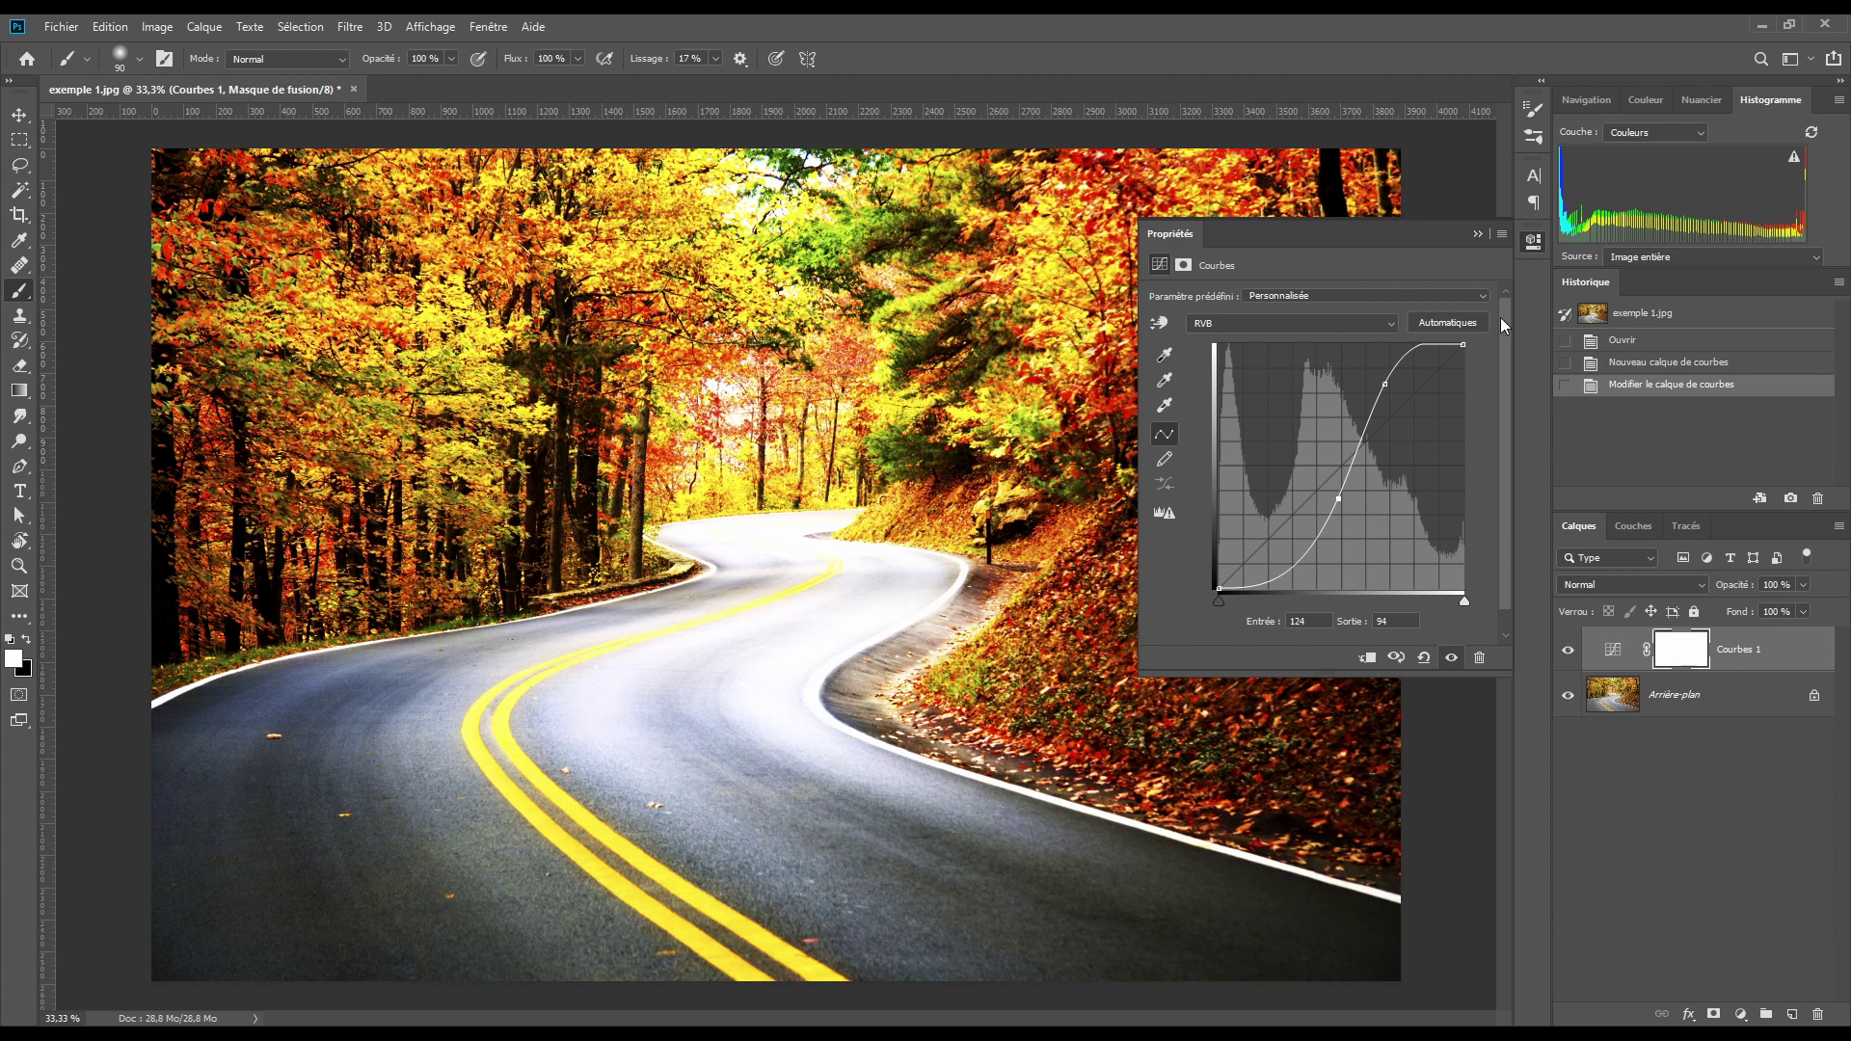
left_click(1477, 234)
left_click(1631, 802)
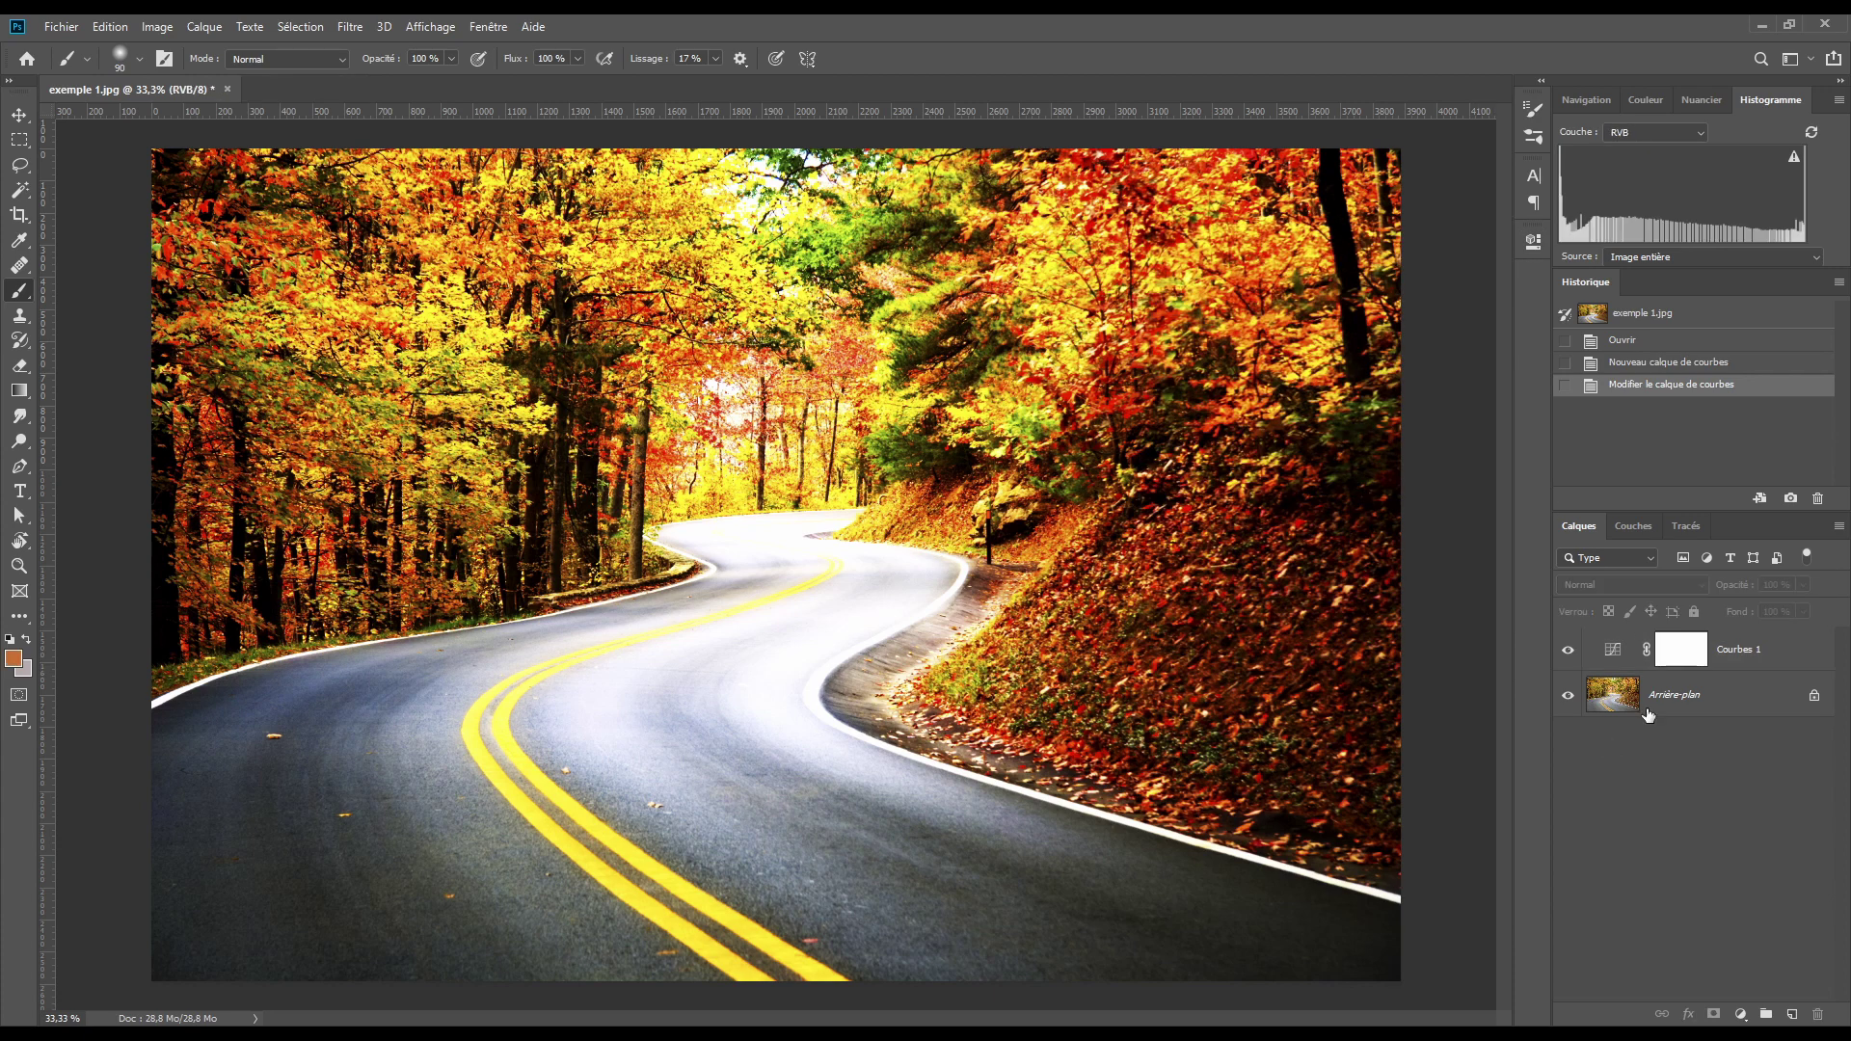
- Reshape the Curves layer: lower the dark point, add one at input 131/output 102, and move the highlight point to input 184/output 190
double_click(1608, 651)
left_click_drag(1337, 499, 1323, 519)
left_click(1345, 490)
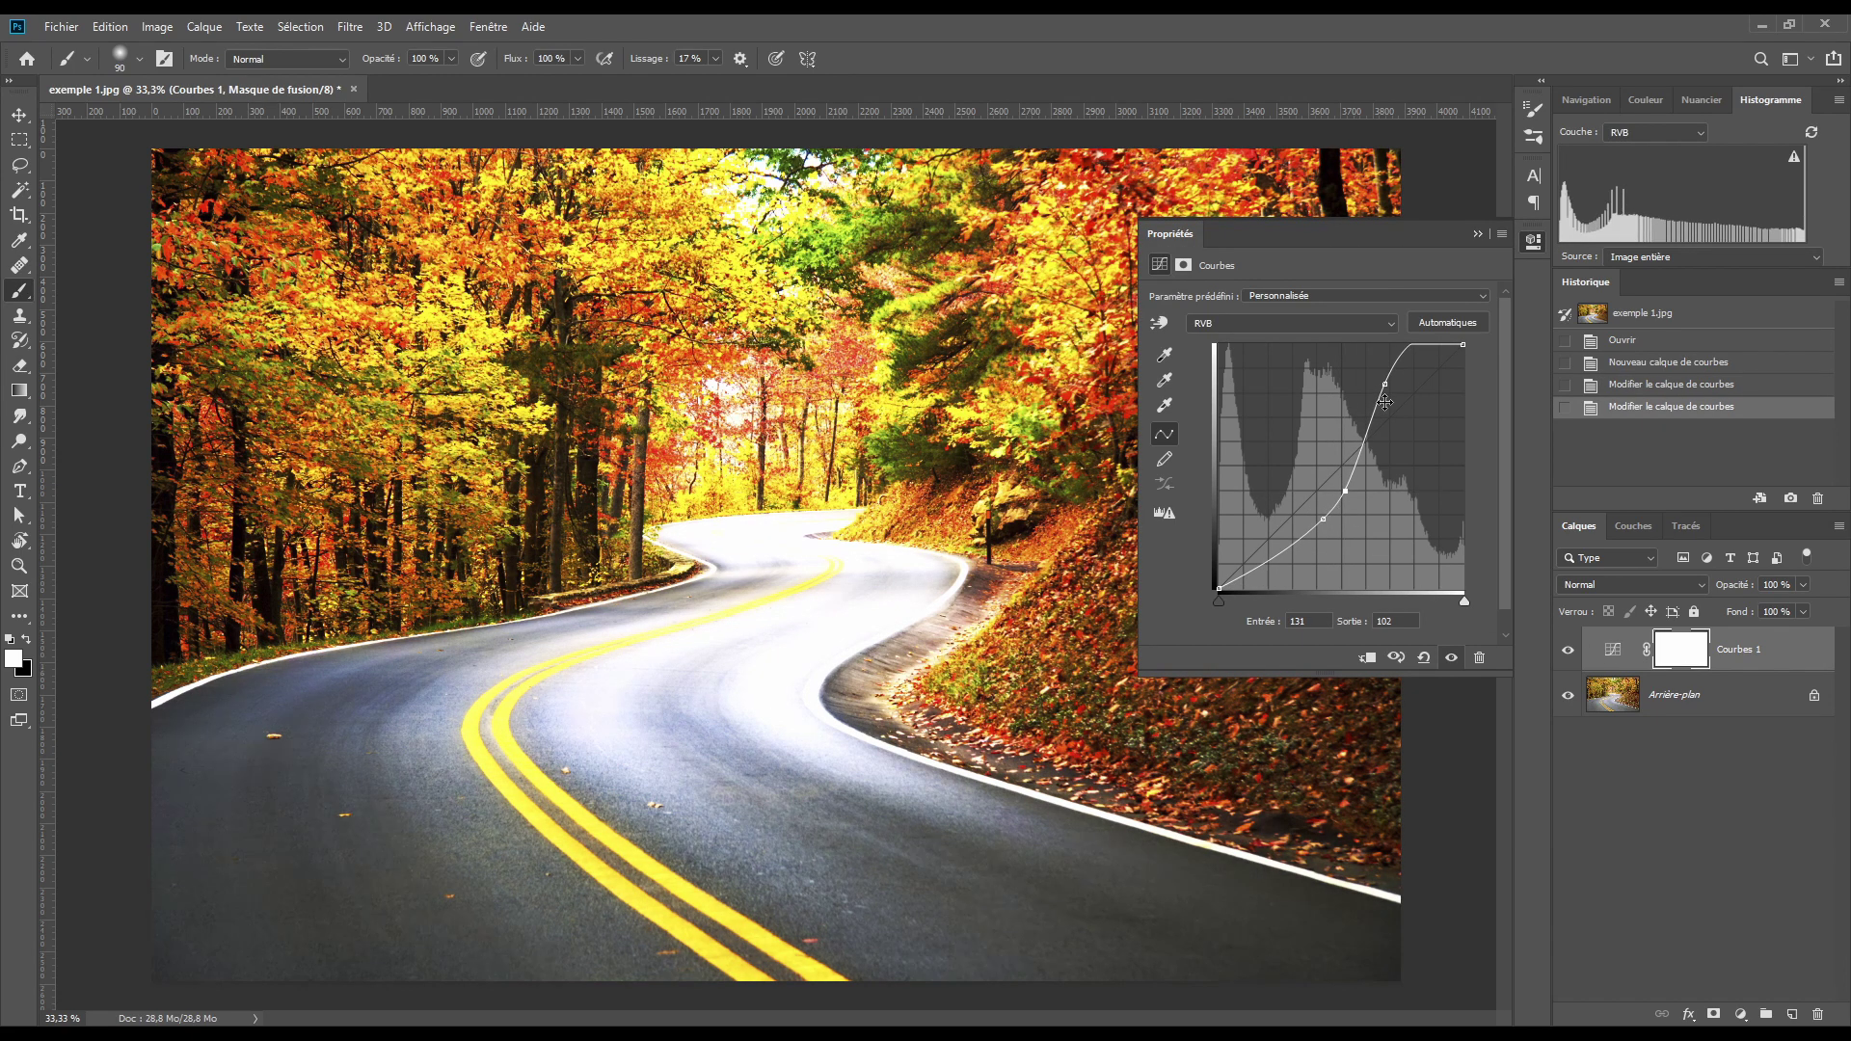
left_click_drag(1384, 383, 1396, 406)
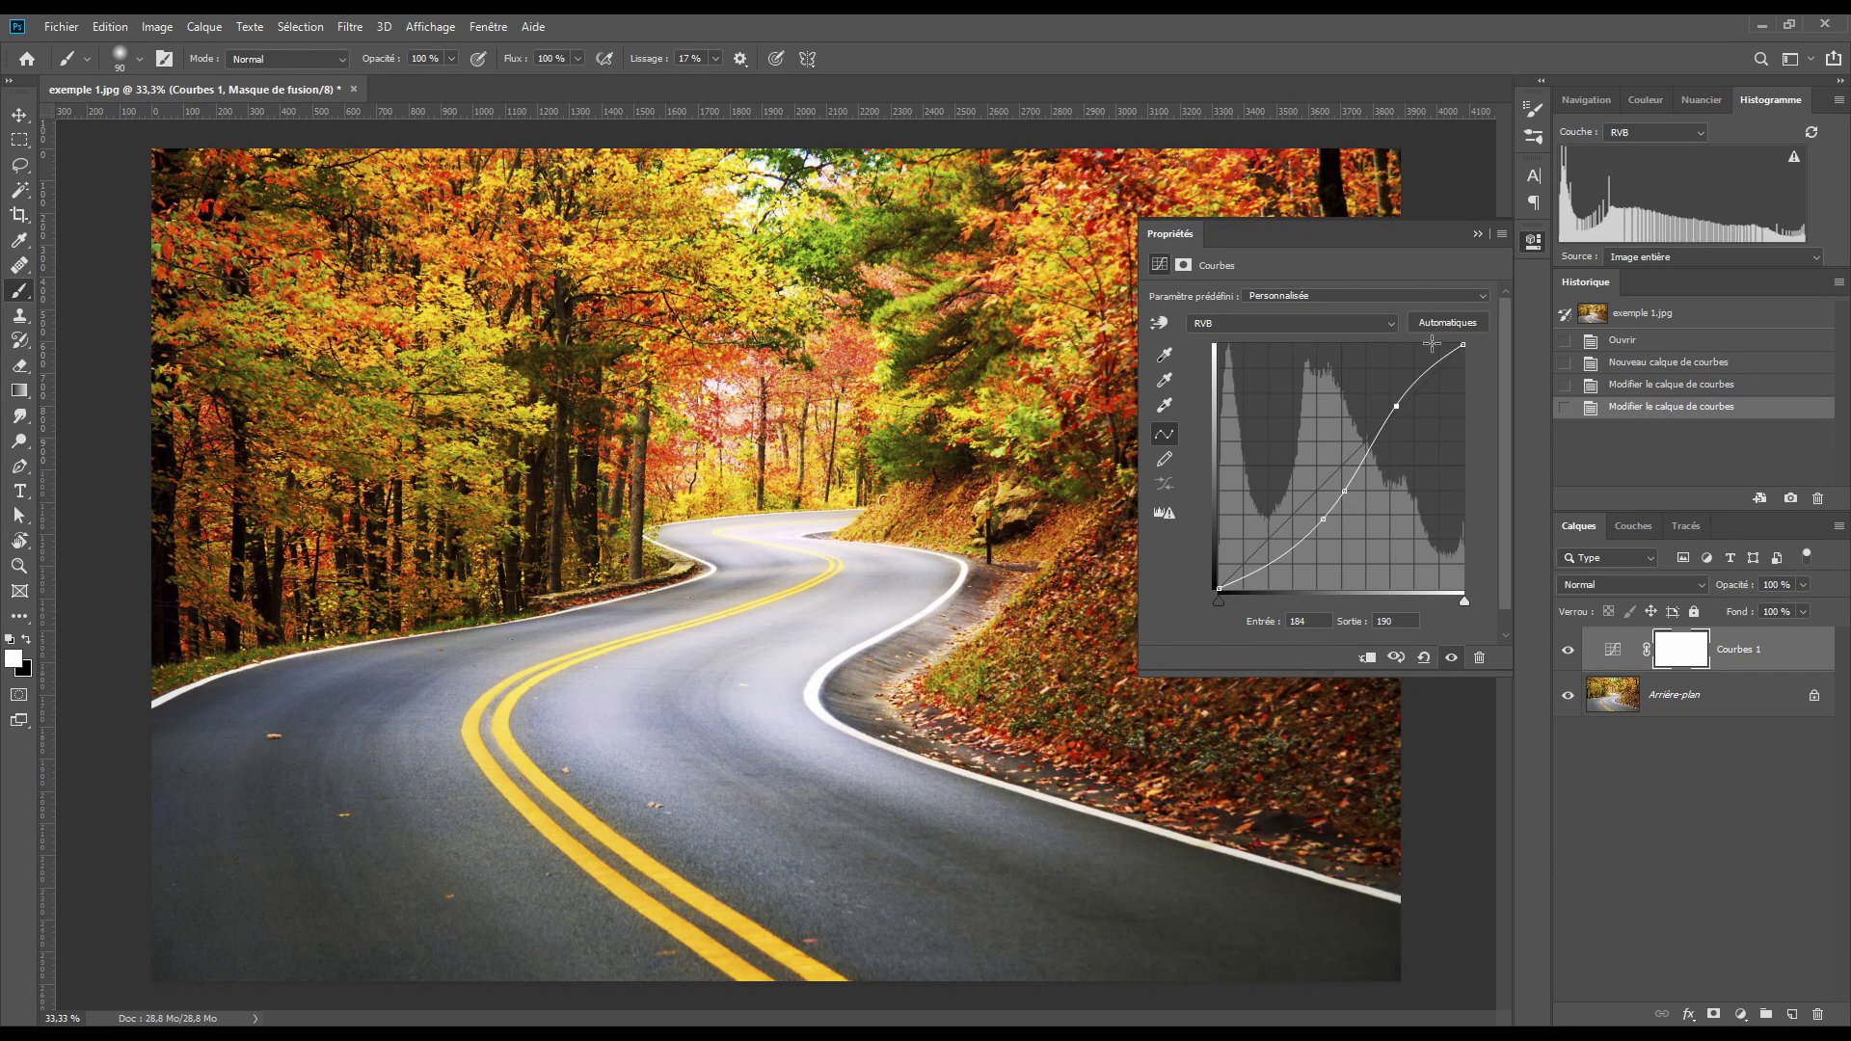
left_click(1478, 234)
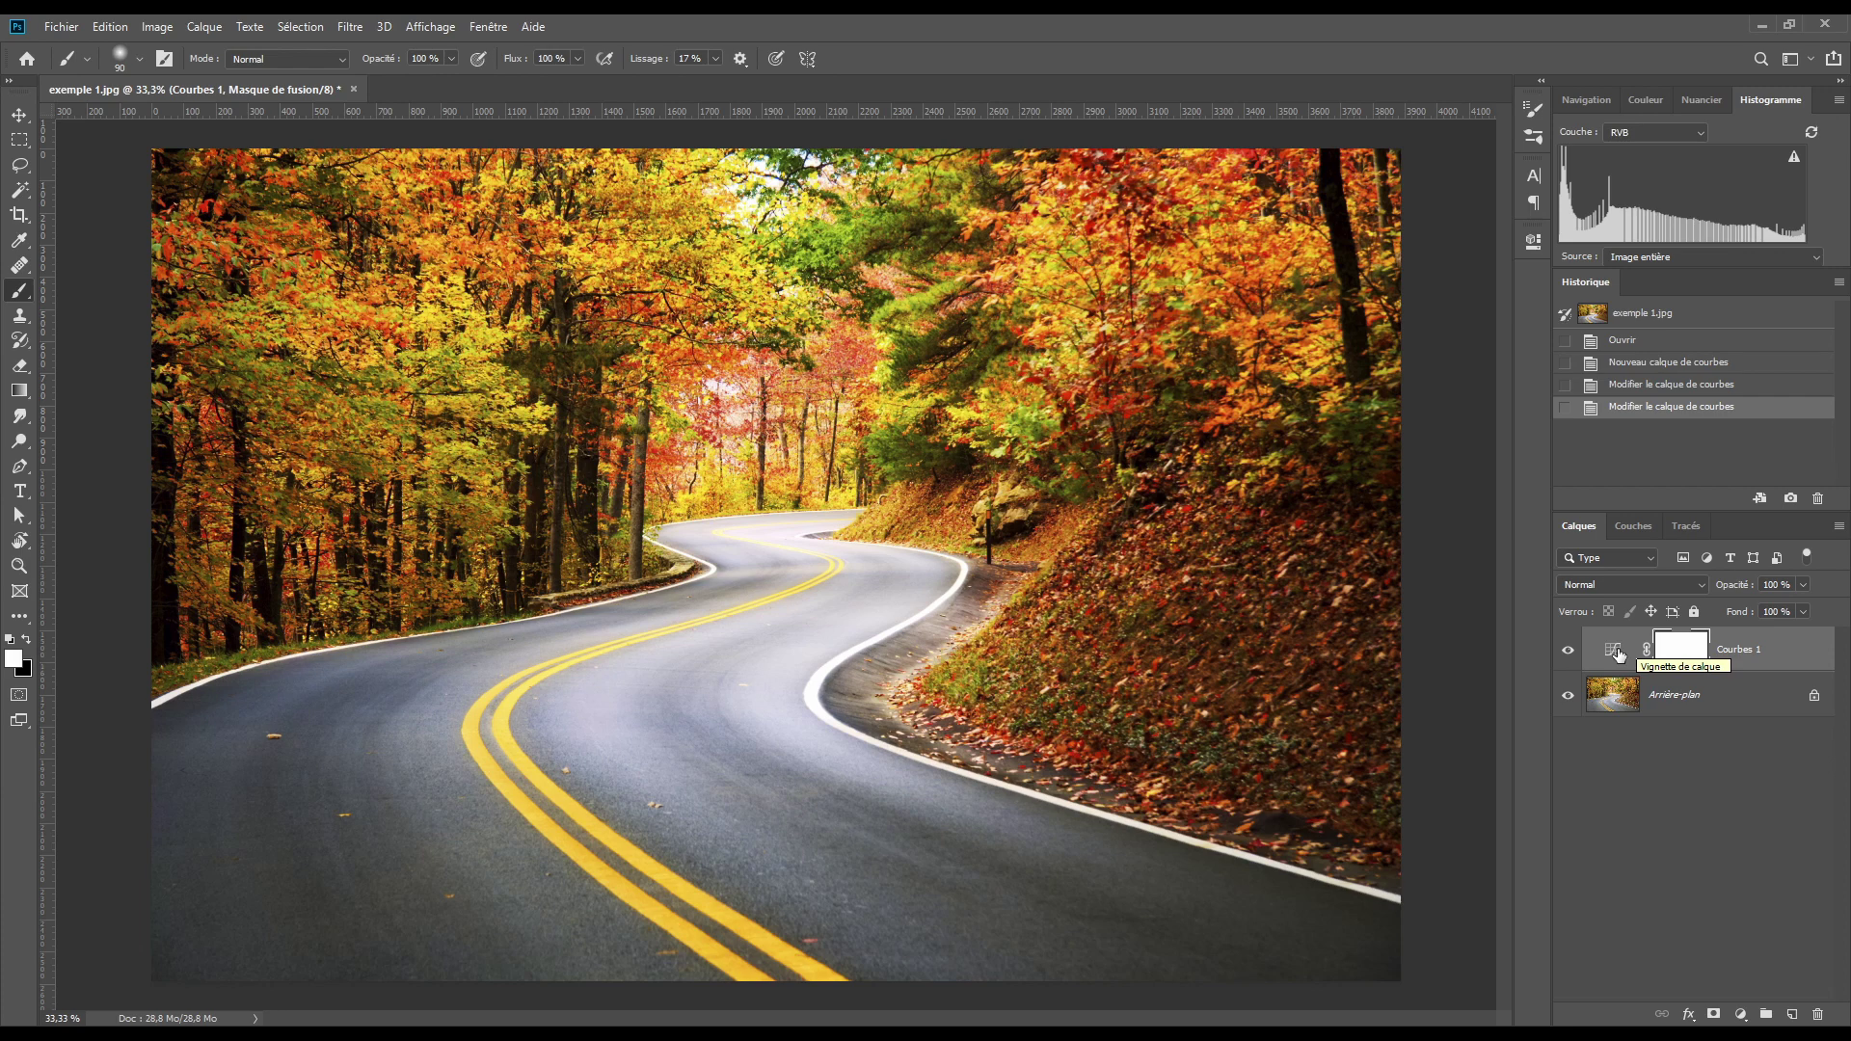
- Set the Courbes 1 layer's opacity to 97 % and view the available blend modes without changing the mode
left_click_drag(1706, 590, 1727, 590)
left_click(1623, 585)
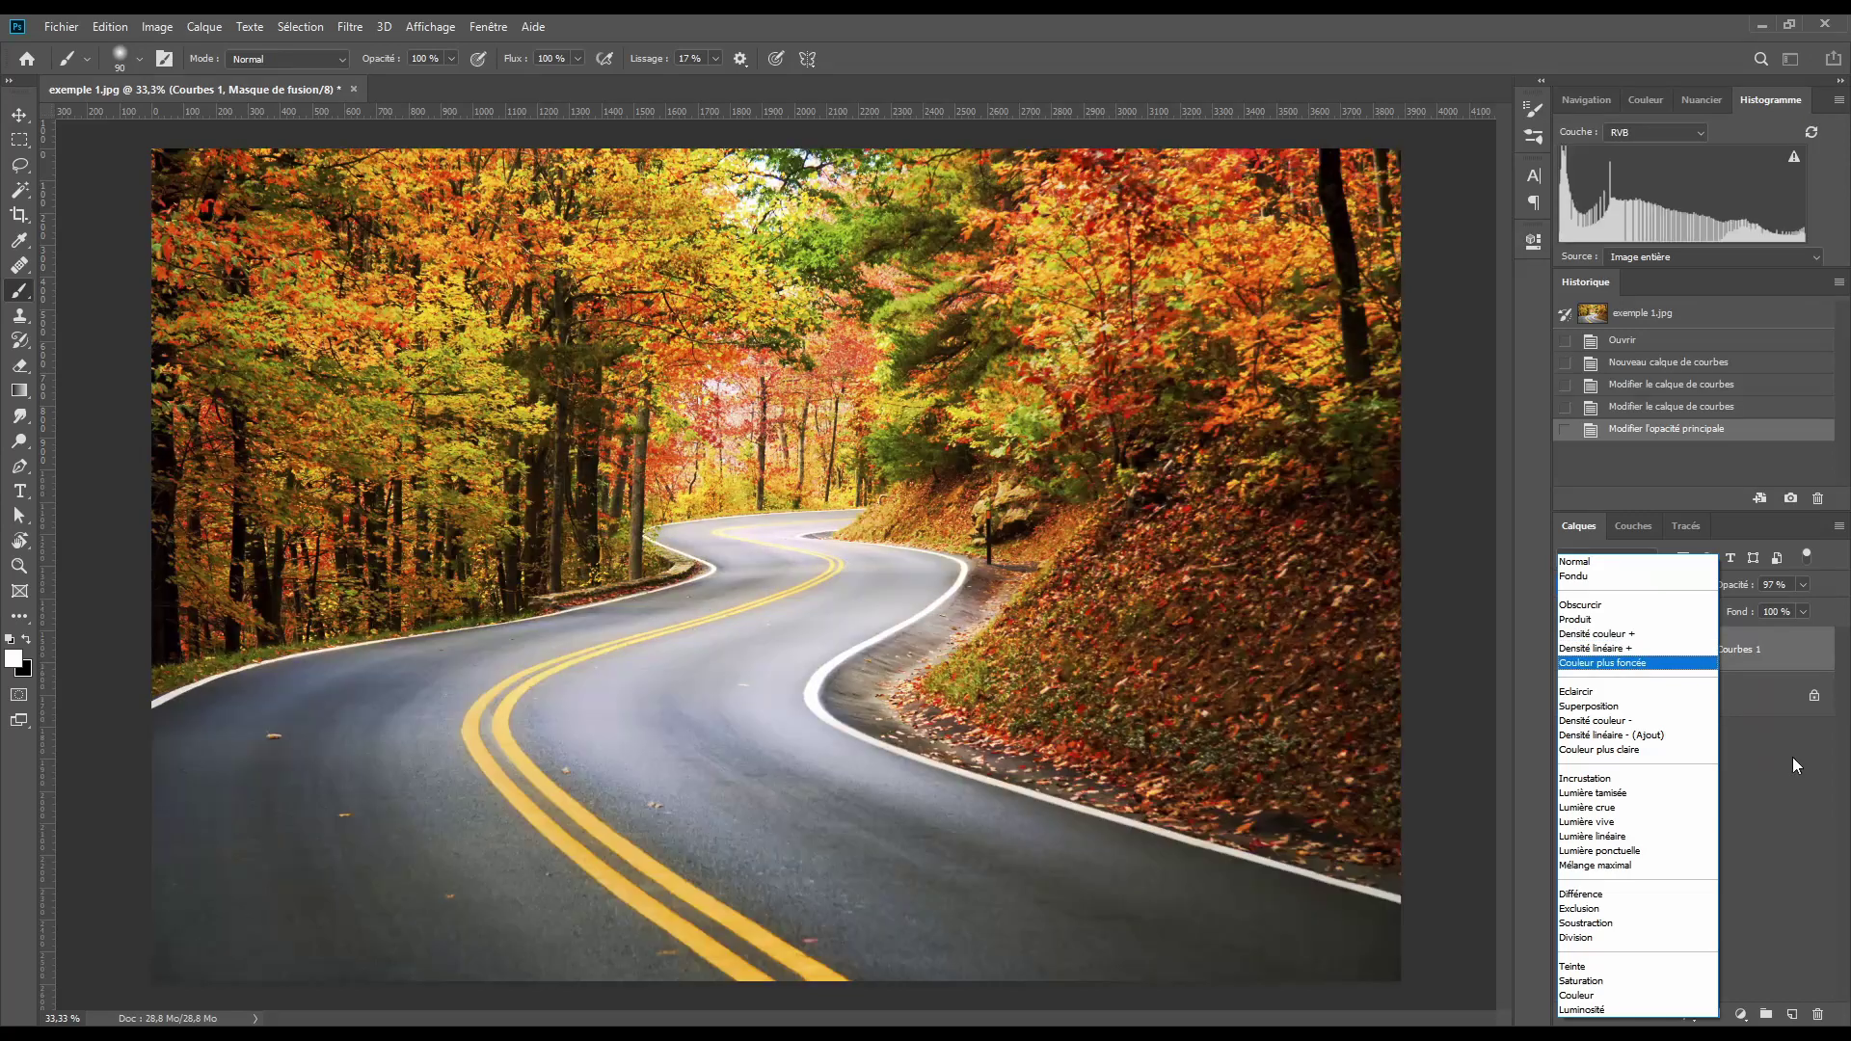
left_click(1791, 756)
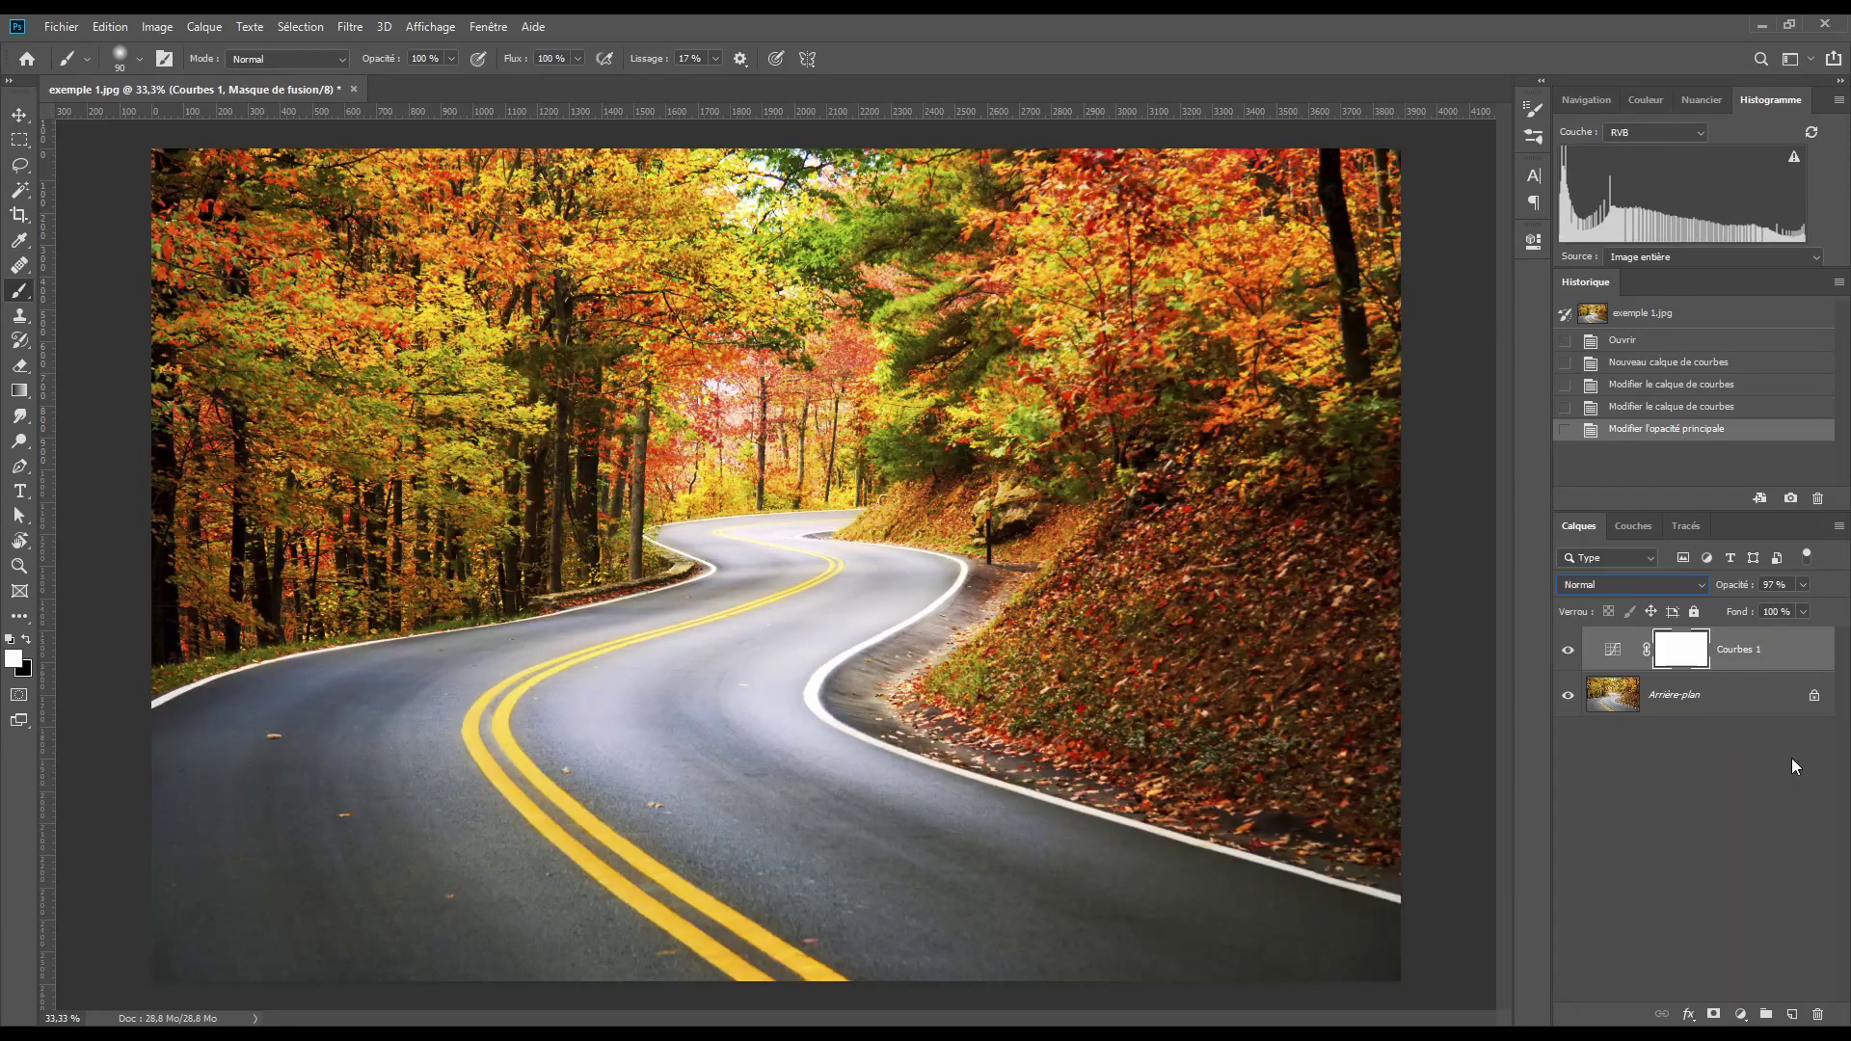
- Clip the Courbes 1 layer to the background, release the clipping mask, and delete the Curves layer
left_click(1762, 670, "alt")
left_click(1761, 675, "alt")
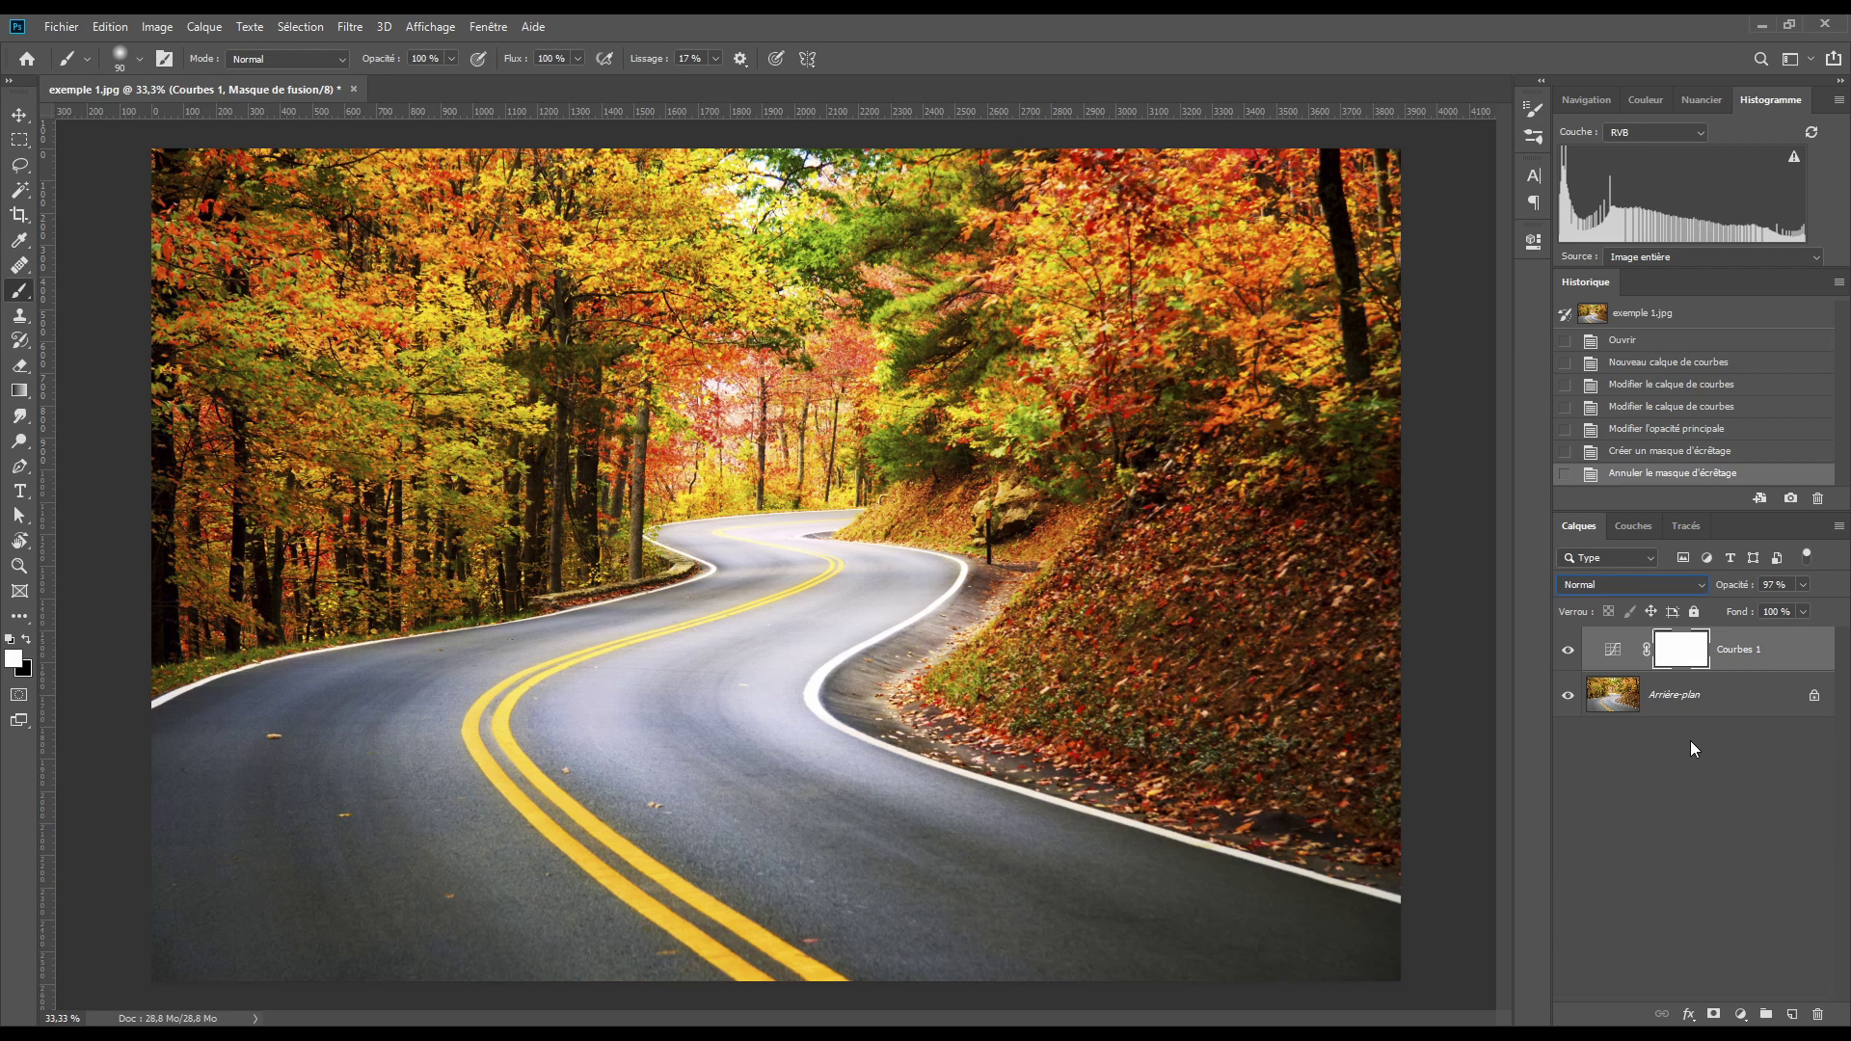
key("Delete")
key("m")
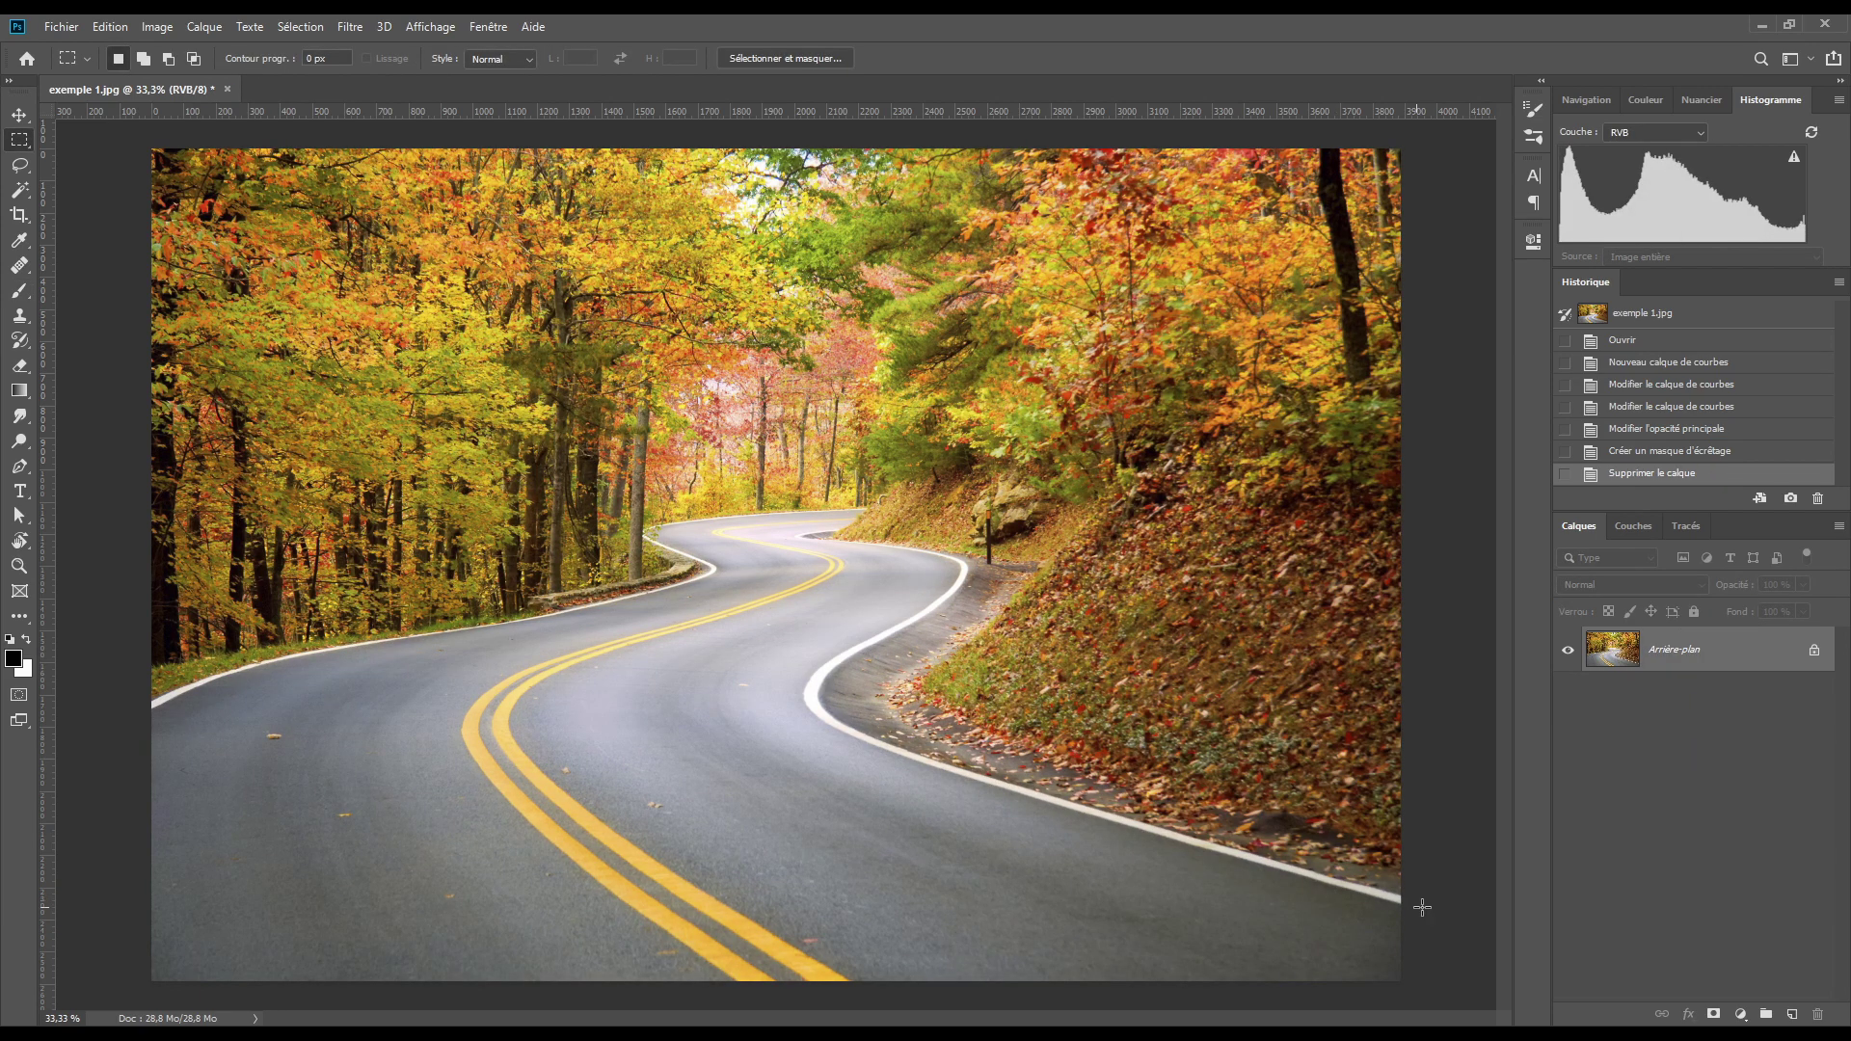
- Add a new Curves adjustment layer above the Arrière-plan layer
left_click(1740, 1014)
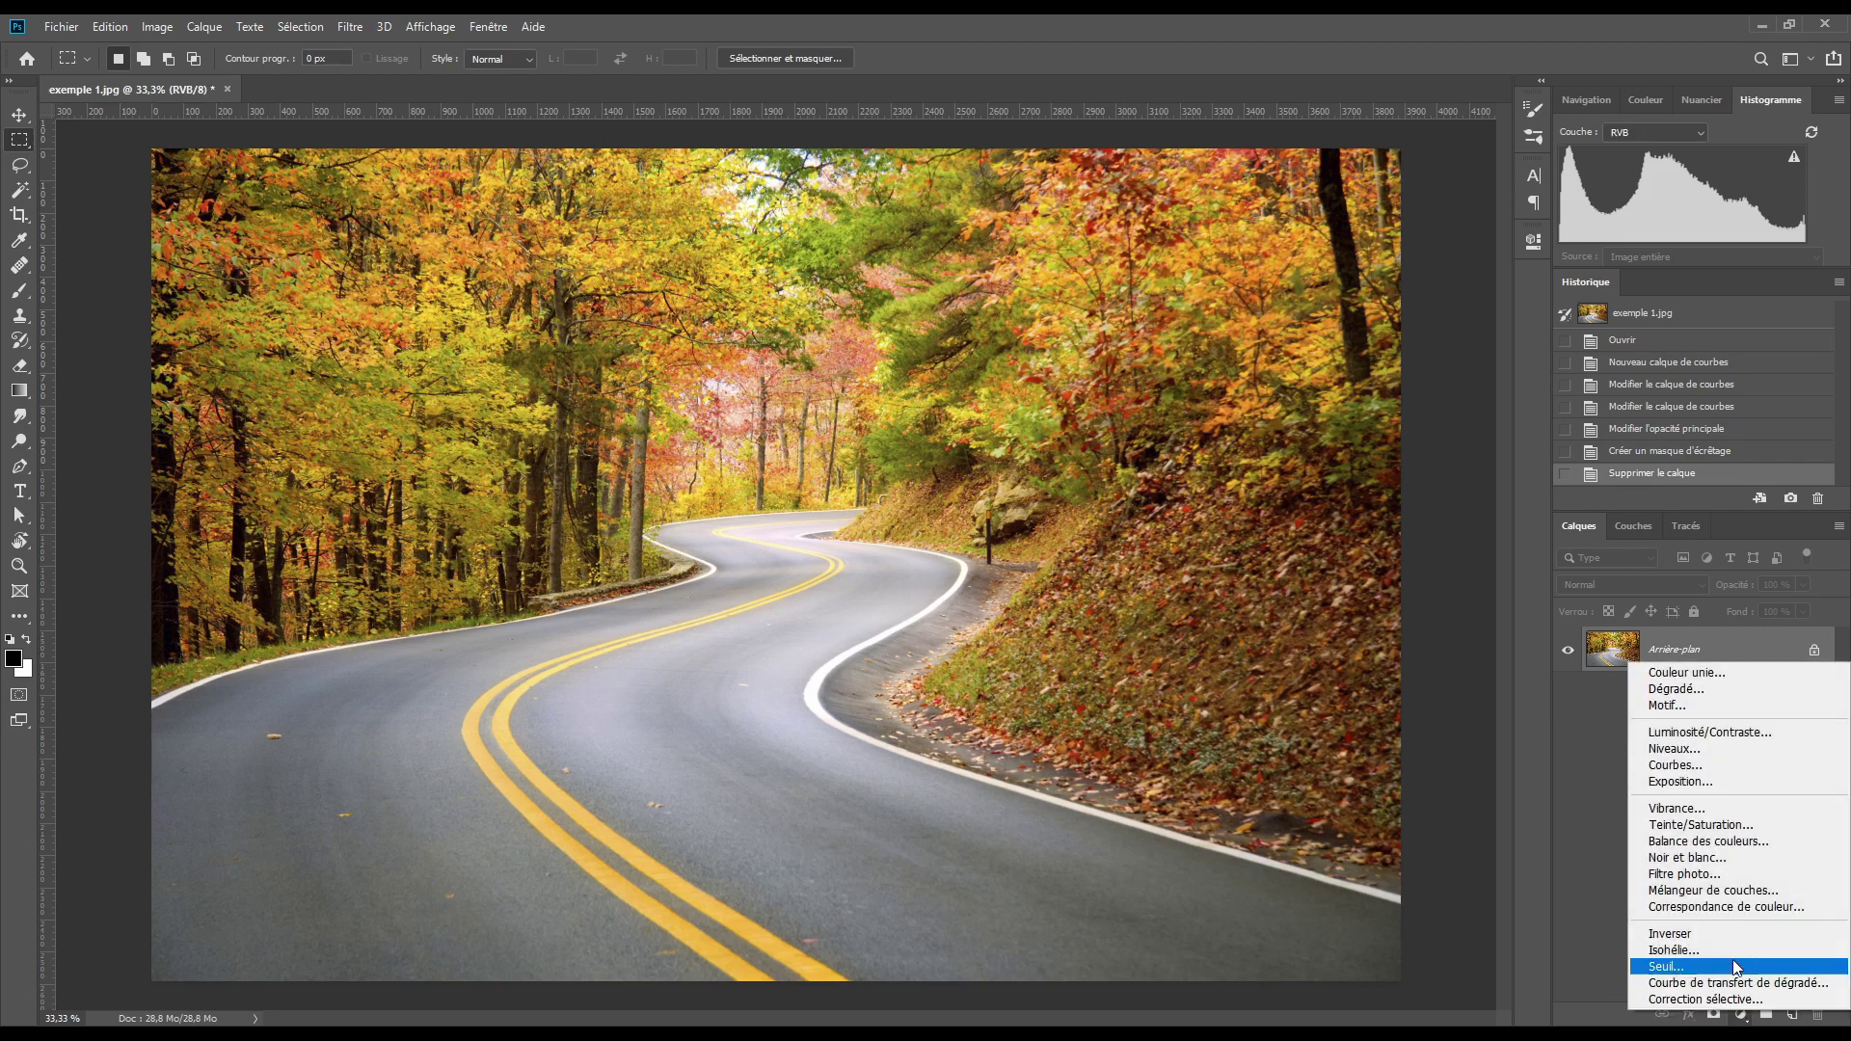
left_click(1719, 765)
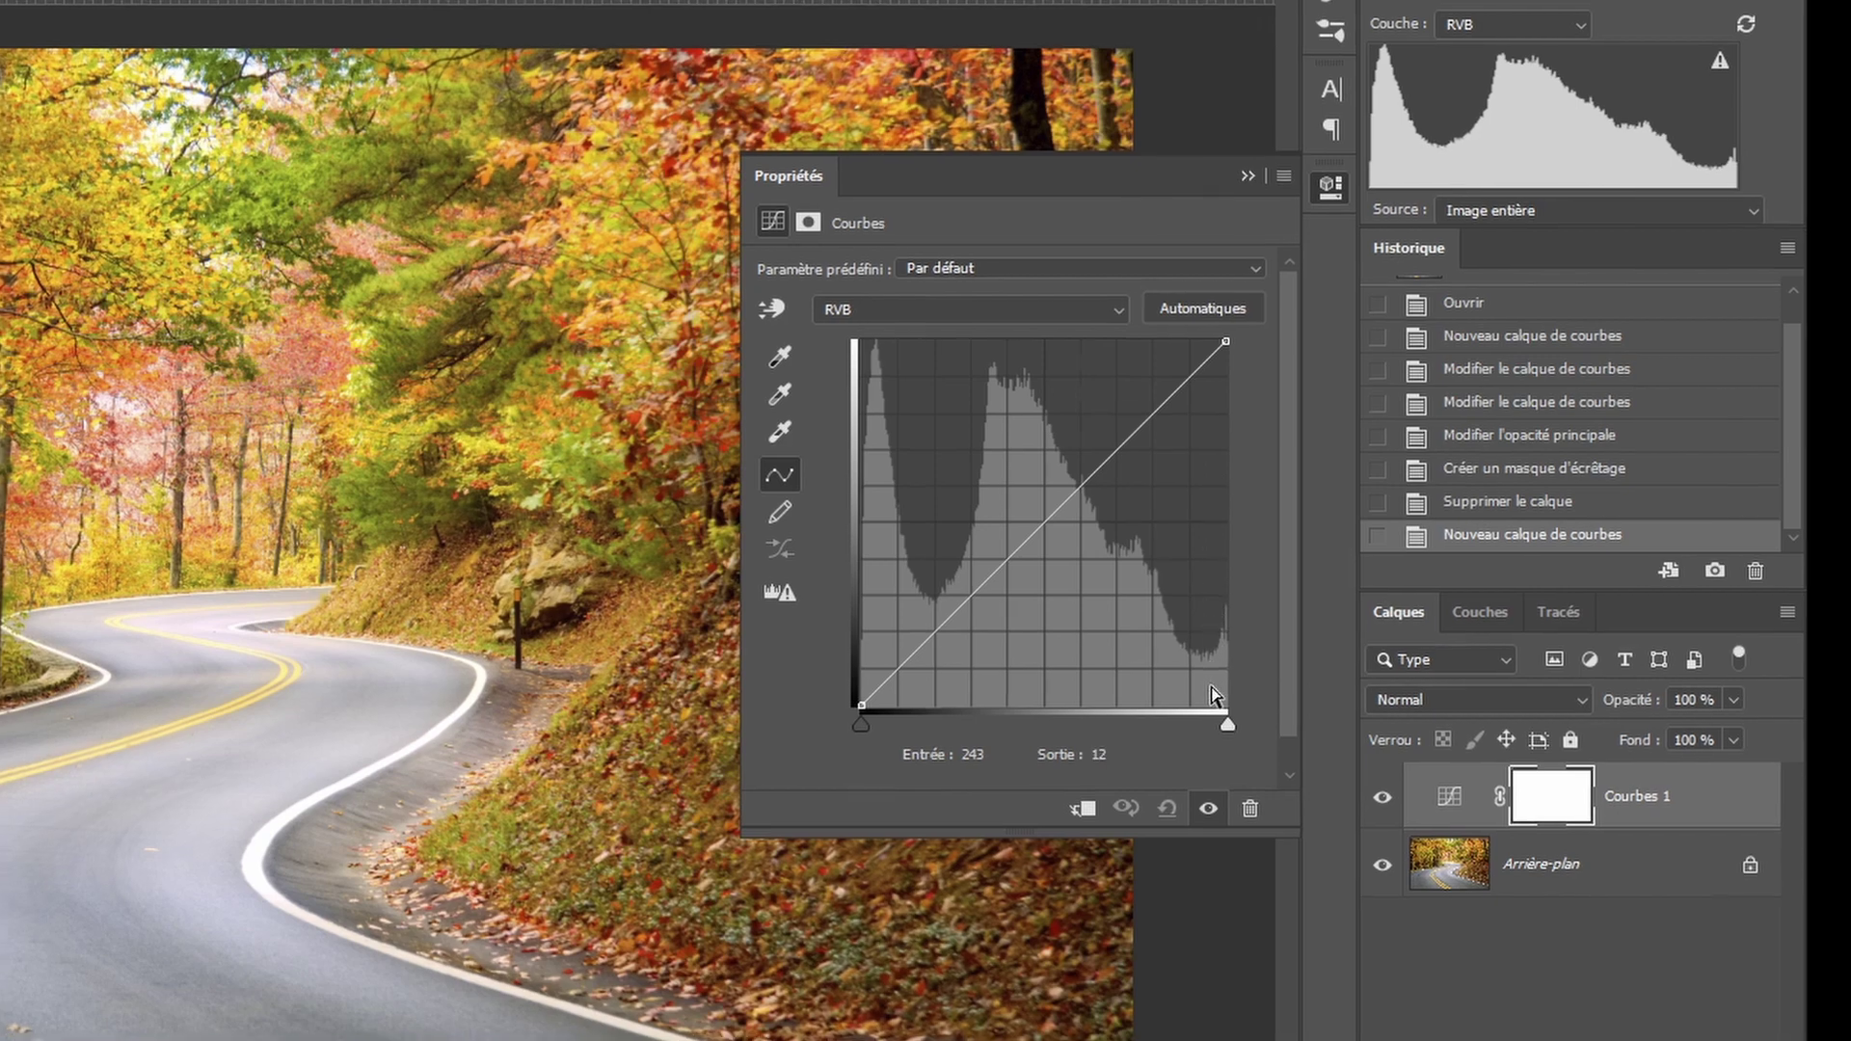
left_click(1212, 696)
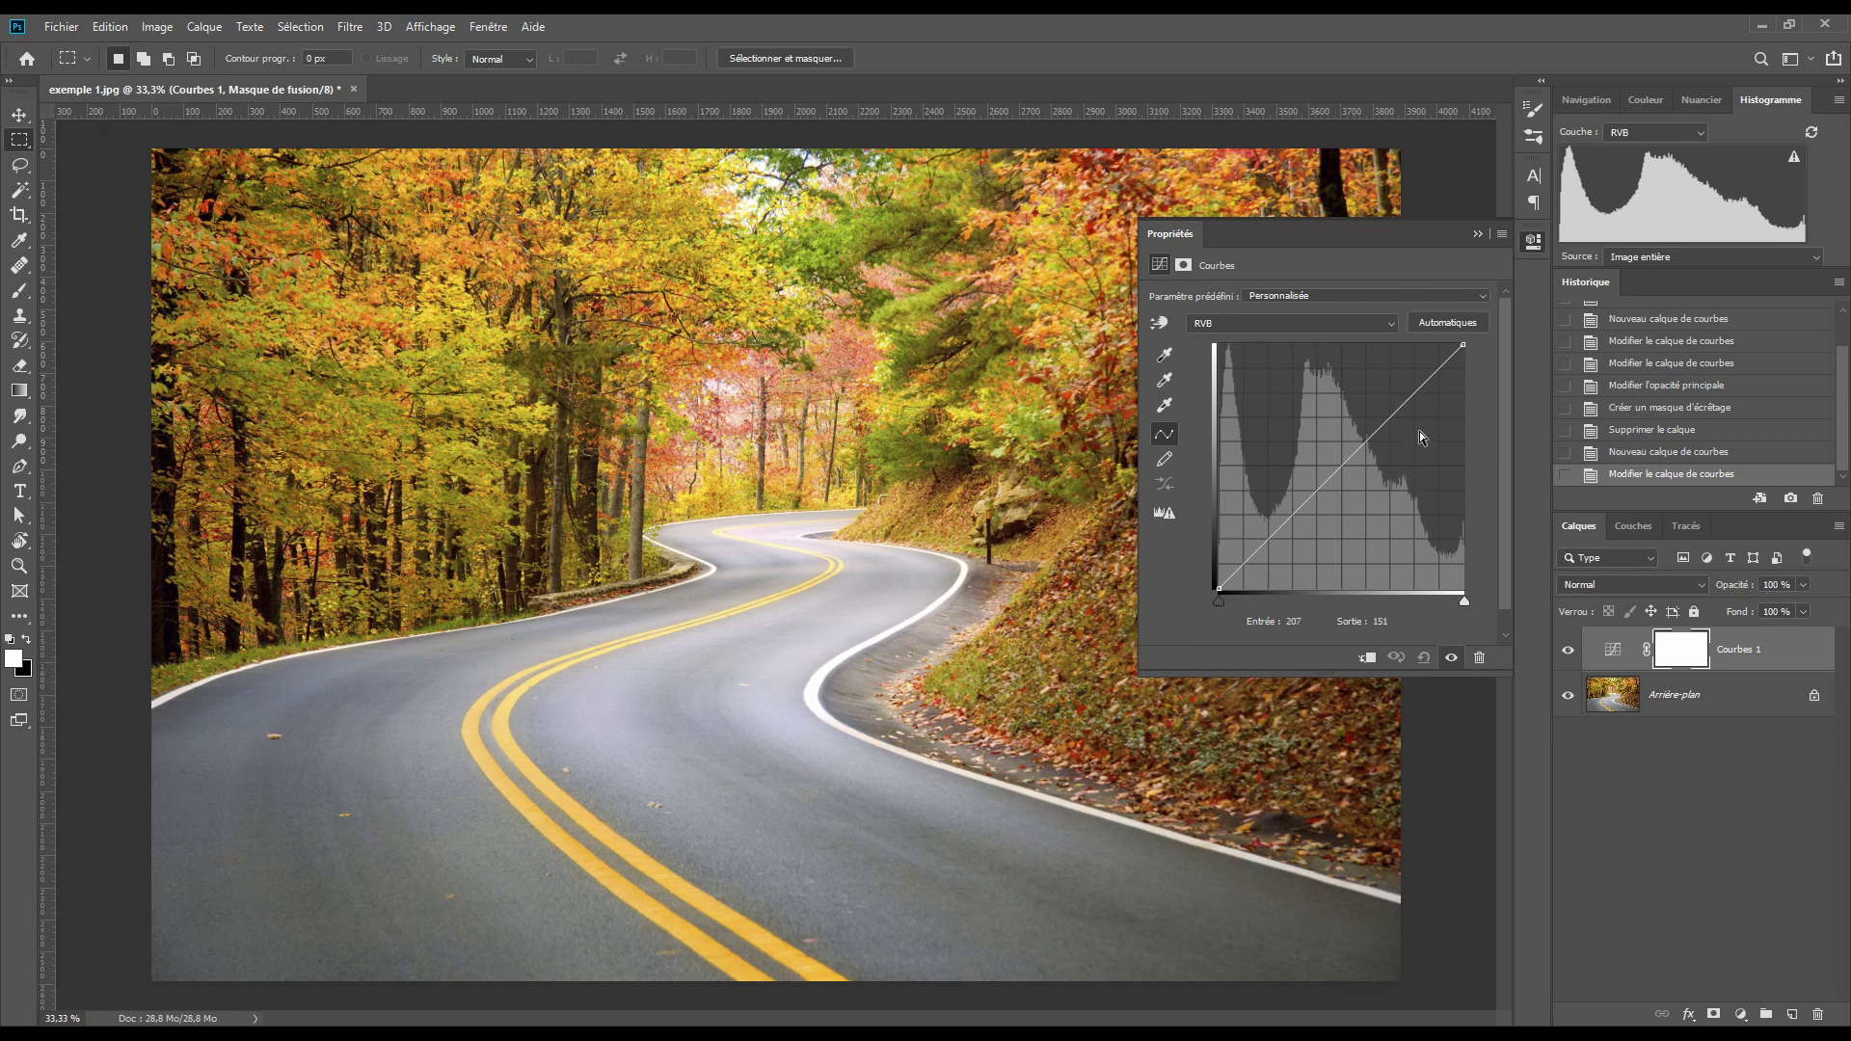
- Shape the RGB curve into a gentle S with points at input 205/output 220 and input 53/output 40
left_click_drag(1416, 394, 1415, 378)
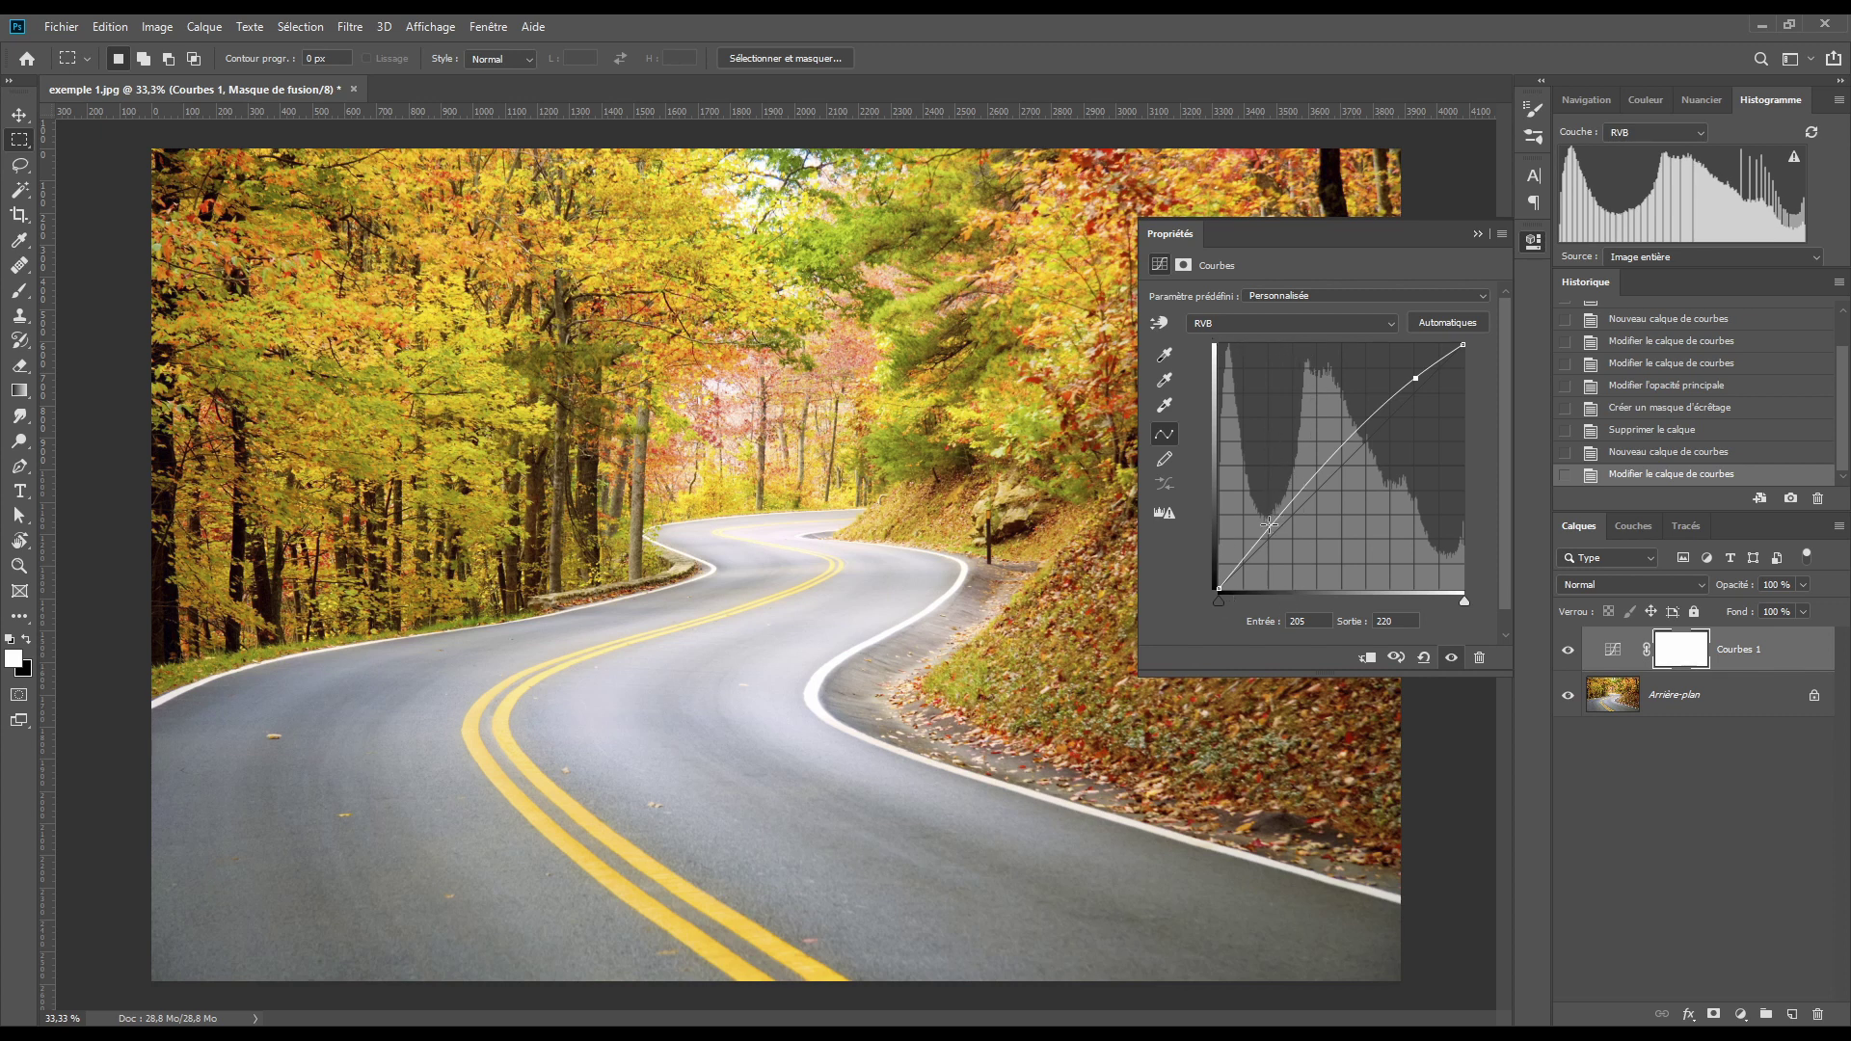
left_click_drag(1269, 526, 1271, 553)
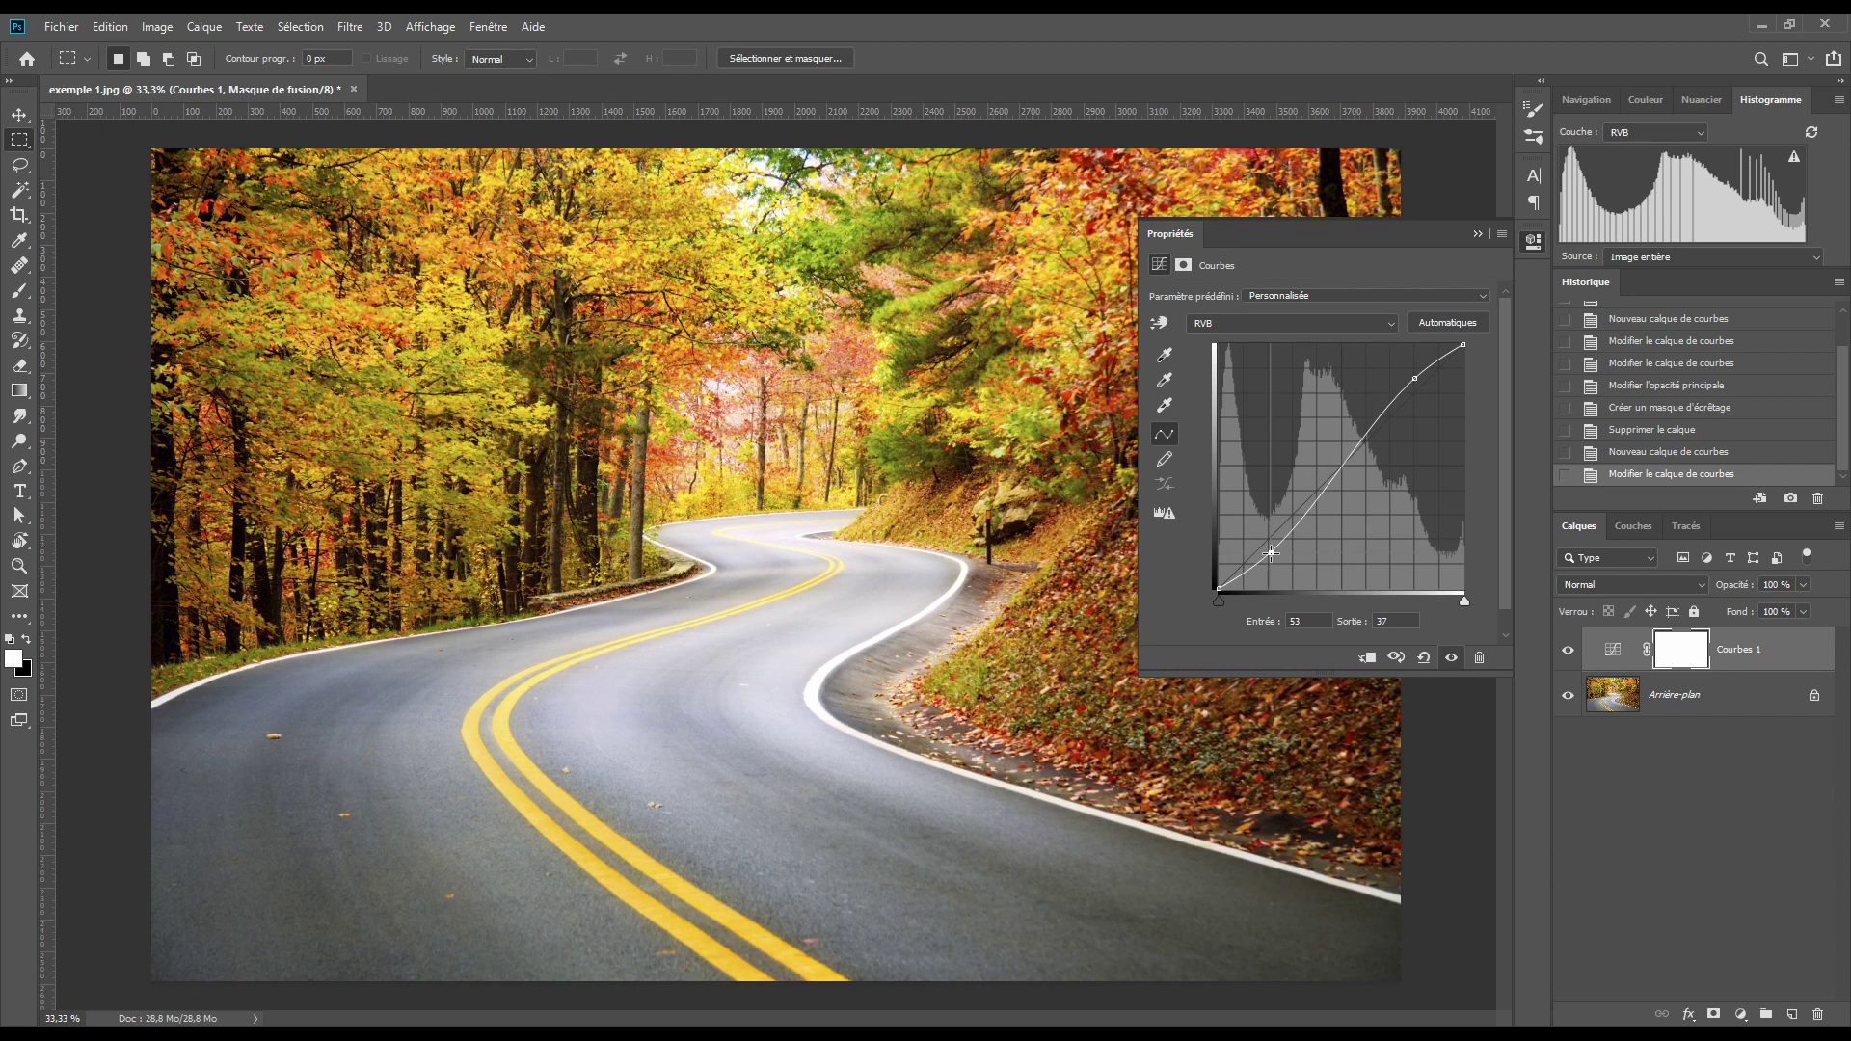
left_click_drag(1271, 552, 1271, 550)
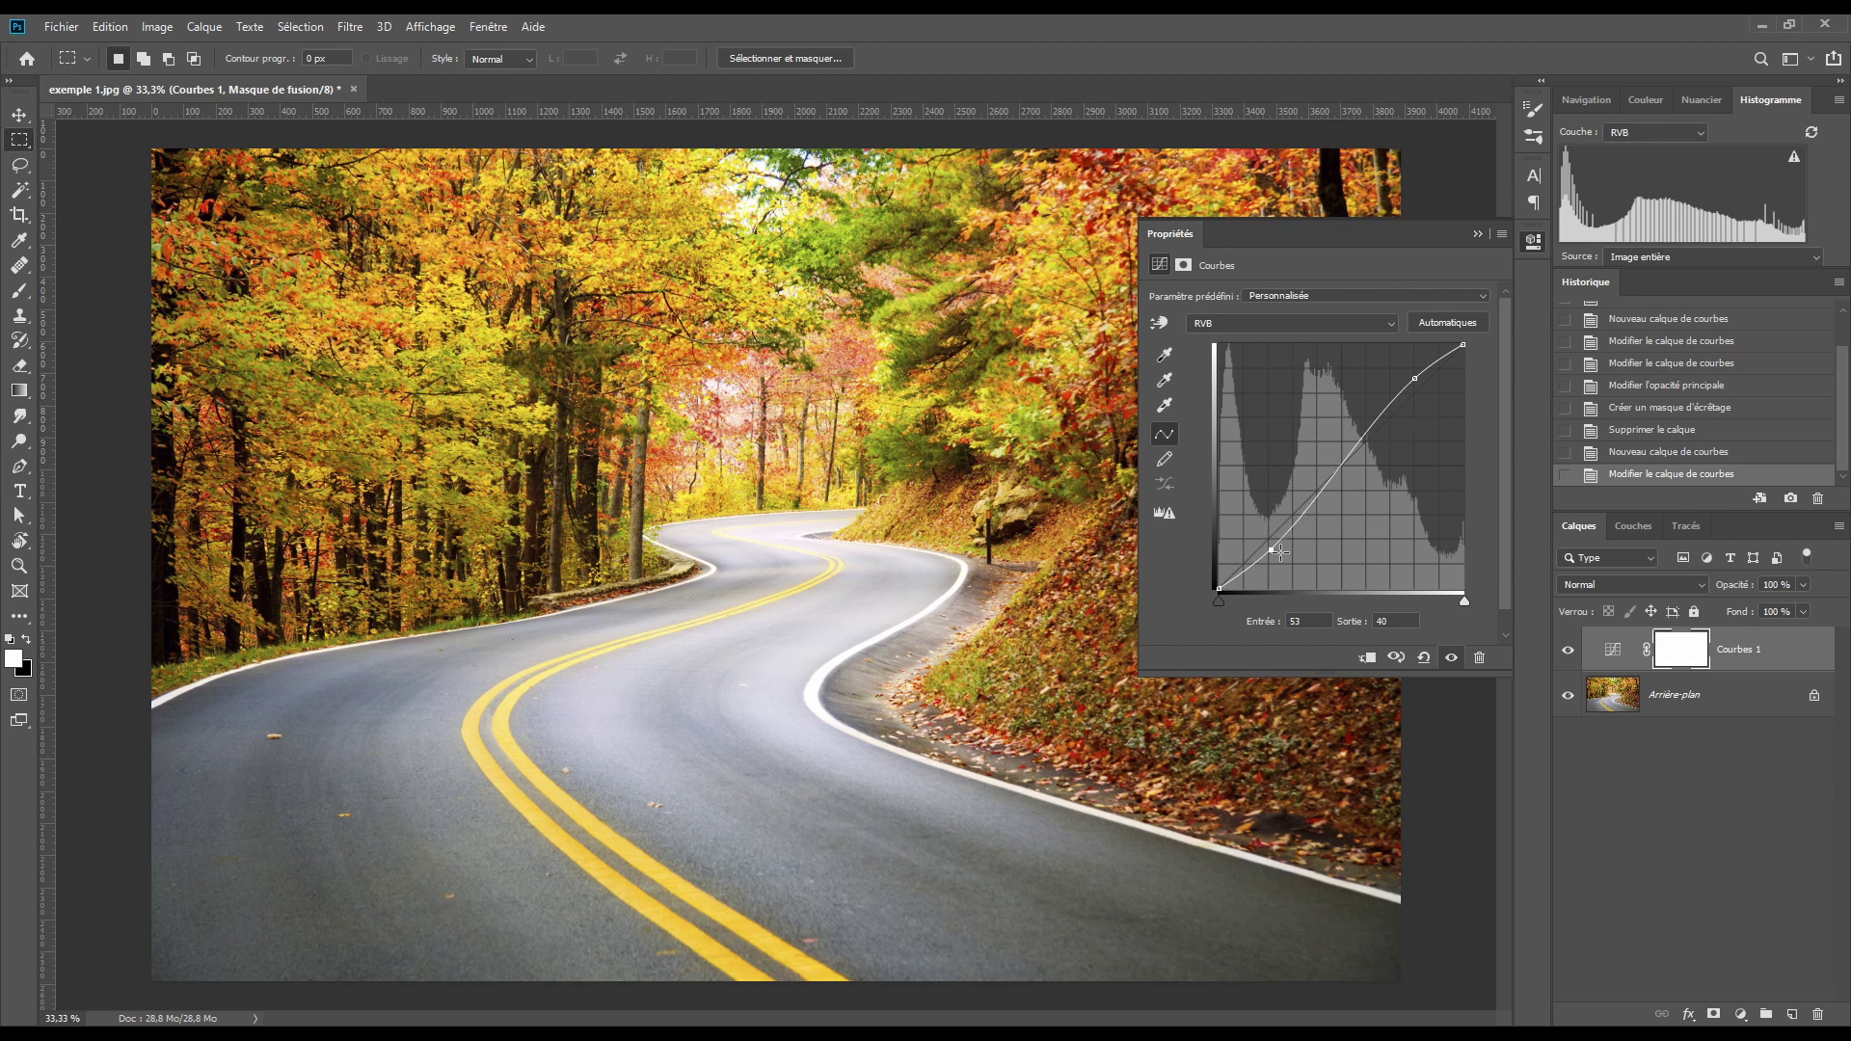
- Compare the photo with the S-curve against its previous adjustment state several times
left_click(1396, 657)
left_click(1396, 656)
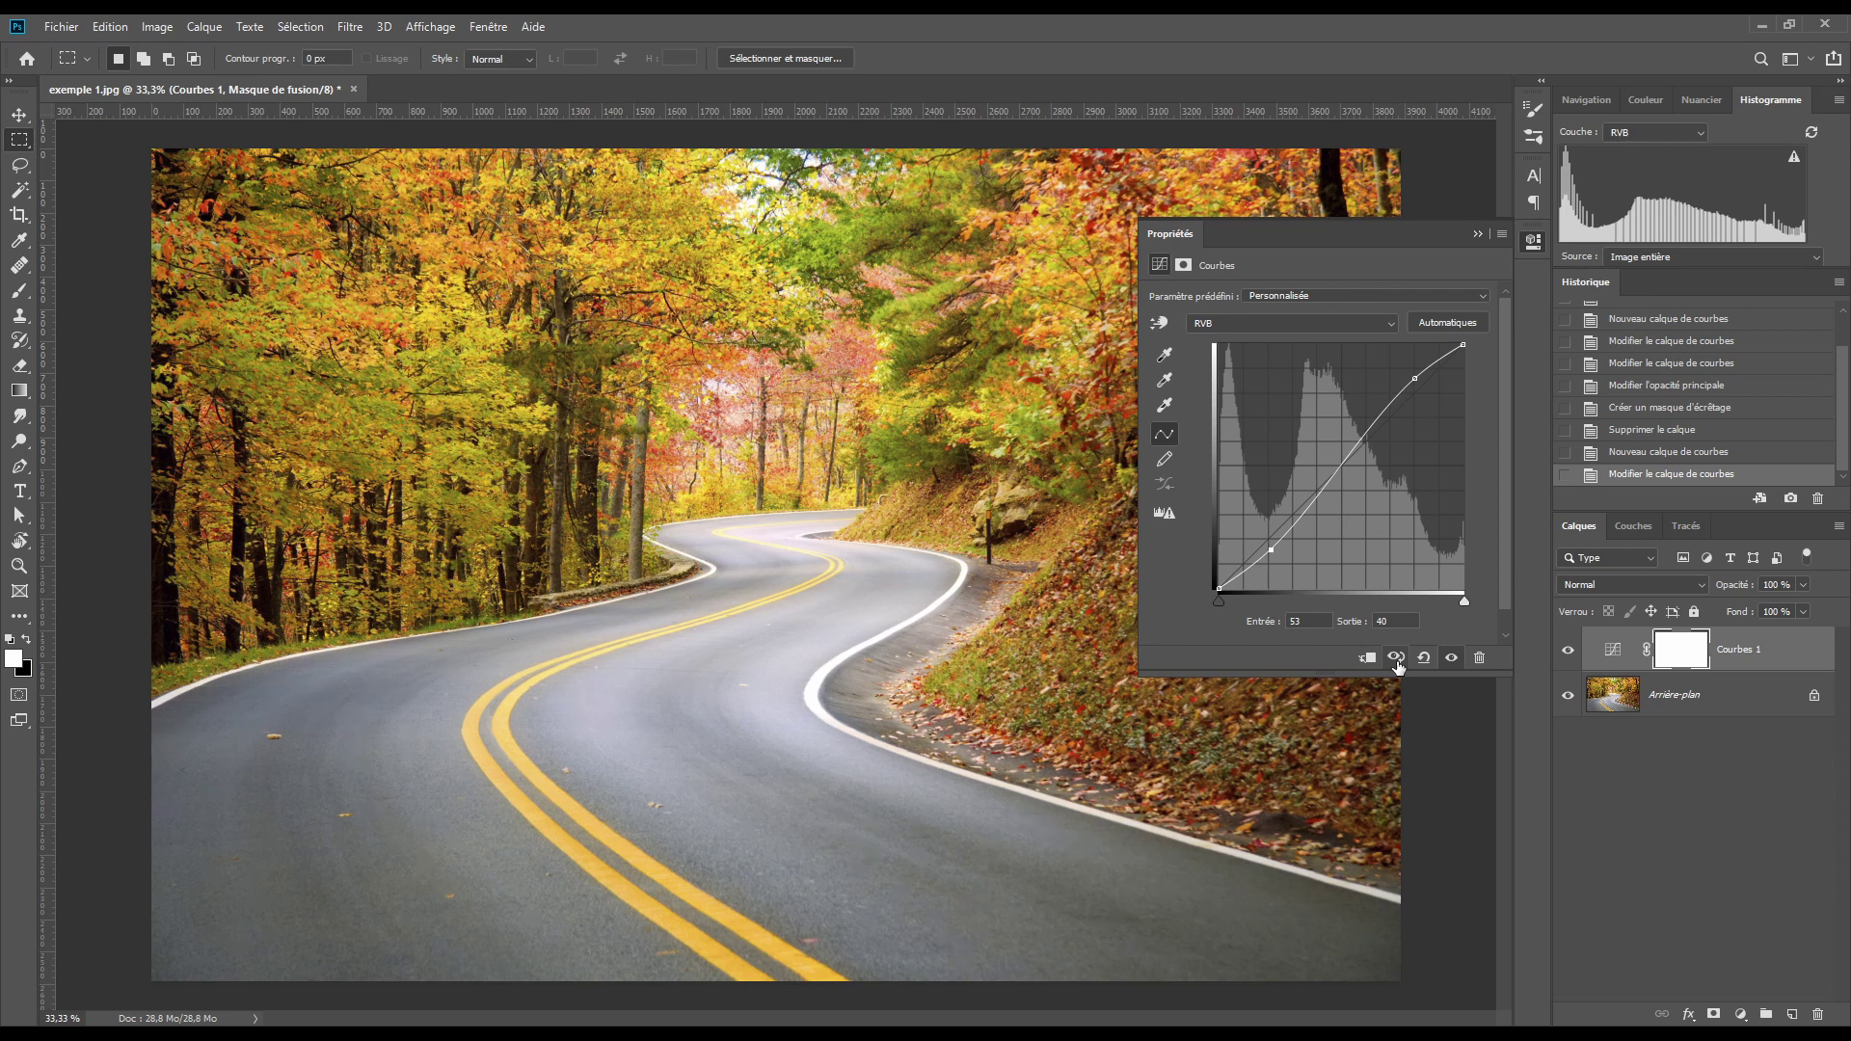
left_click(1396, 660)
left_click(1396, 659)
left_click(1396, 659)
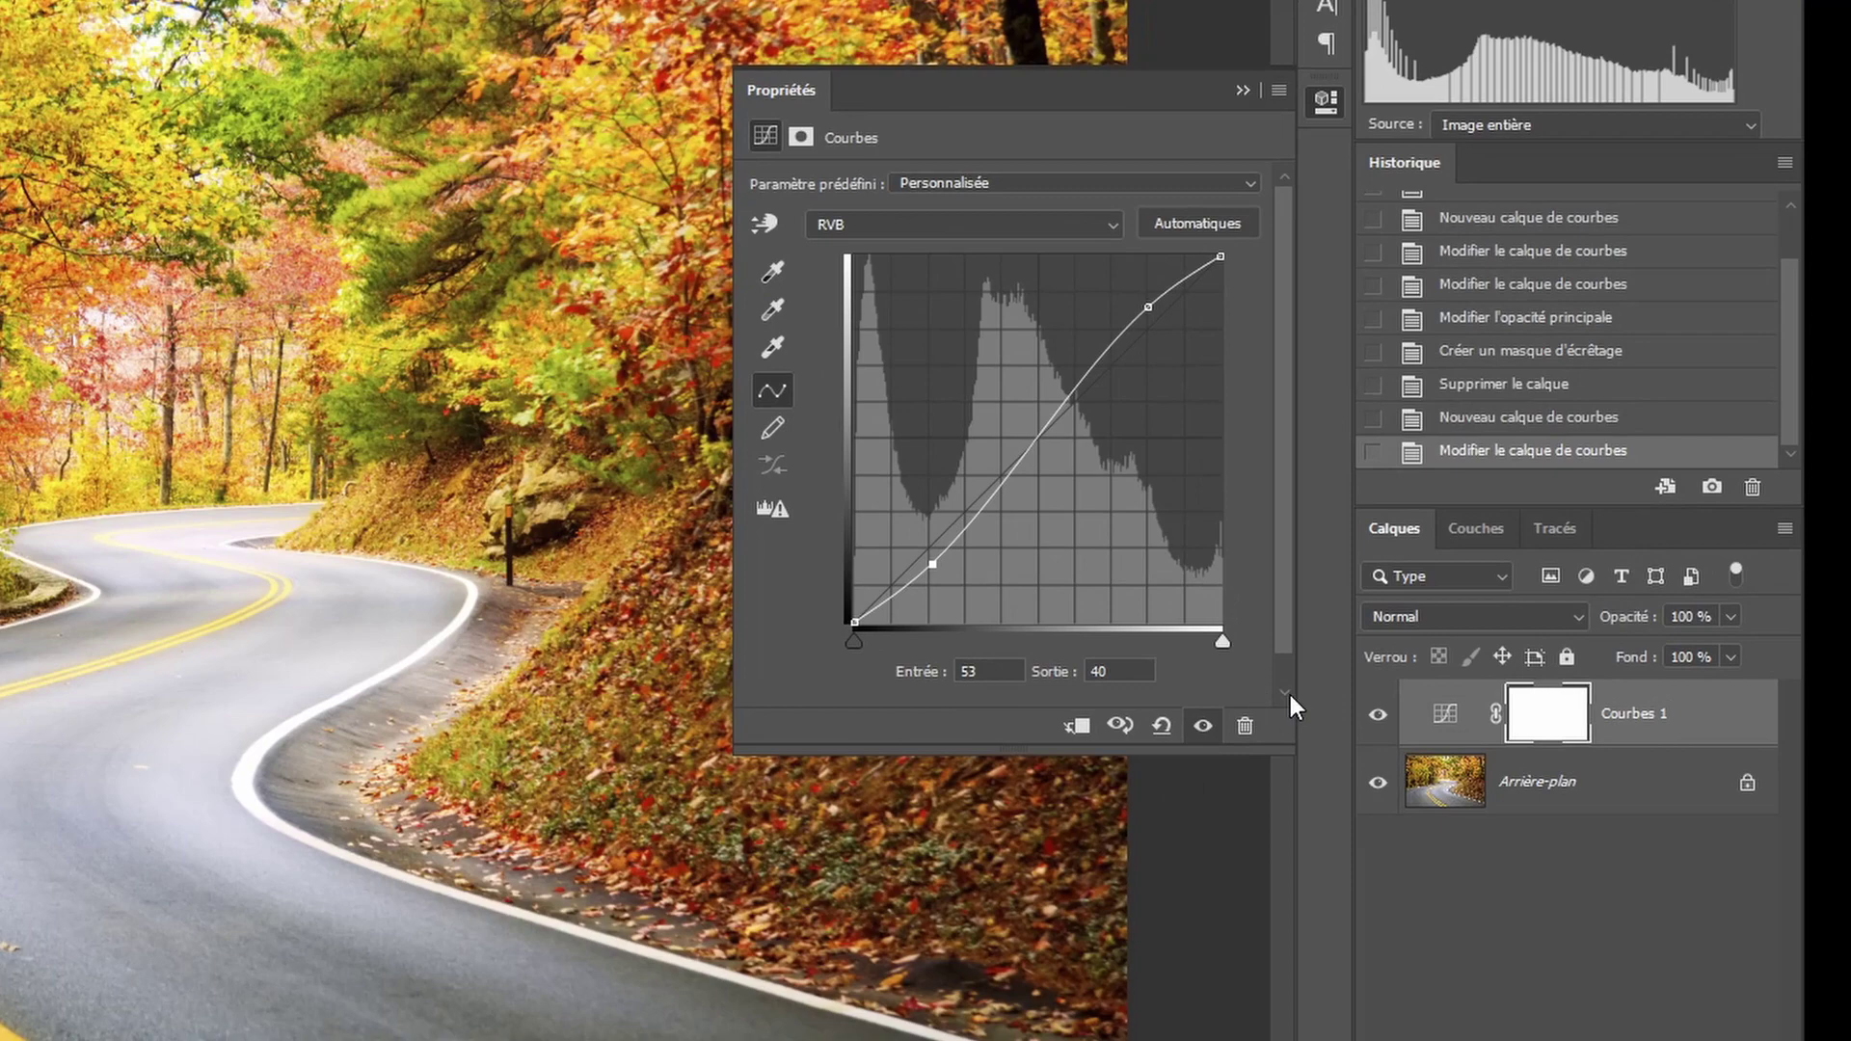
- Reset the curve, lift the shadows to output 60 at input 42, and anchor the midtones at input 125/output 126
left_click(1161, 725)
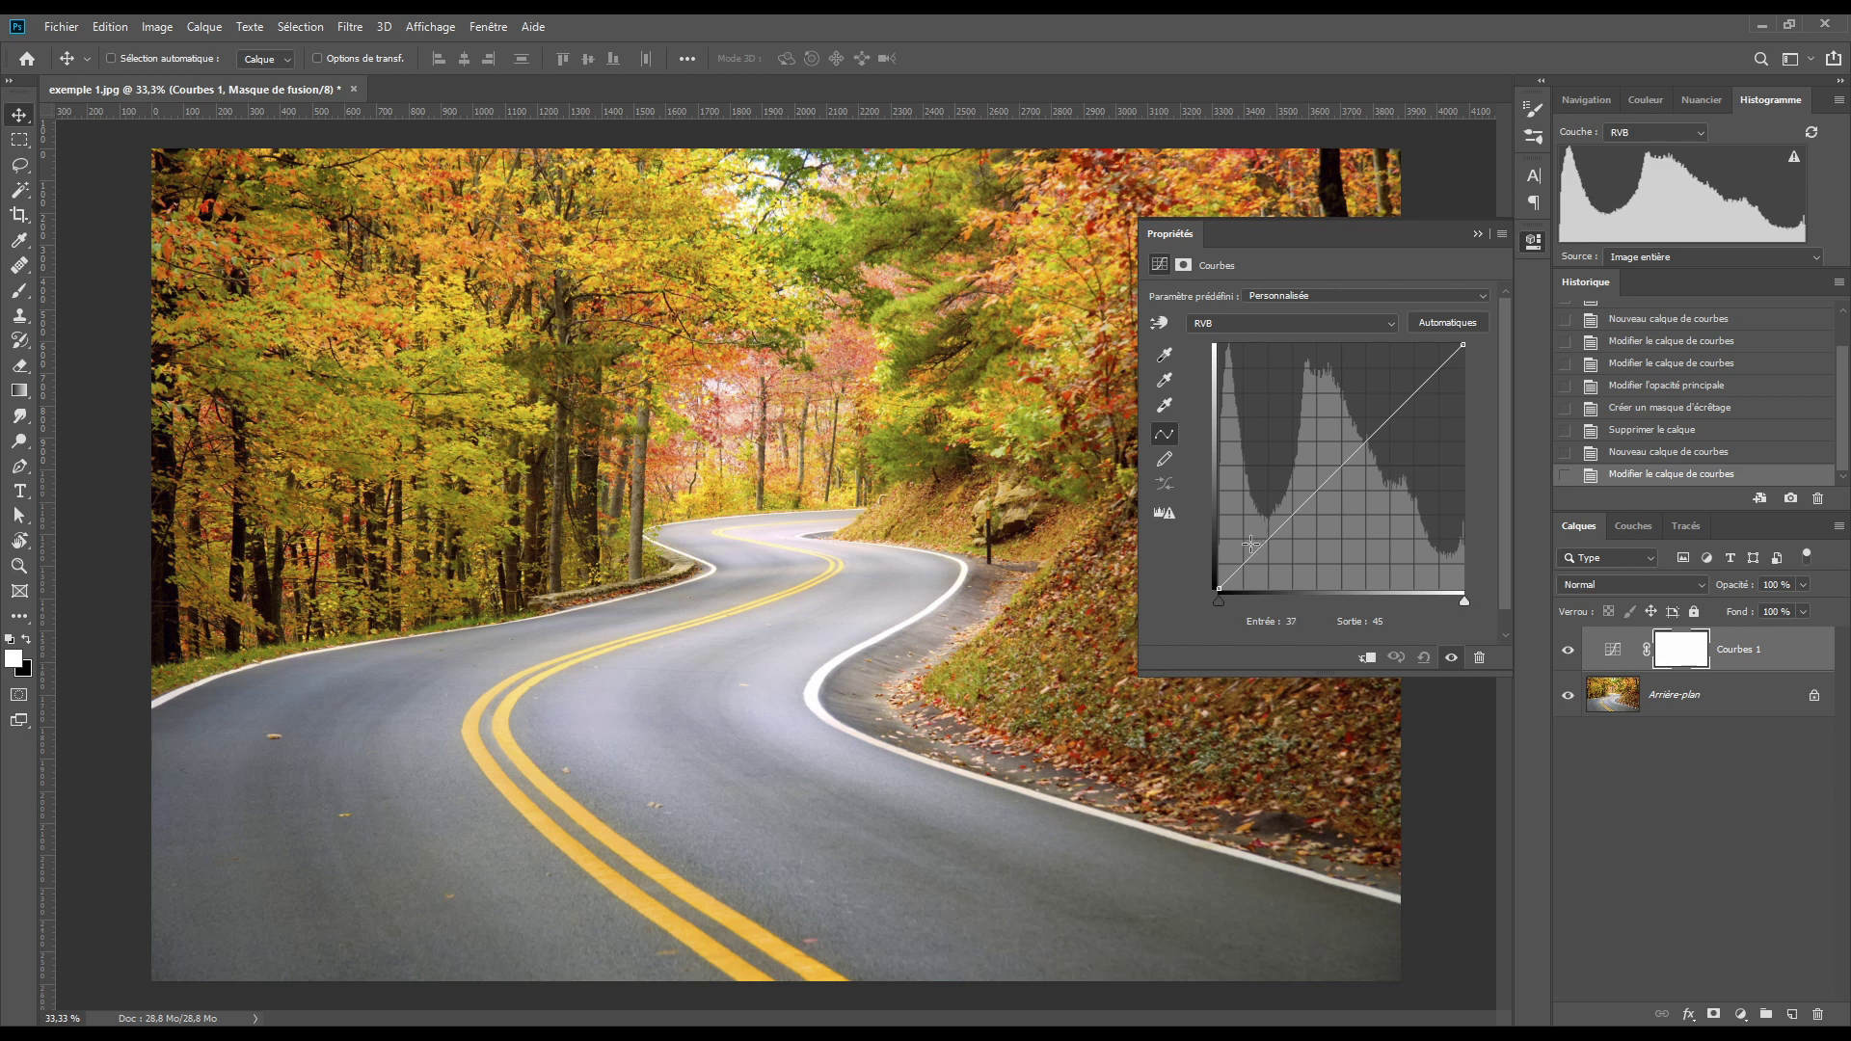
left_click_drag(1263, 546, 1260, 530)
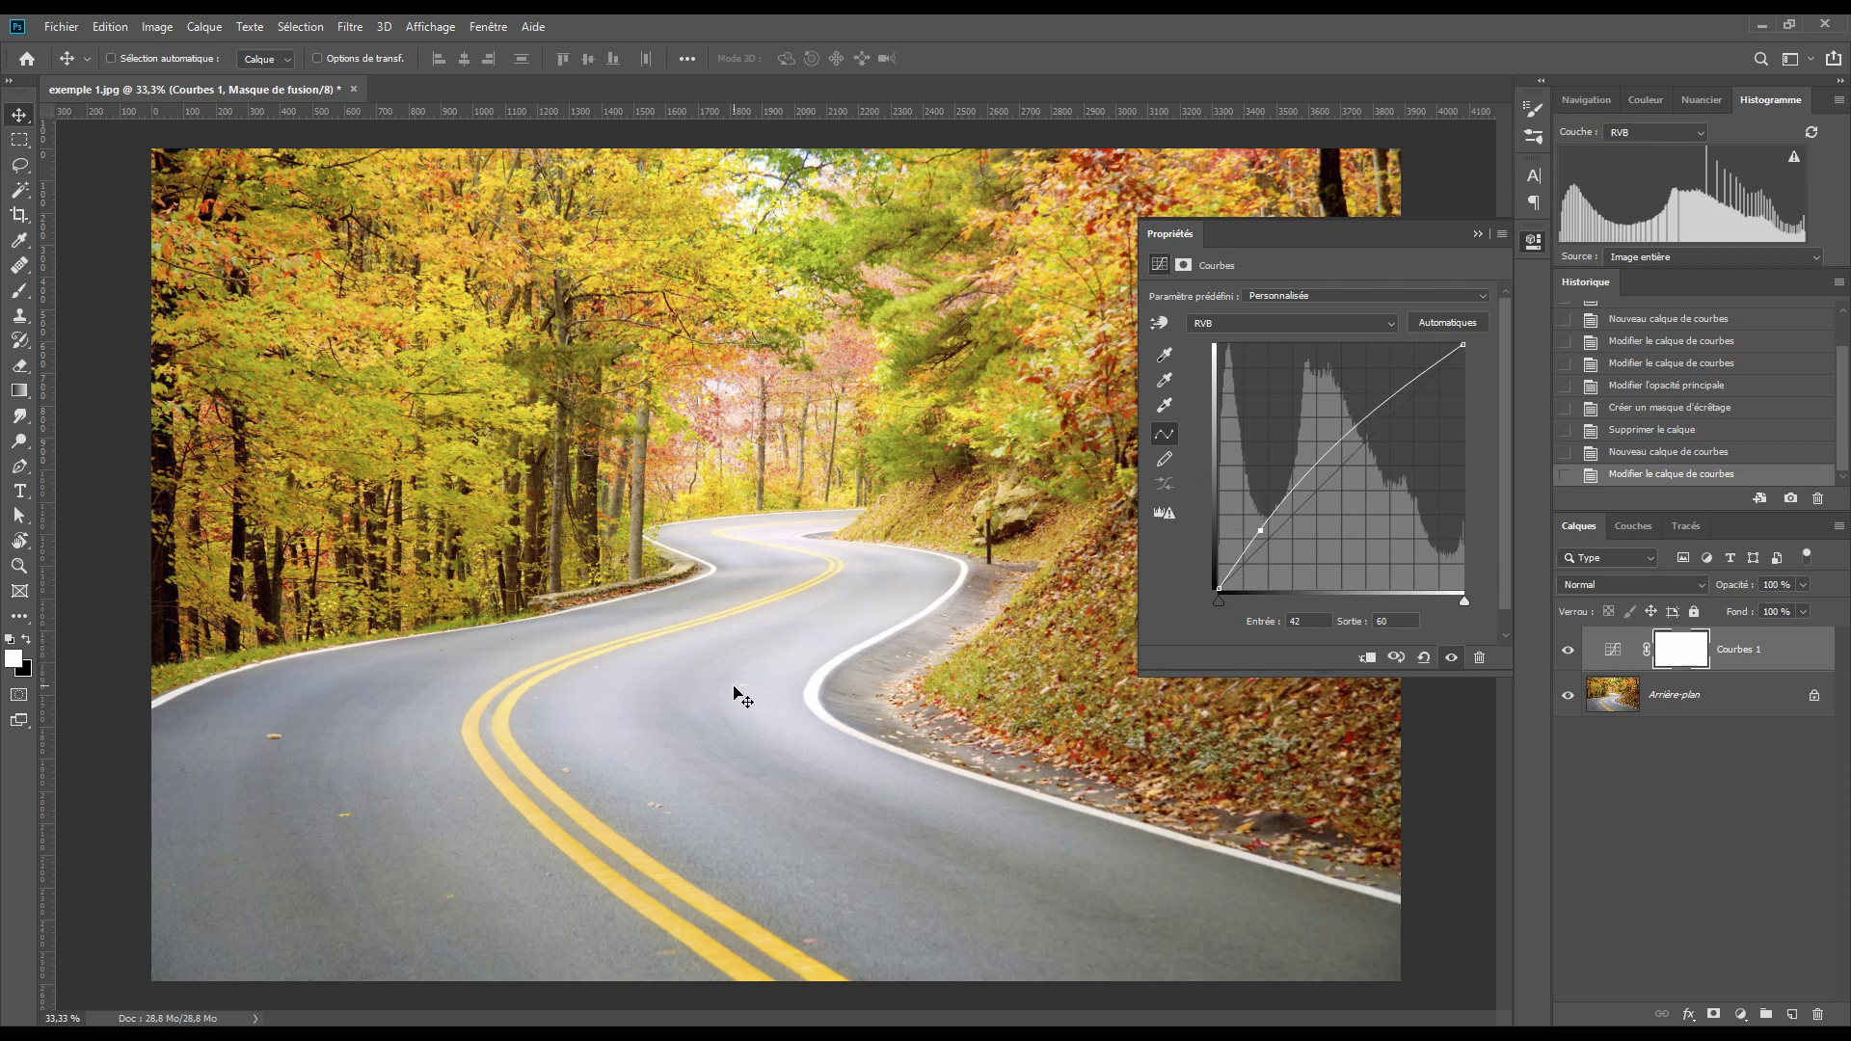
left_click(1339, 440)
left_click_drag(1340, 439, 1339, 468)
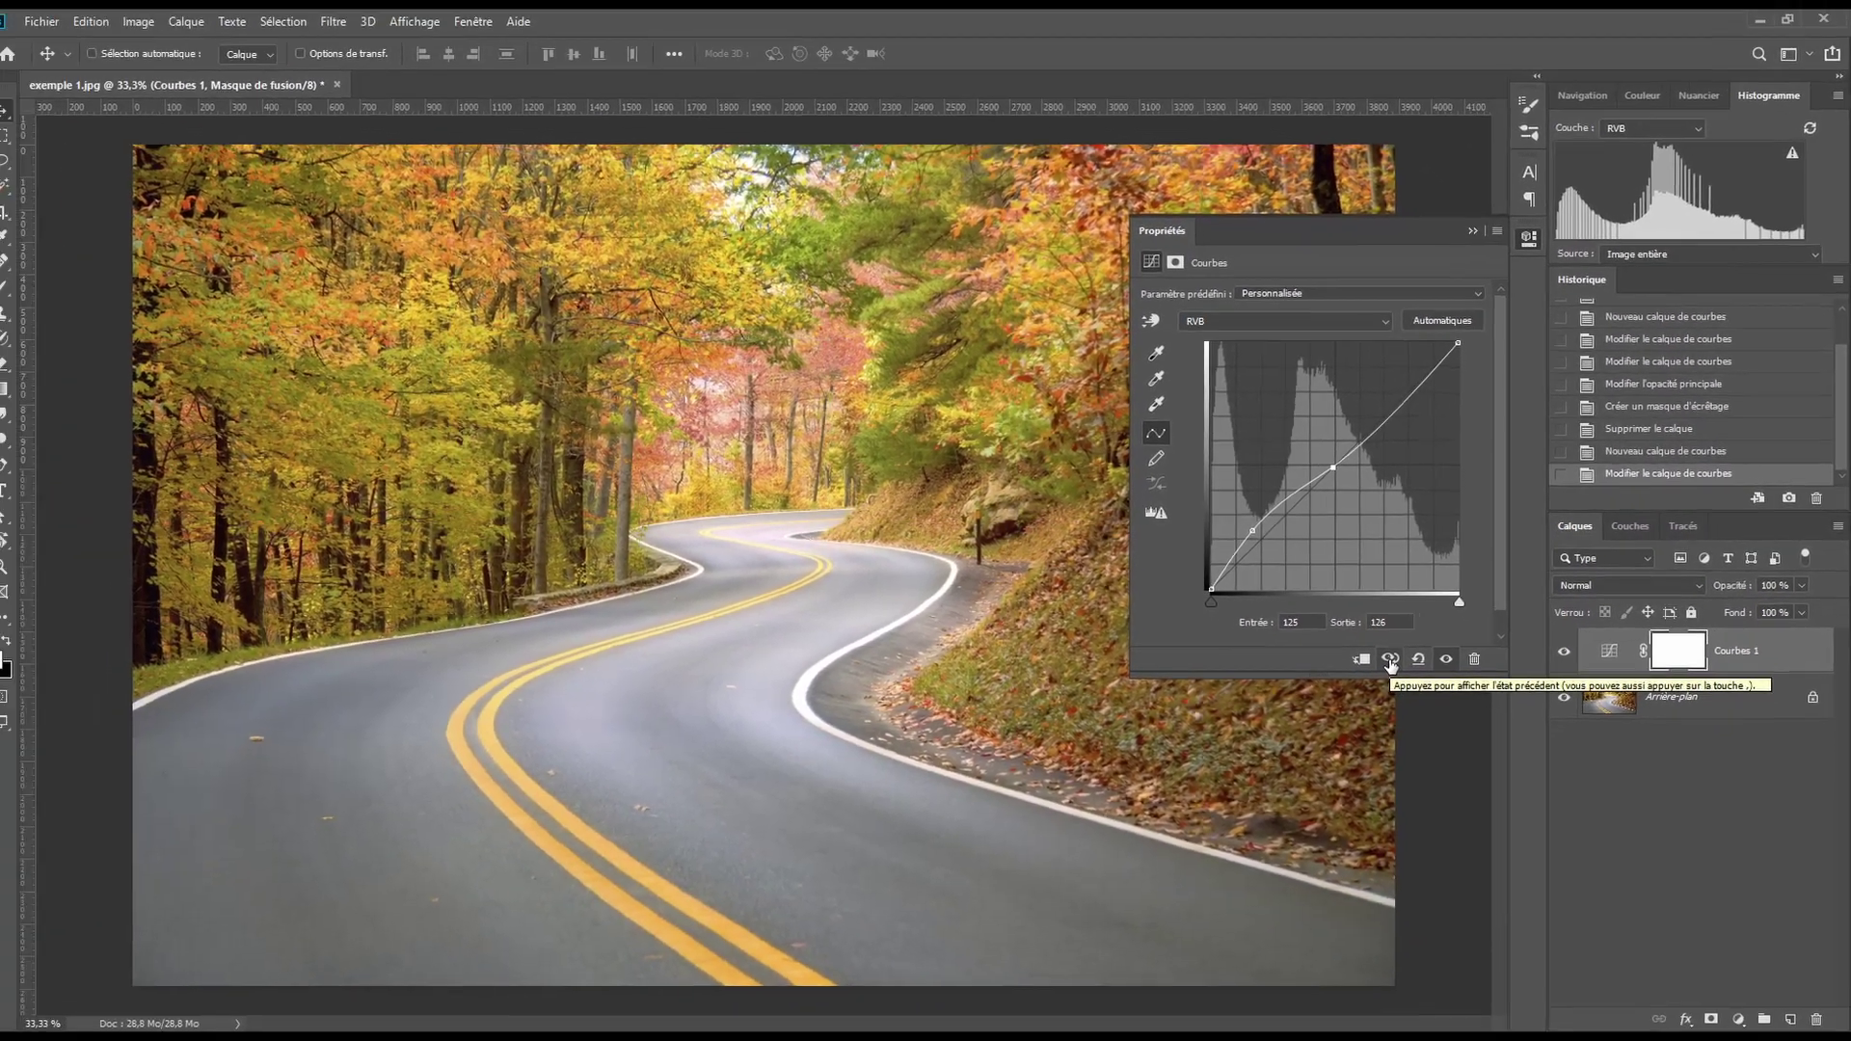
- Compare the lifted-shadow curve with its previous state and view the list of colour channels, keeping RVB
left_click(1391, 661)
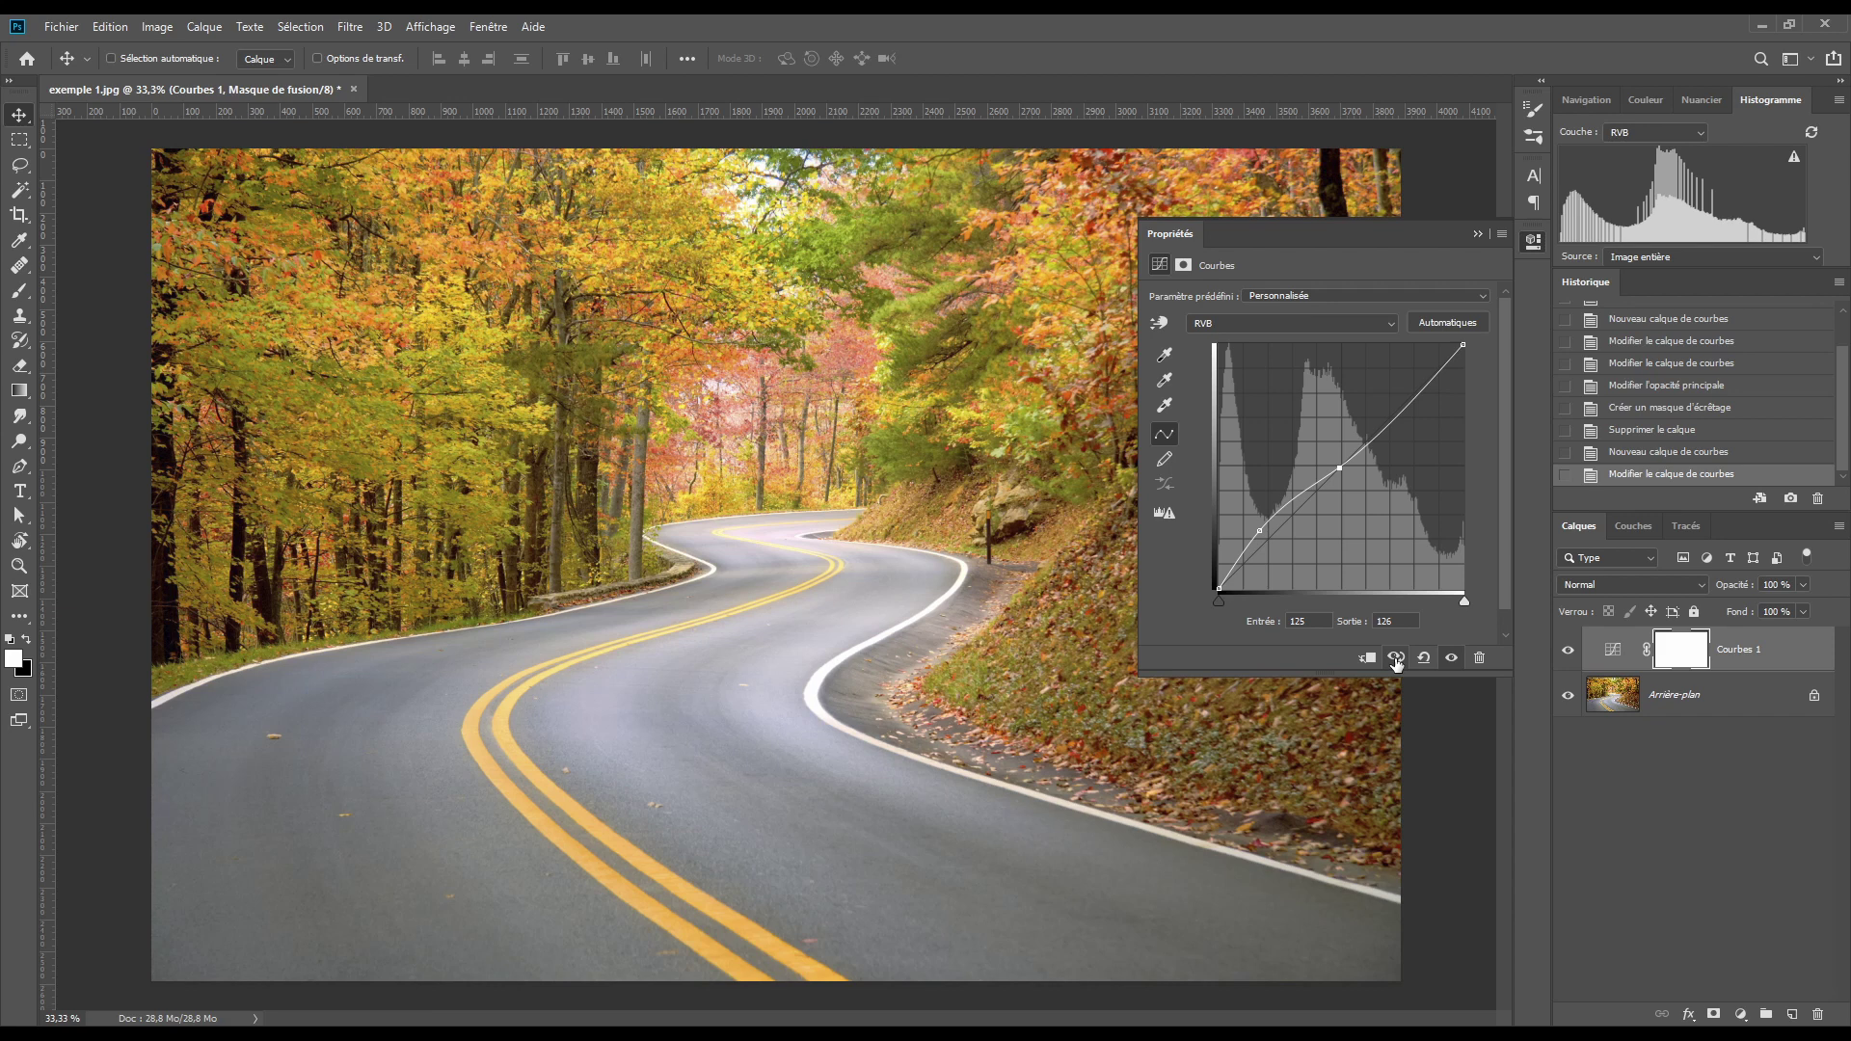
left_click(1395, 661)
left_click(1264, 325)
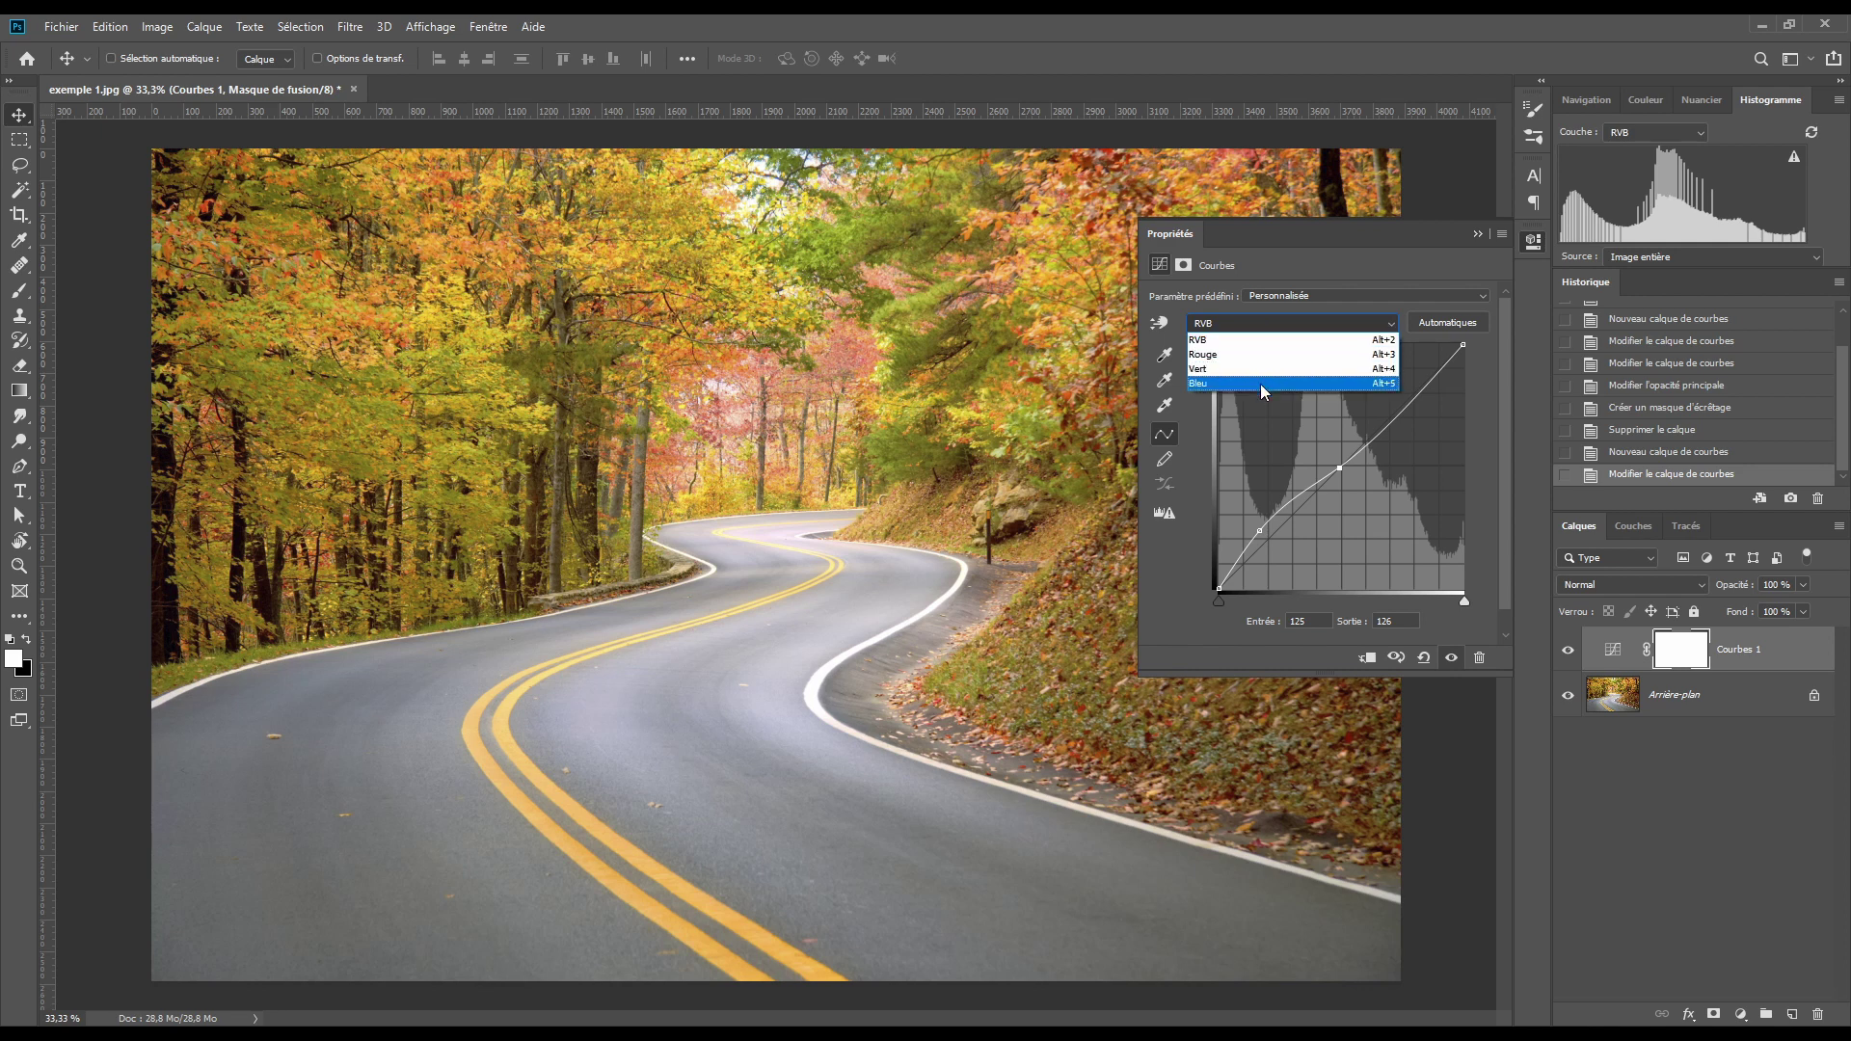
left_click(1264, 322)
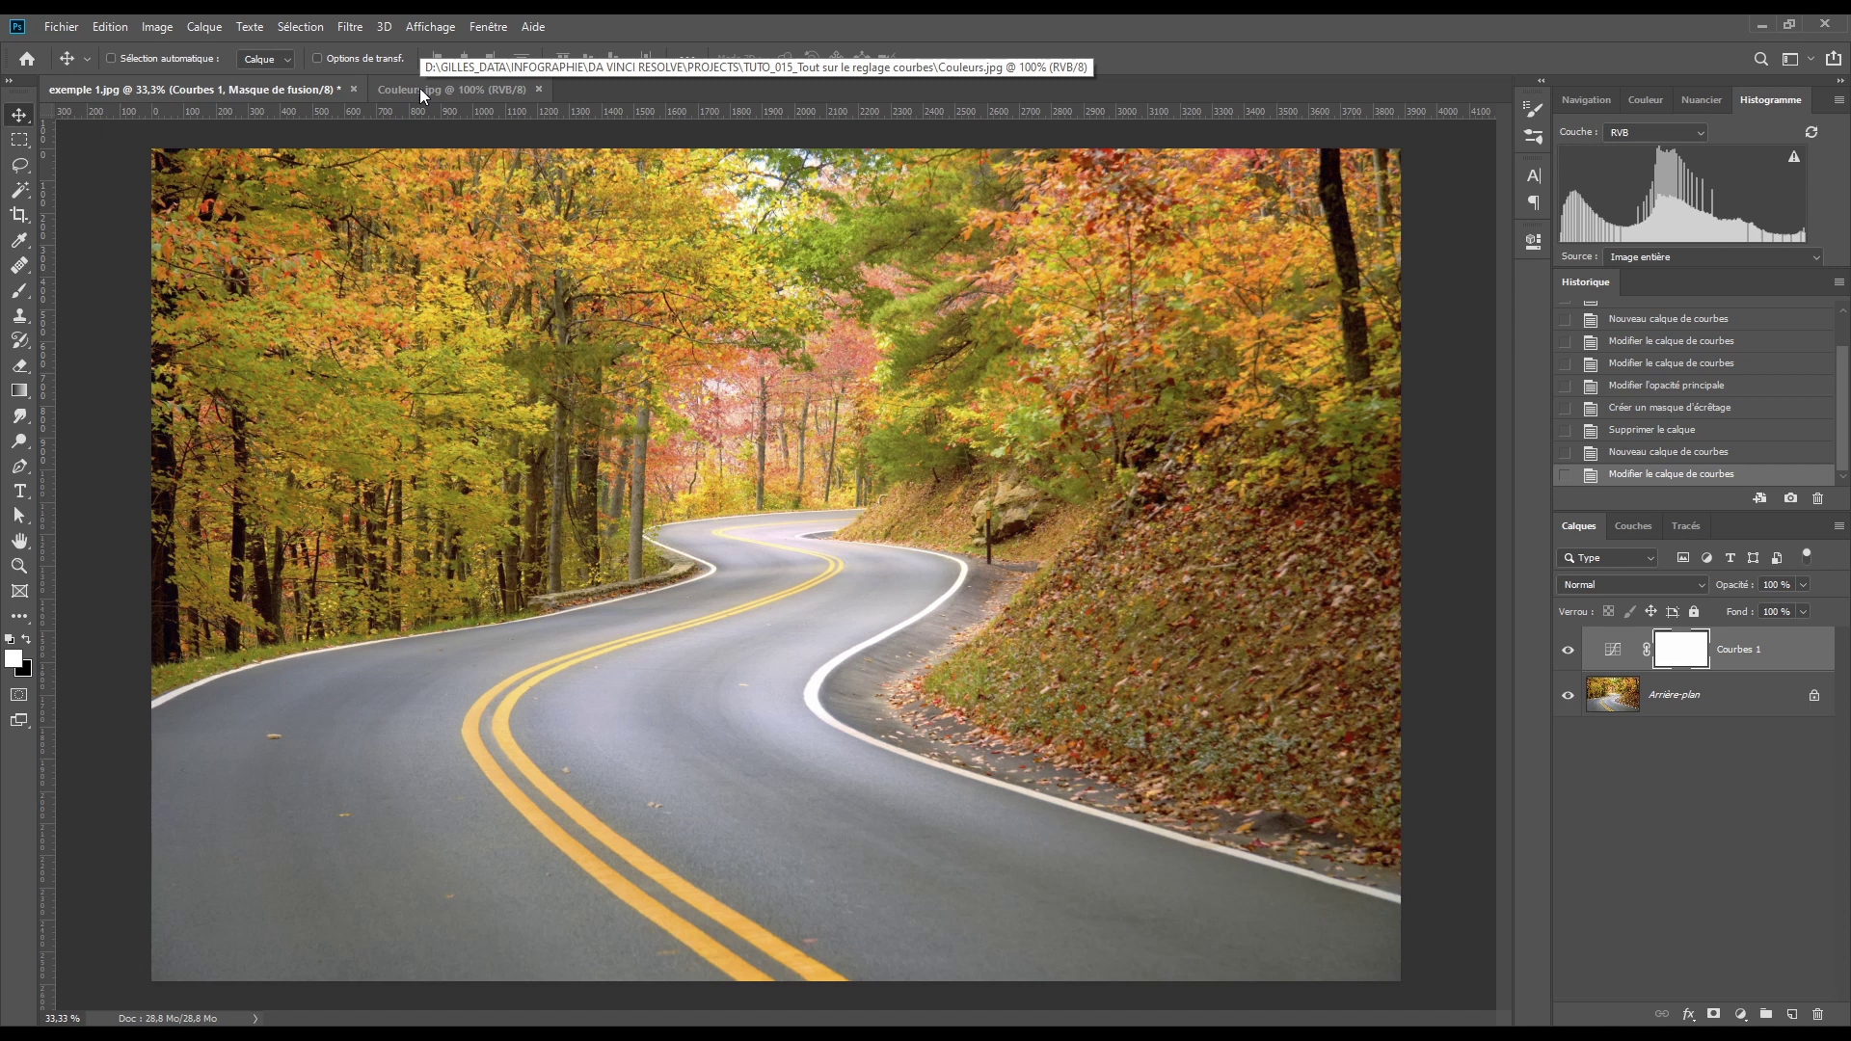
- View the Couleurs.jpg document and reopen the curve settings of the Courbes 1 layer in exemple 1.jpg
left_click(419, 89)
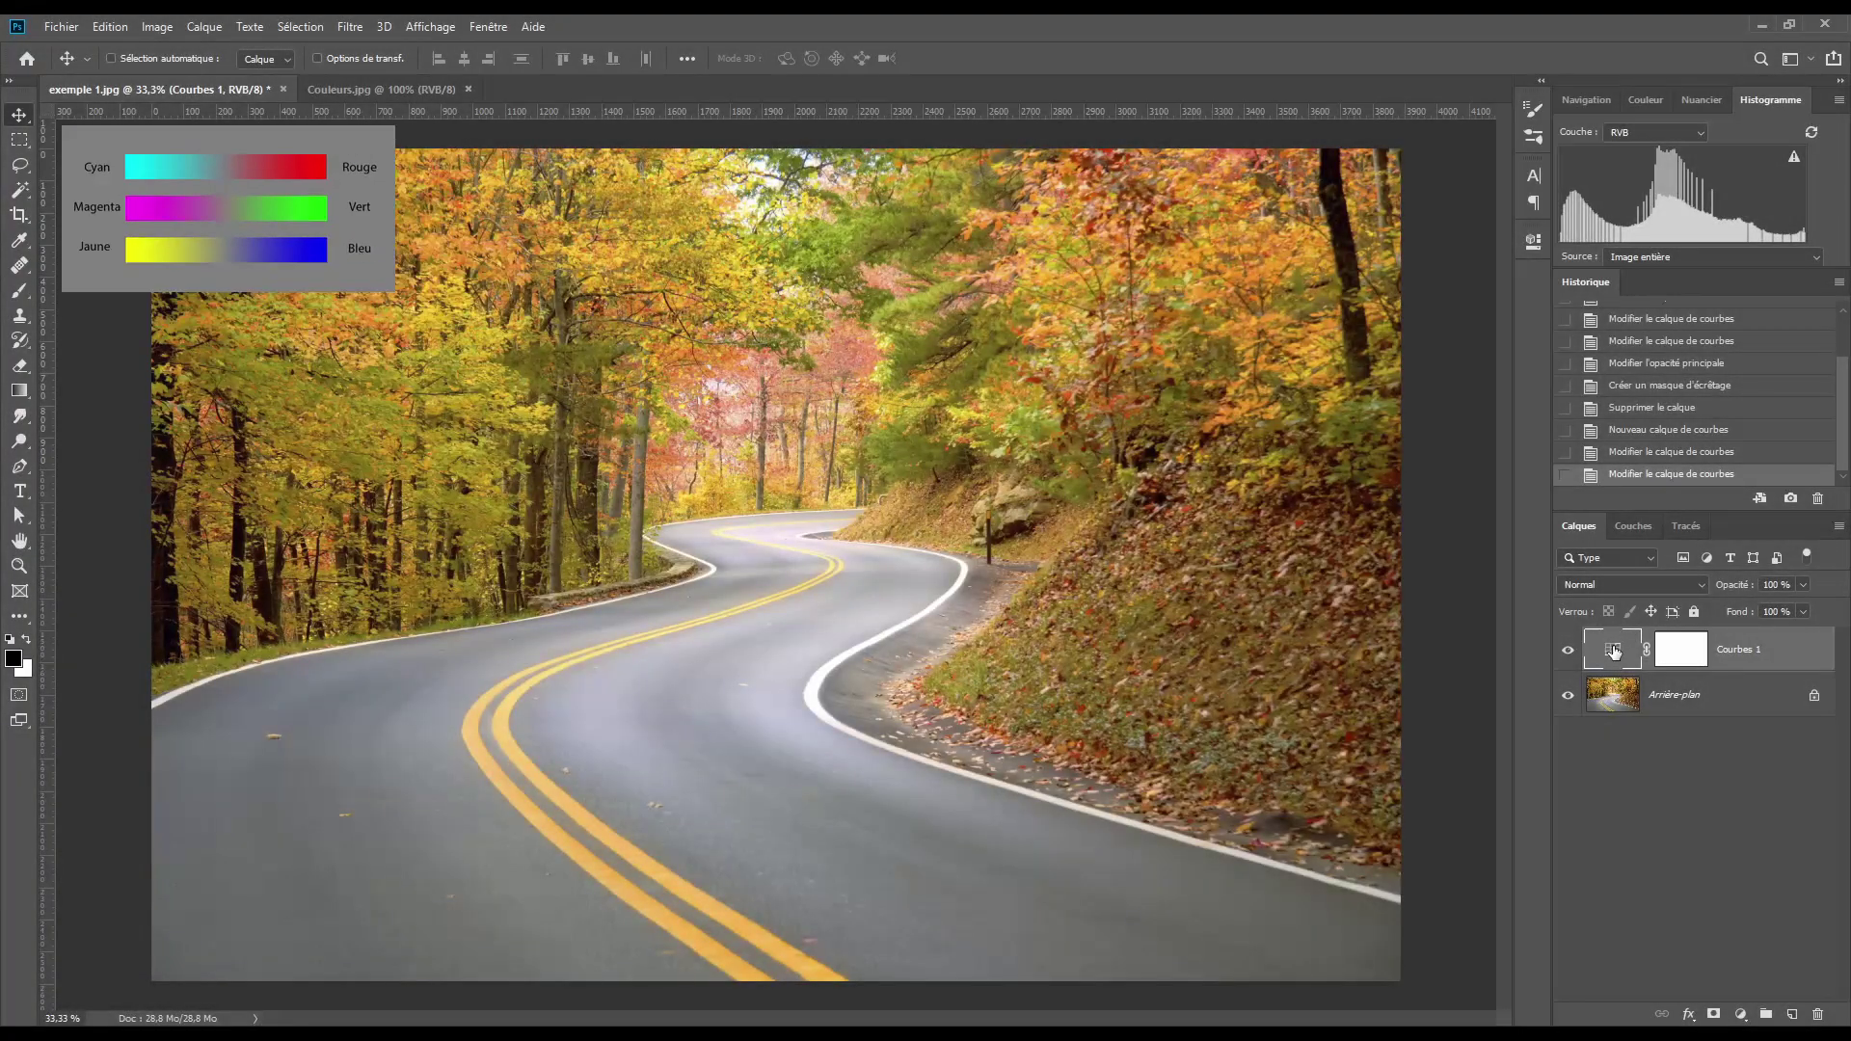
double_click(1614, 651)
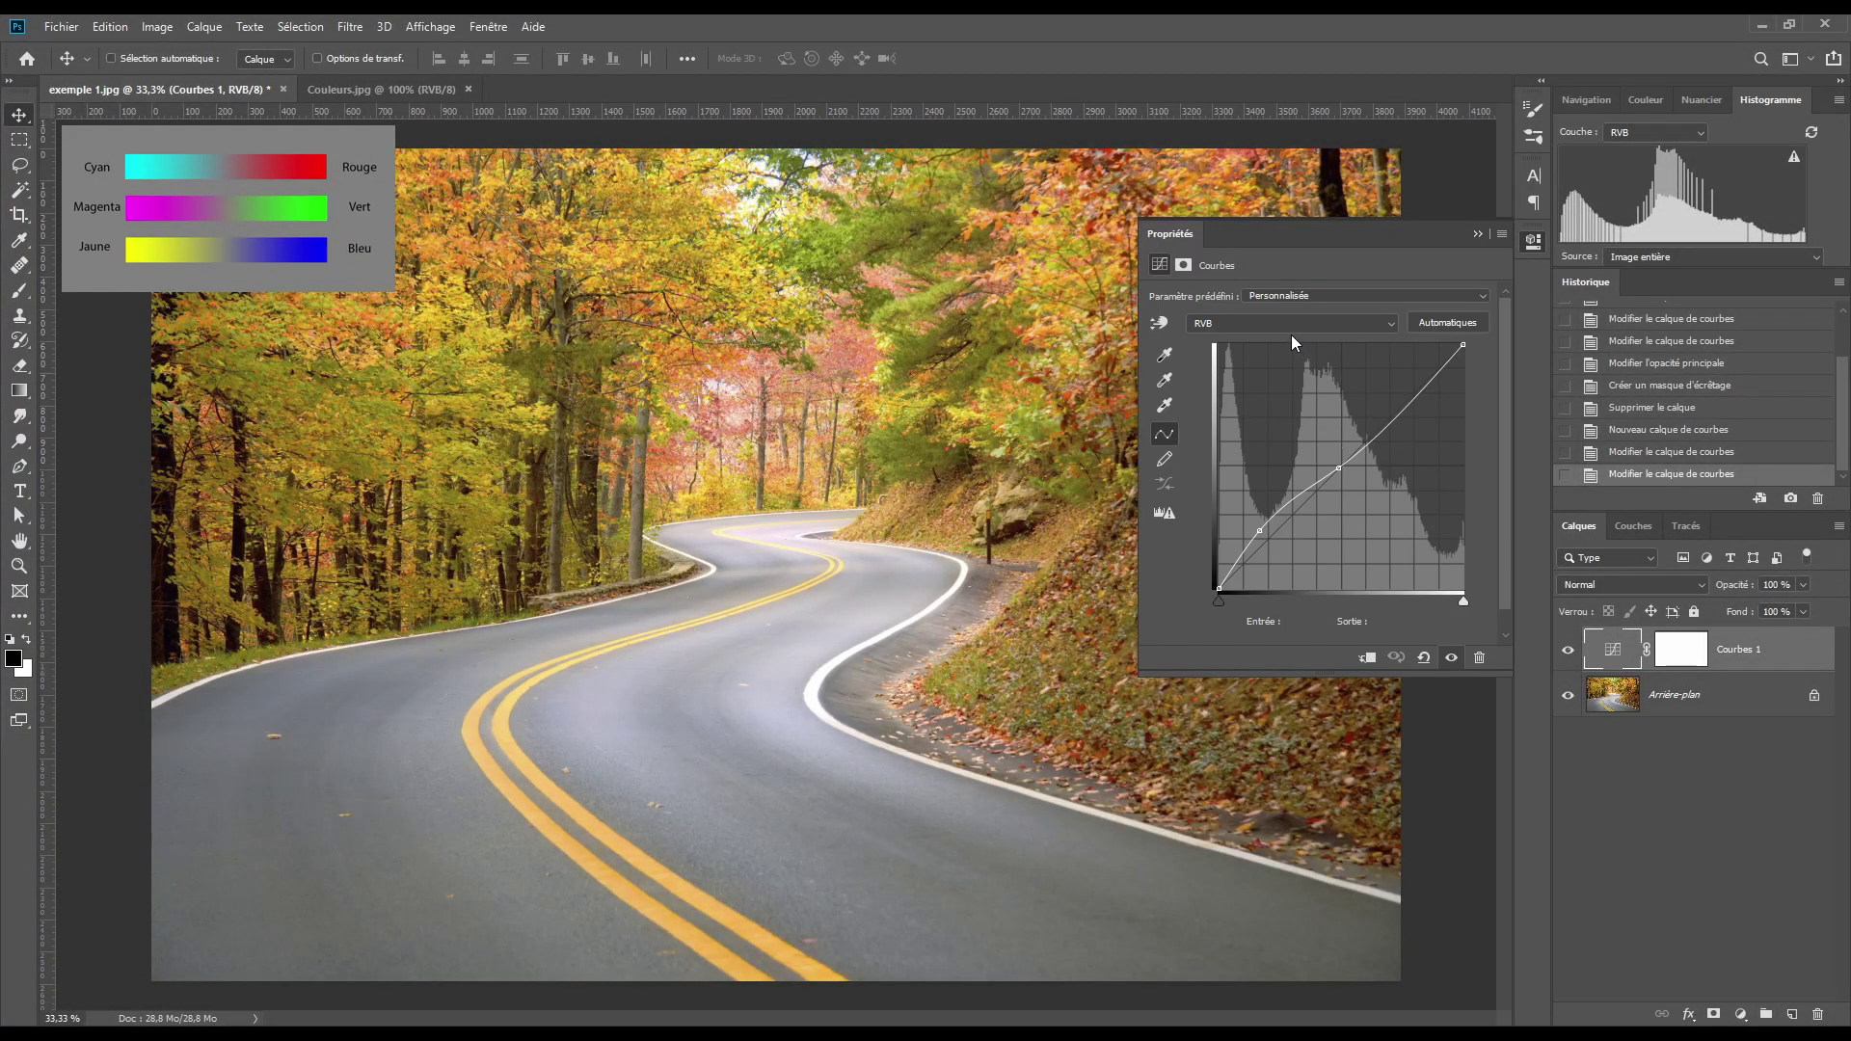
- In the red channel, raise the highlights to output 234 at input 201 and lower the darker tones to output 60 at input 115
left_click(1253, 333)
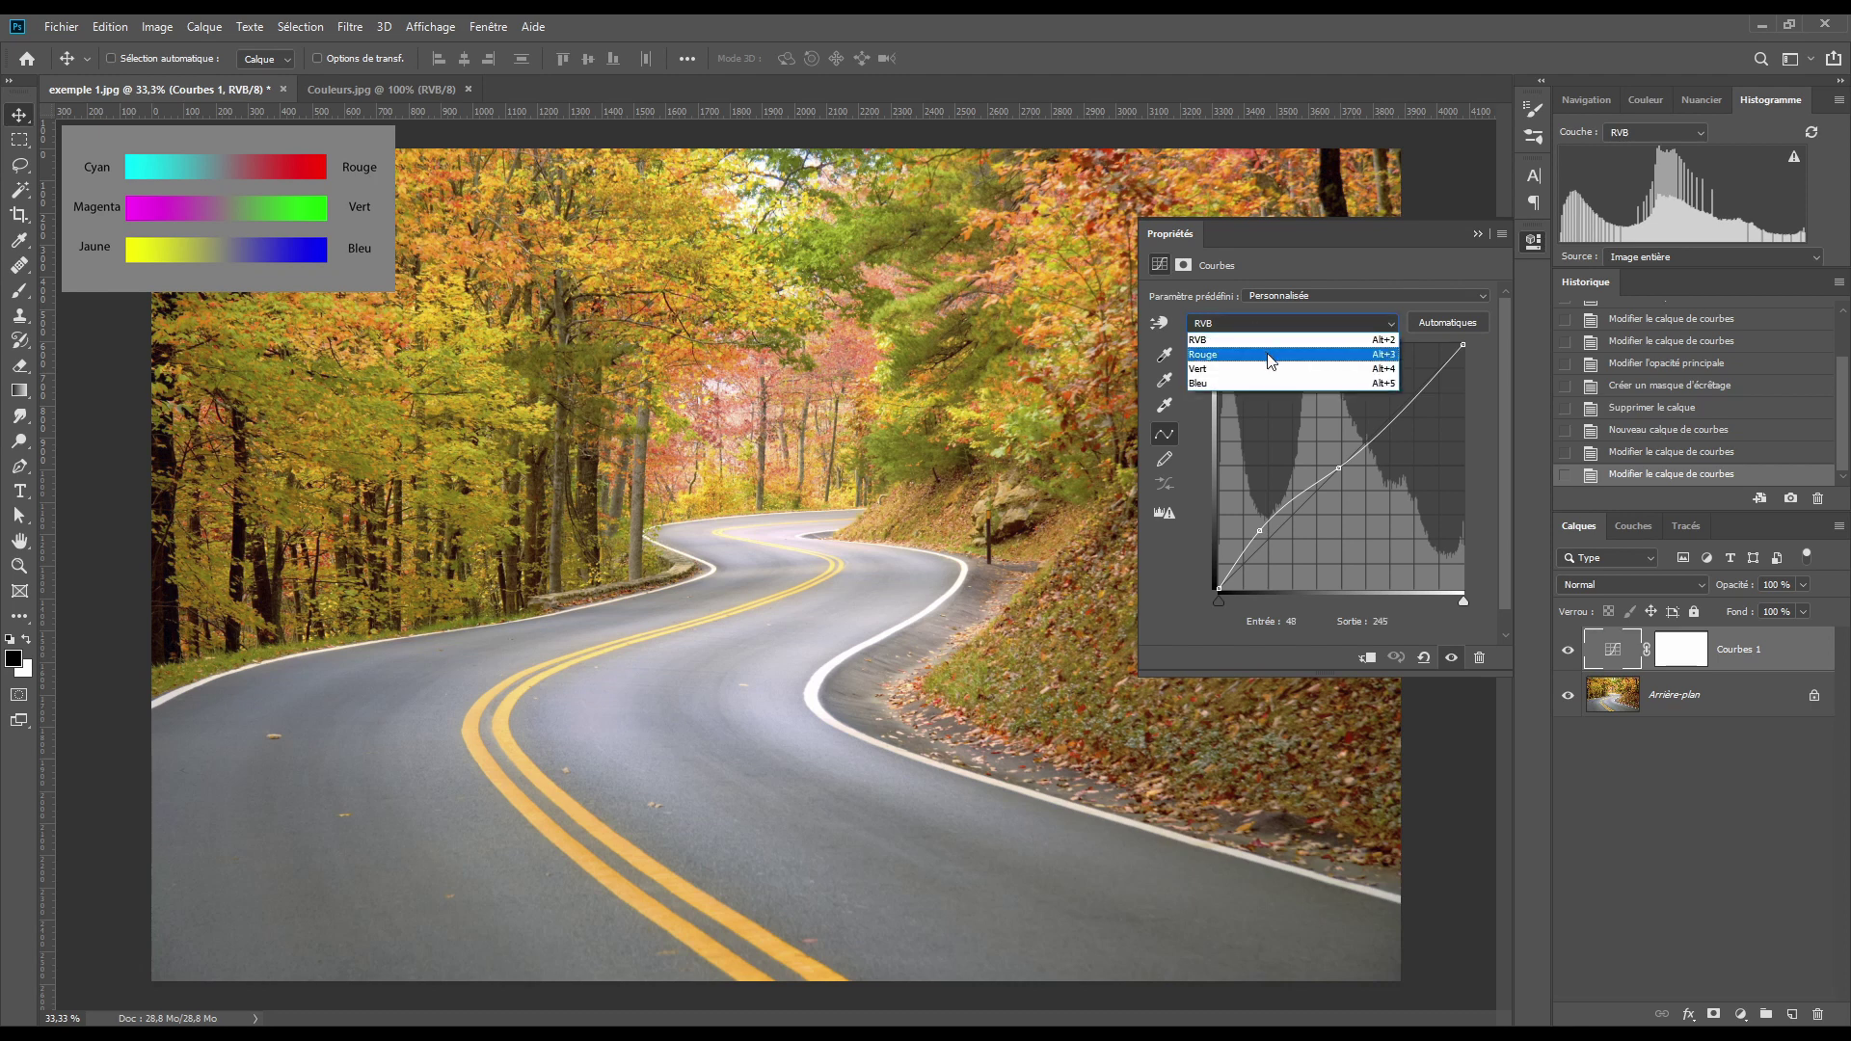
left_click(1267, 353)
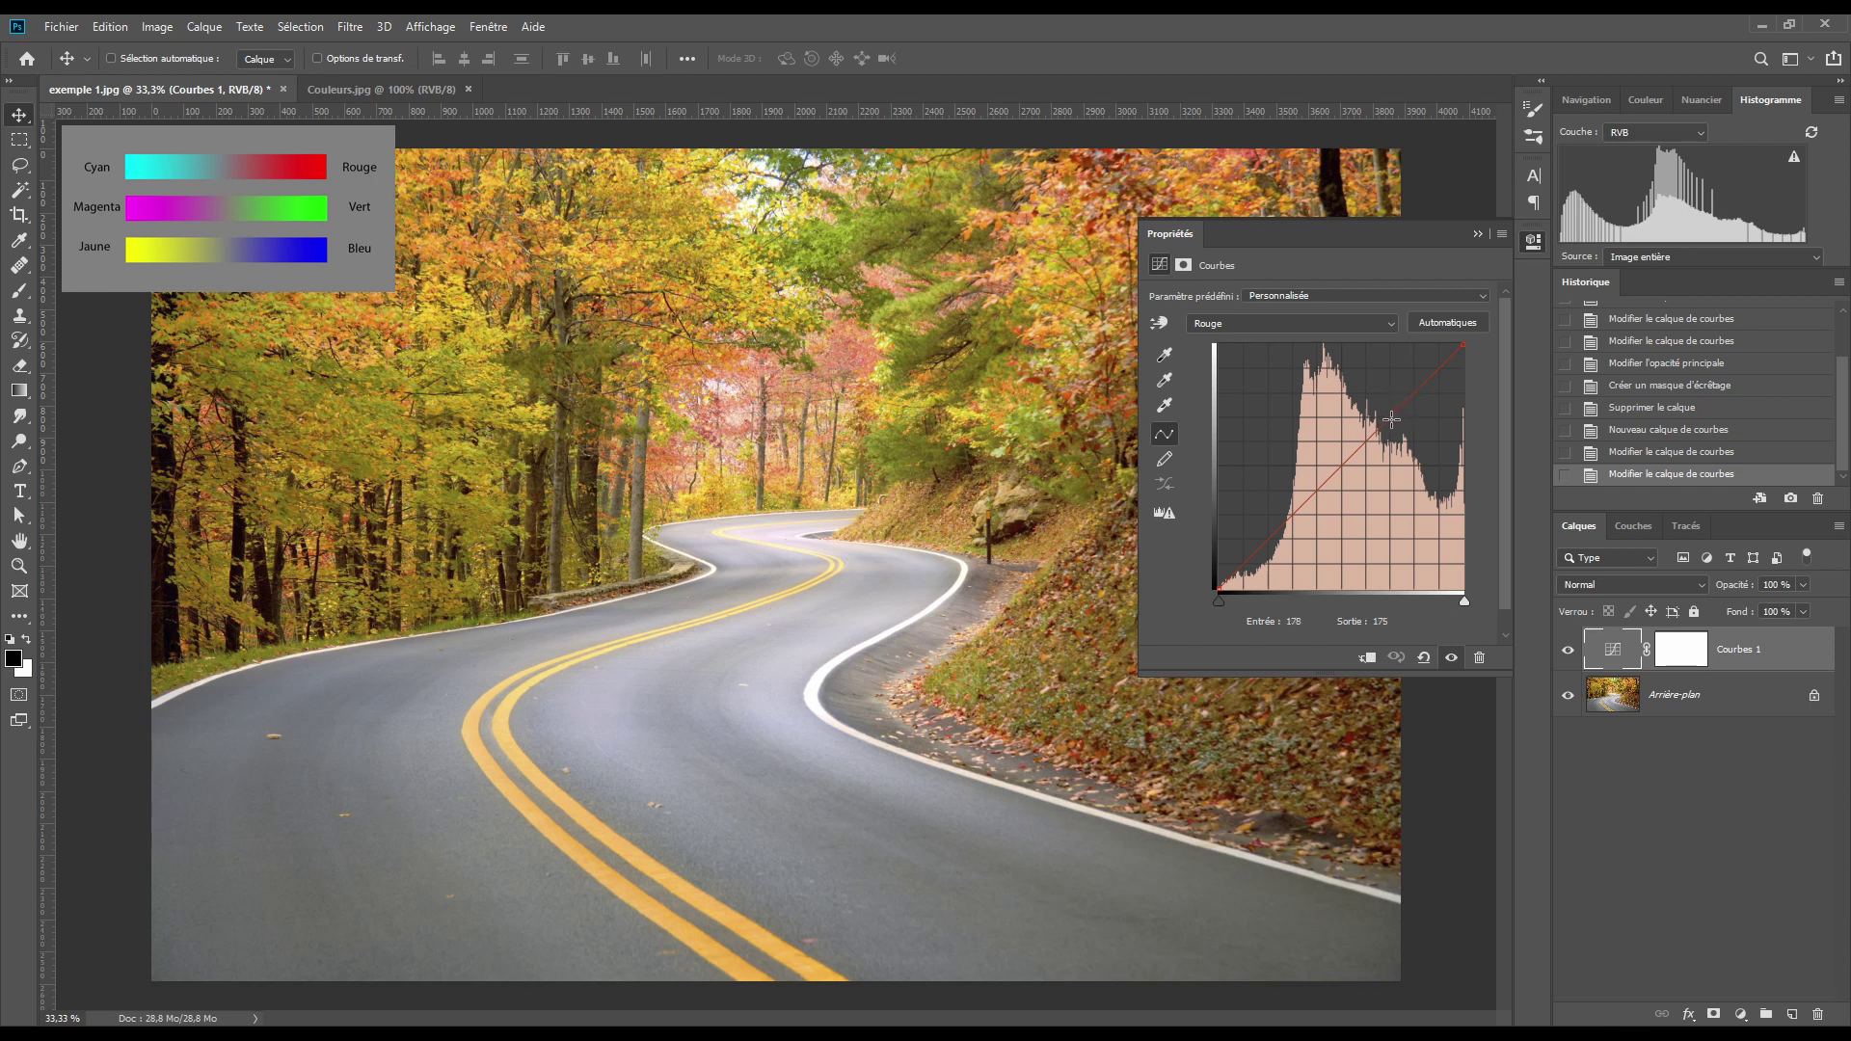
left_click_drag(1391, 416, 1391, 543)
left_click(1421, 386)
left_click_drag(1421, 386, 1411, 365)
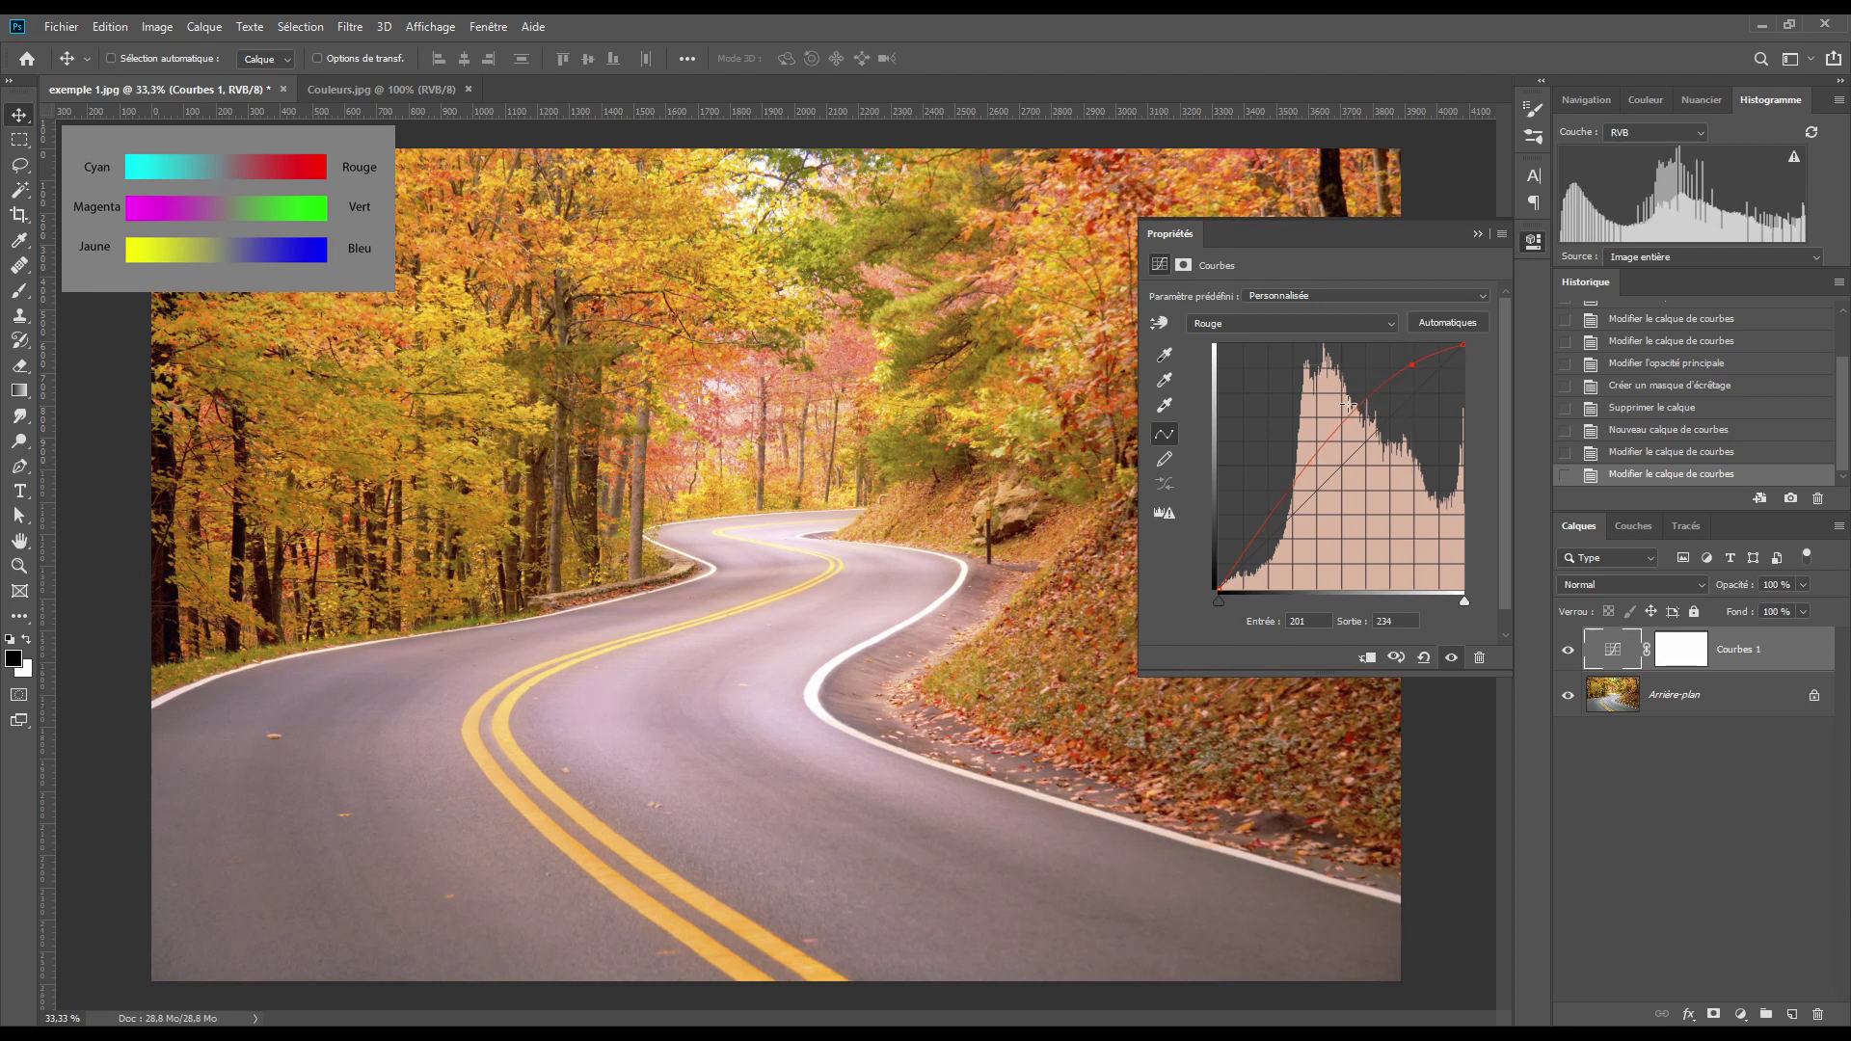
left_click(1277, 500)
left_click_drag(1277, 500, 1330, 530)
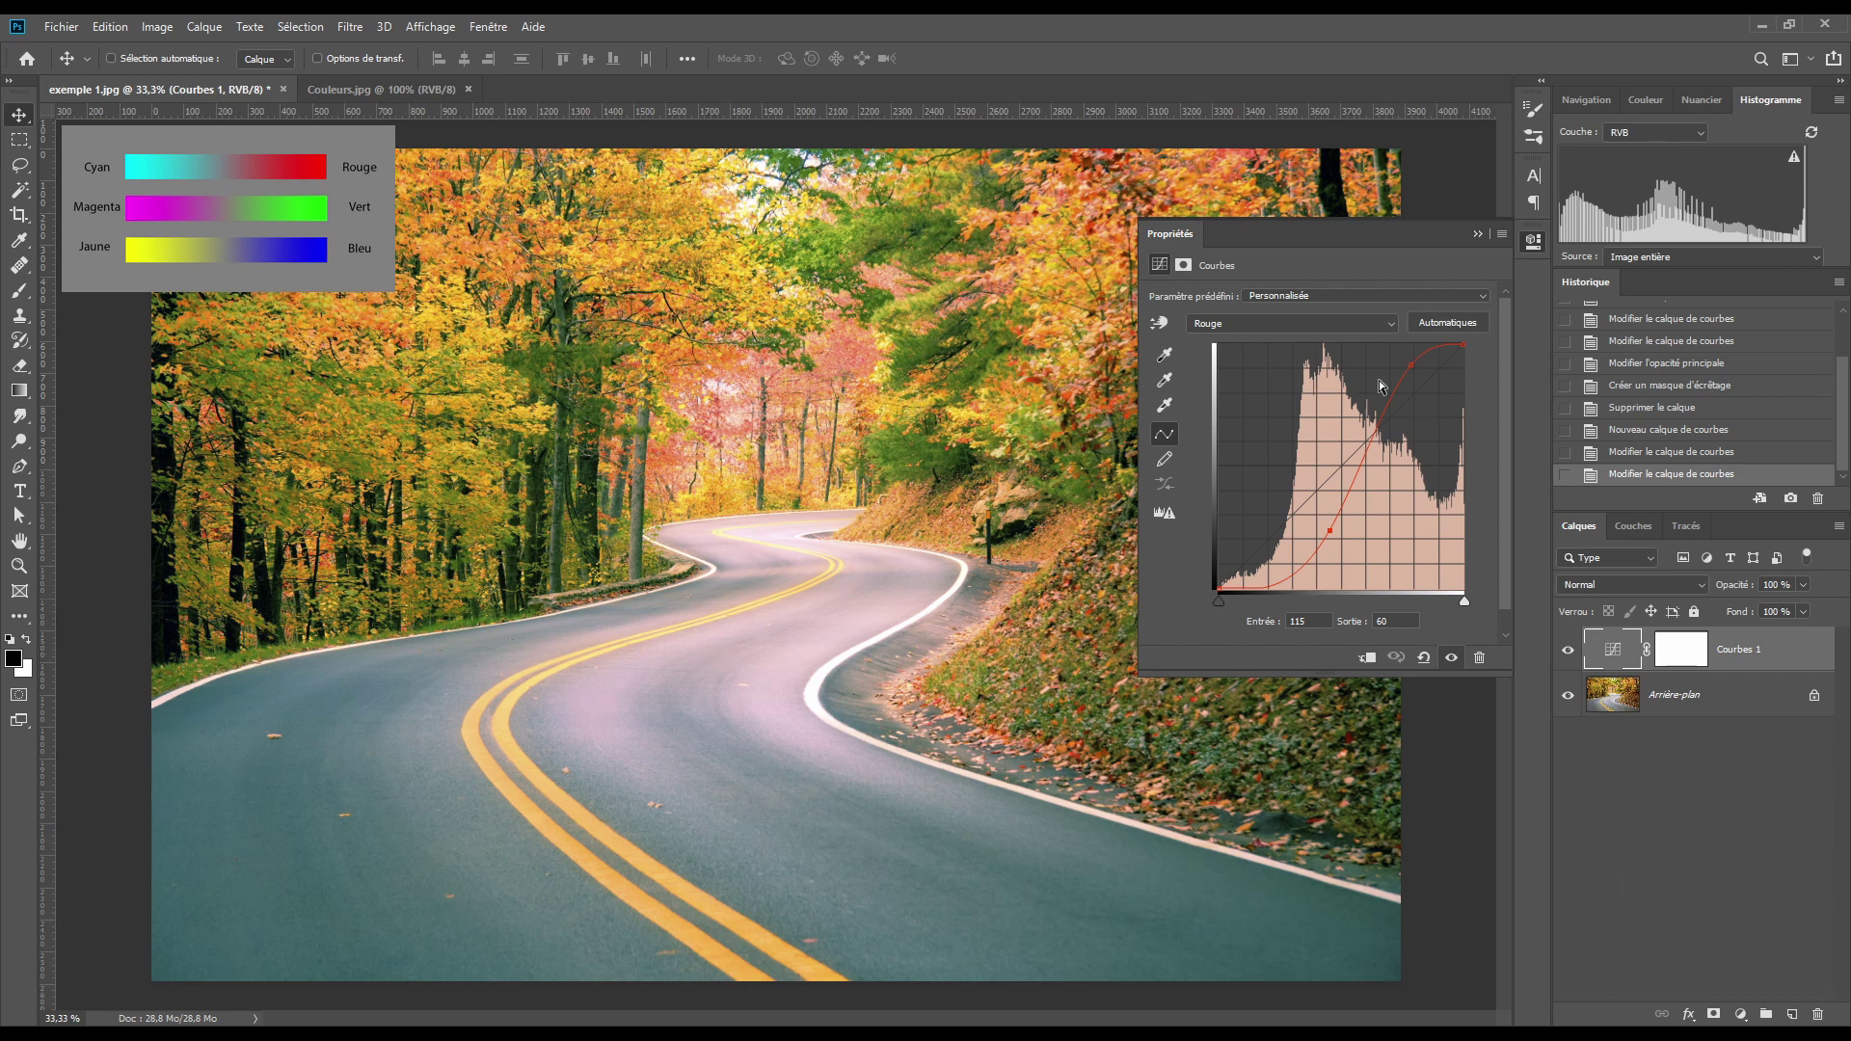
- In the blue channel, lower the white point to output 169 to shift the highlights towards yellow
left_click(1274, 324)
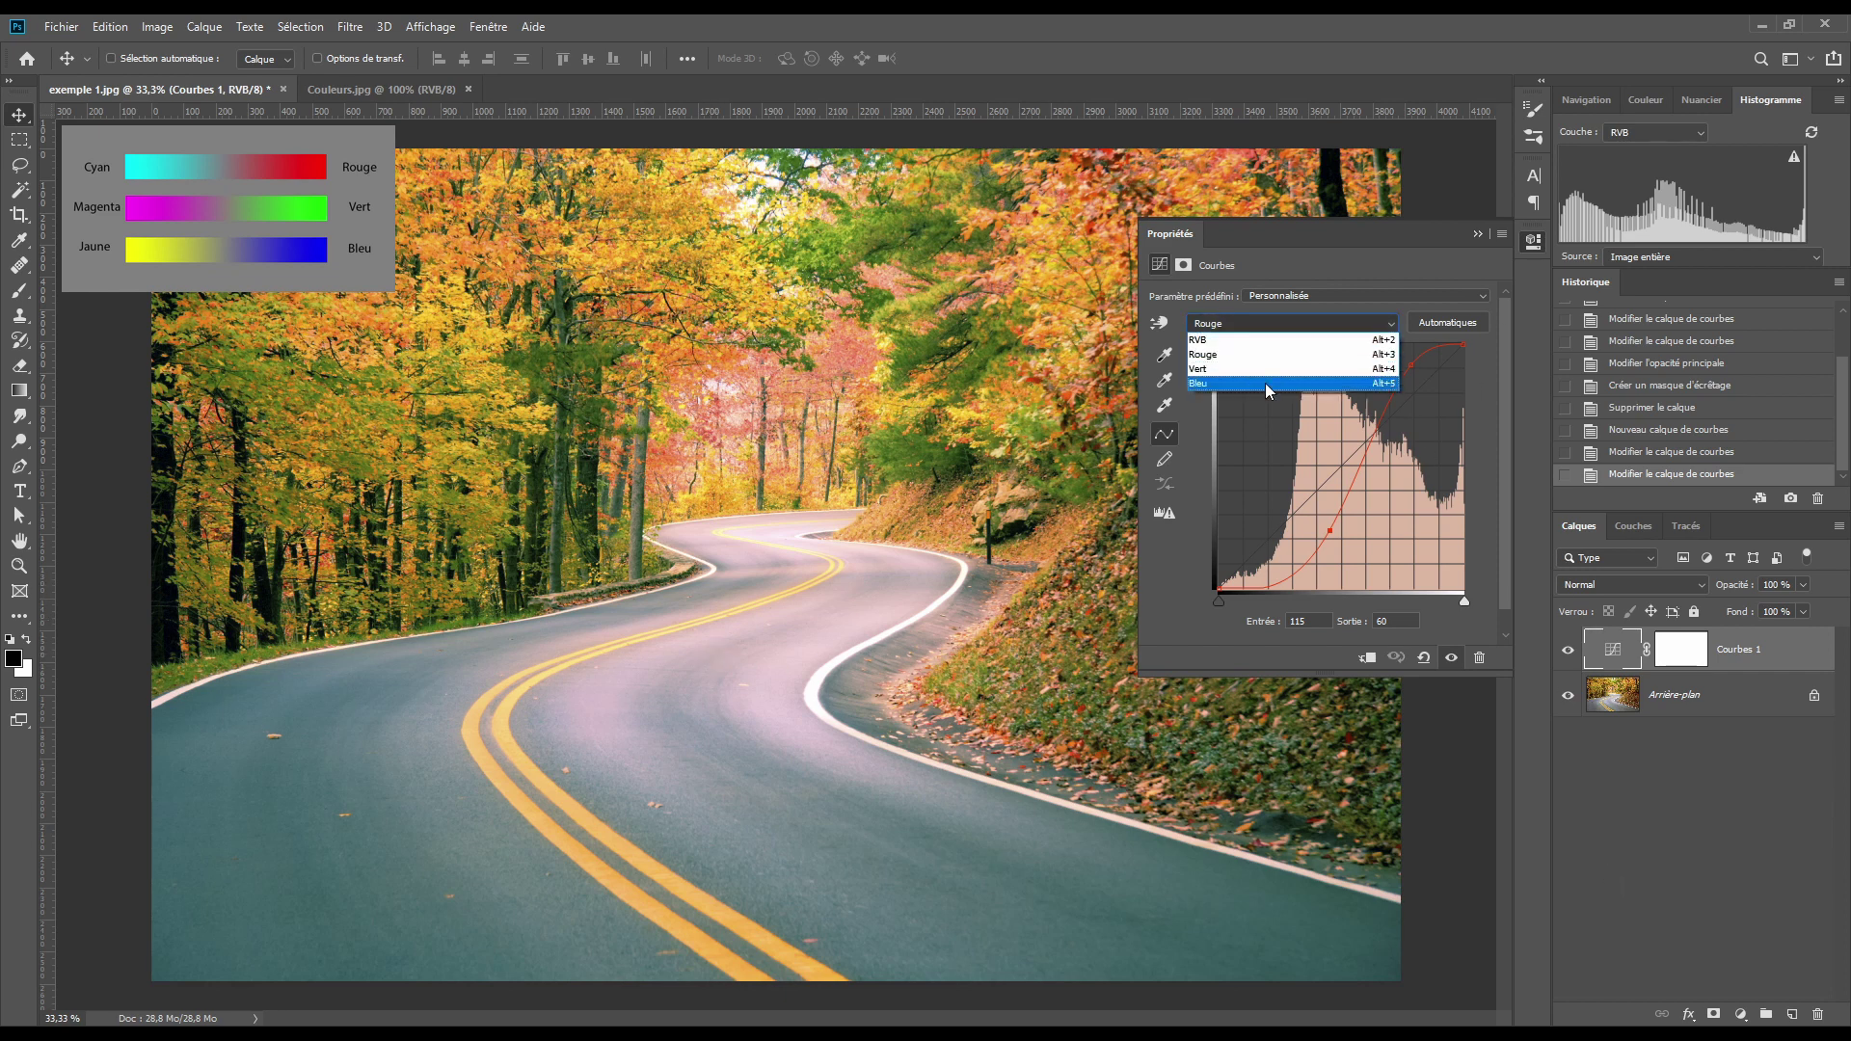
left_click(1265, 386)
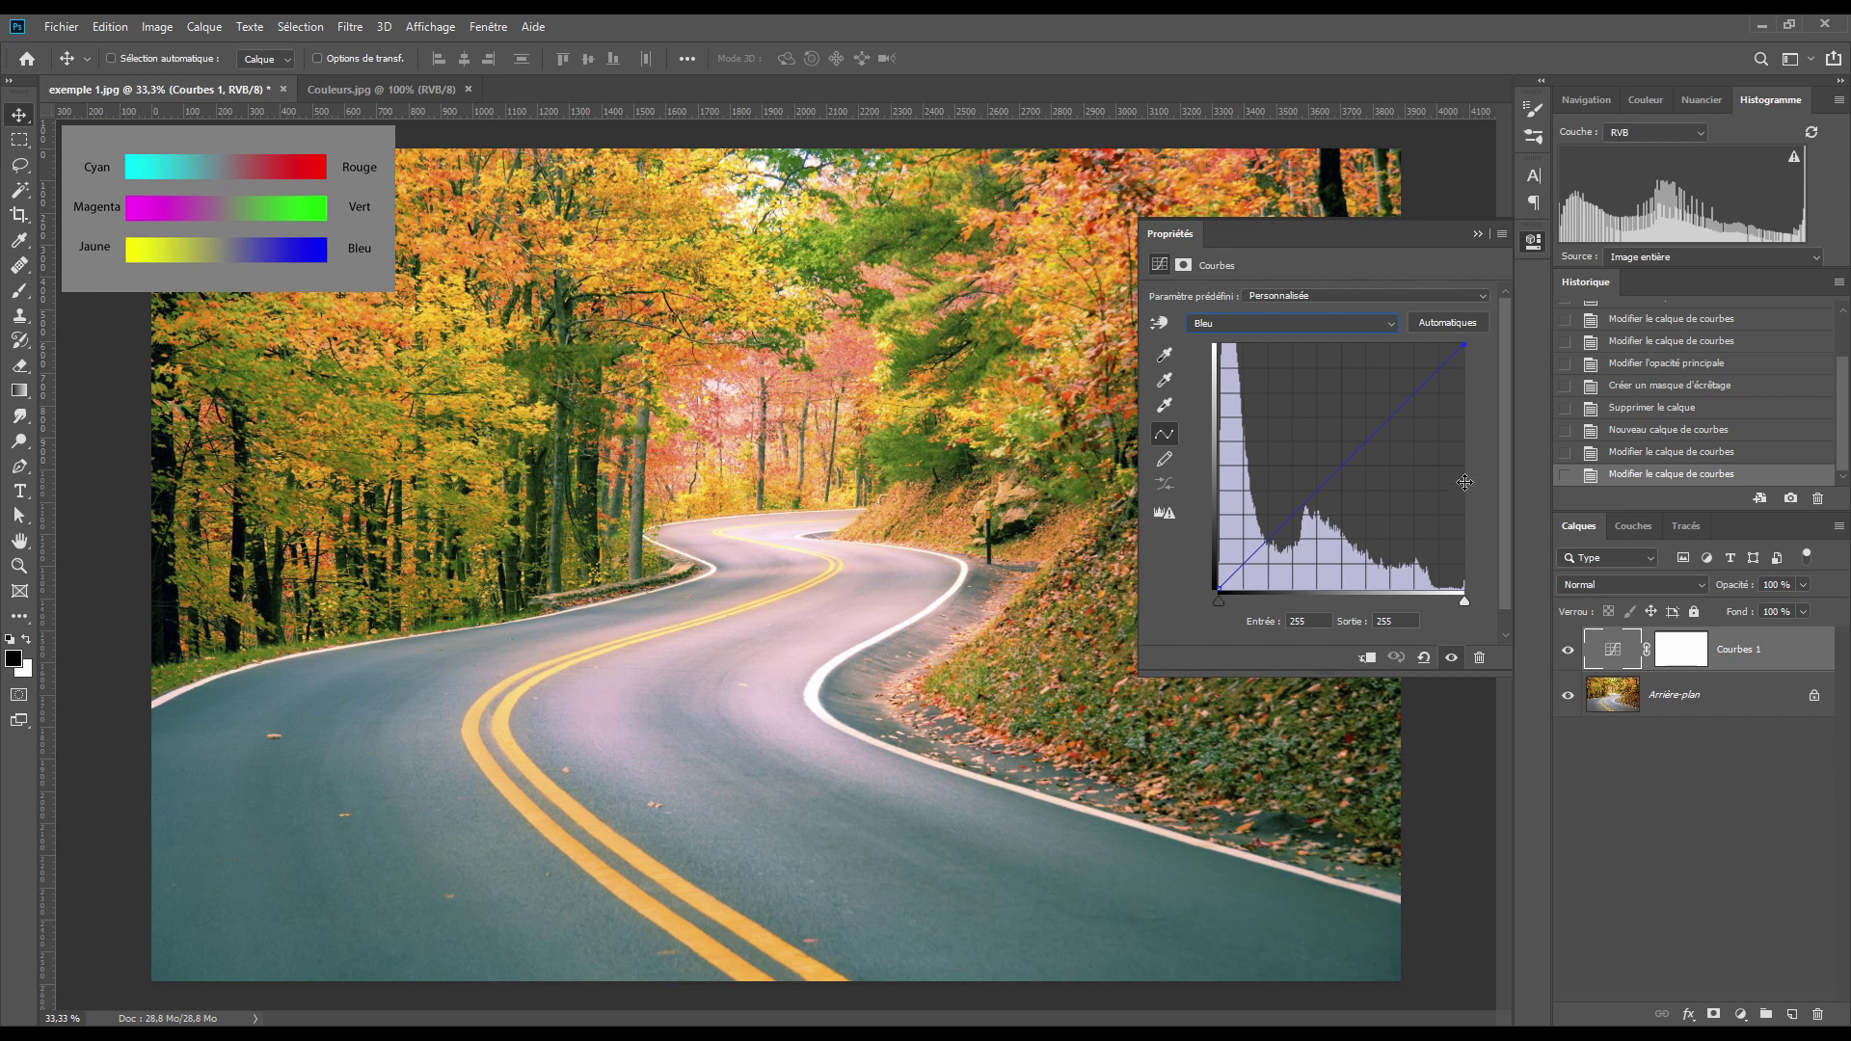
left_click(1465, 345)
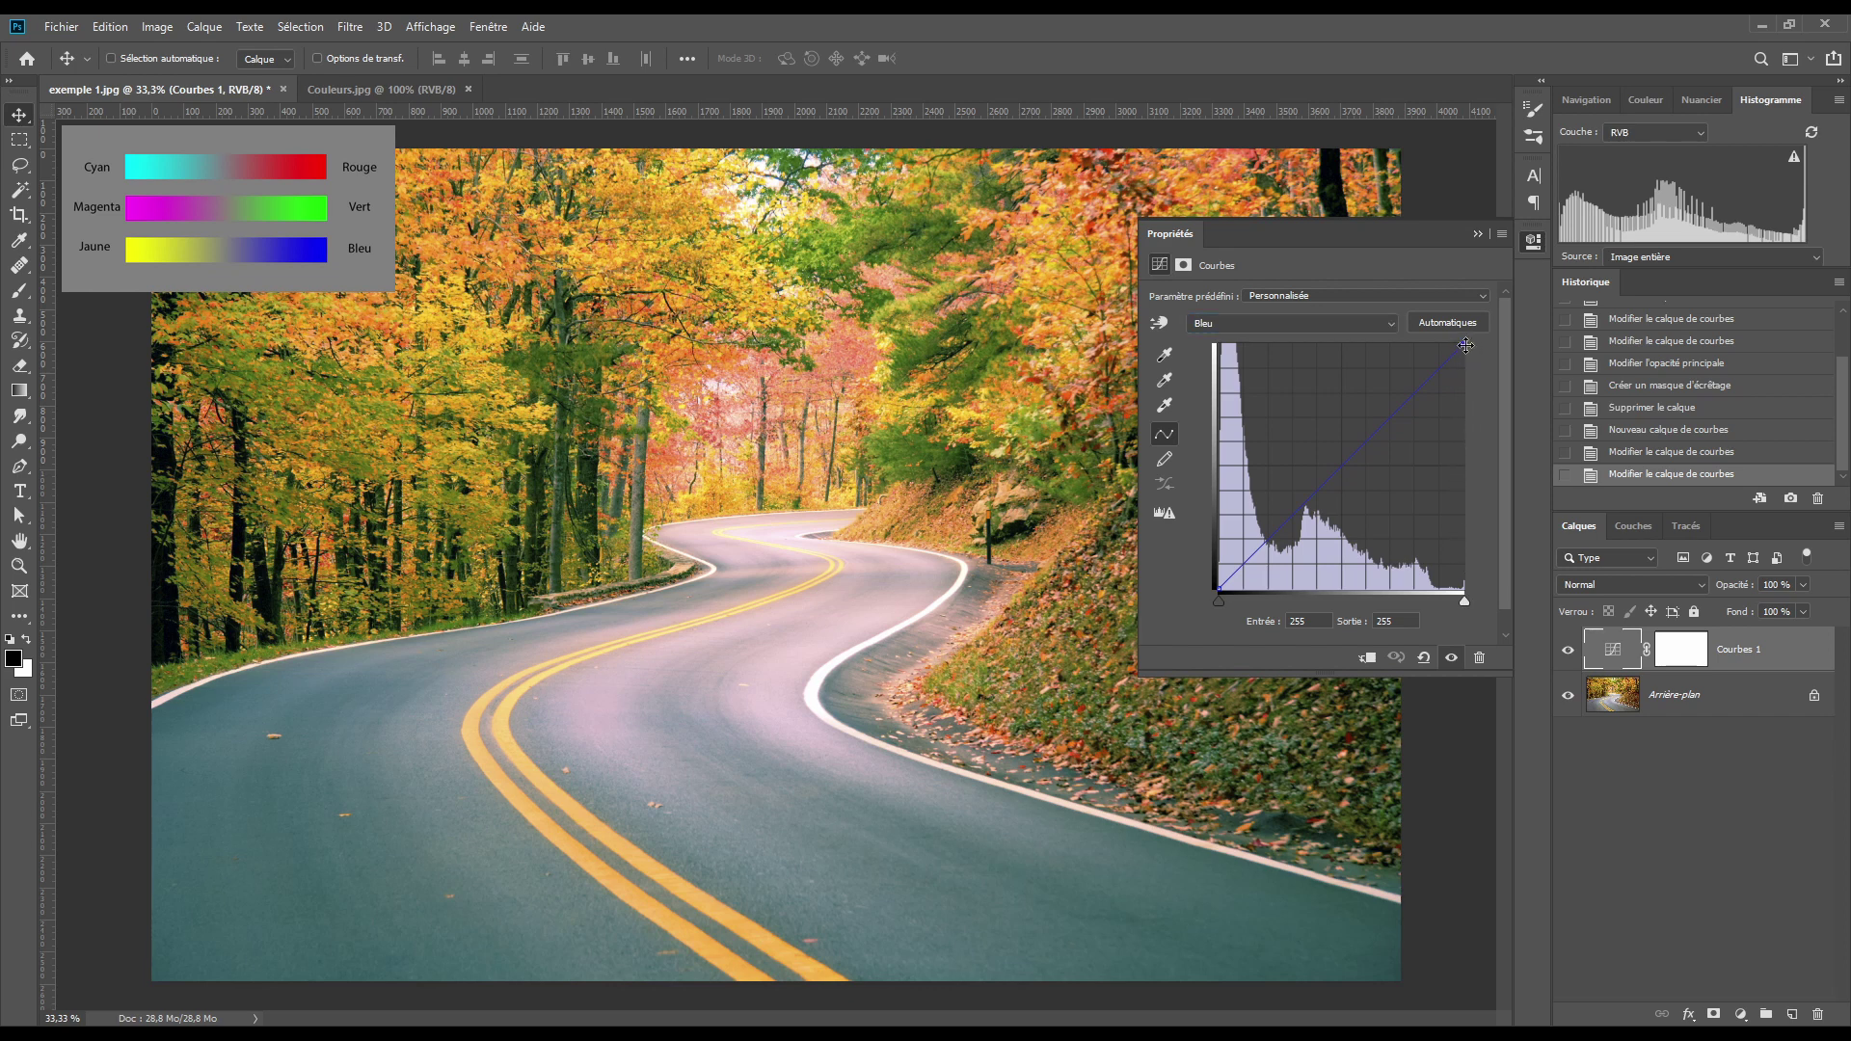
left_click_drag(1465, 345, 1473, 425)
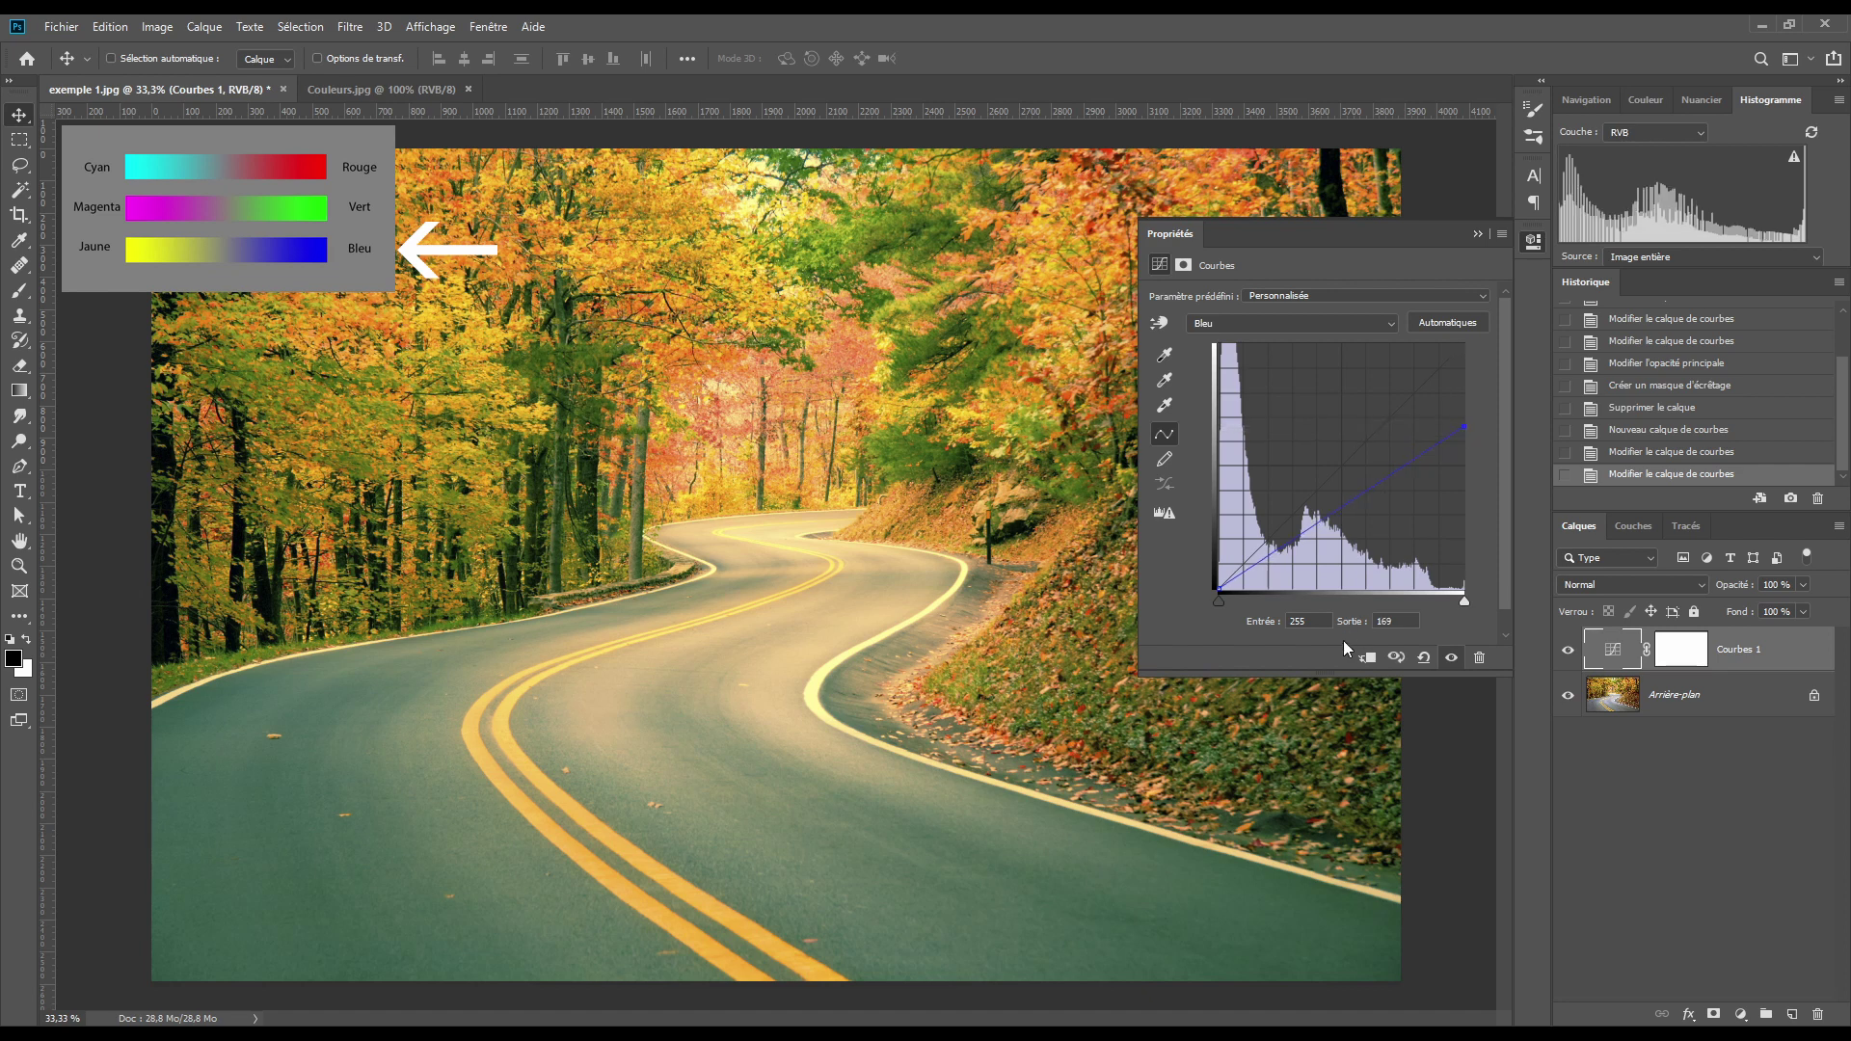
- Reset the curve, shape an RVB S-curve with its highlights at input 186/output 196, and lift the black point to output 42
left_click(1425, 659)
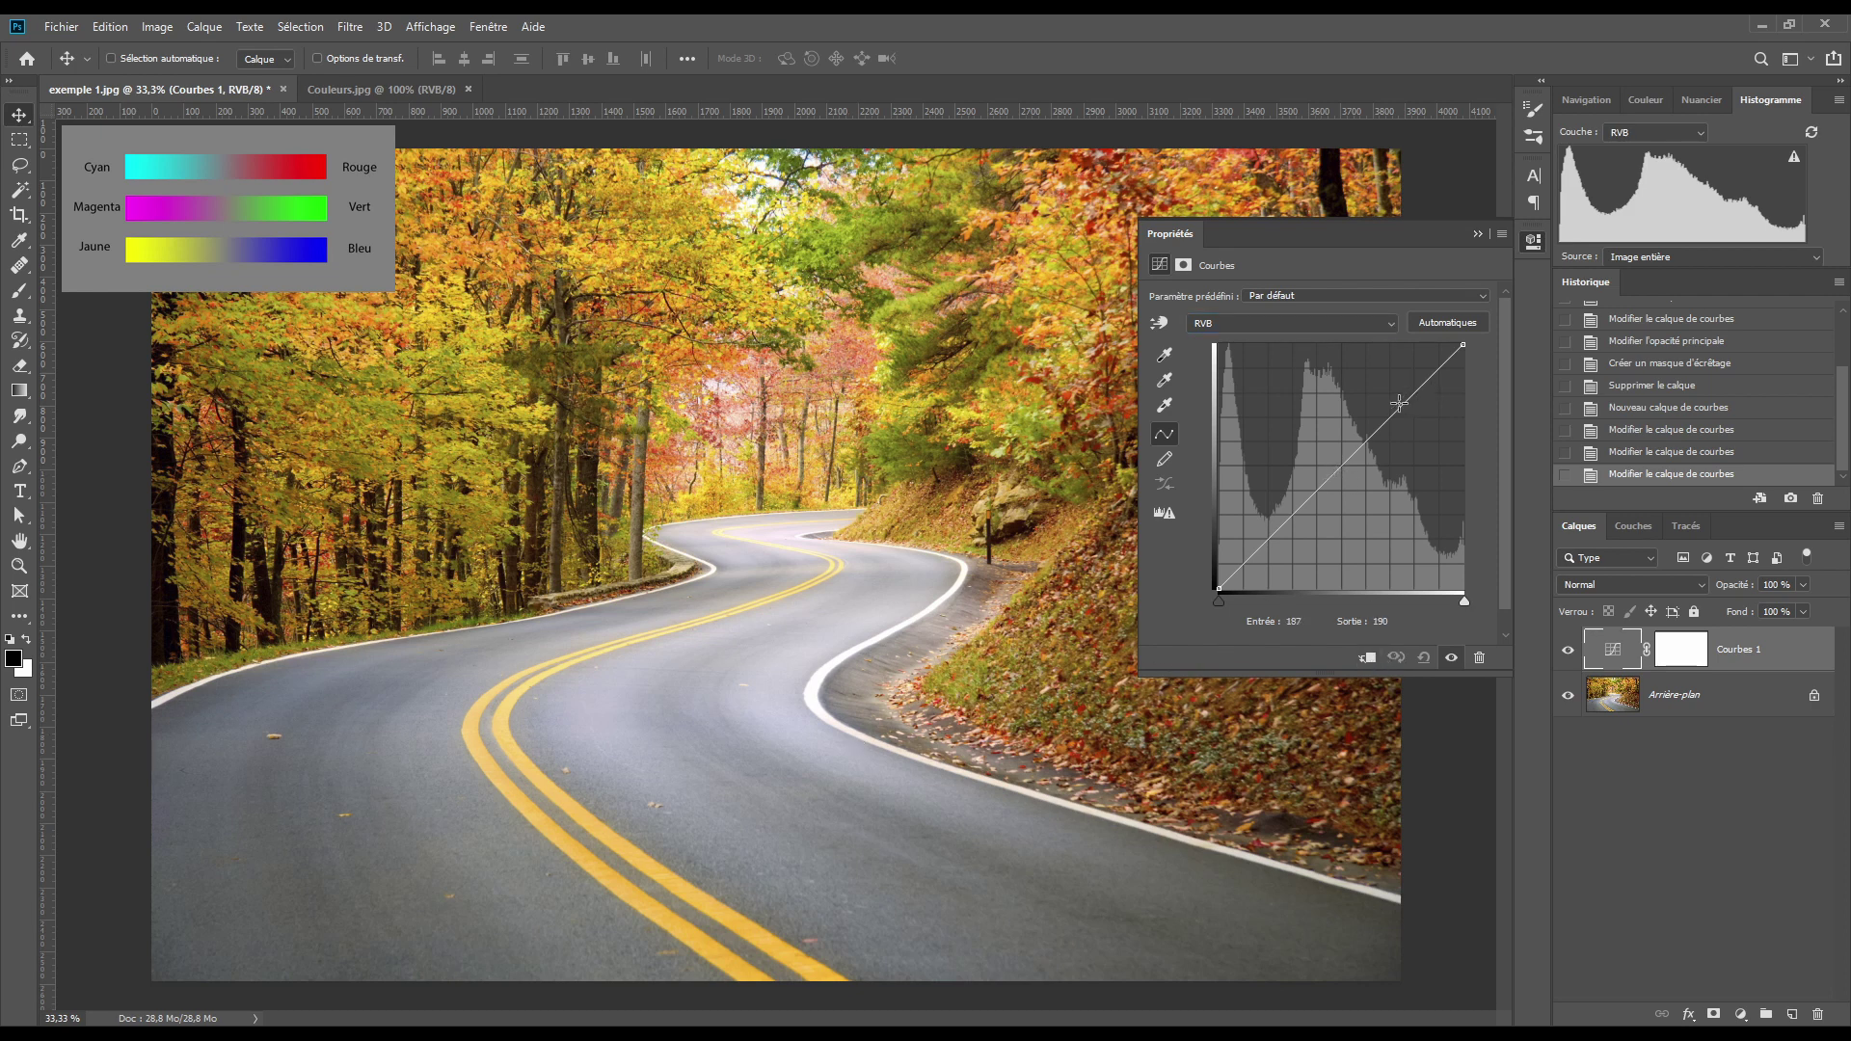
left_click_drag(1398, 408, 1398, 400)
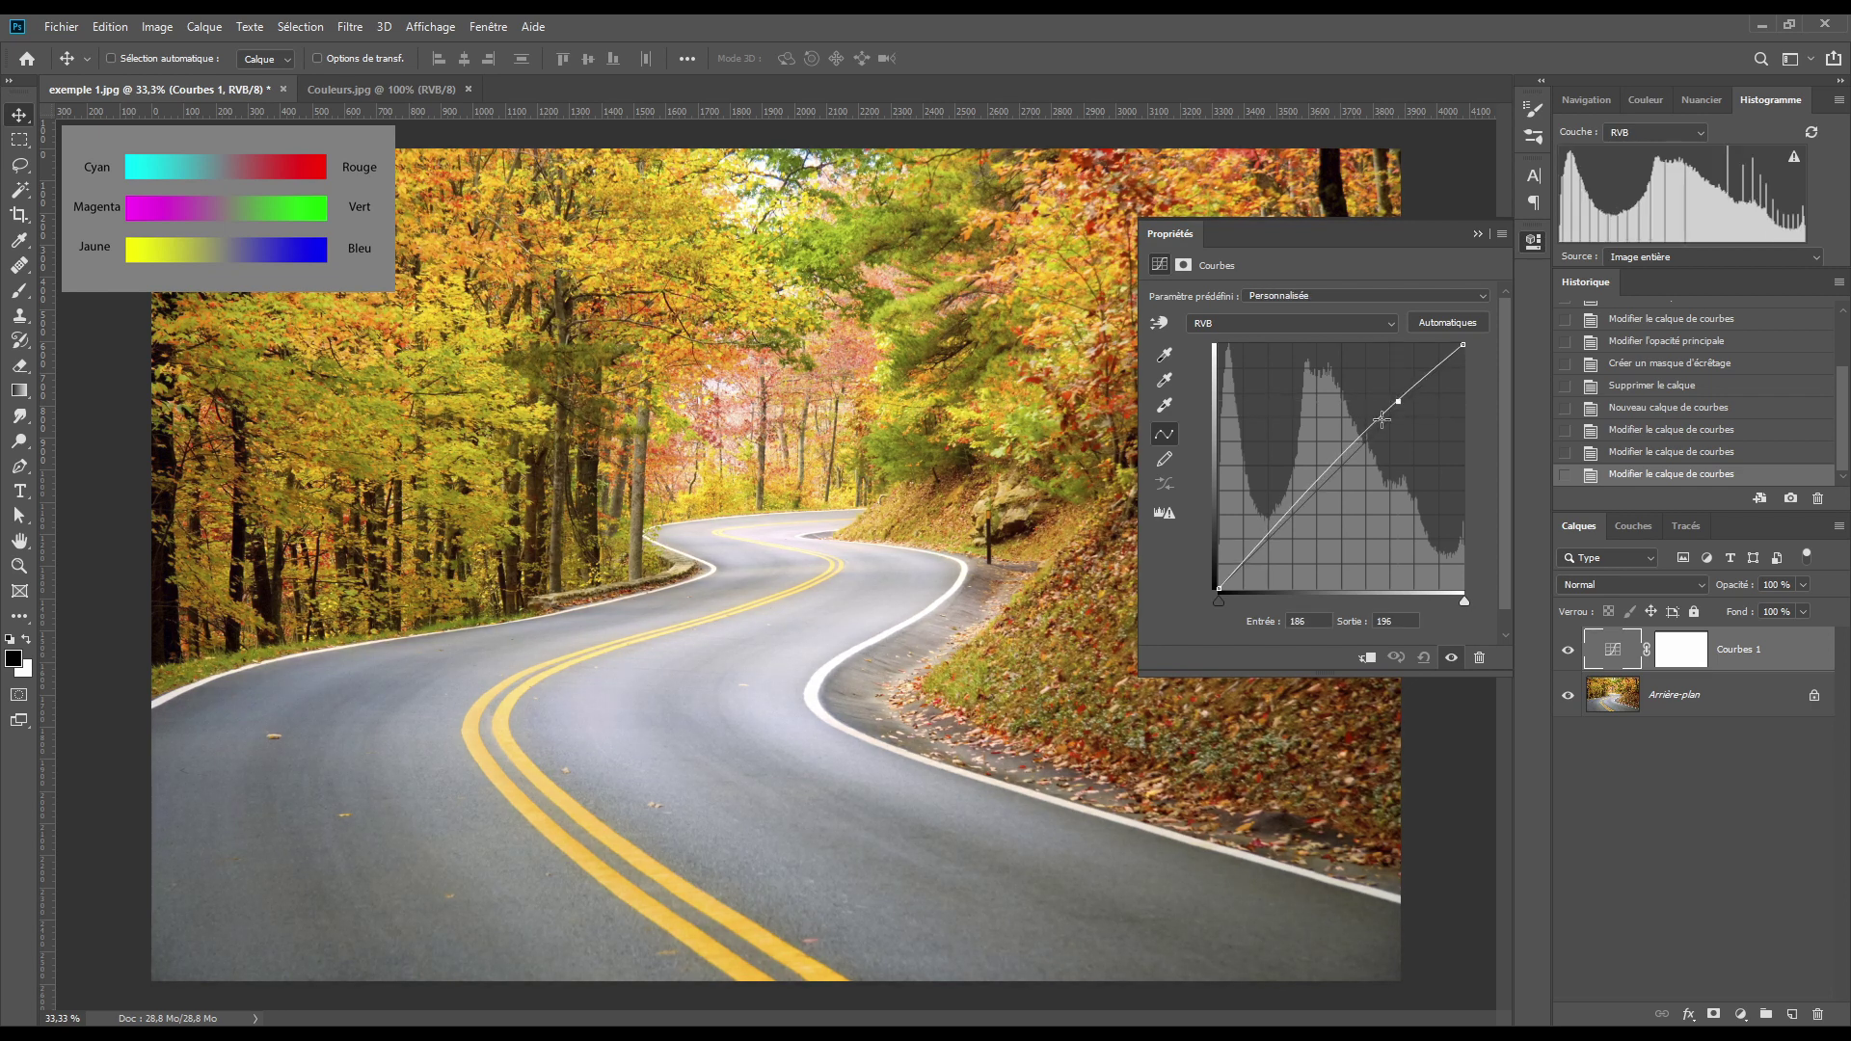
left_click_drag(1270, 537, 1272, 545)
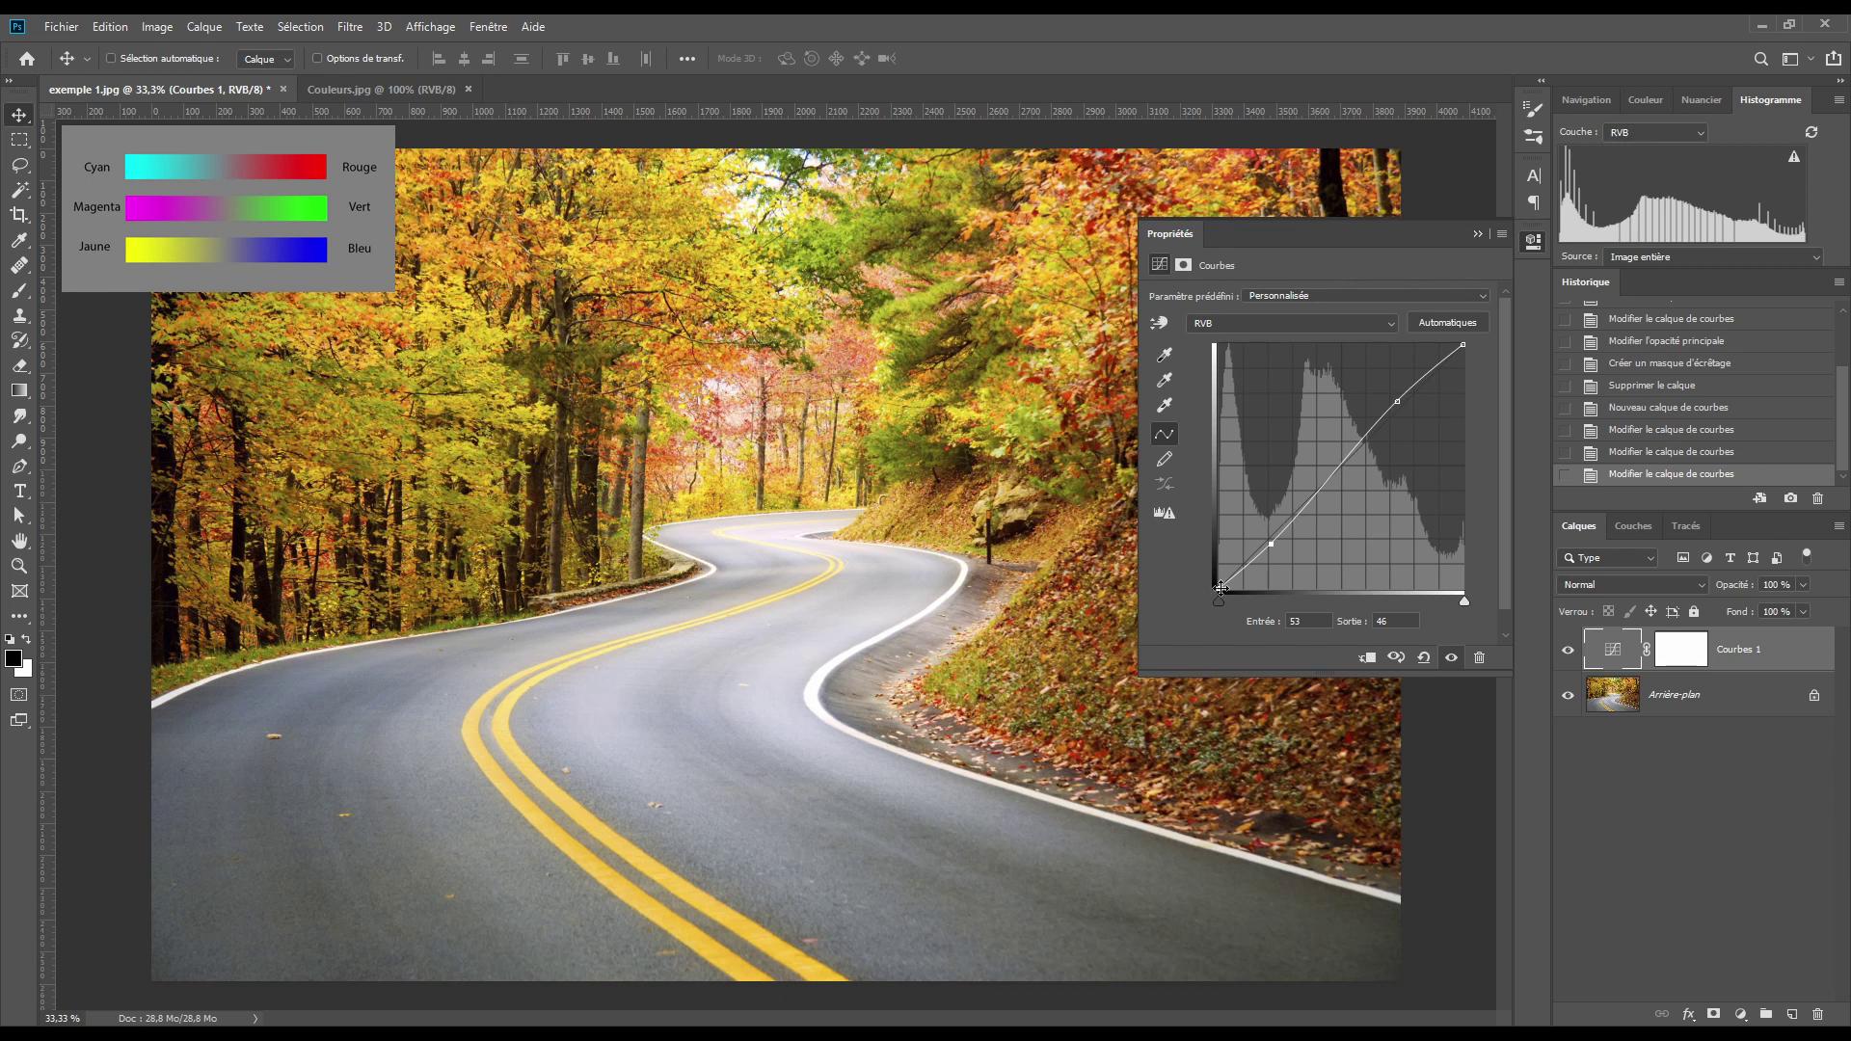
left_click_drag(1220, 587, 1217, 546)
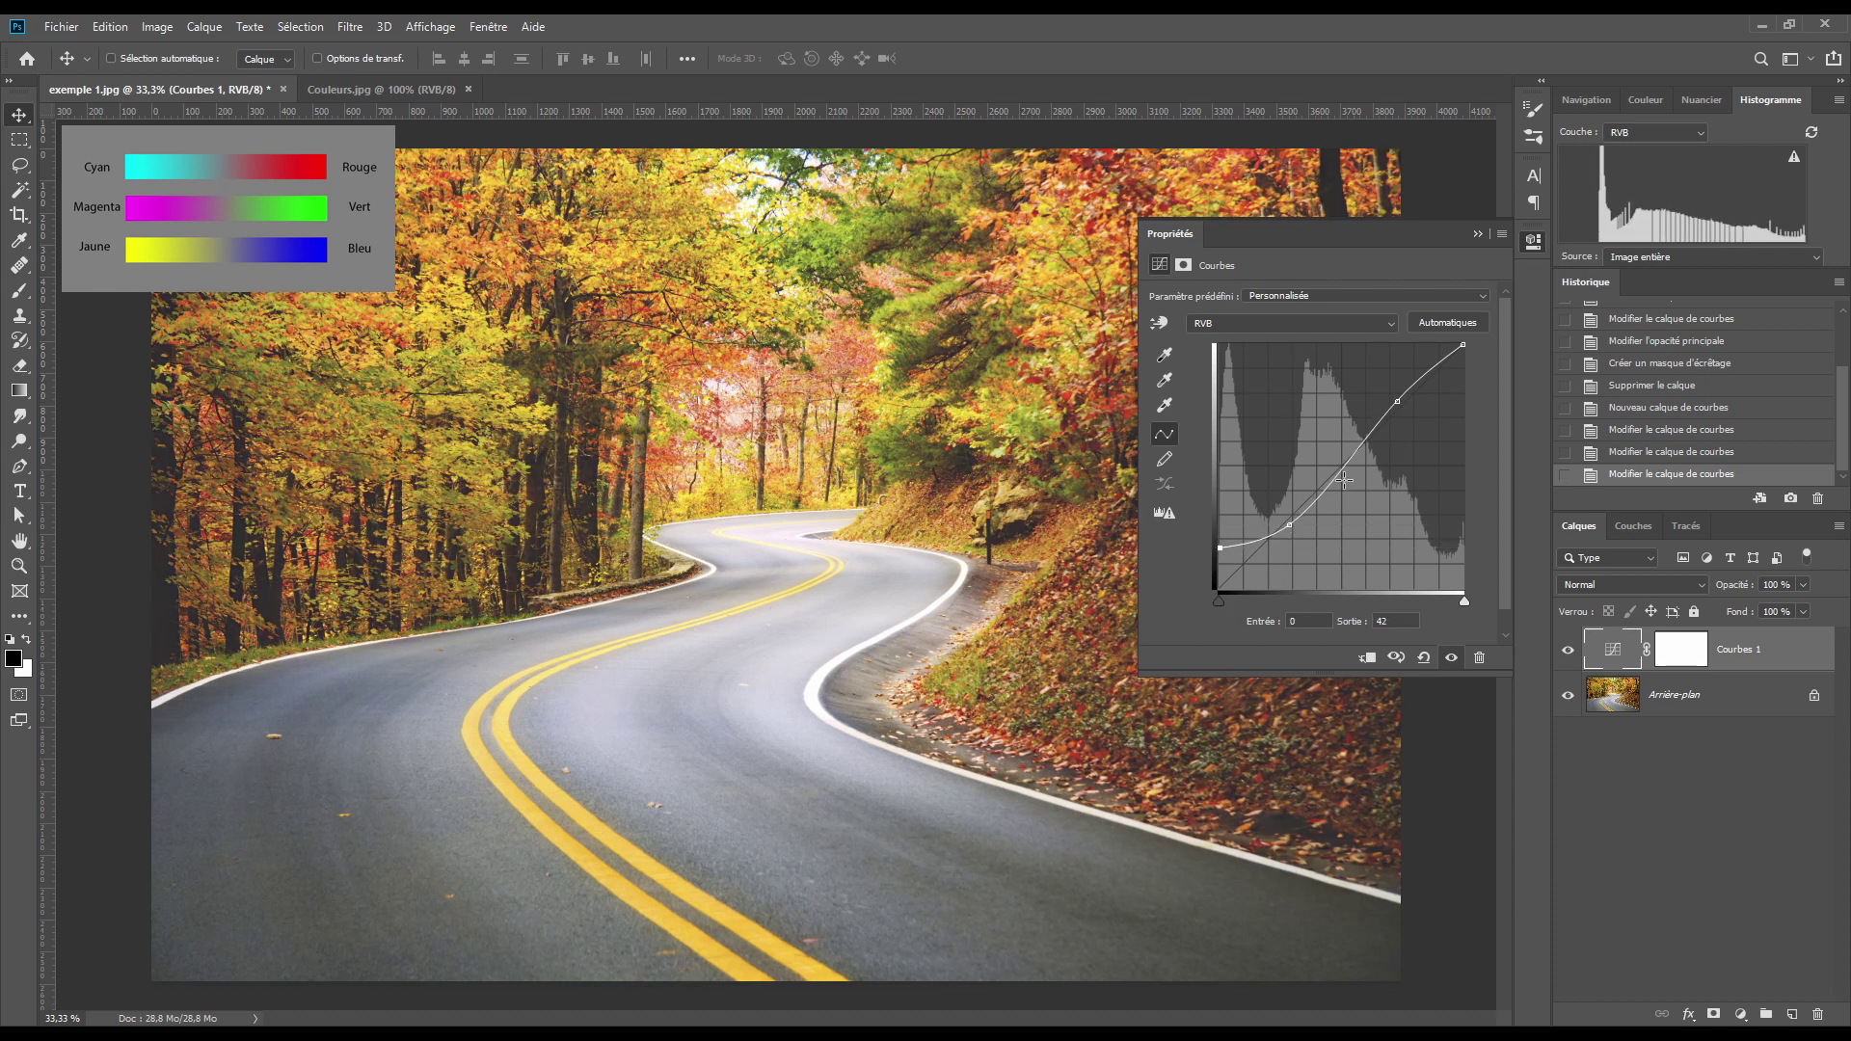
- In the blue channel, lift the black point to output 55 and lower the white point to output 210
left_click(1302, 325)
left_click(1269, 383)
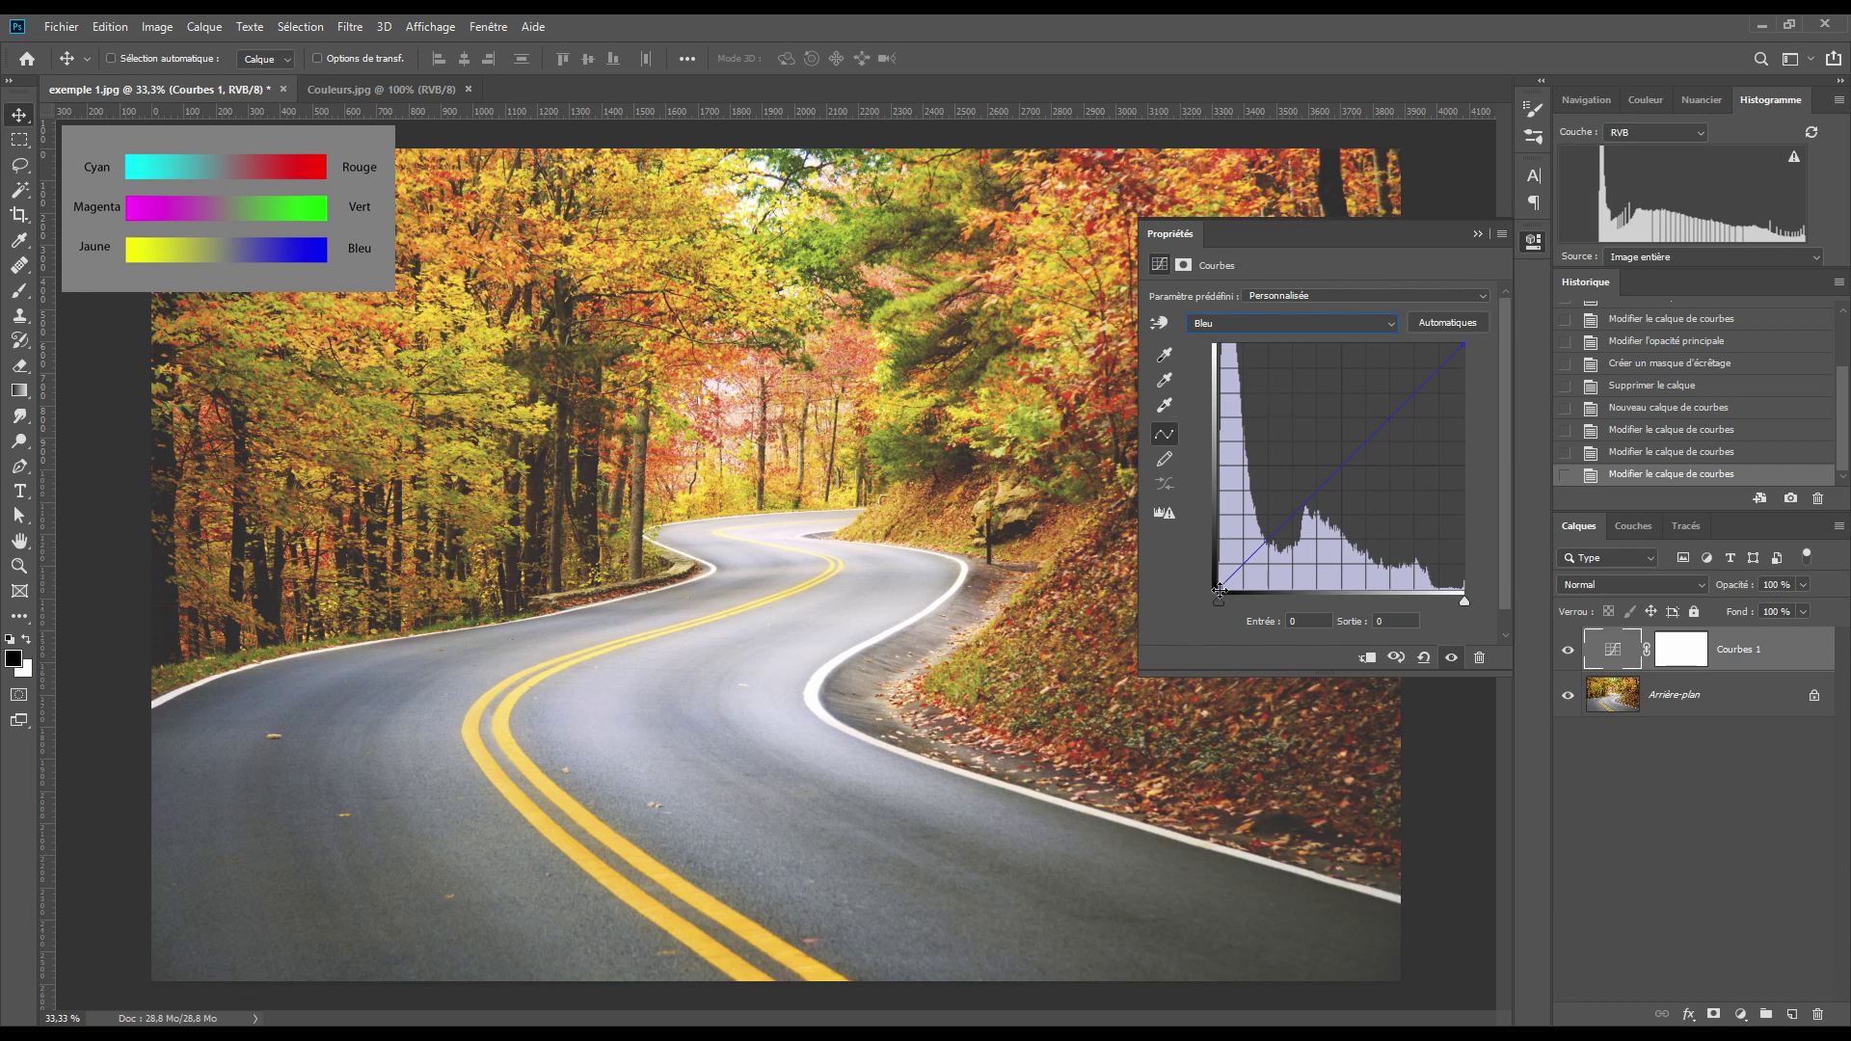
left_click_drag(1218, 590, 1207, 537)
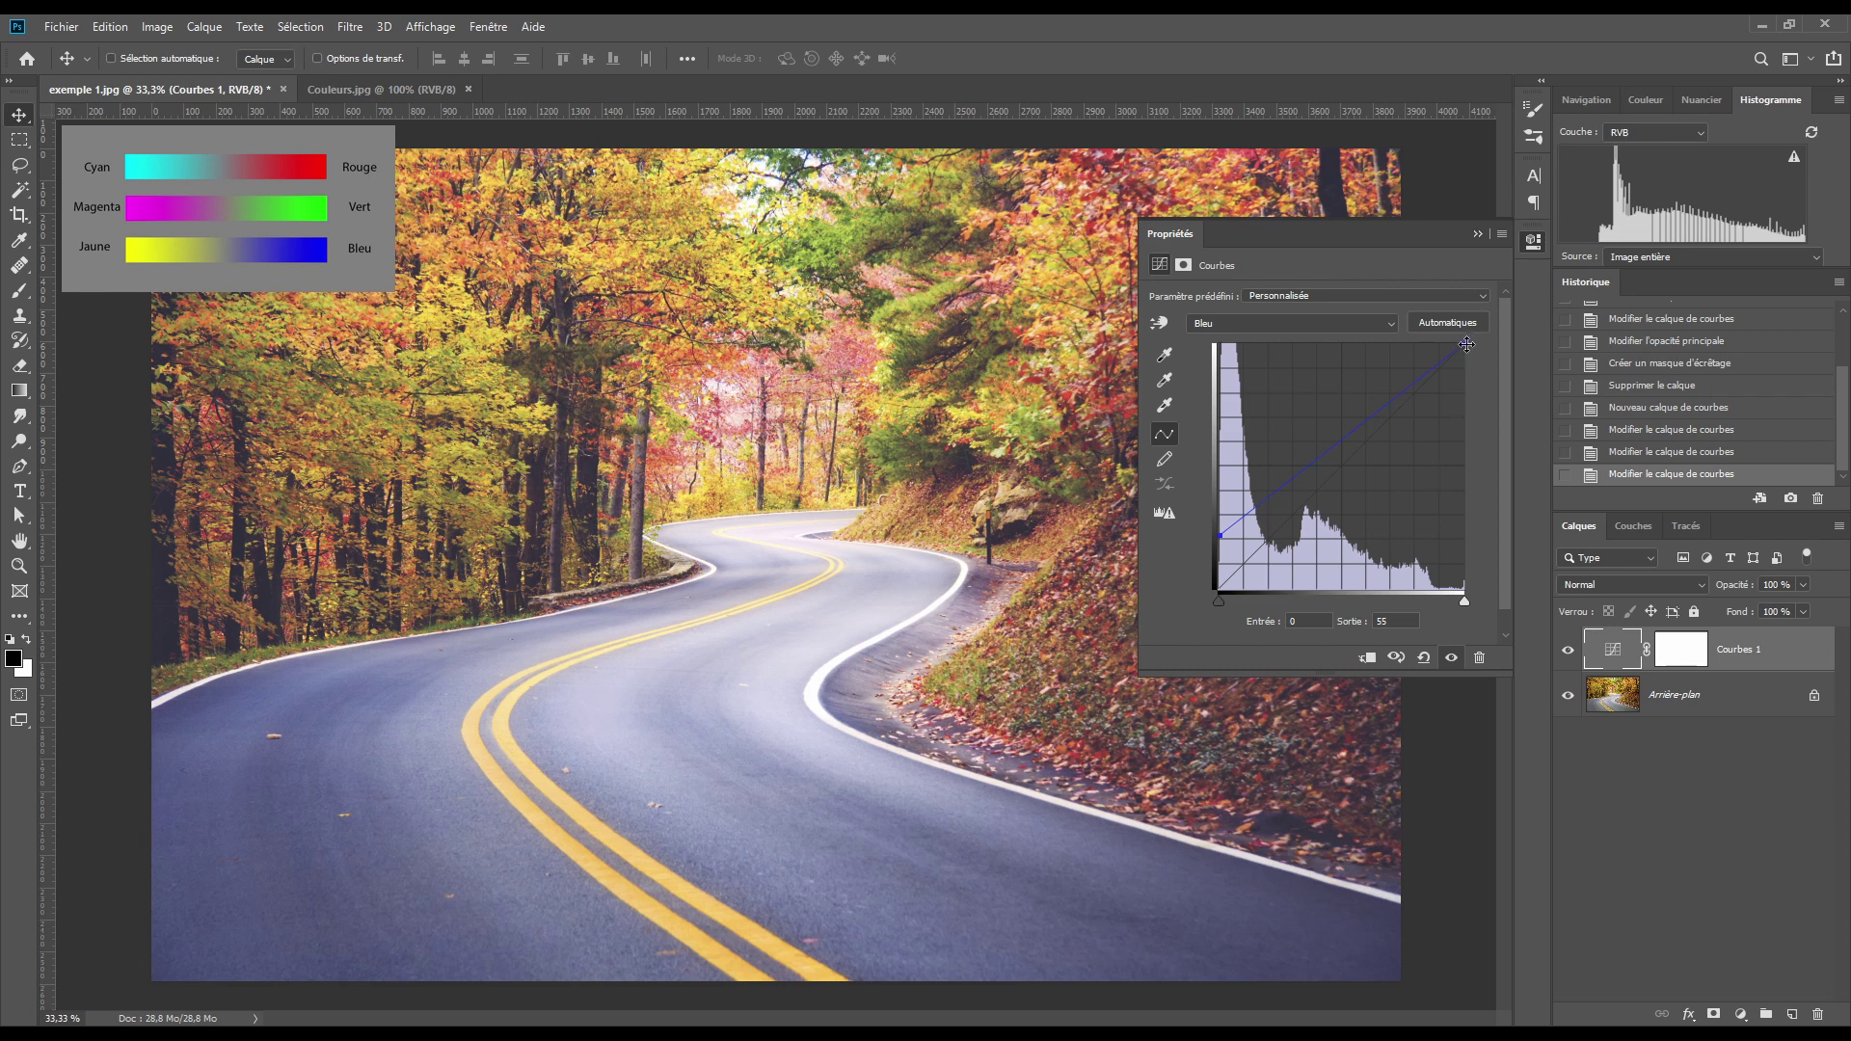
left_click_drag(1466, 345, 1470, 388)
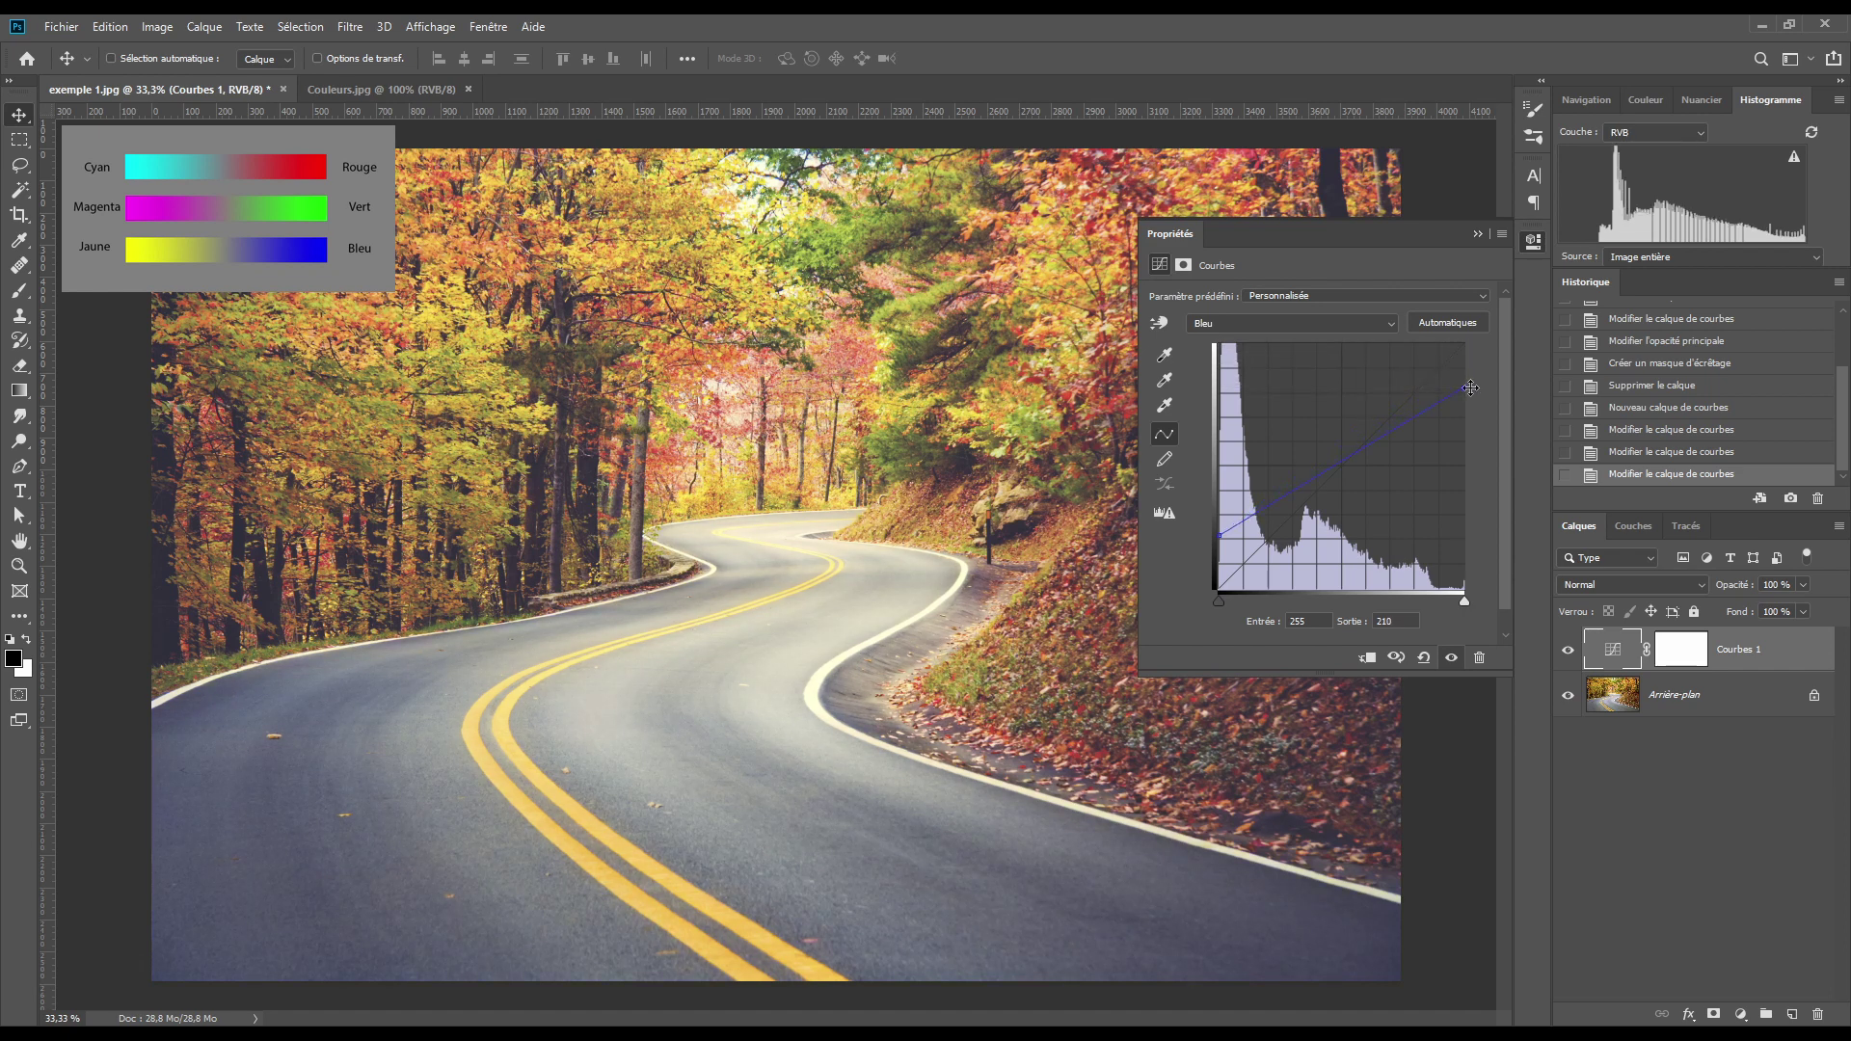
- Compare the faded, colour-tinted photo with its previous adjustment state several times
left_click(1393, 658)
left_click(1393, 659)
left_click(1393, 660)
left_click(1393, 659)
- Reset the curve and add a midtone point with input 128 and output 150
left_click(1424, 659)
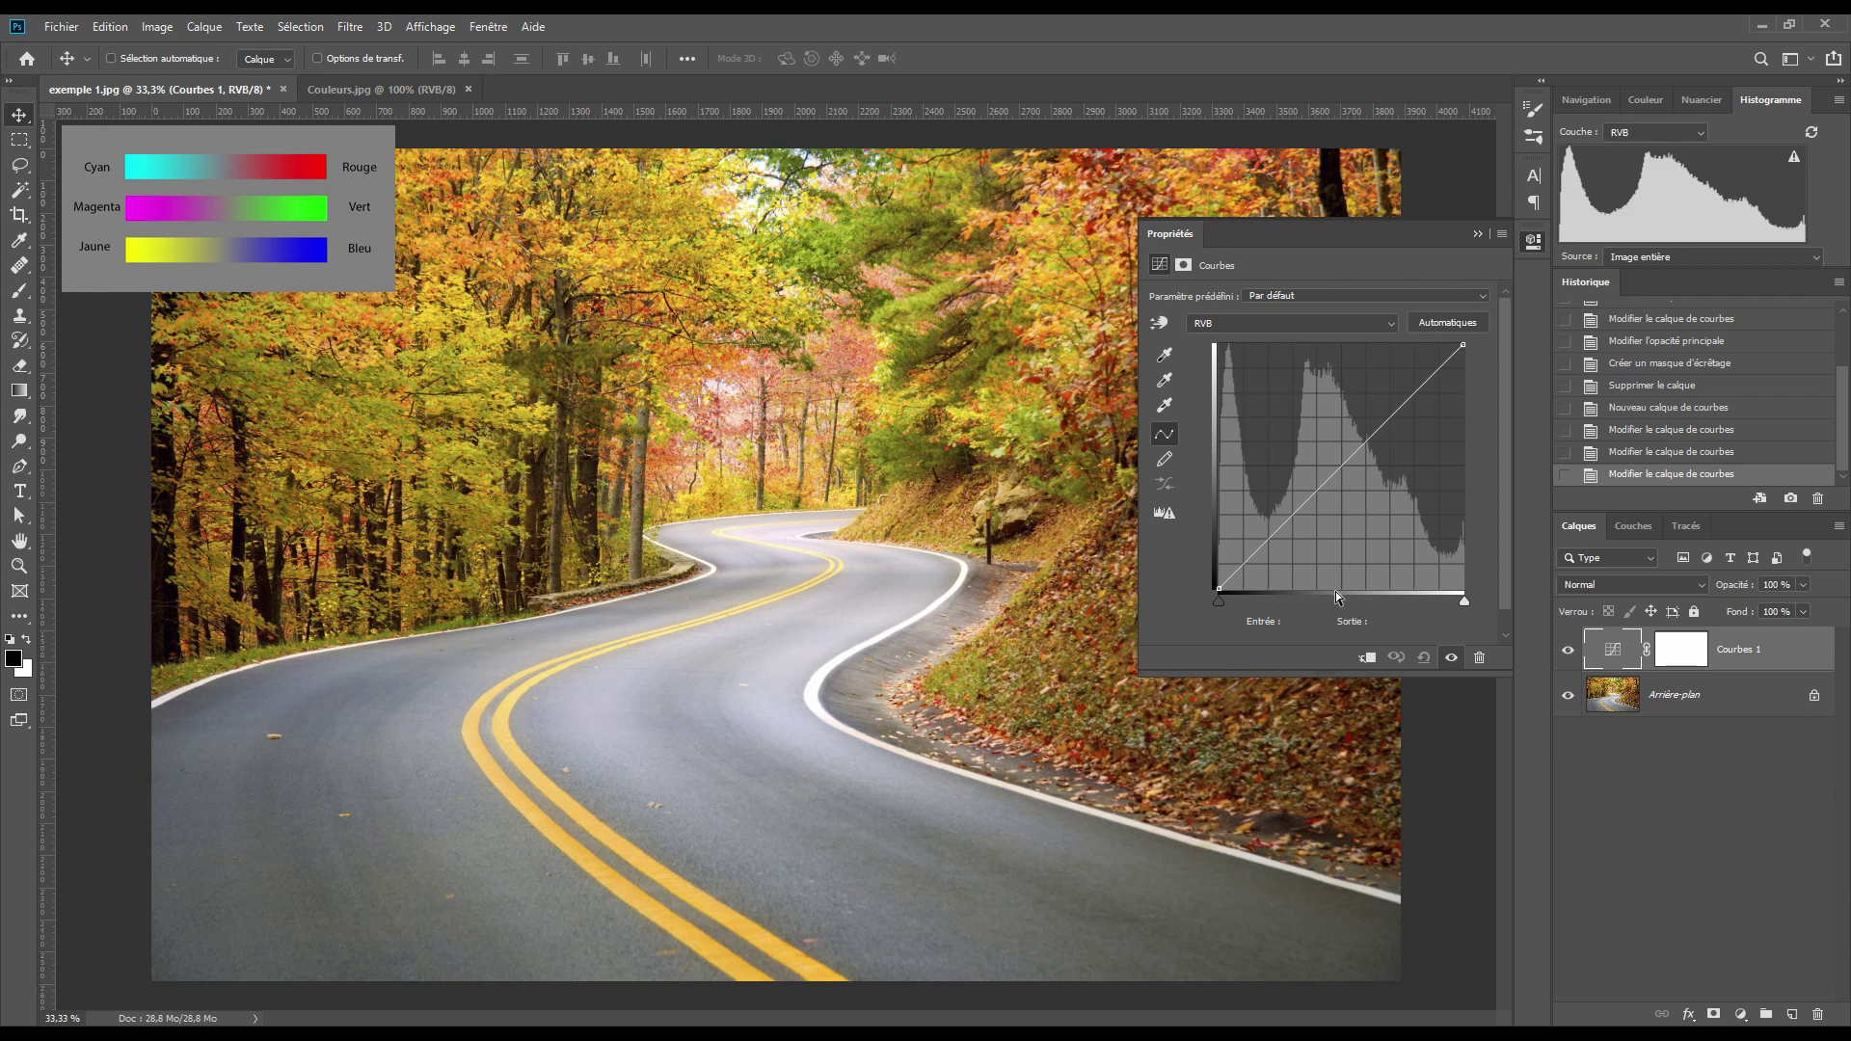
left_click(1339, 466)
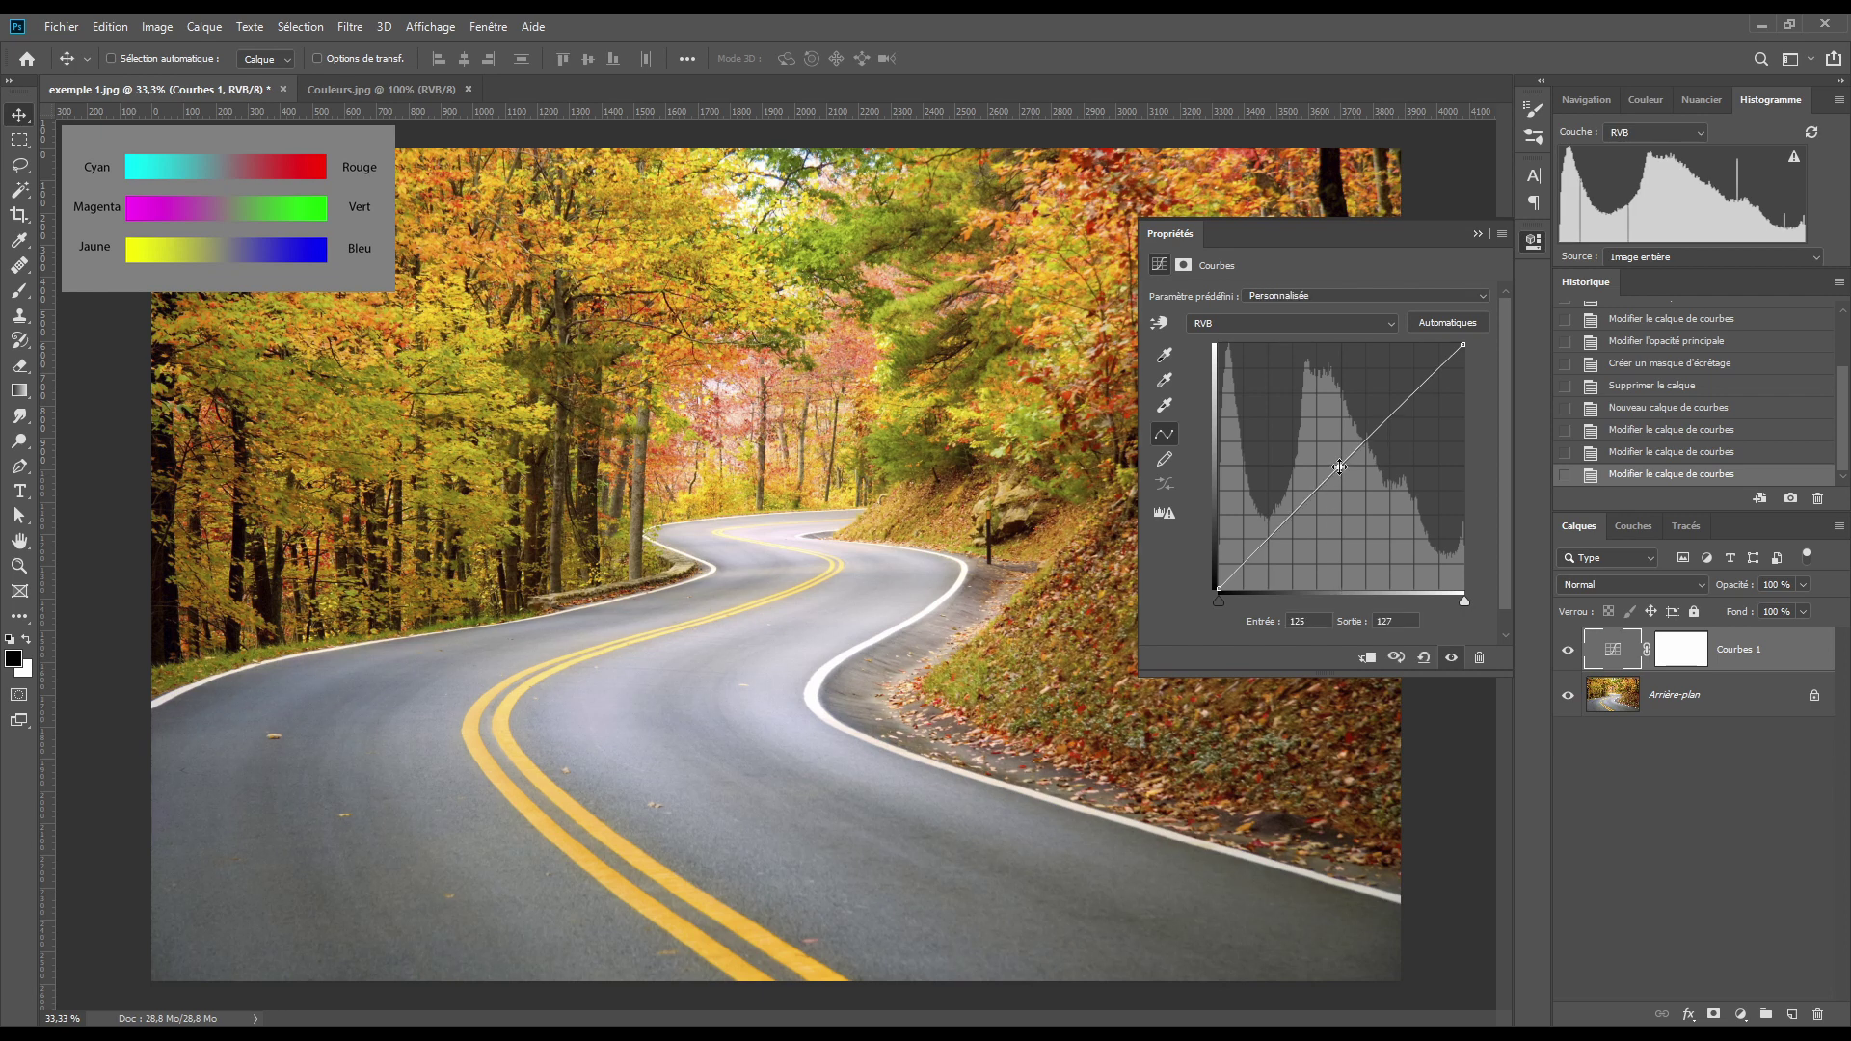
left_click(1318, 617)
type("12")
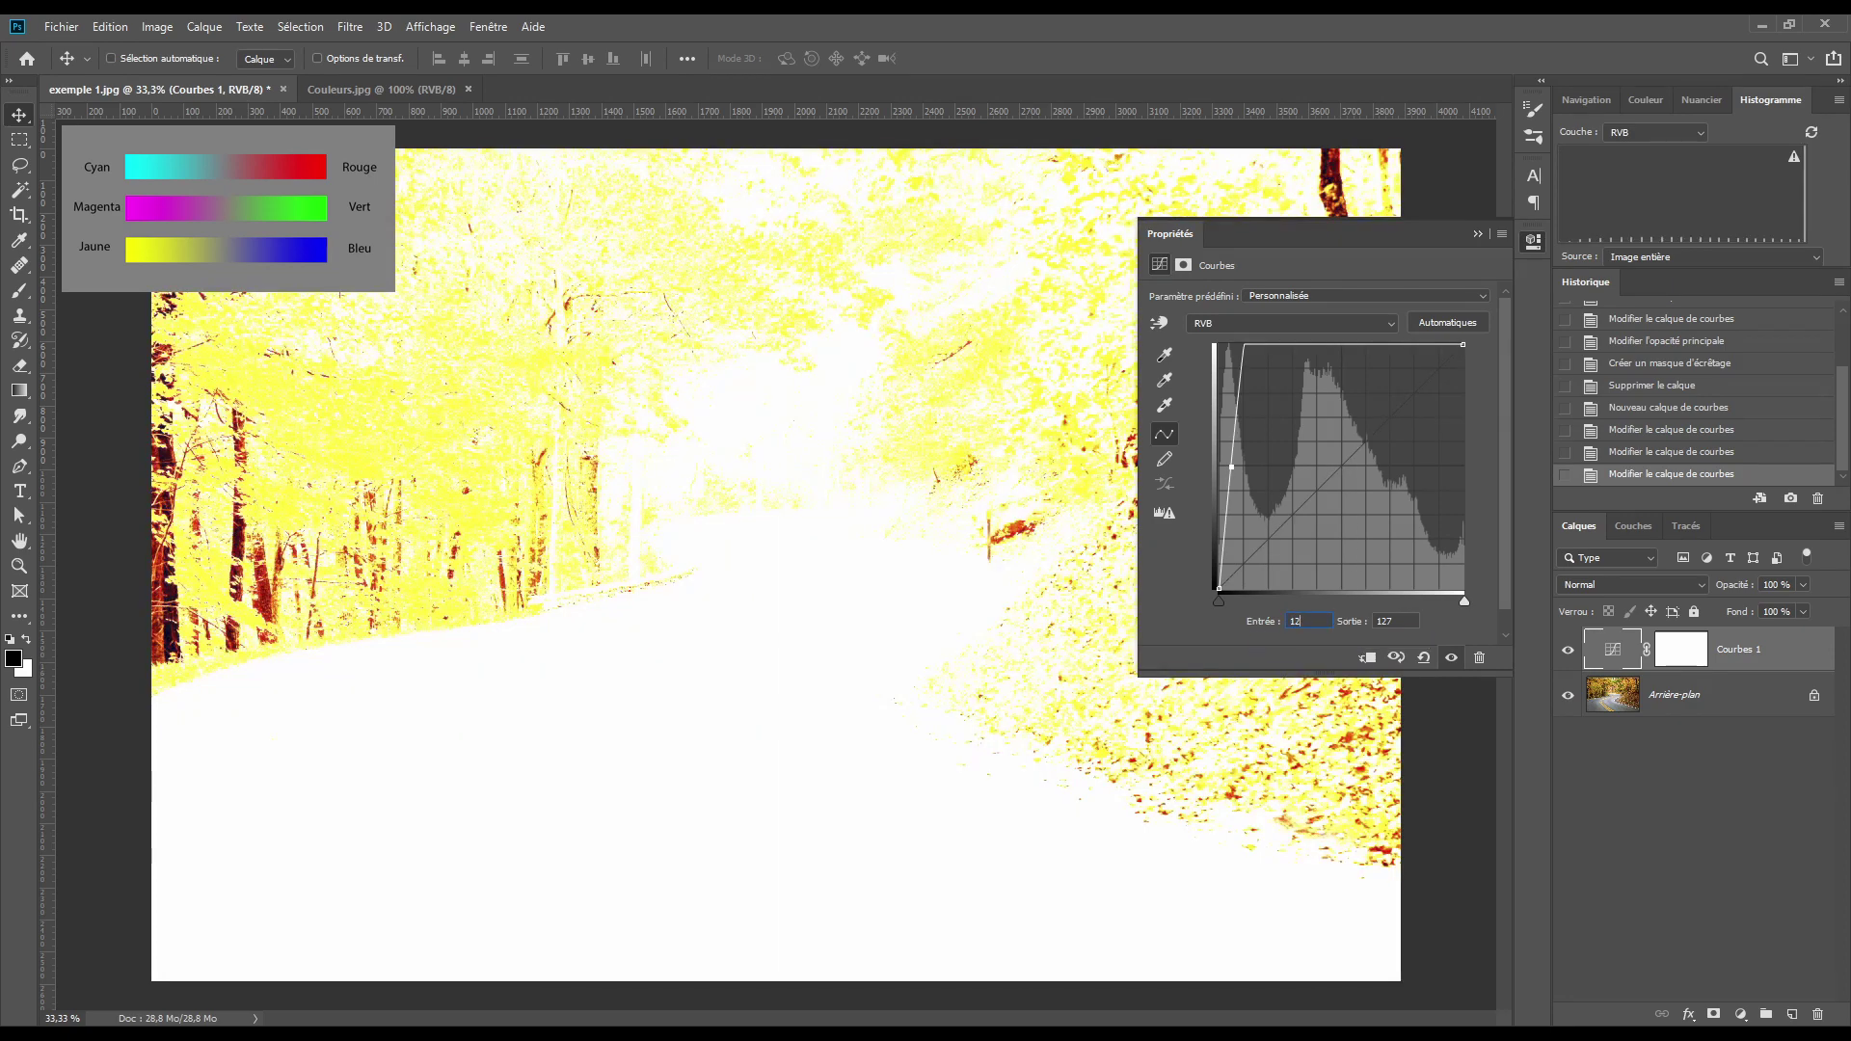
type("8")
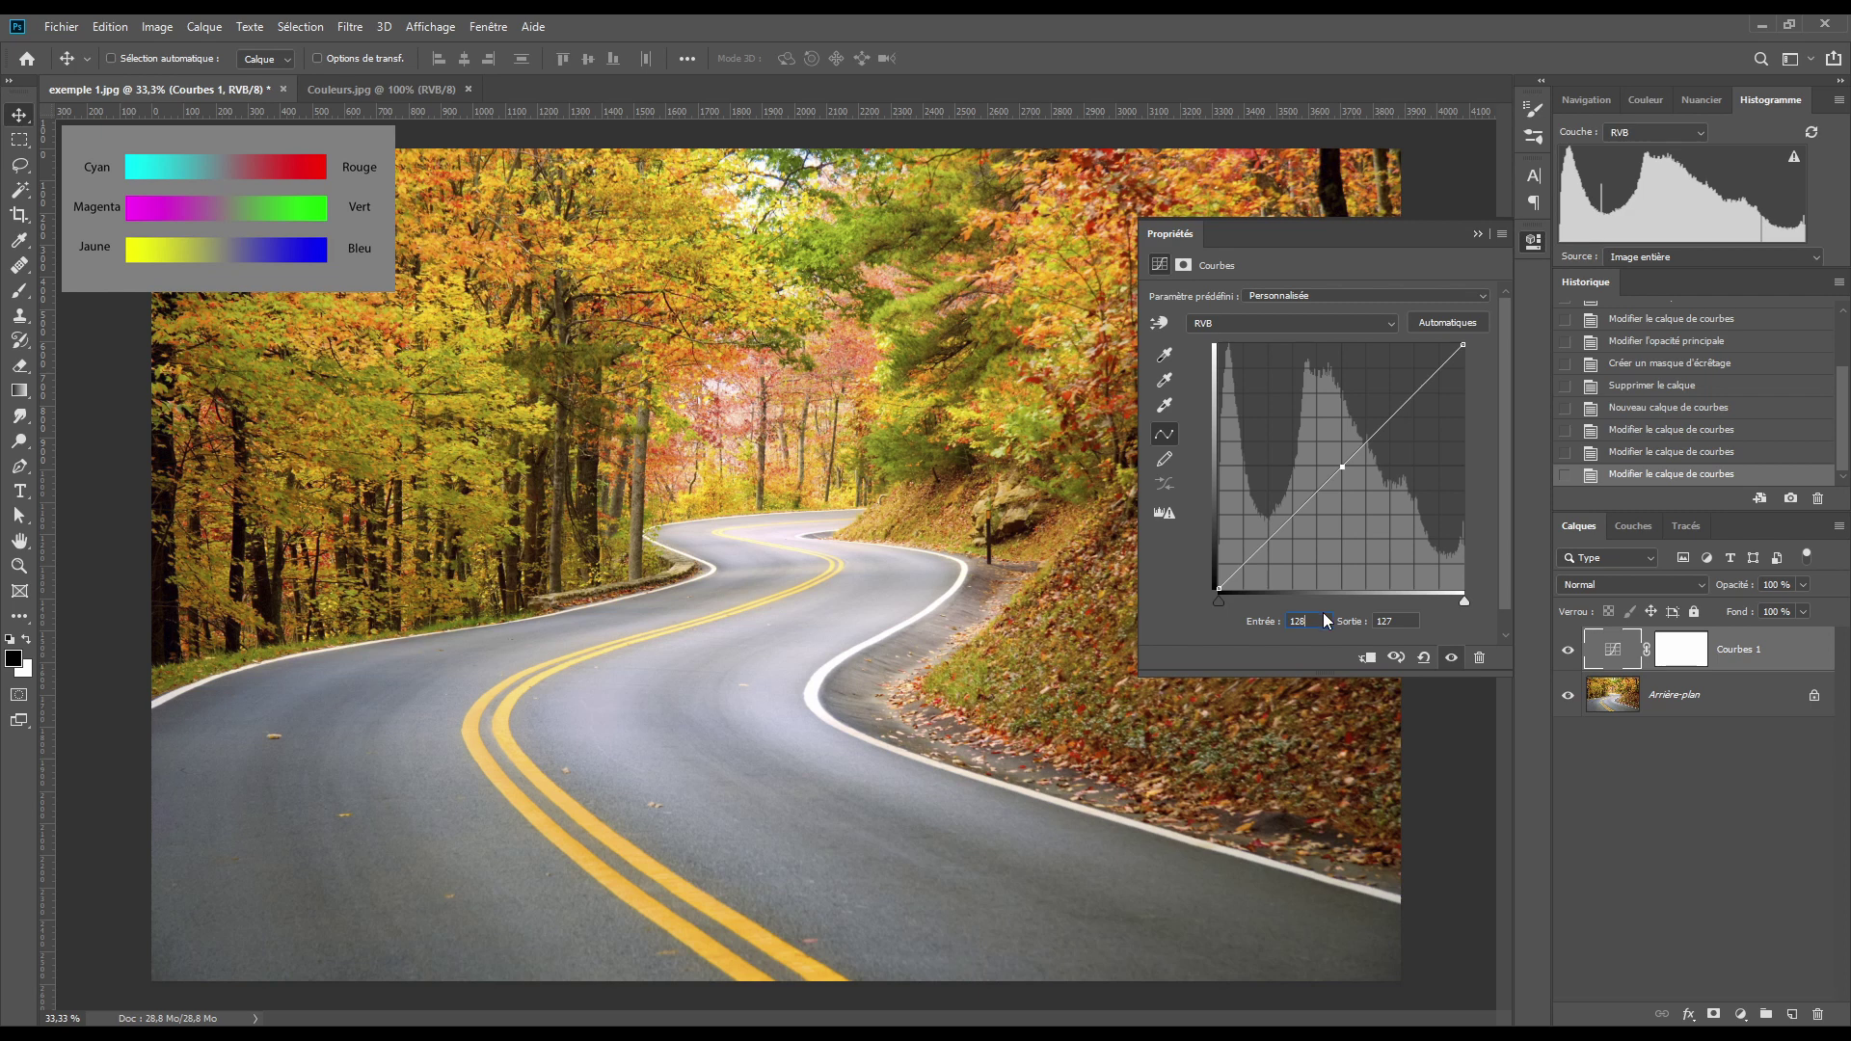
left_click(1388, 622)
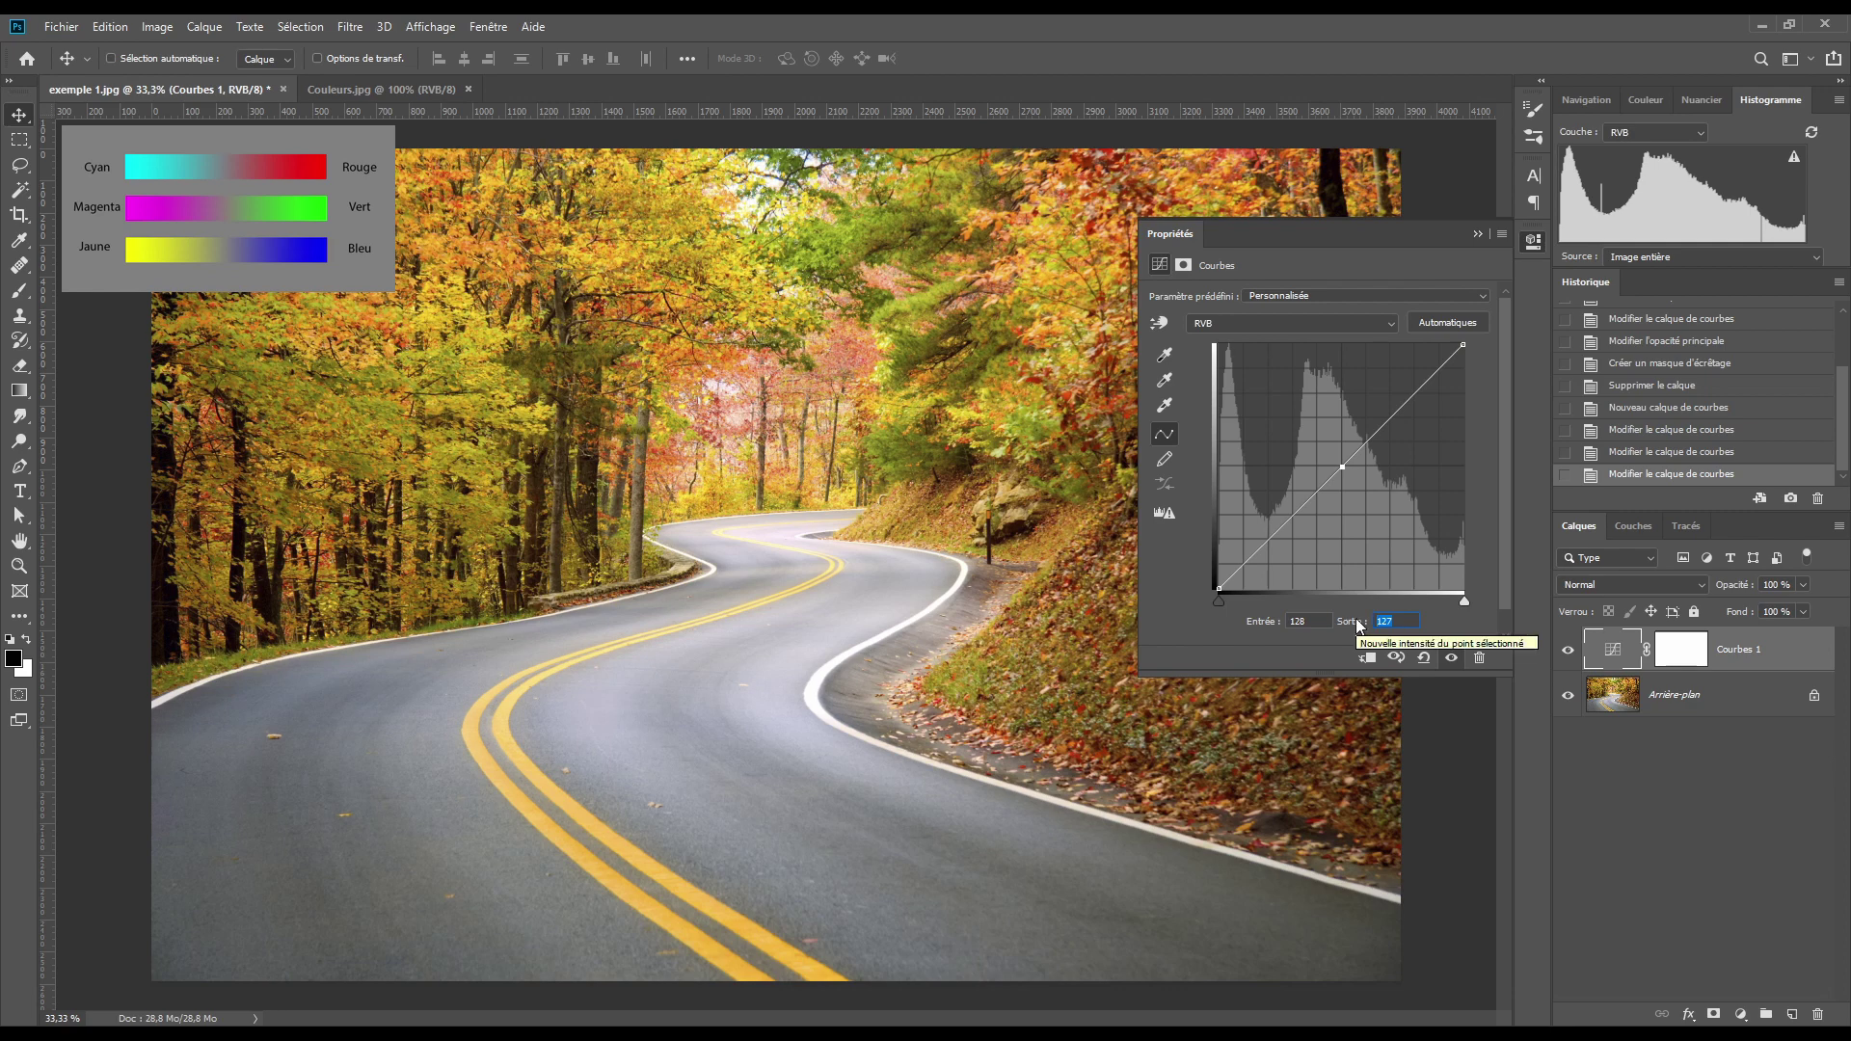
type("150")
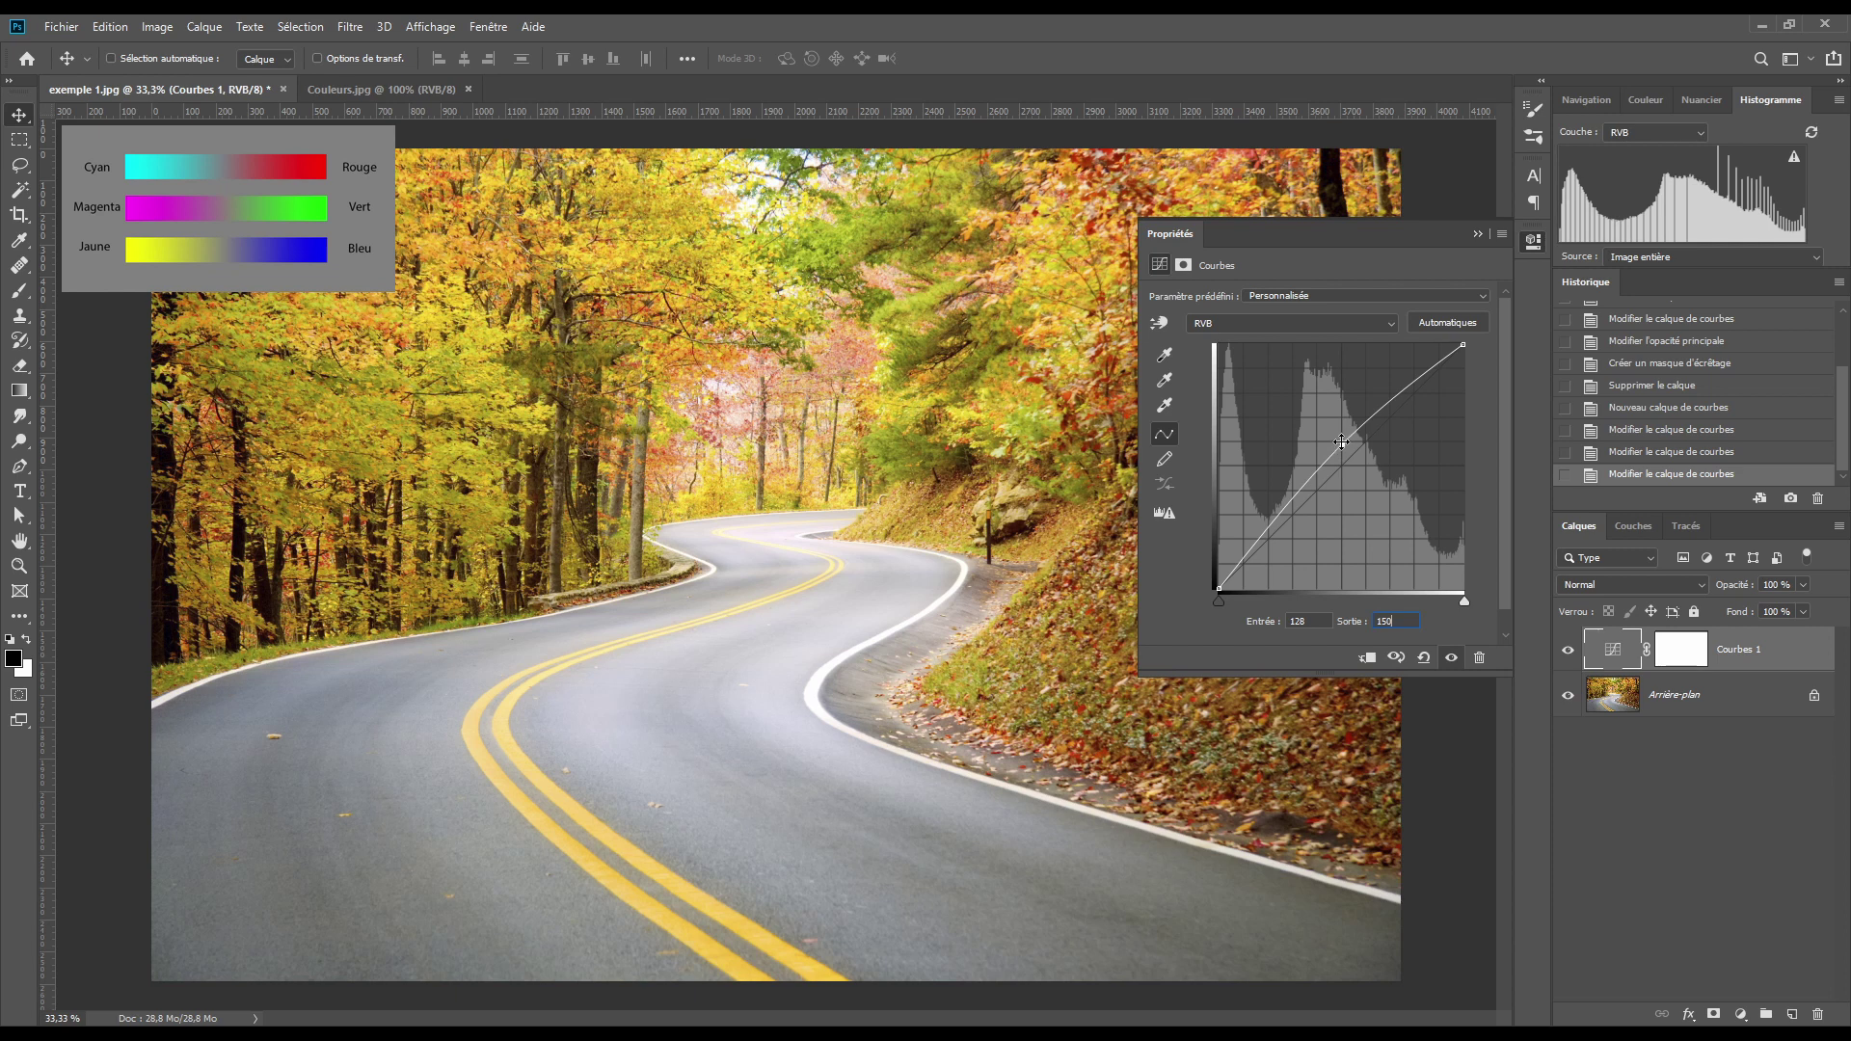
- Reset the curve, keep its end points at input/output 0 and 255, and collapse the adjustment's settings
left_click(1423, 656)
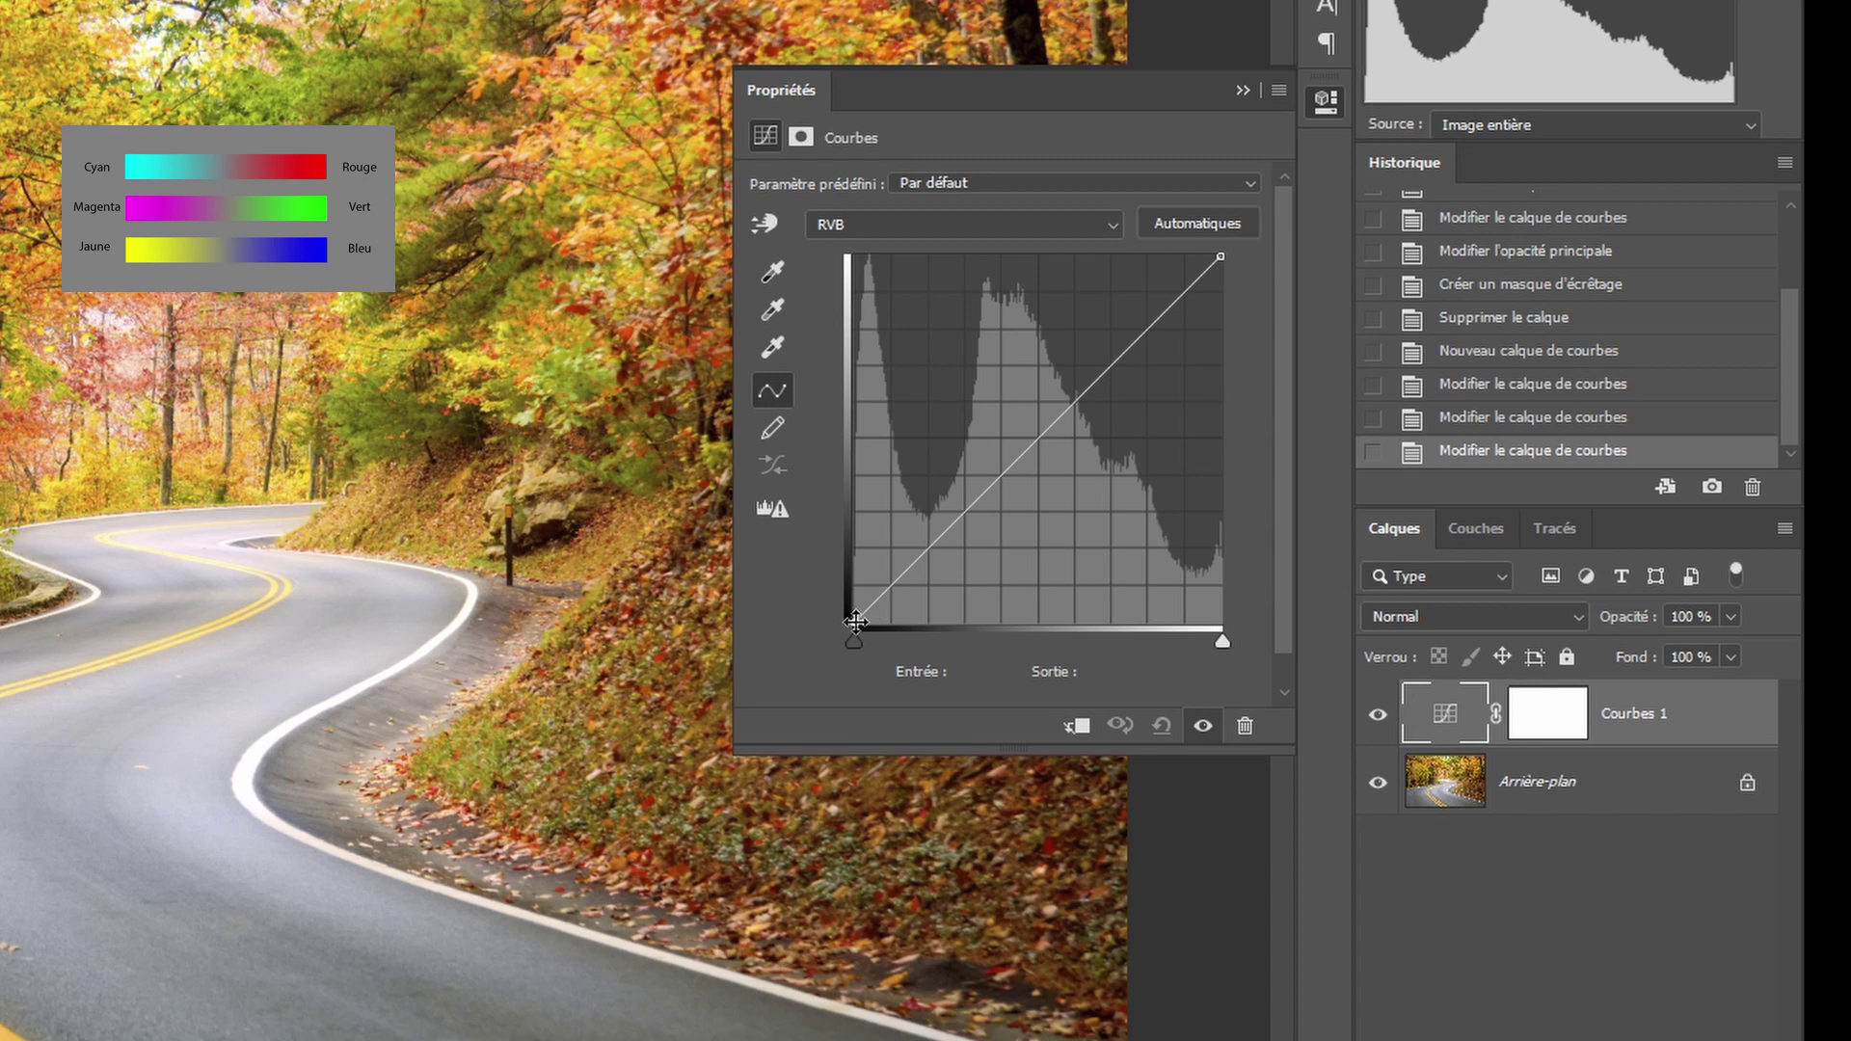
left_click(851, 622)
left_click_drag(852, 621, 768, 651)
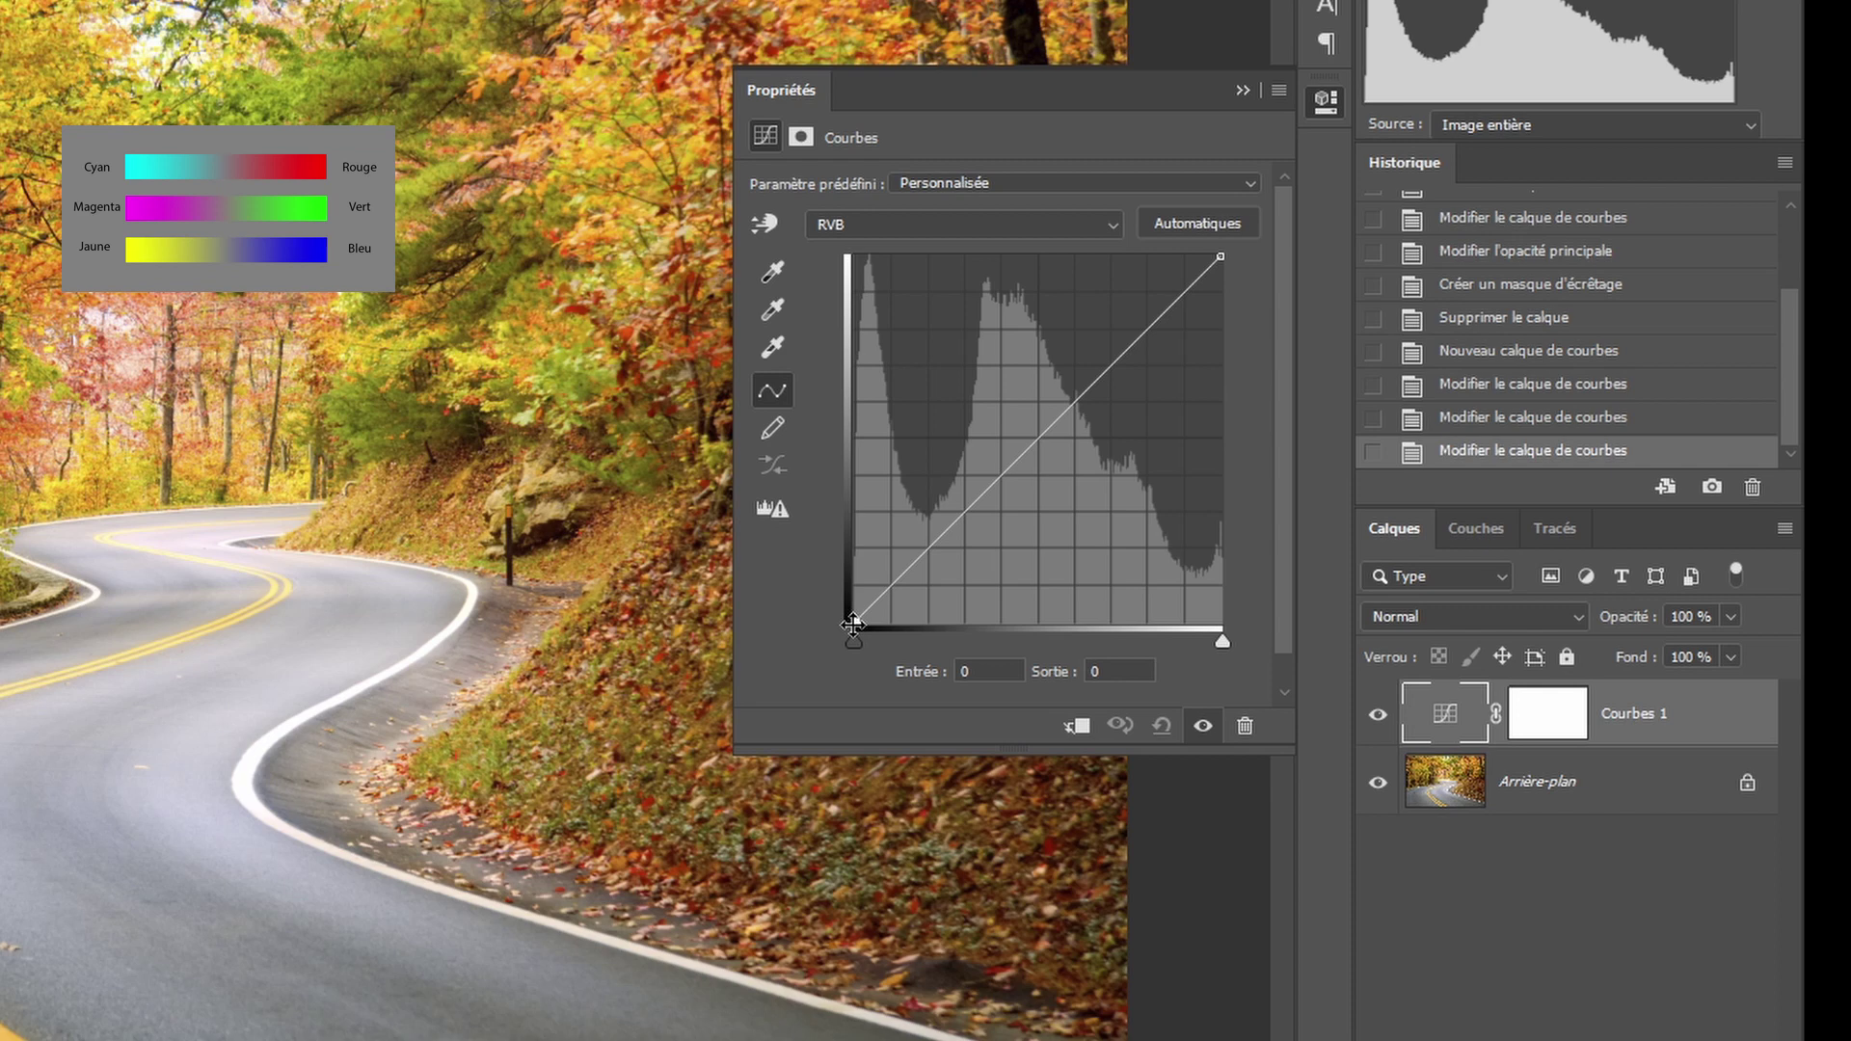
left_click_drag(853, 625, 810, 662)
left_click_drag(1221, 258, 1310, 207)
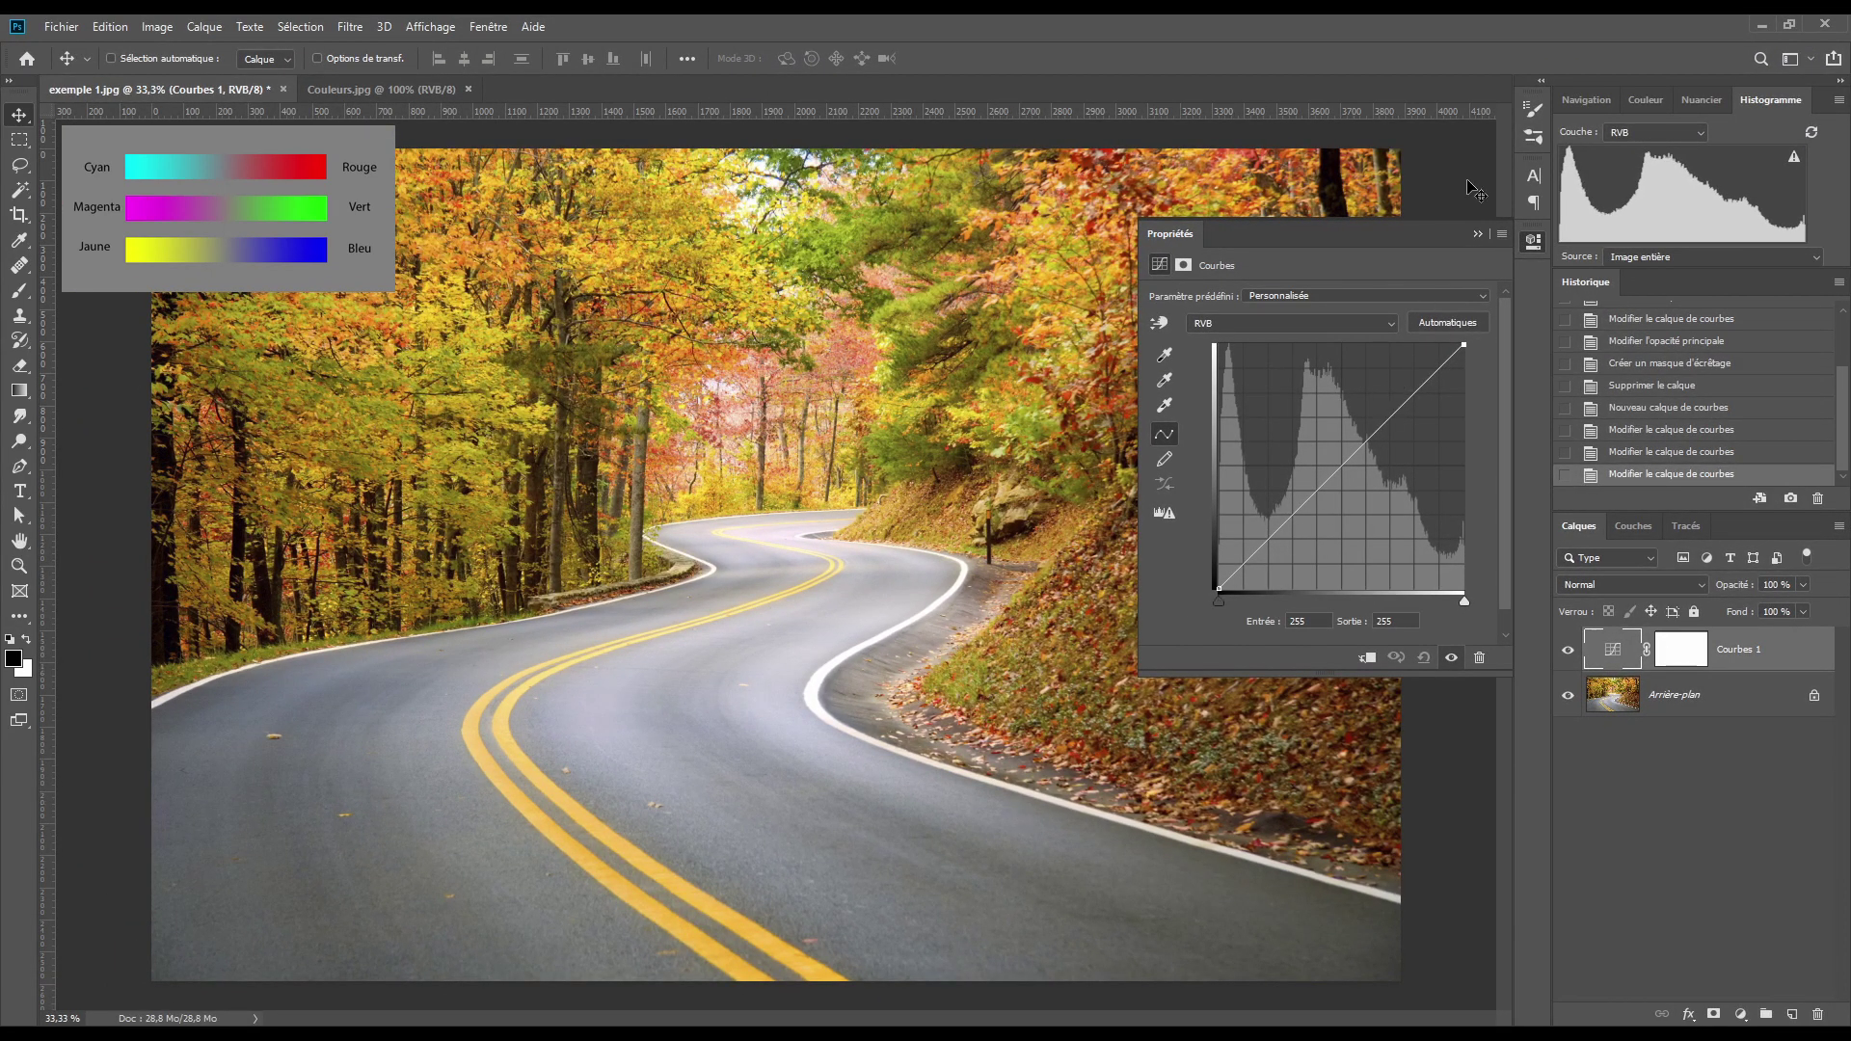
left_click(1478, 234)
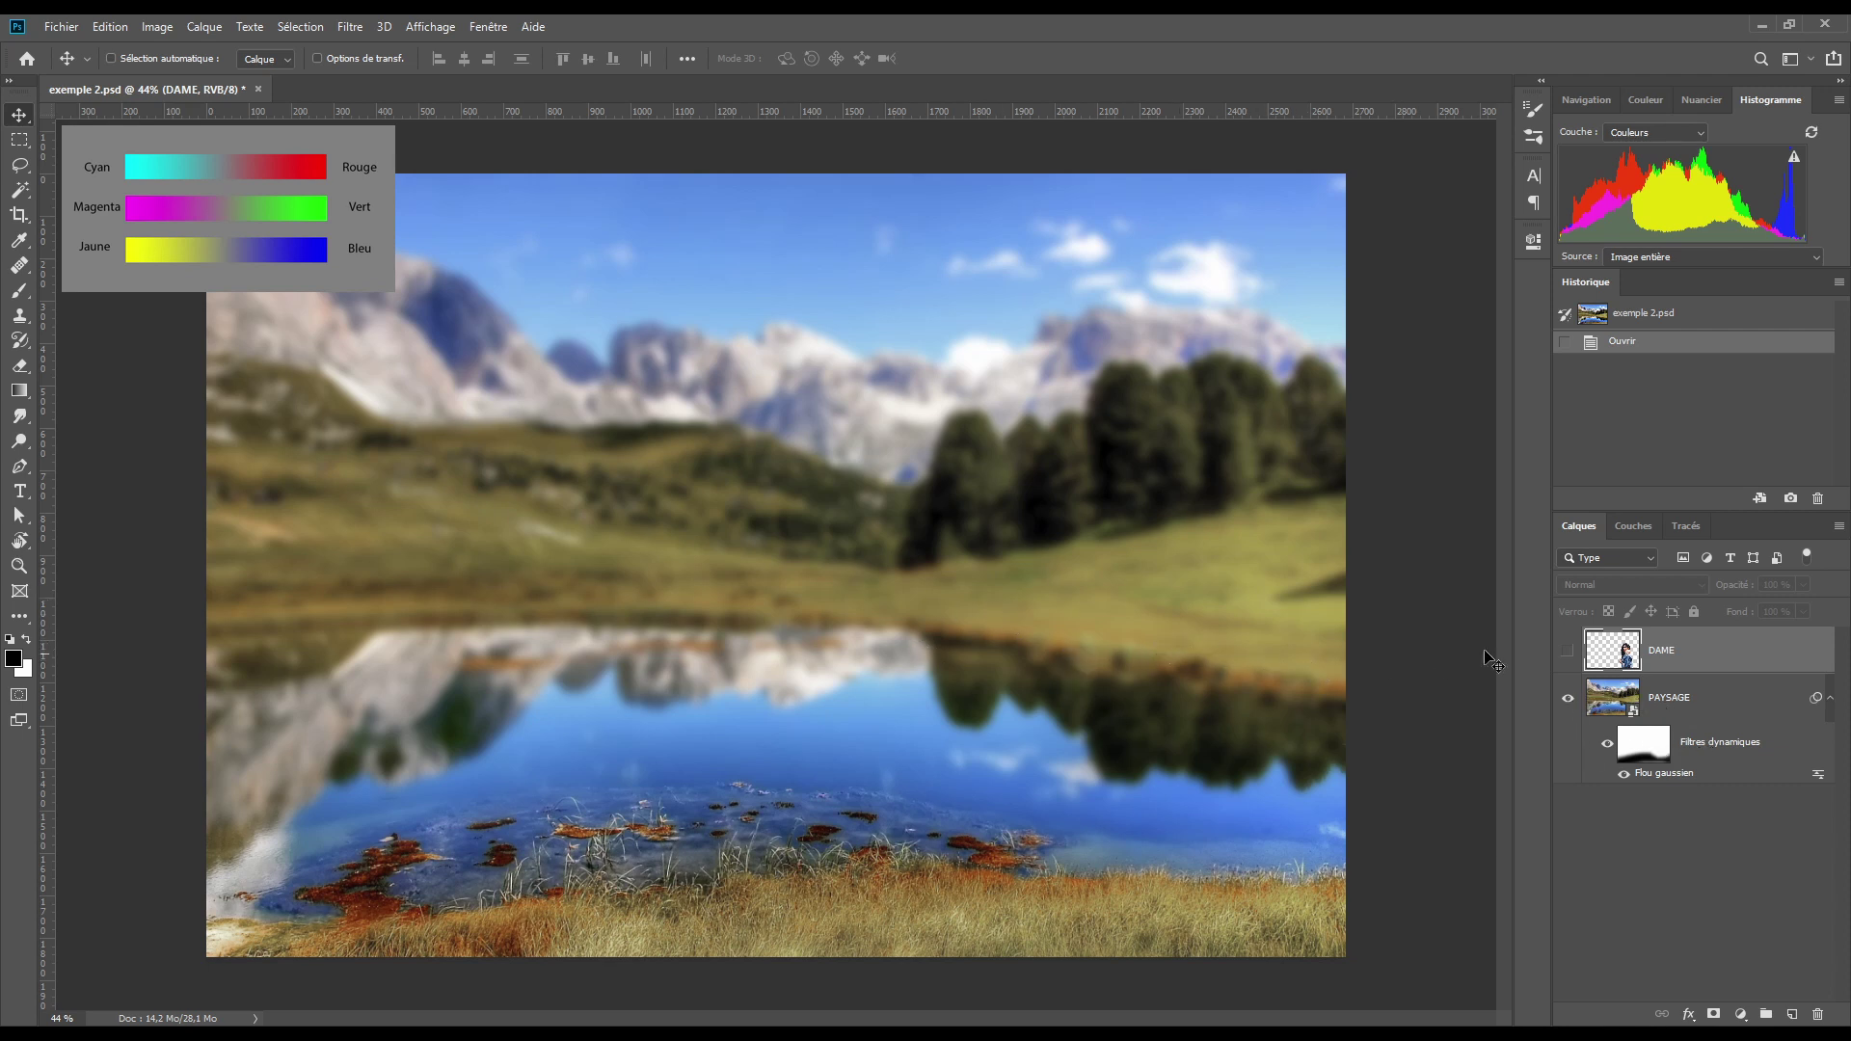
- Show the DAME layer in exemple 2.psd and add a Curves adjustment layer above it
left_click(1567, 658)
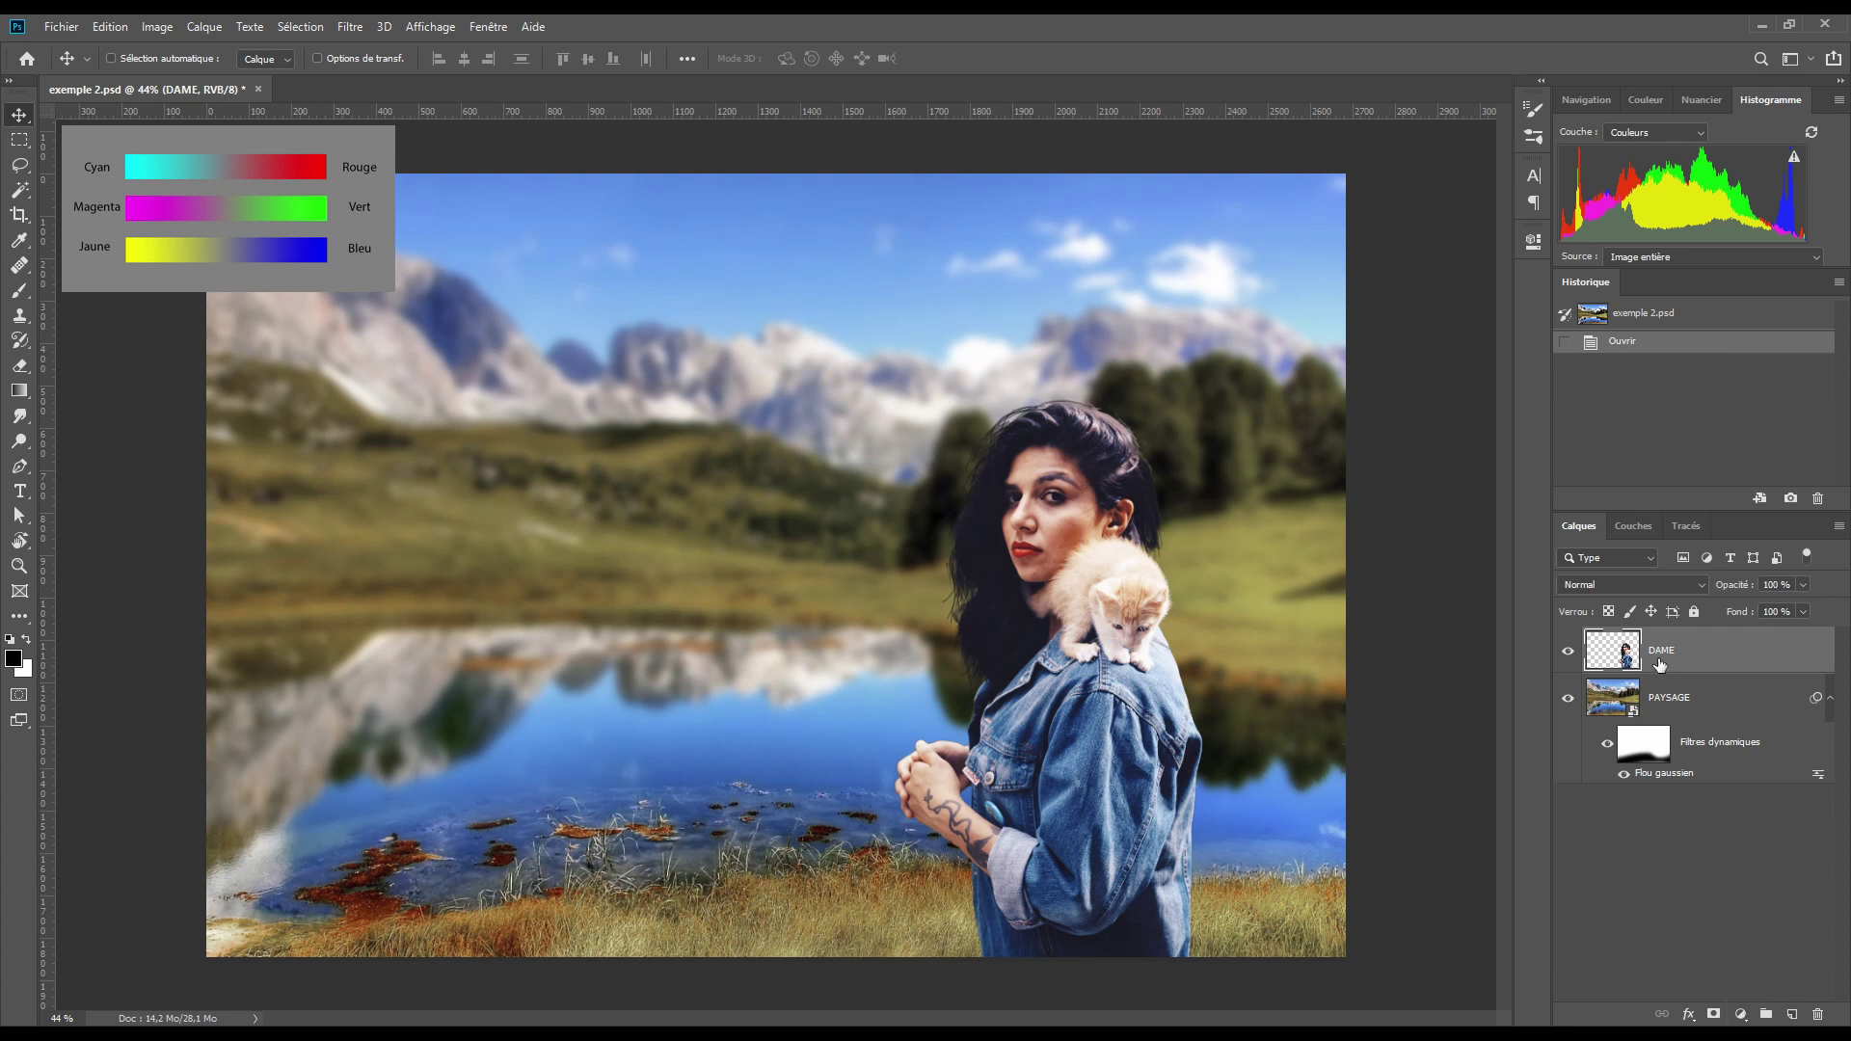
left_click(1741, 1013)
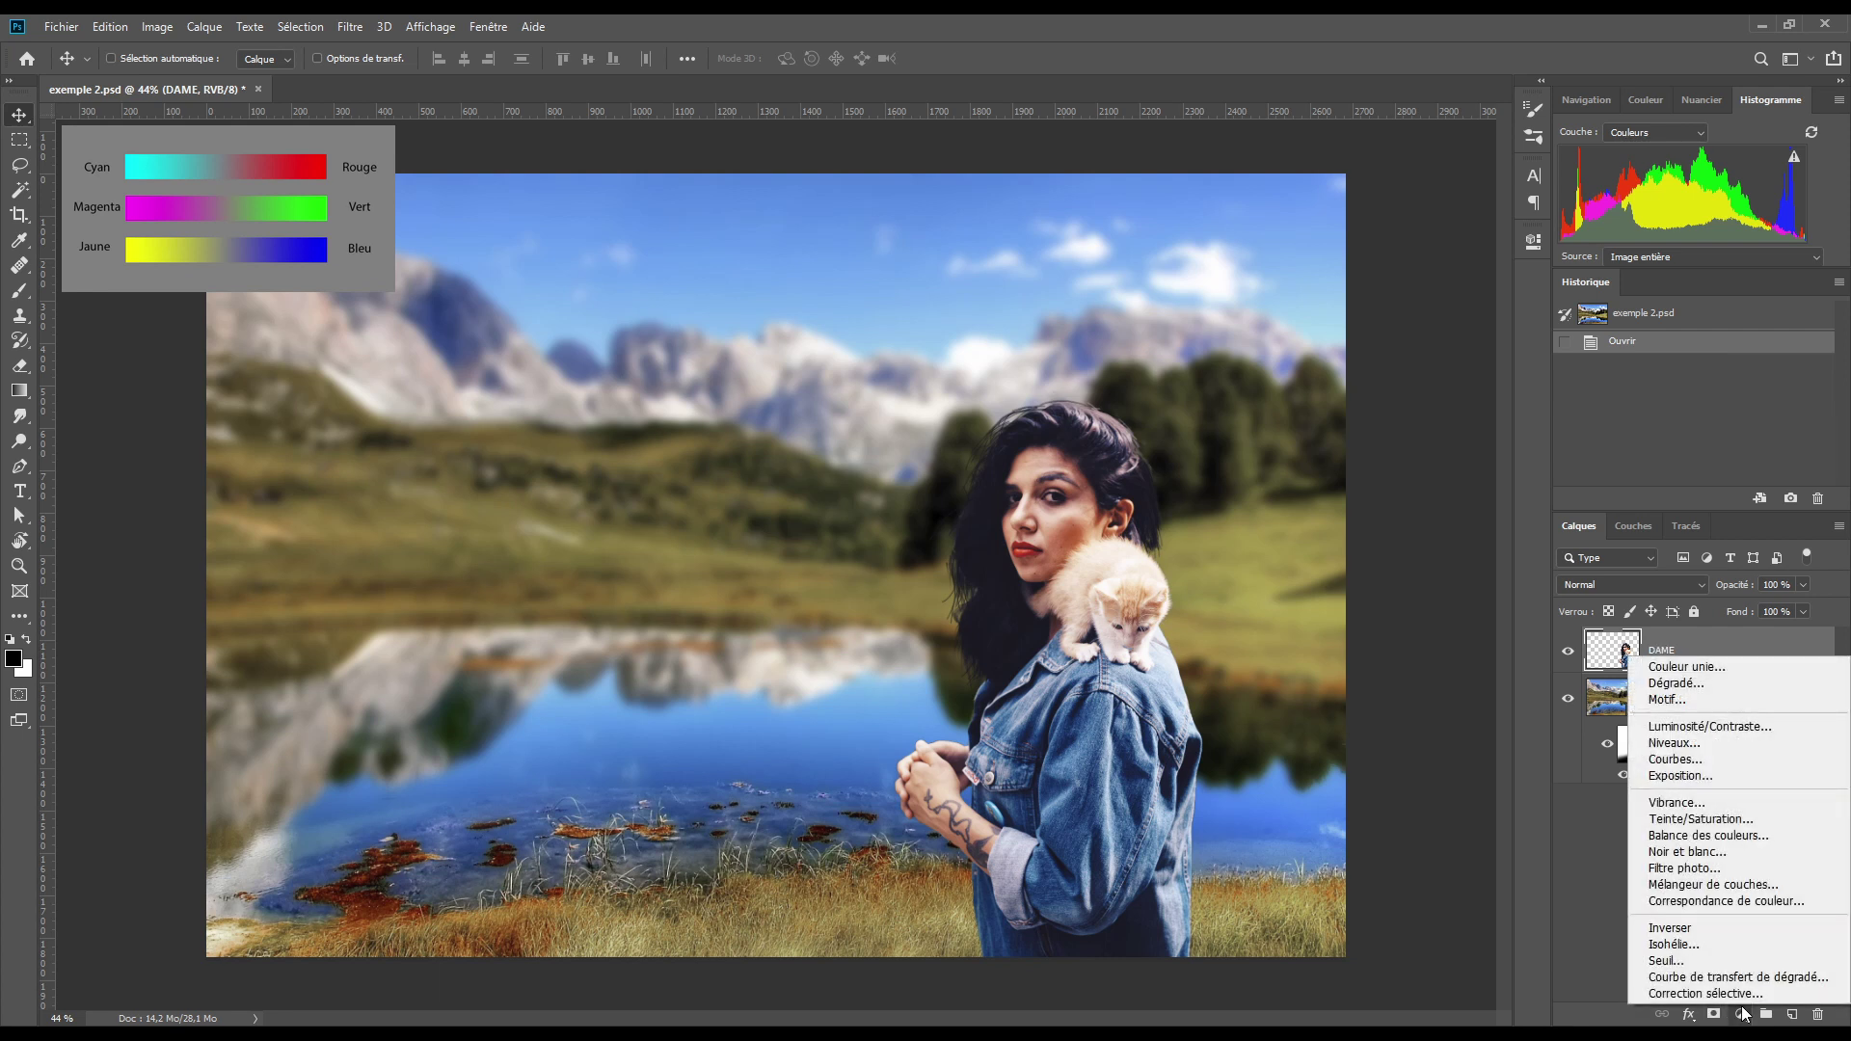
left_click(1685, 765)
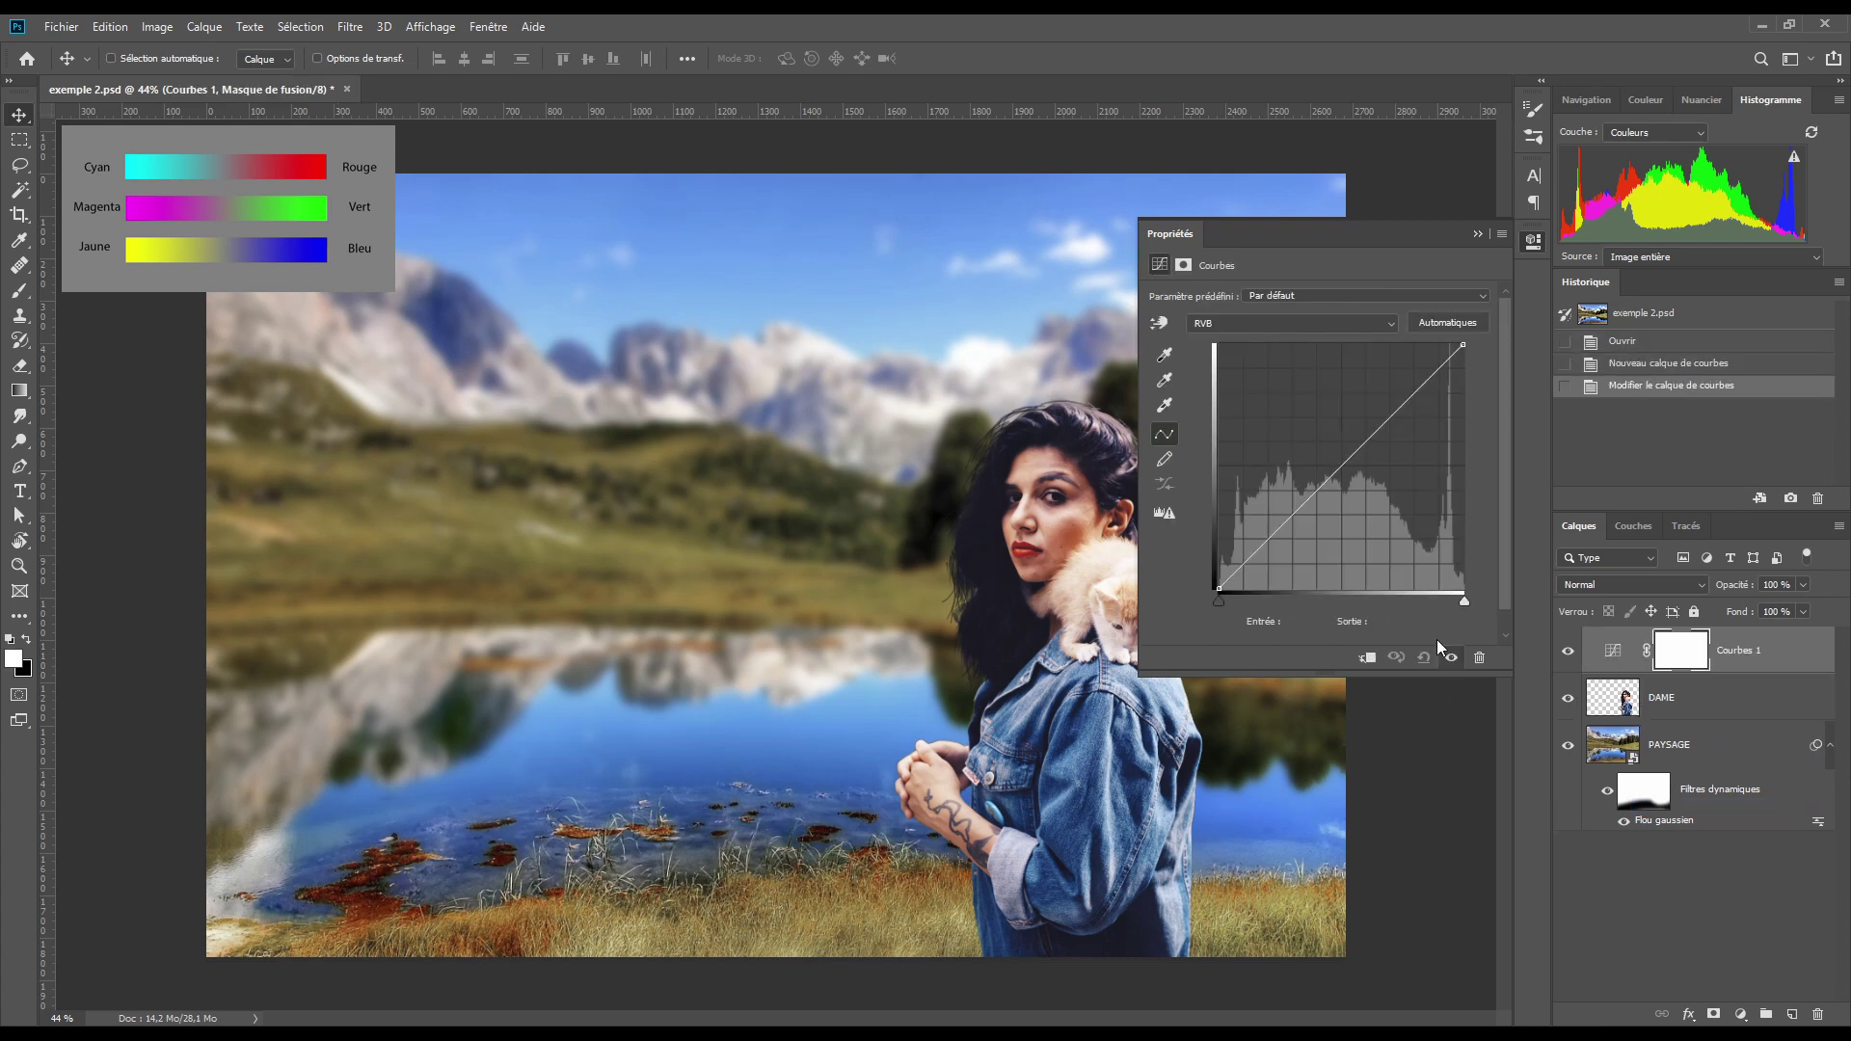
- Darken the curve to output 163 at input 189 and output 63 at input 84, and clip the adjustment to the DAME layer
left_click_drag(1401, 405, 1400, 432)
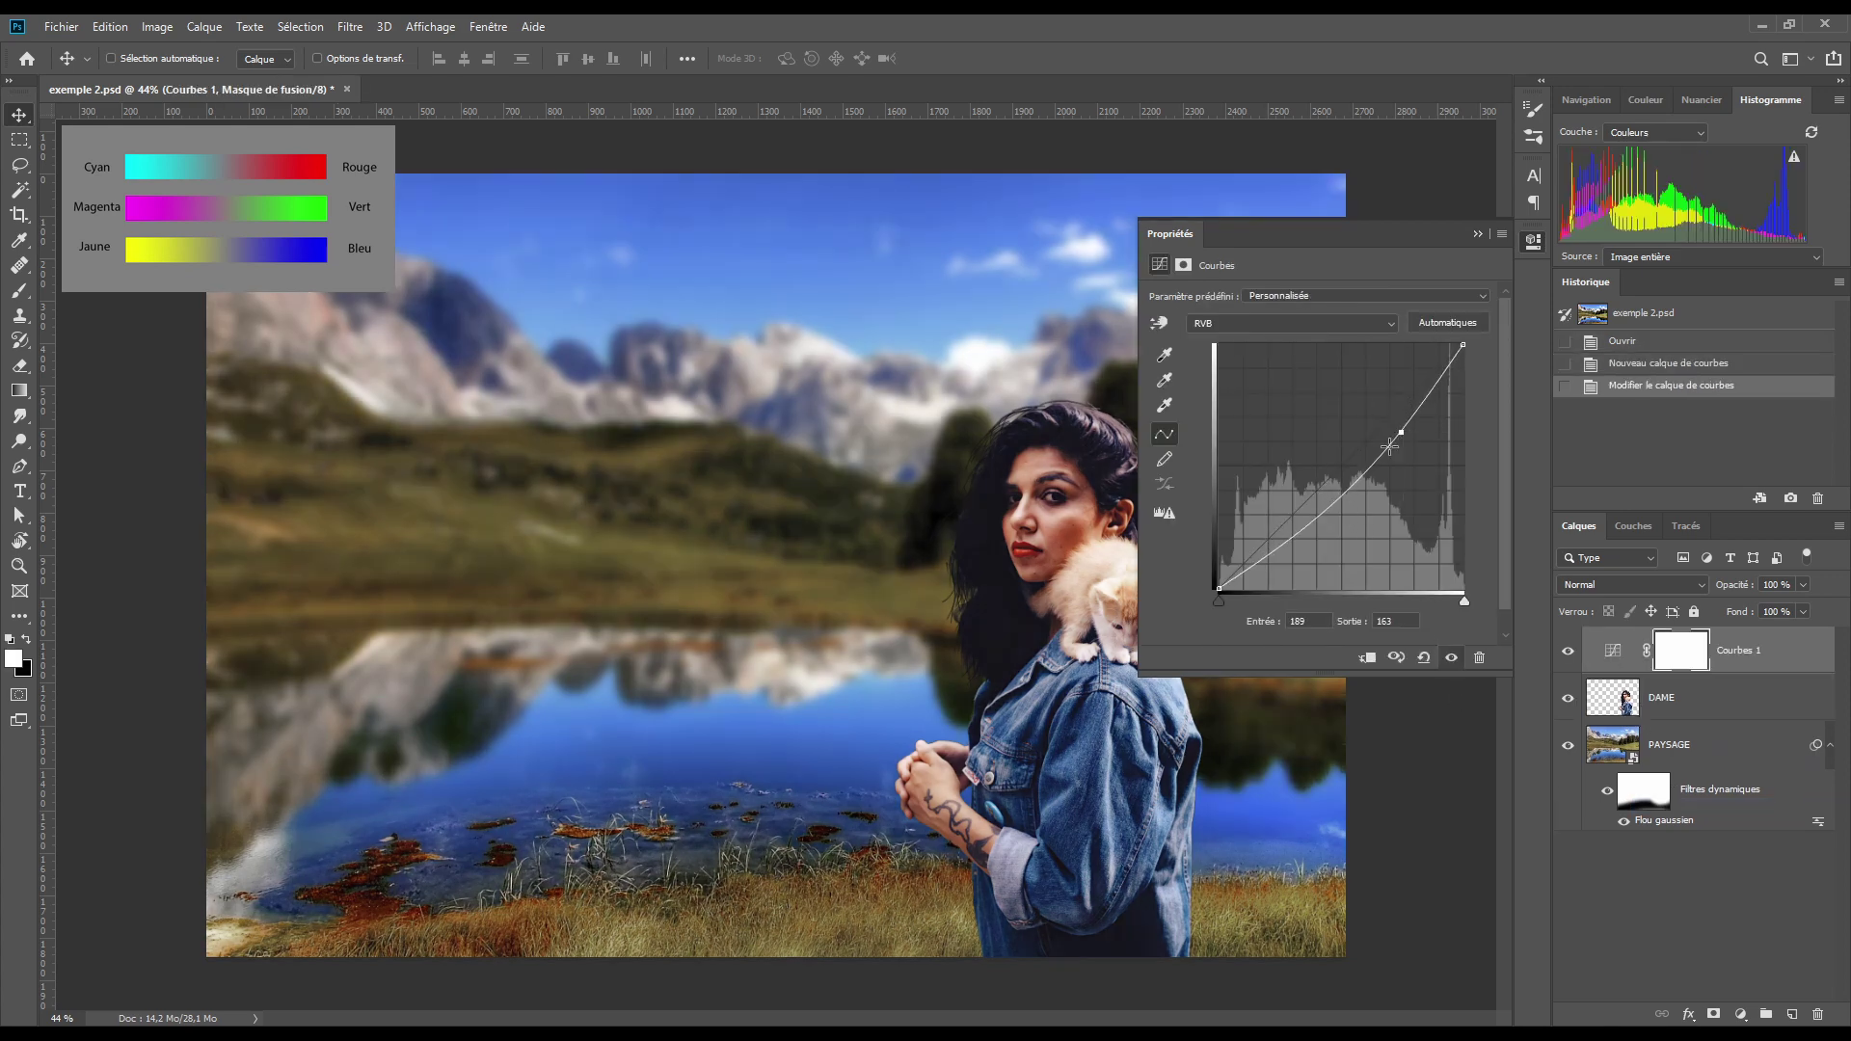
mouse_move(1320, 520)
left_mouse_down()
mouse_move(1309, 497)
mouse_move(1299, 524)
left_mouse_up()
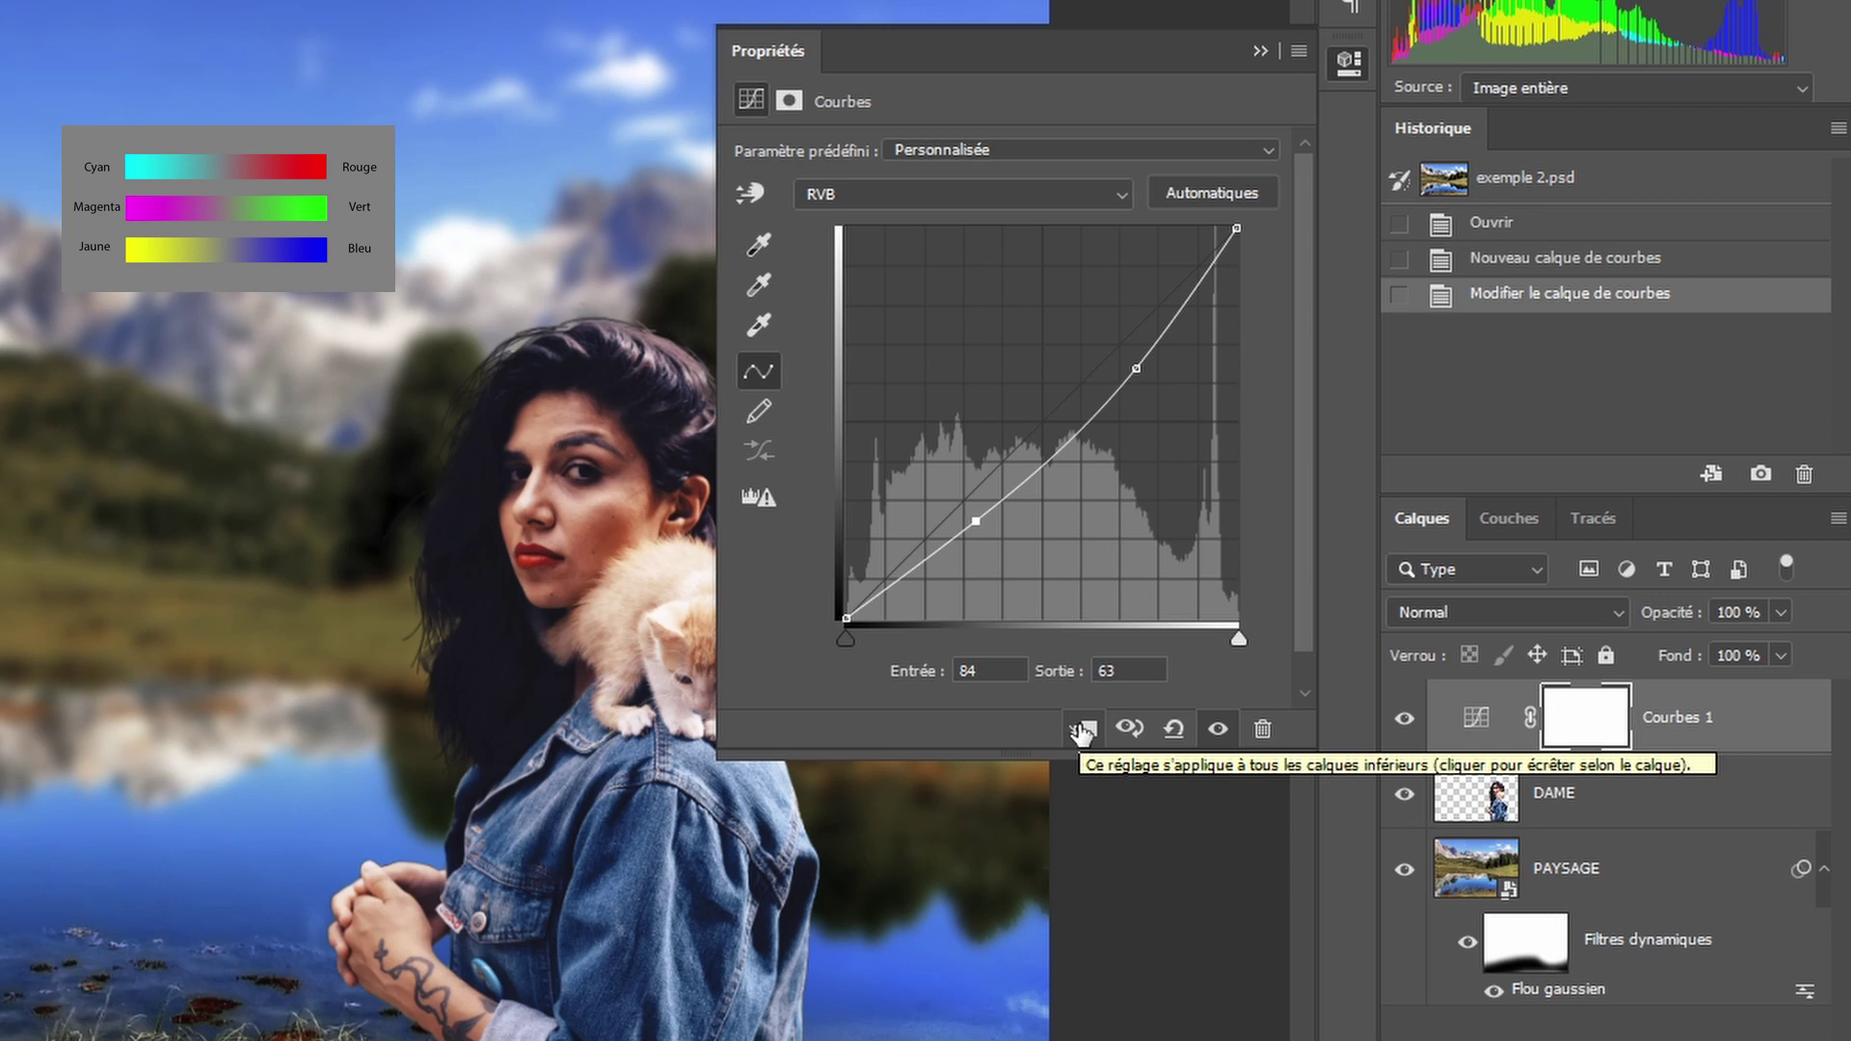
left_click(1081, 730)
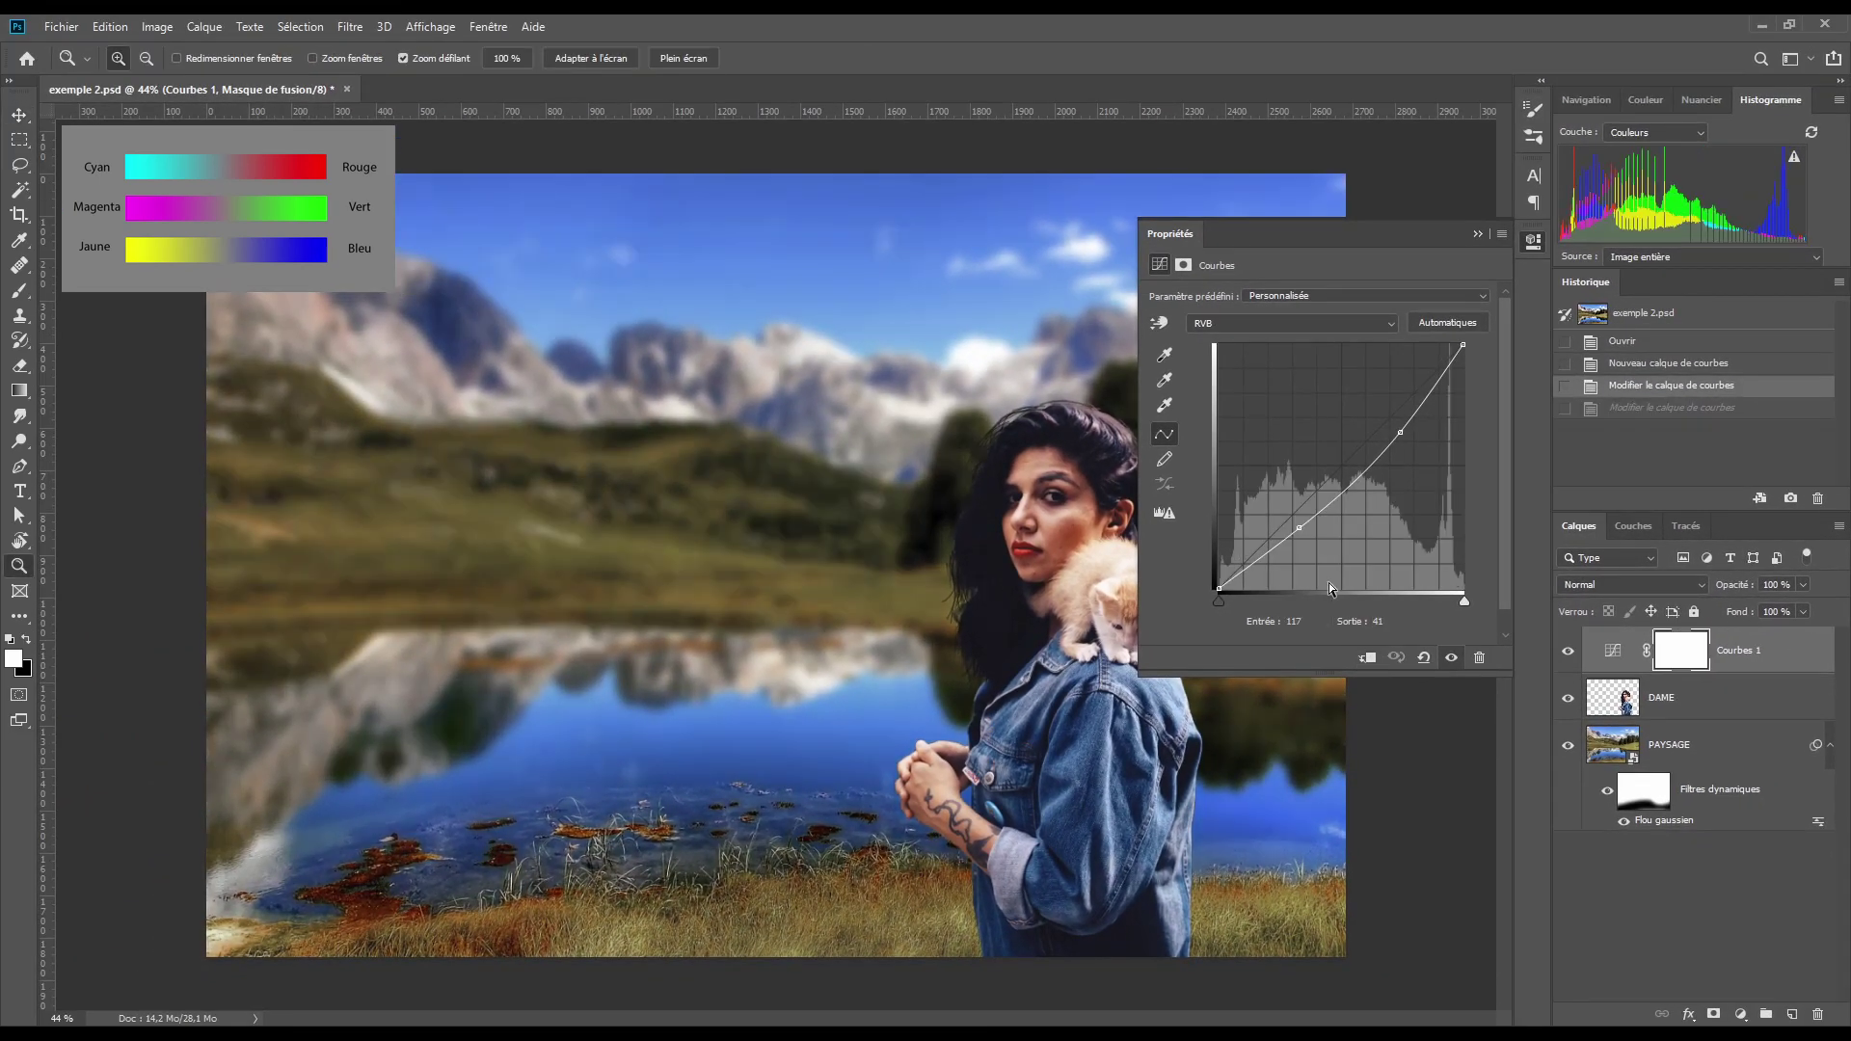
- Reset the curve and move its black point to input 15 to deepen the woman's shadows
left_click(1423, 658)
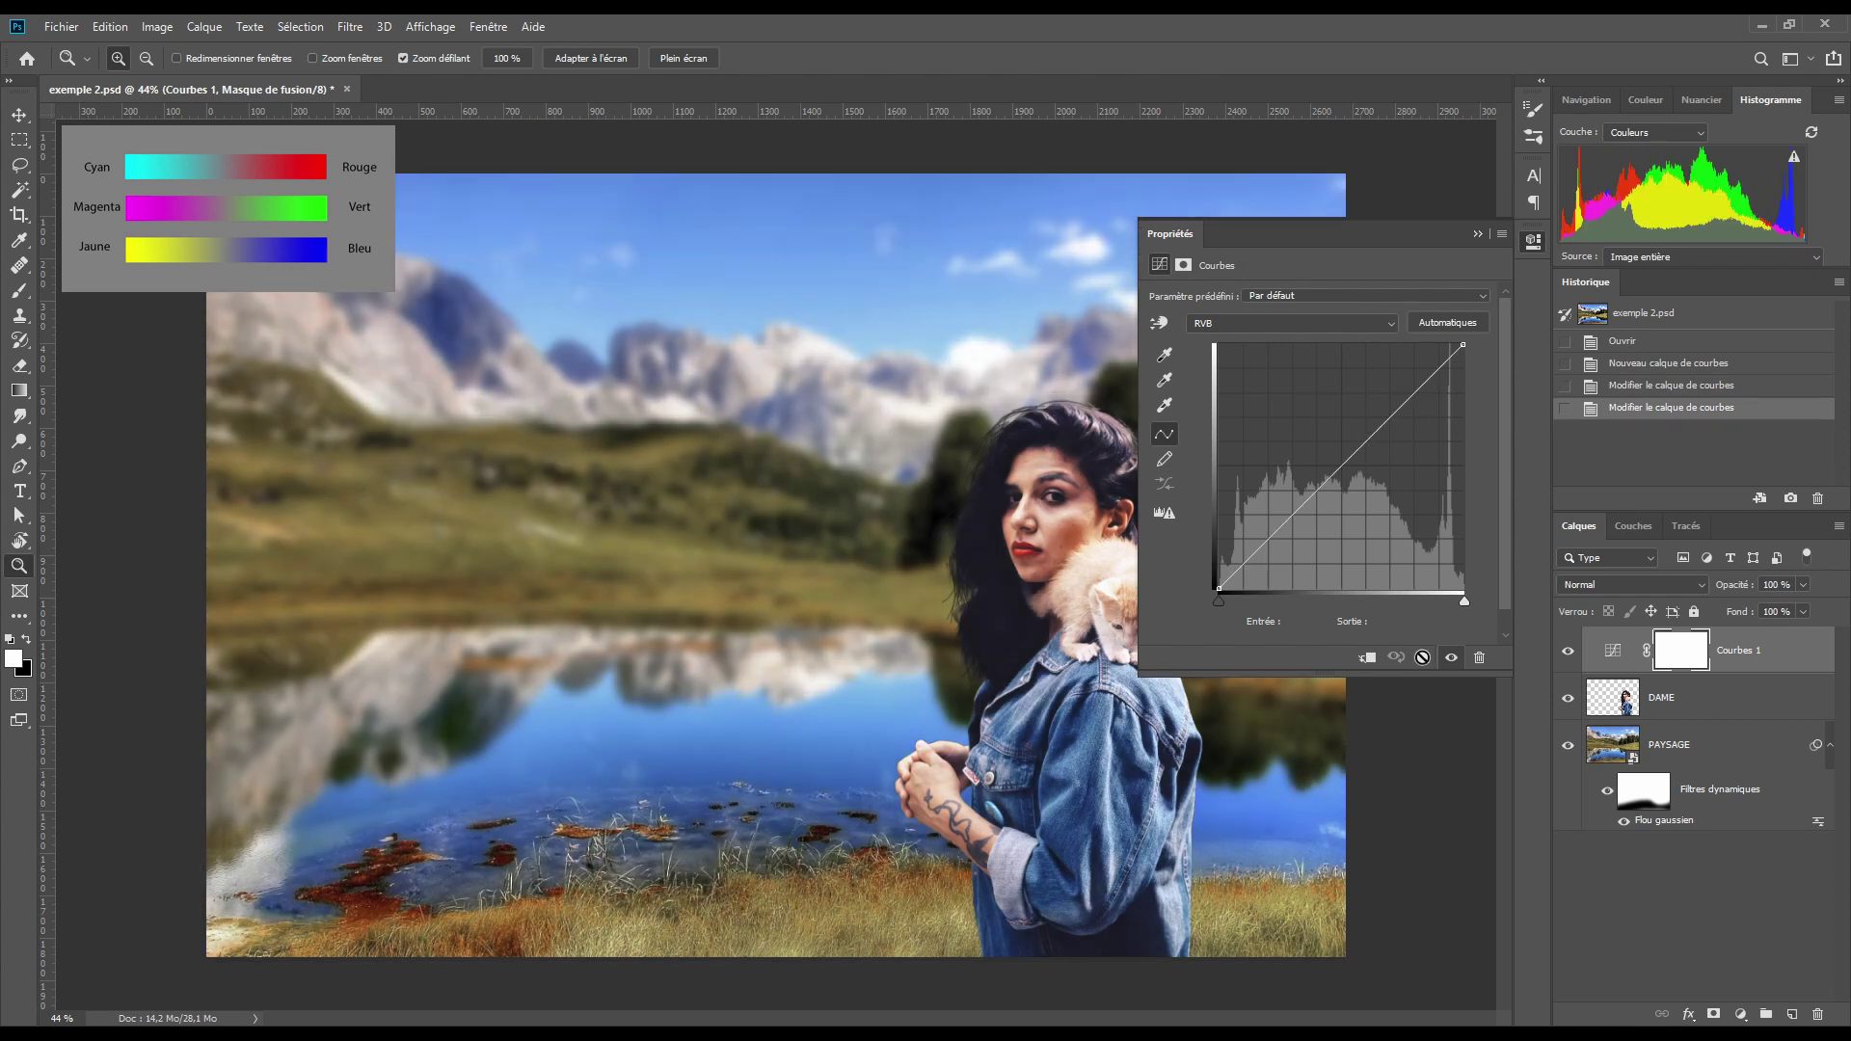
left_click(1055, 518)
left_click(1191, 791)
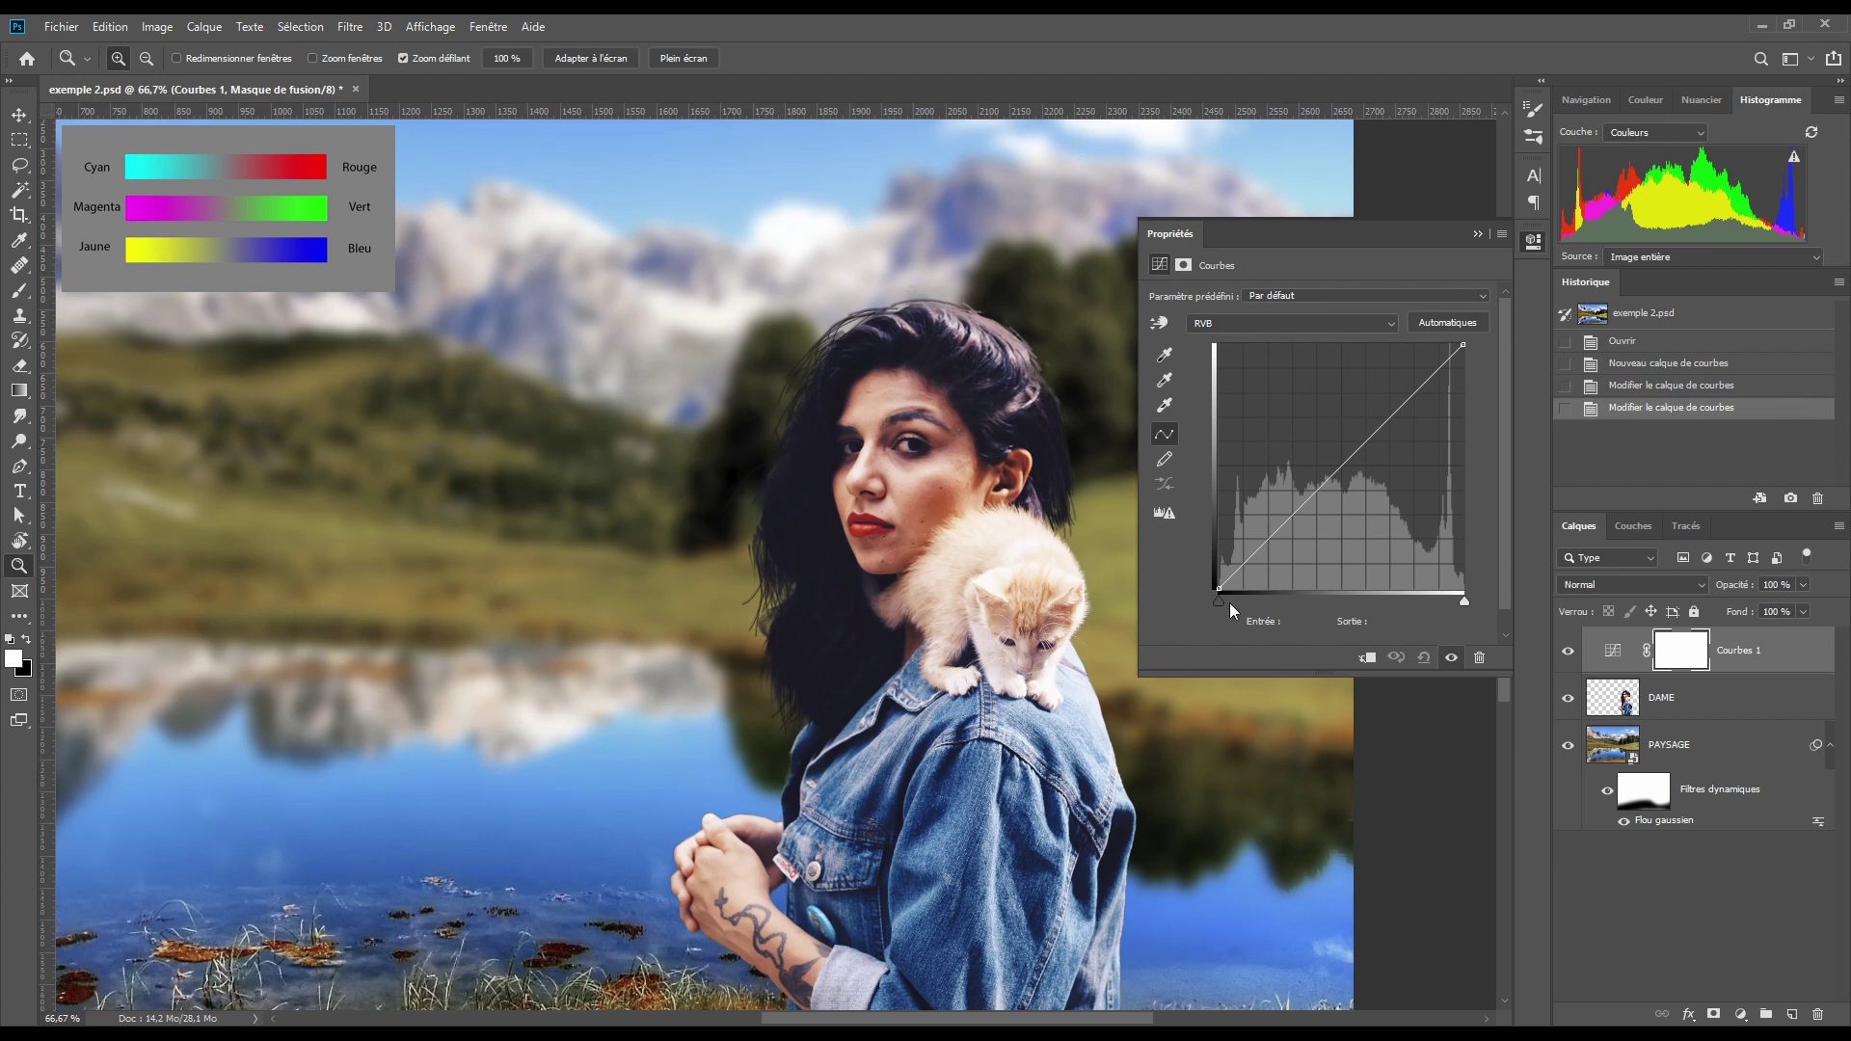
left_click_drag(1217, 601, 1234, 608)
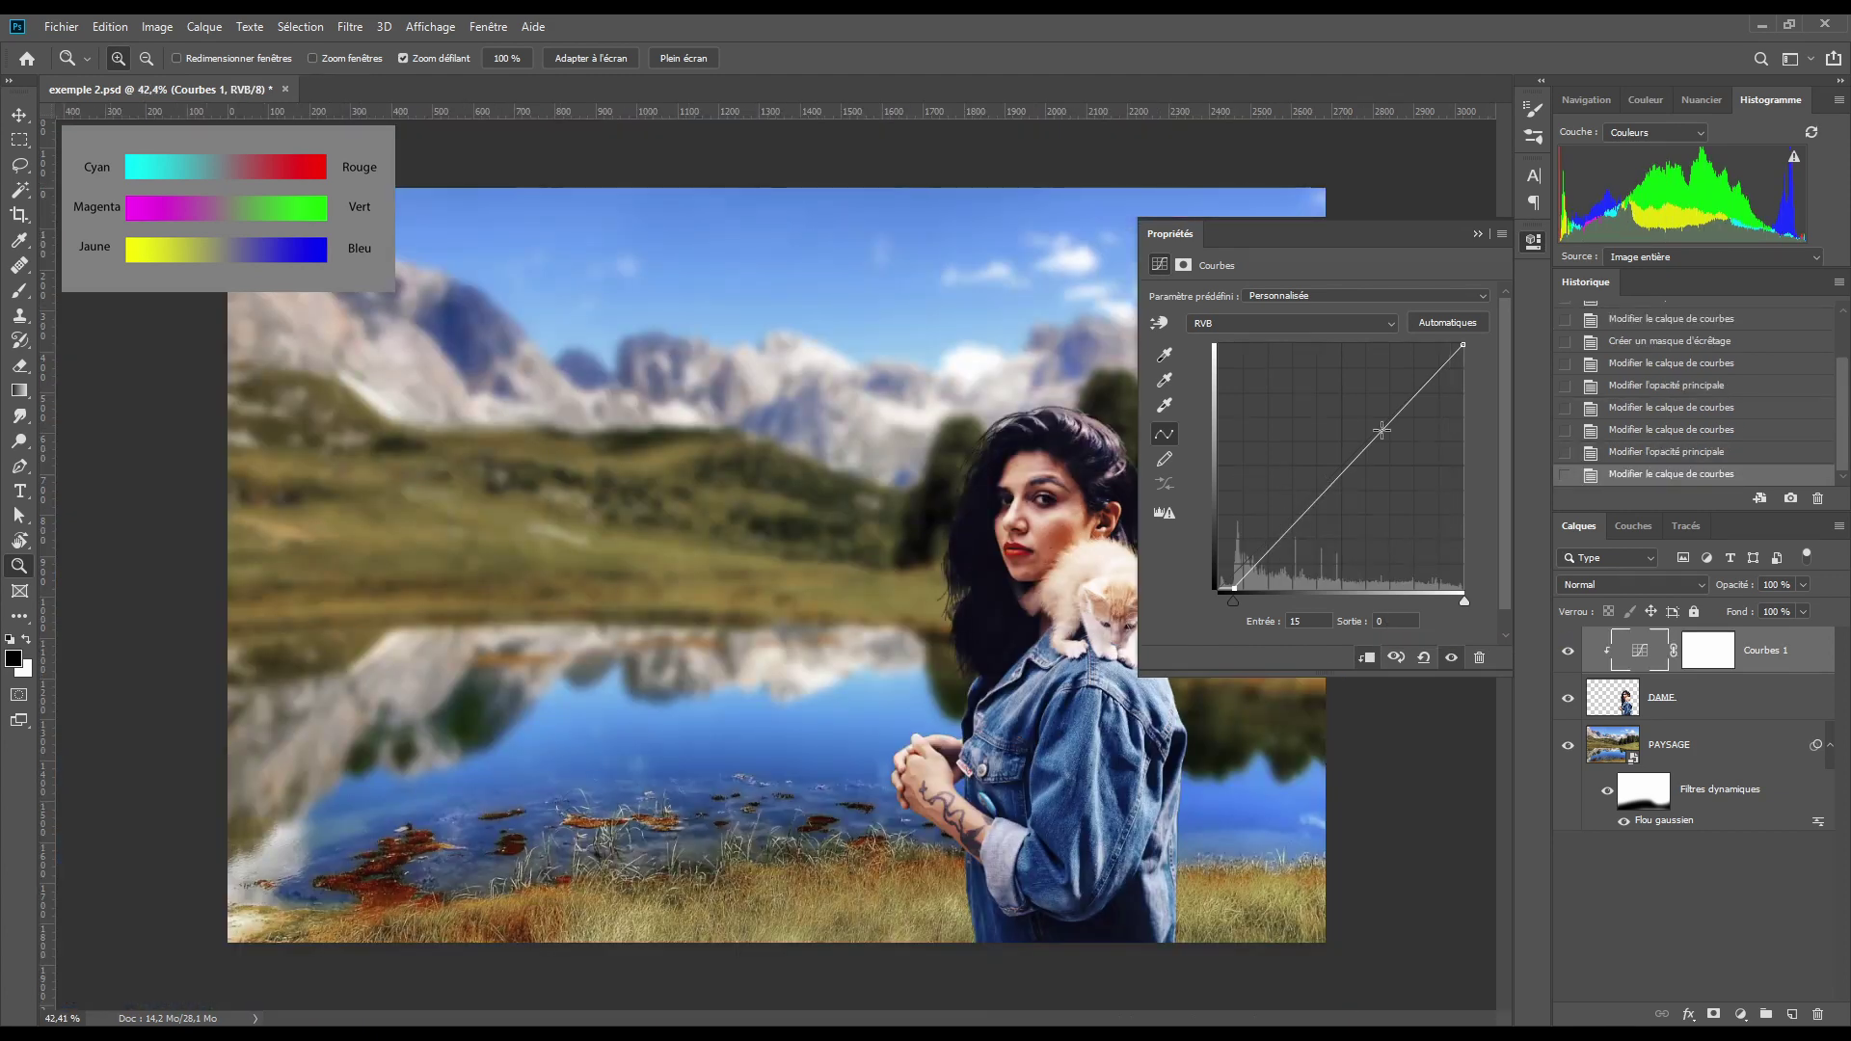
- In the Rouge channel of the woman's Curves adjustment, add a highlight point at input 200 with output 155
left_click(1280, 322)
left_click(1245, 349)
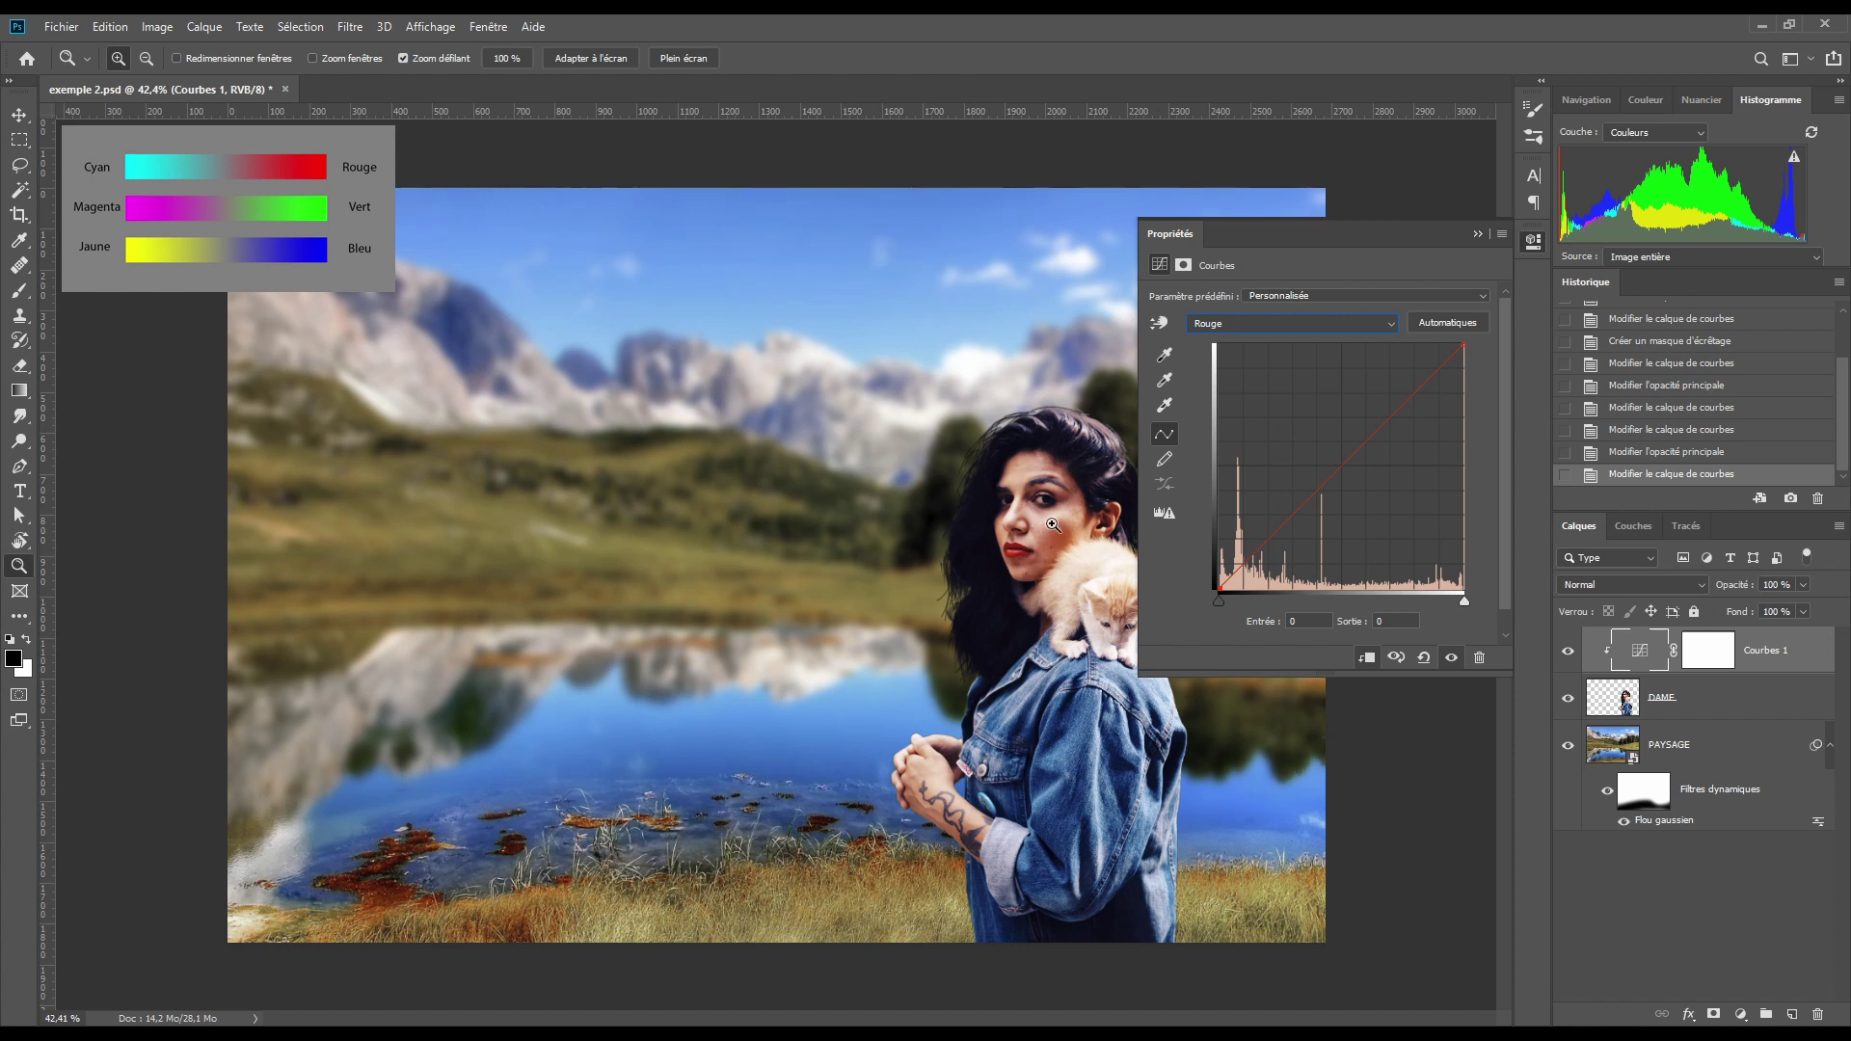
left_click(1388, 420)
left_click(1258, 620)
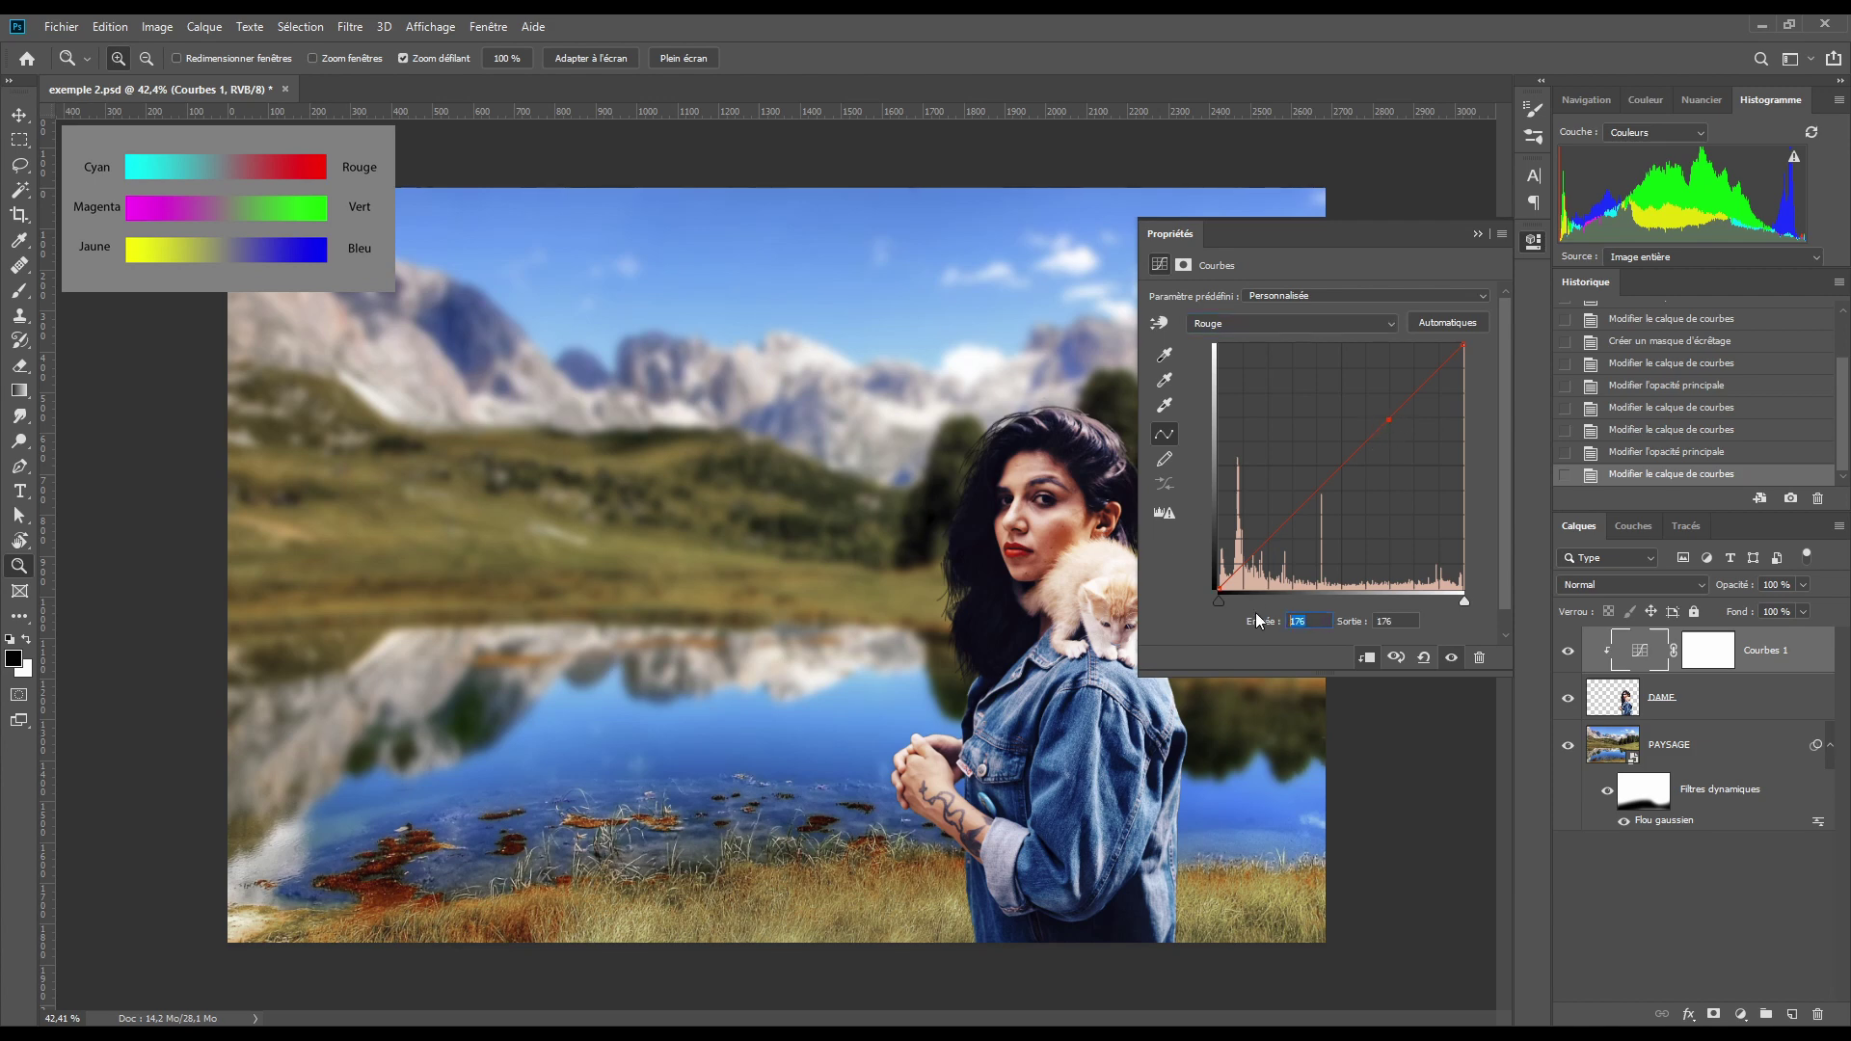
type("200")
type("155")
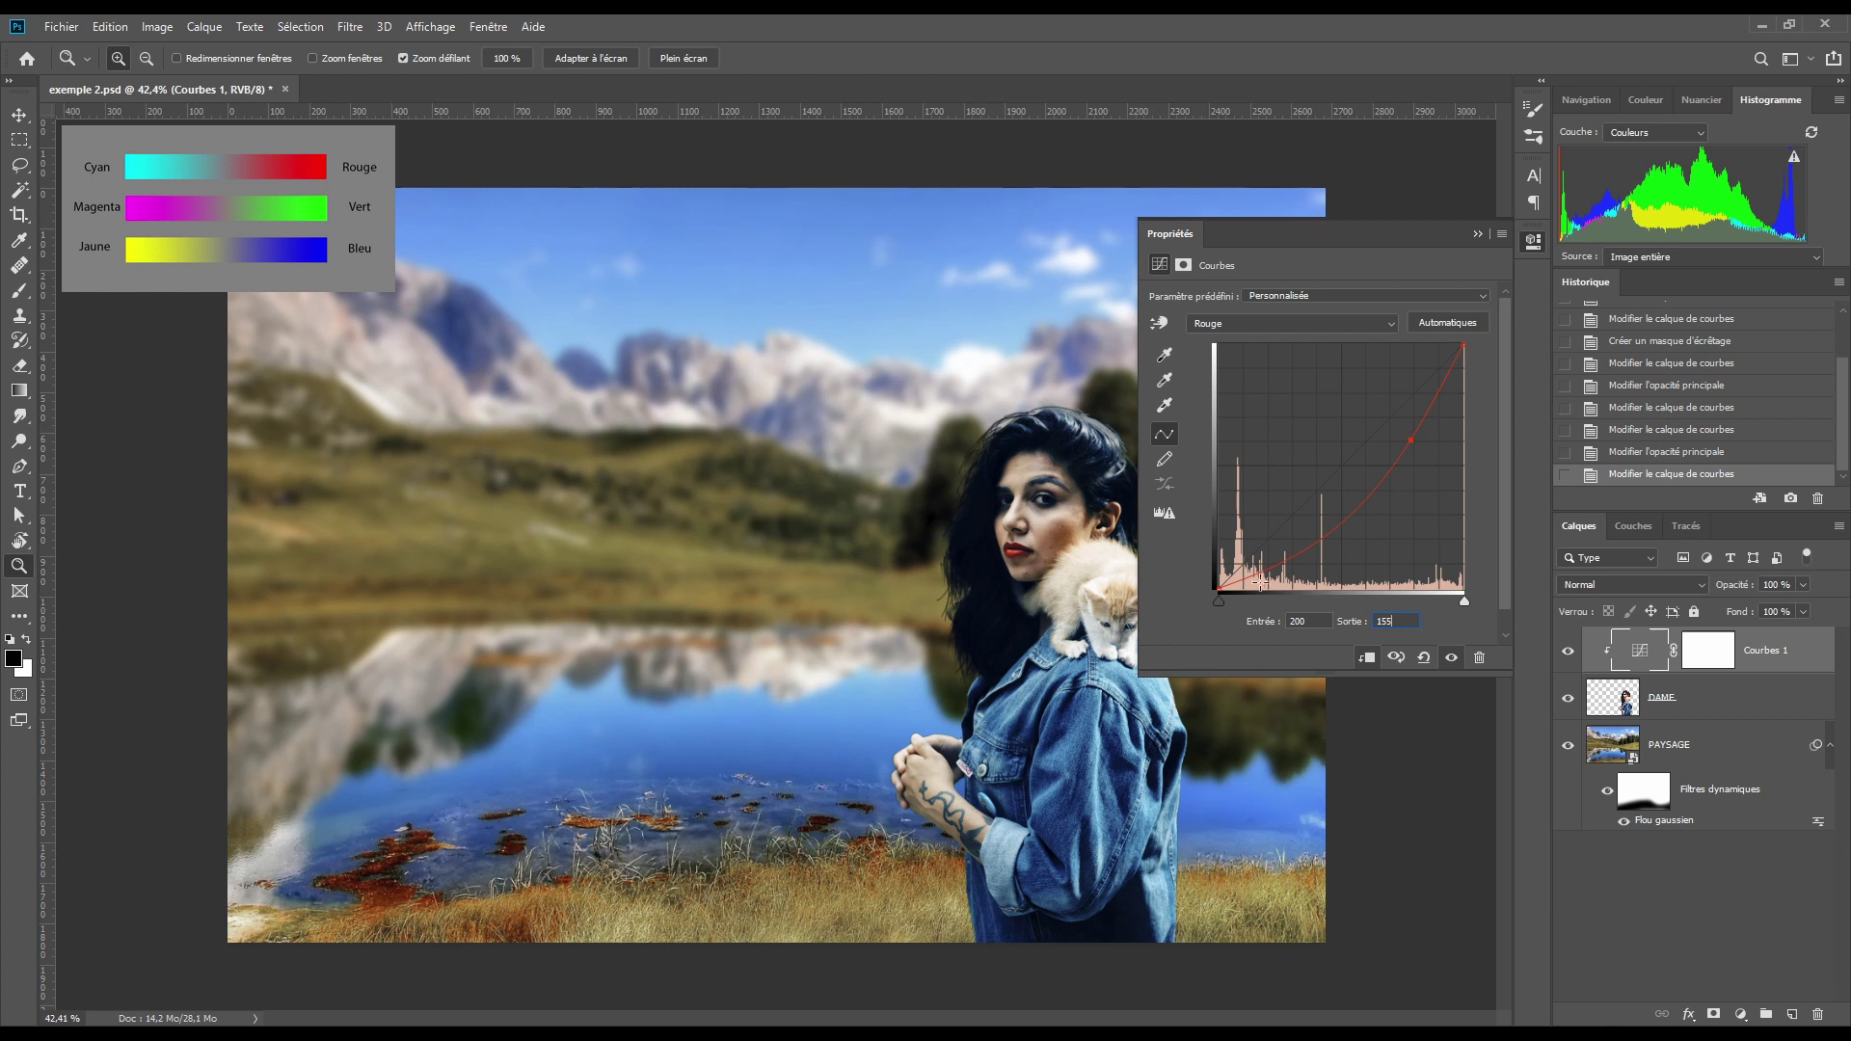
- Add a second Rouge curve point at input 121 with output 109 to balance the midtones
left_click_drag(1302, 552, 1319, 494)
key("shift+Tab")
type("121")
key("Tab")
type("109")
- In the Vert channel, add a highlight point at input 200 with output 170
scroll(1350, 626, "up", 2)
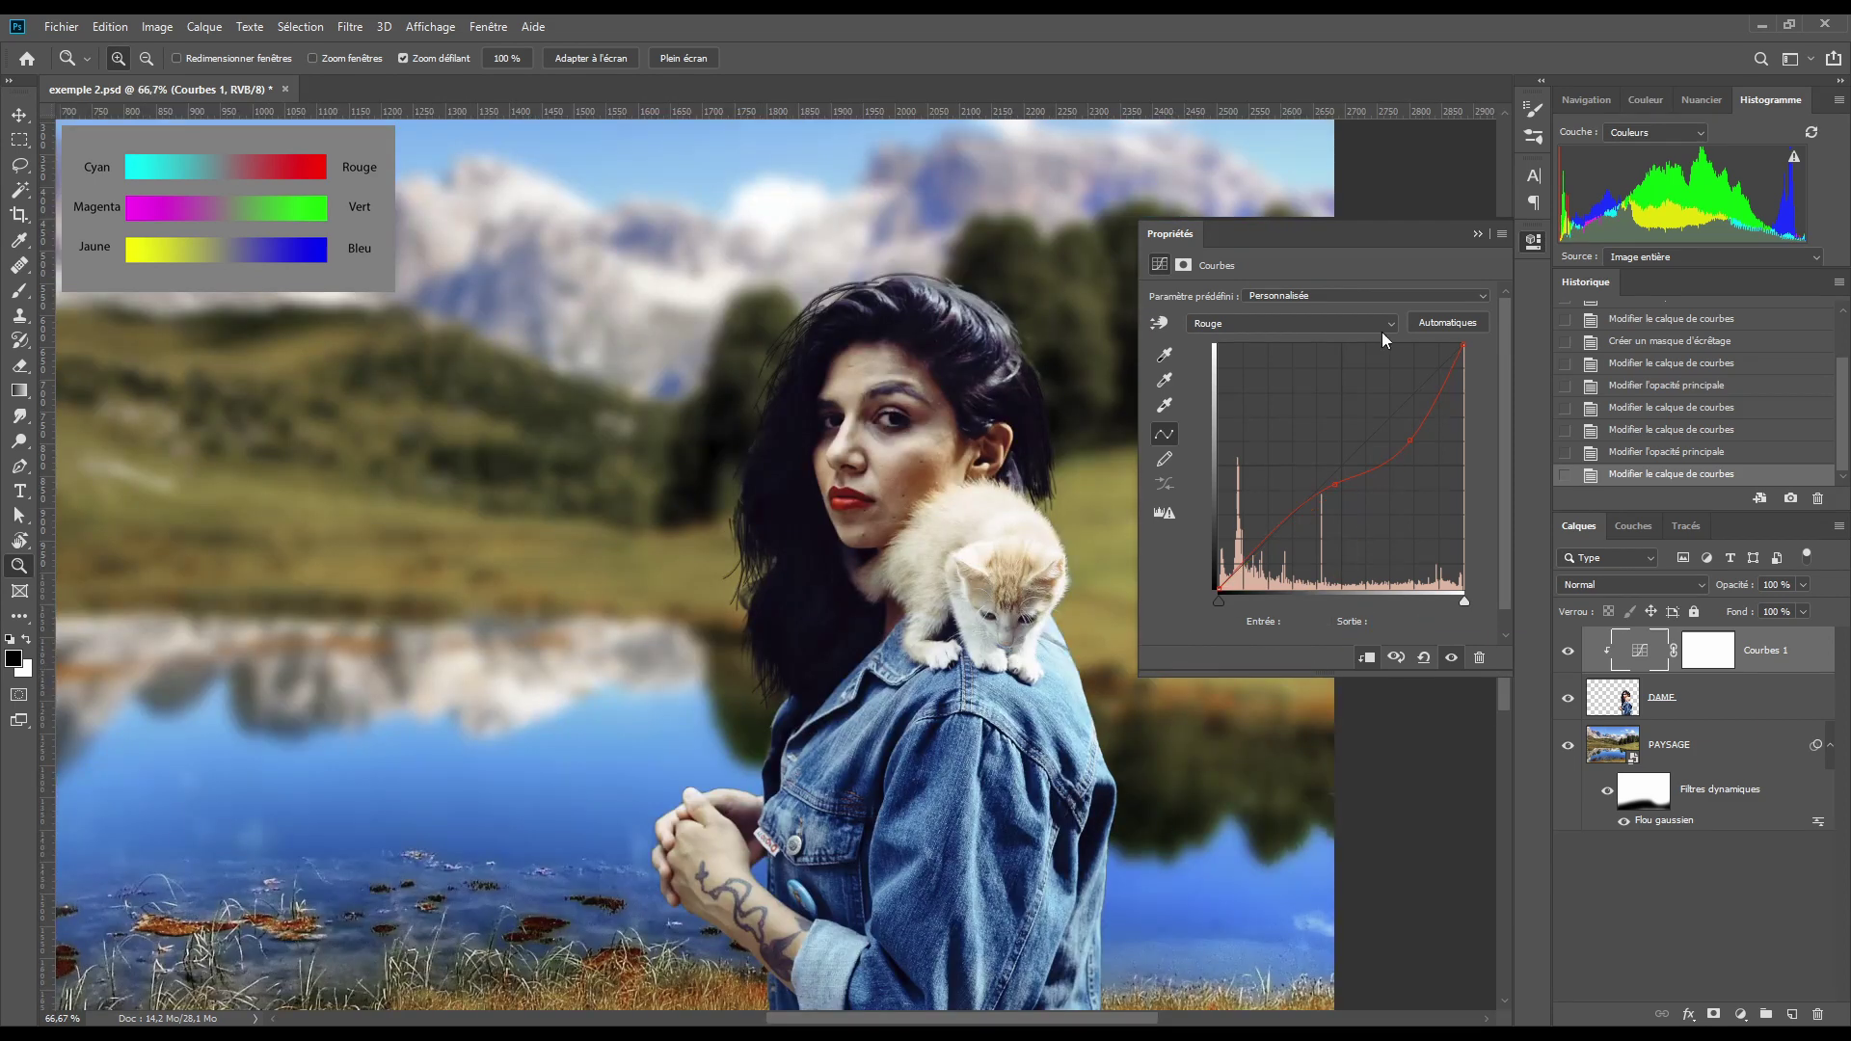
left_click(1251, 326)
left_click(1245, 372)
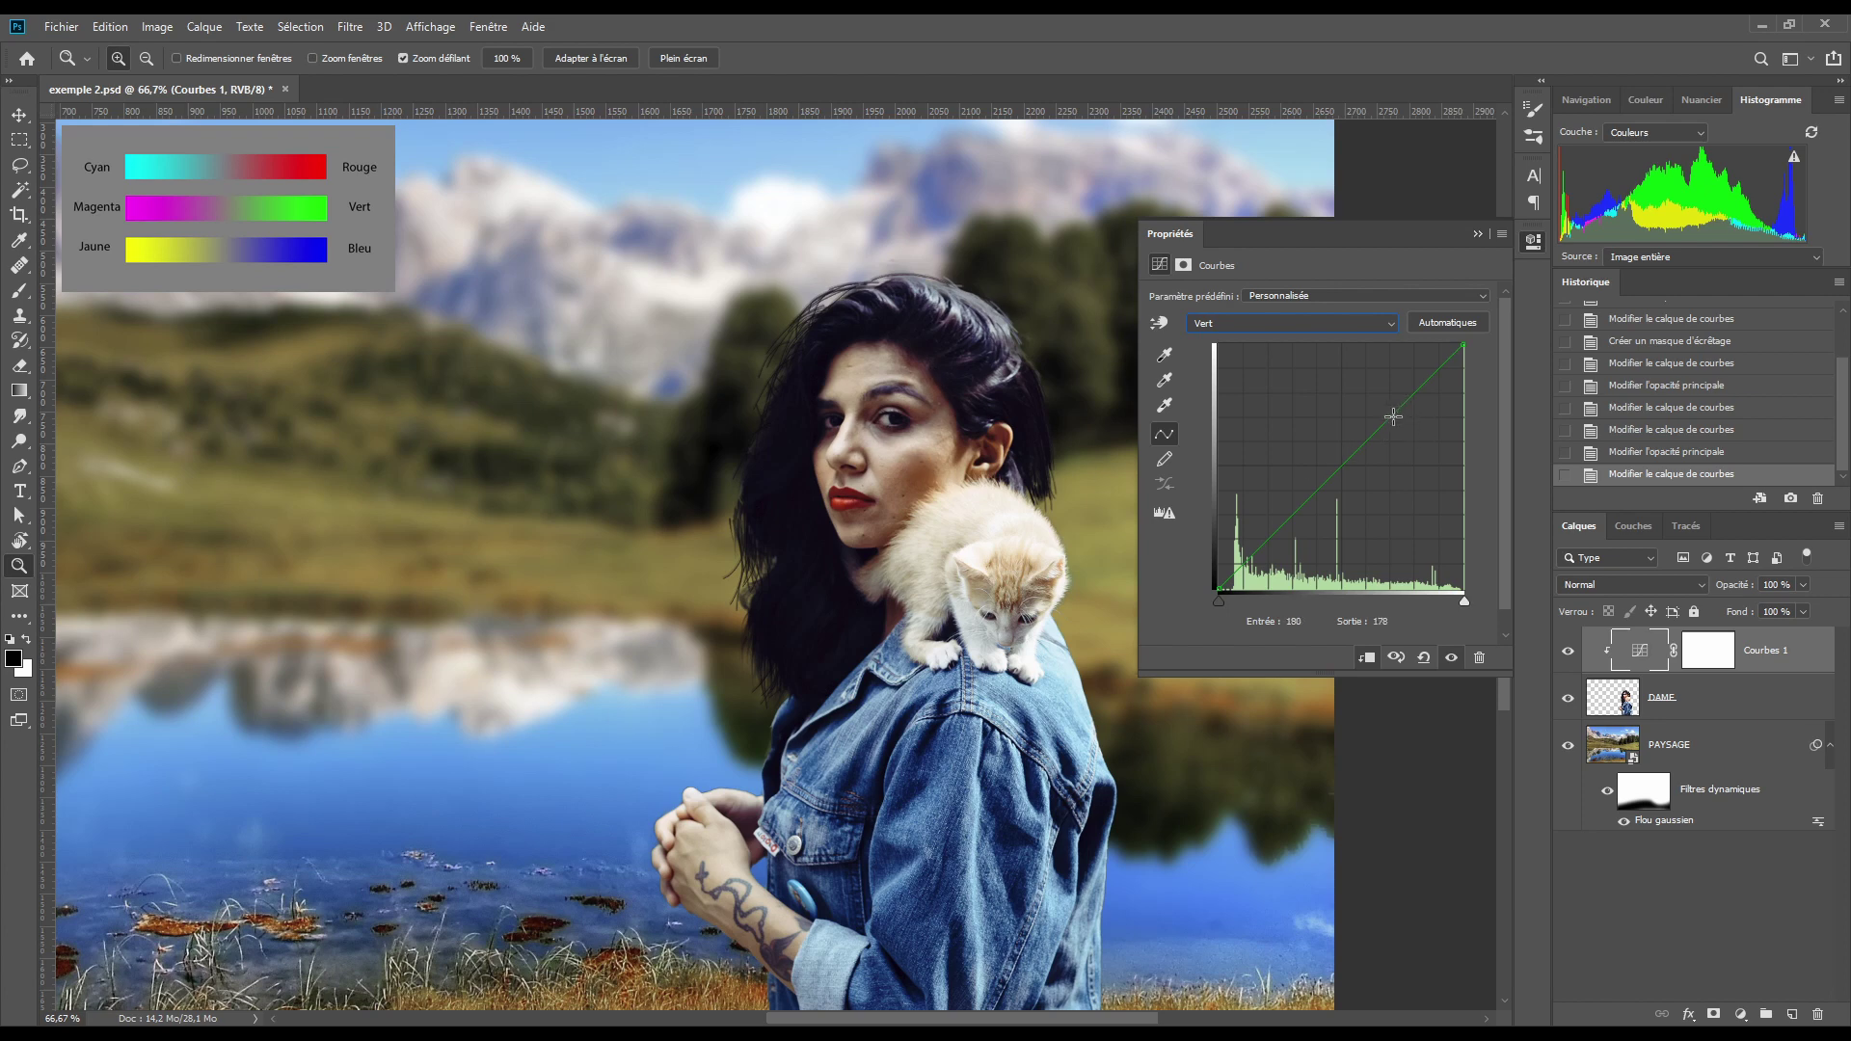
left_click_drag(1402, 405, 1395, 435)
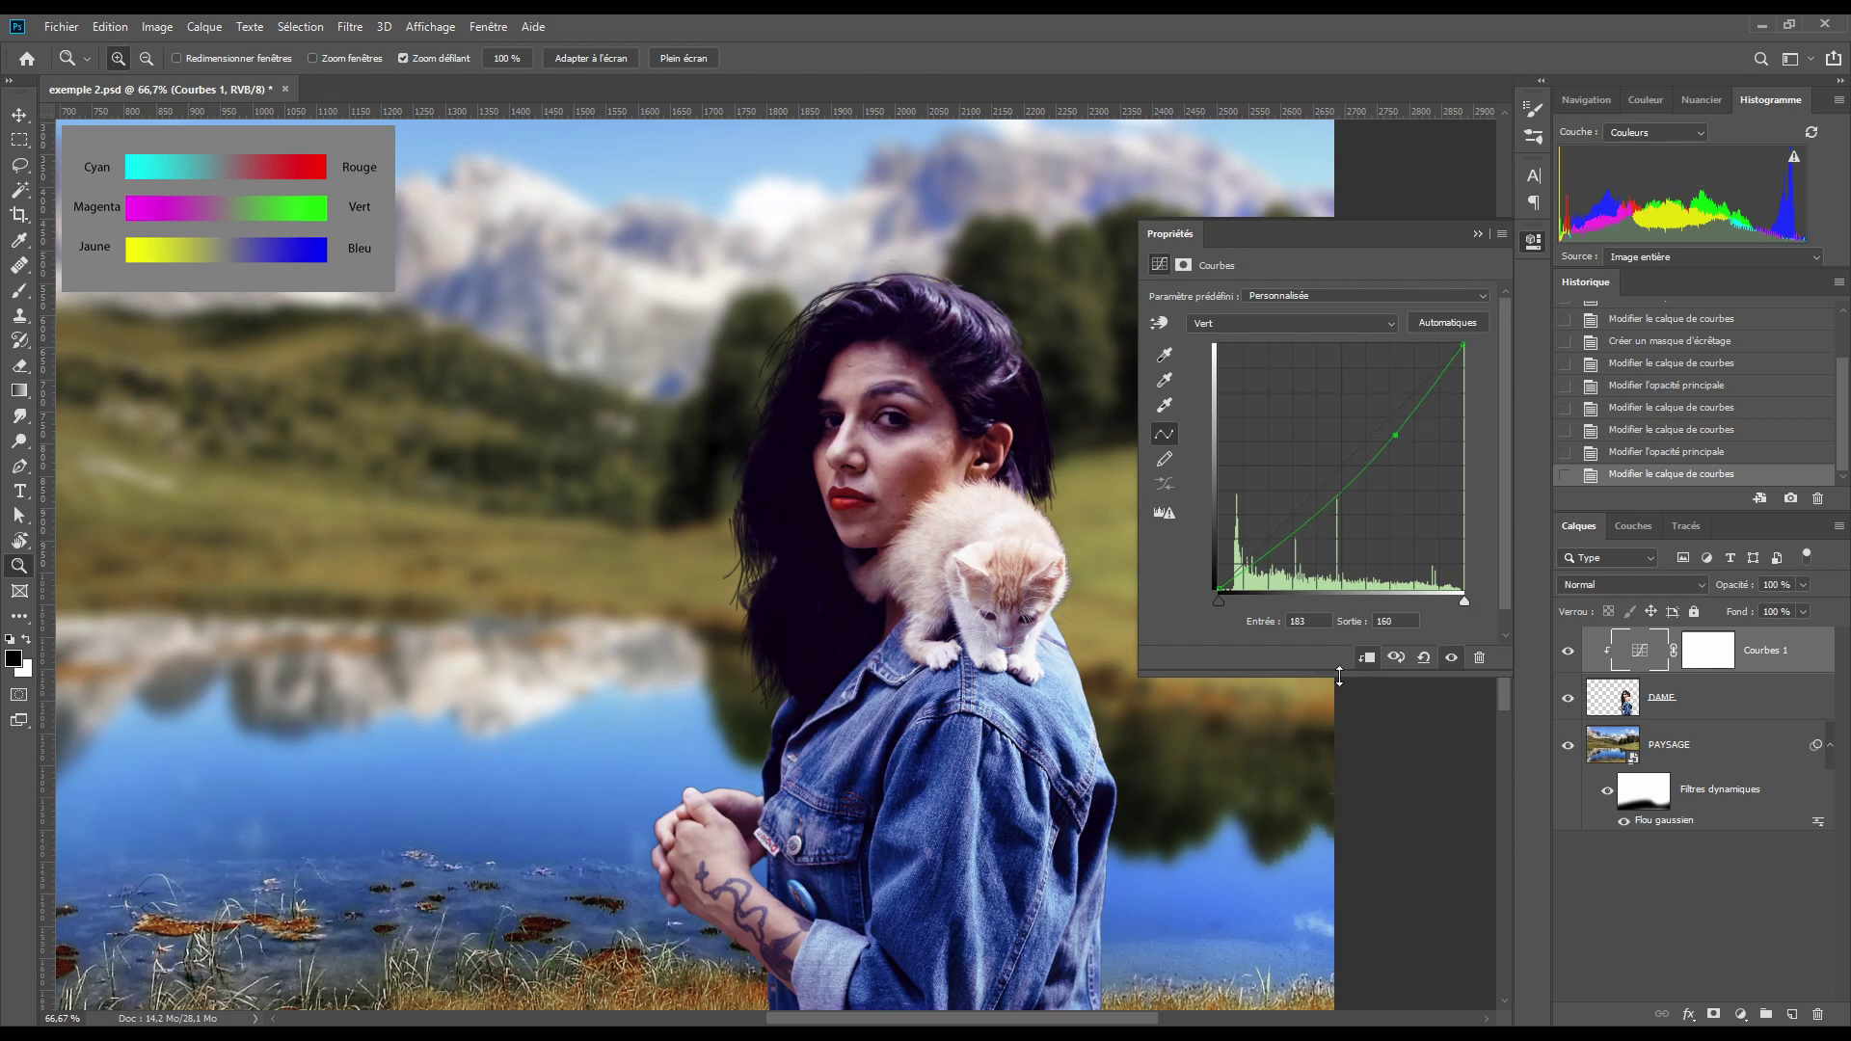
type("200")
key("Tab")
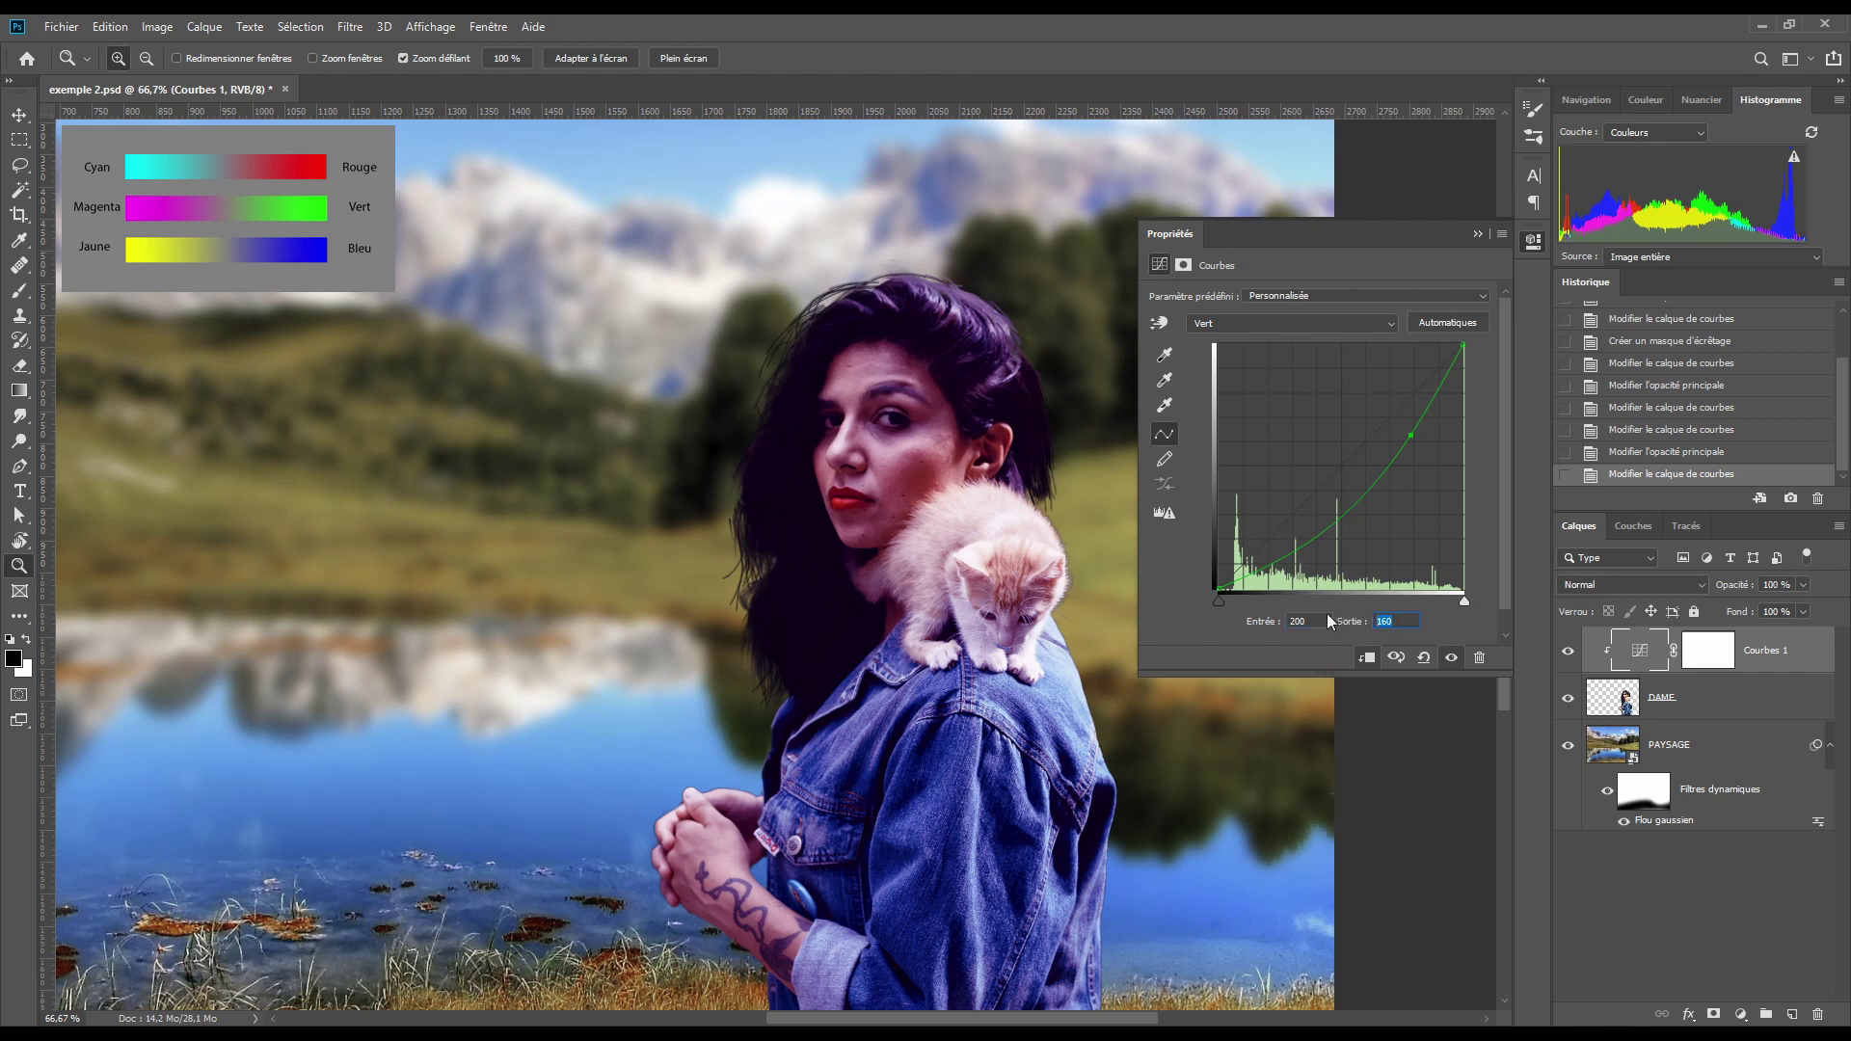
type("170")
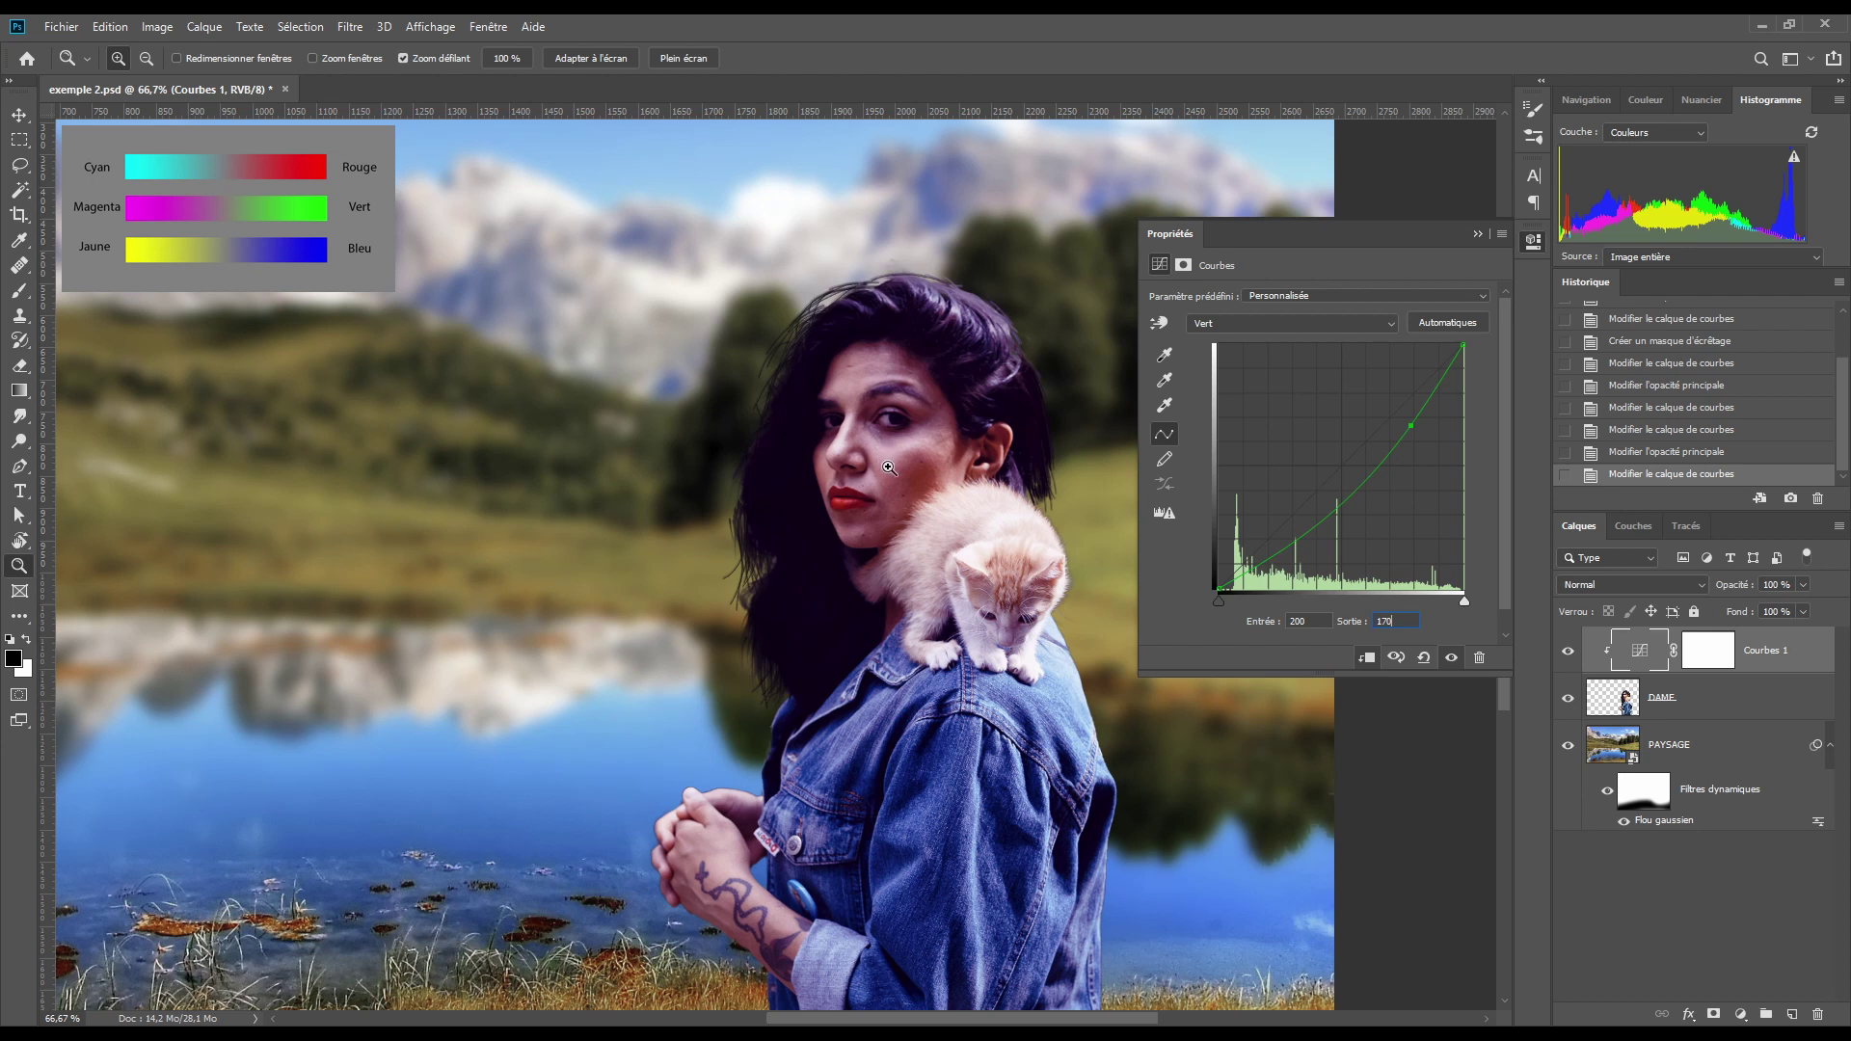
- Add a lower point to the Vert curve at input 90 with output 90
left_click(1300, 537)
left_click_drag(1300, 537, 1311, 506)
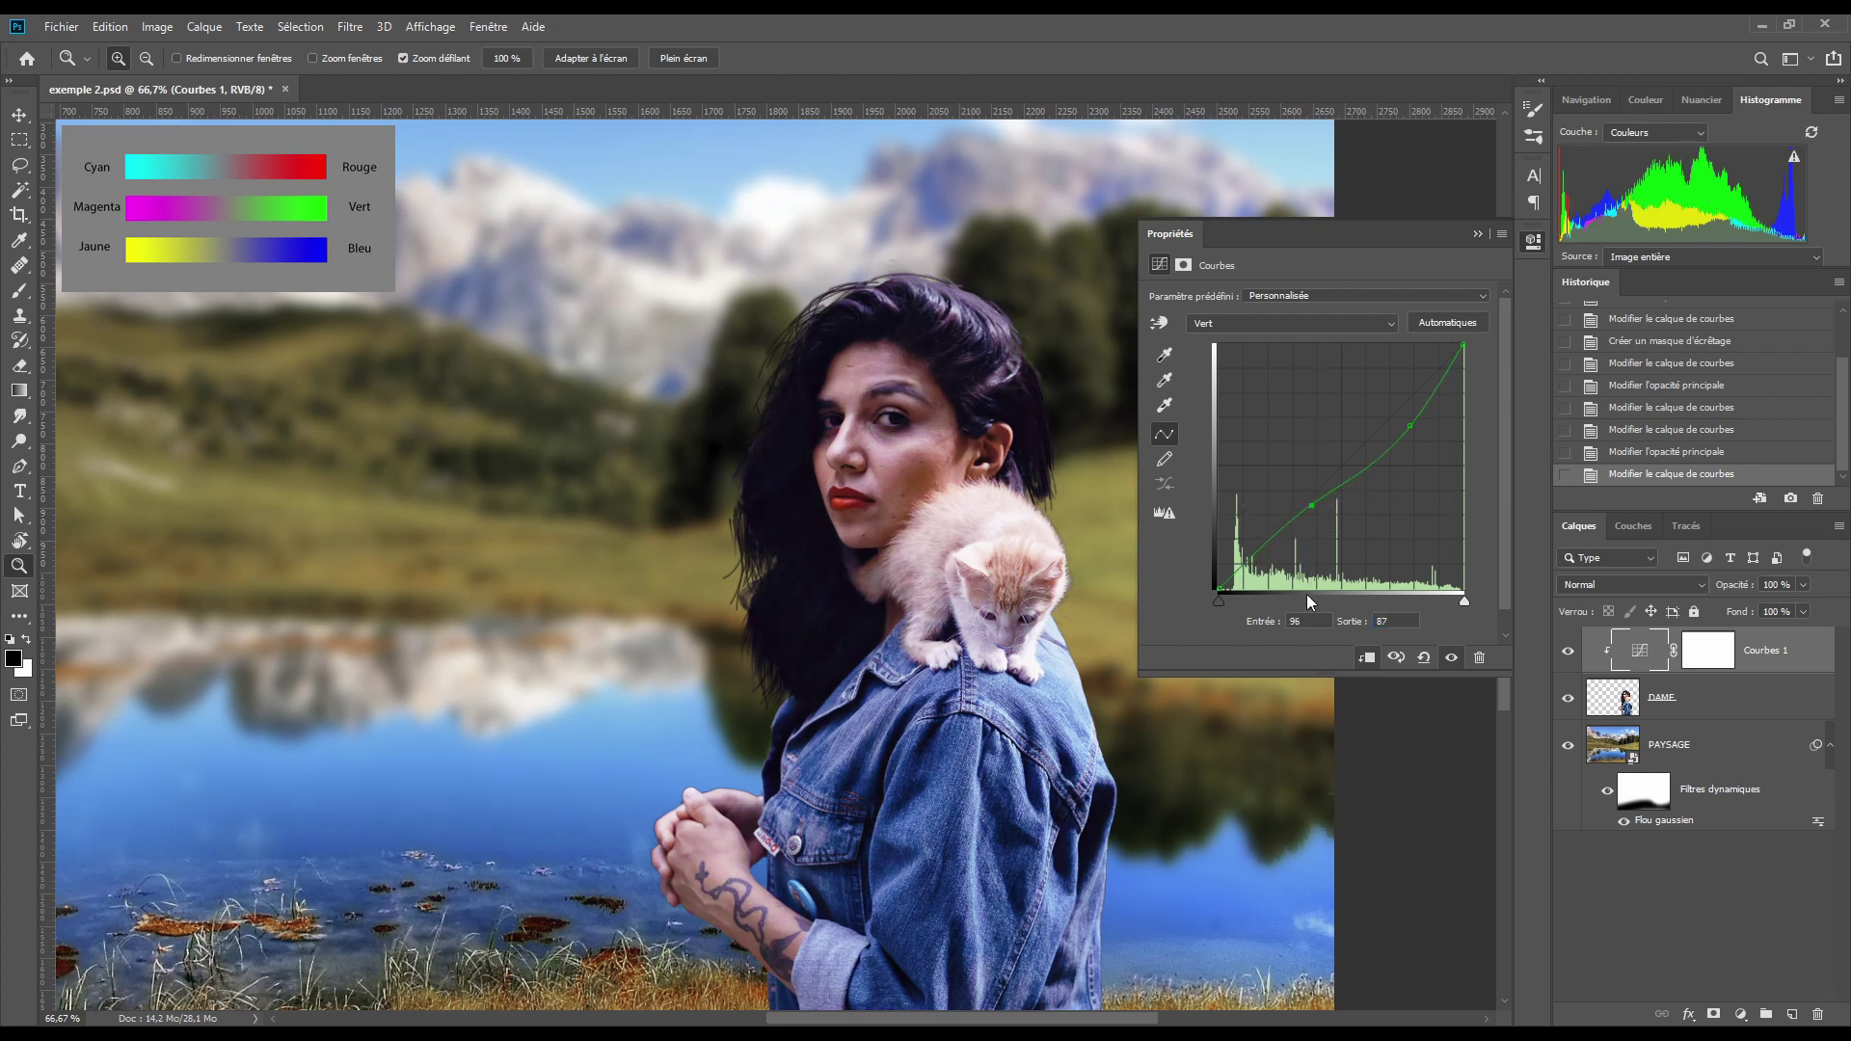
double_click(1295, 622)
type("90")
key("Tab")
type("90")
key("Return")
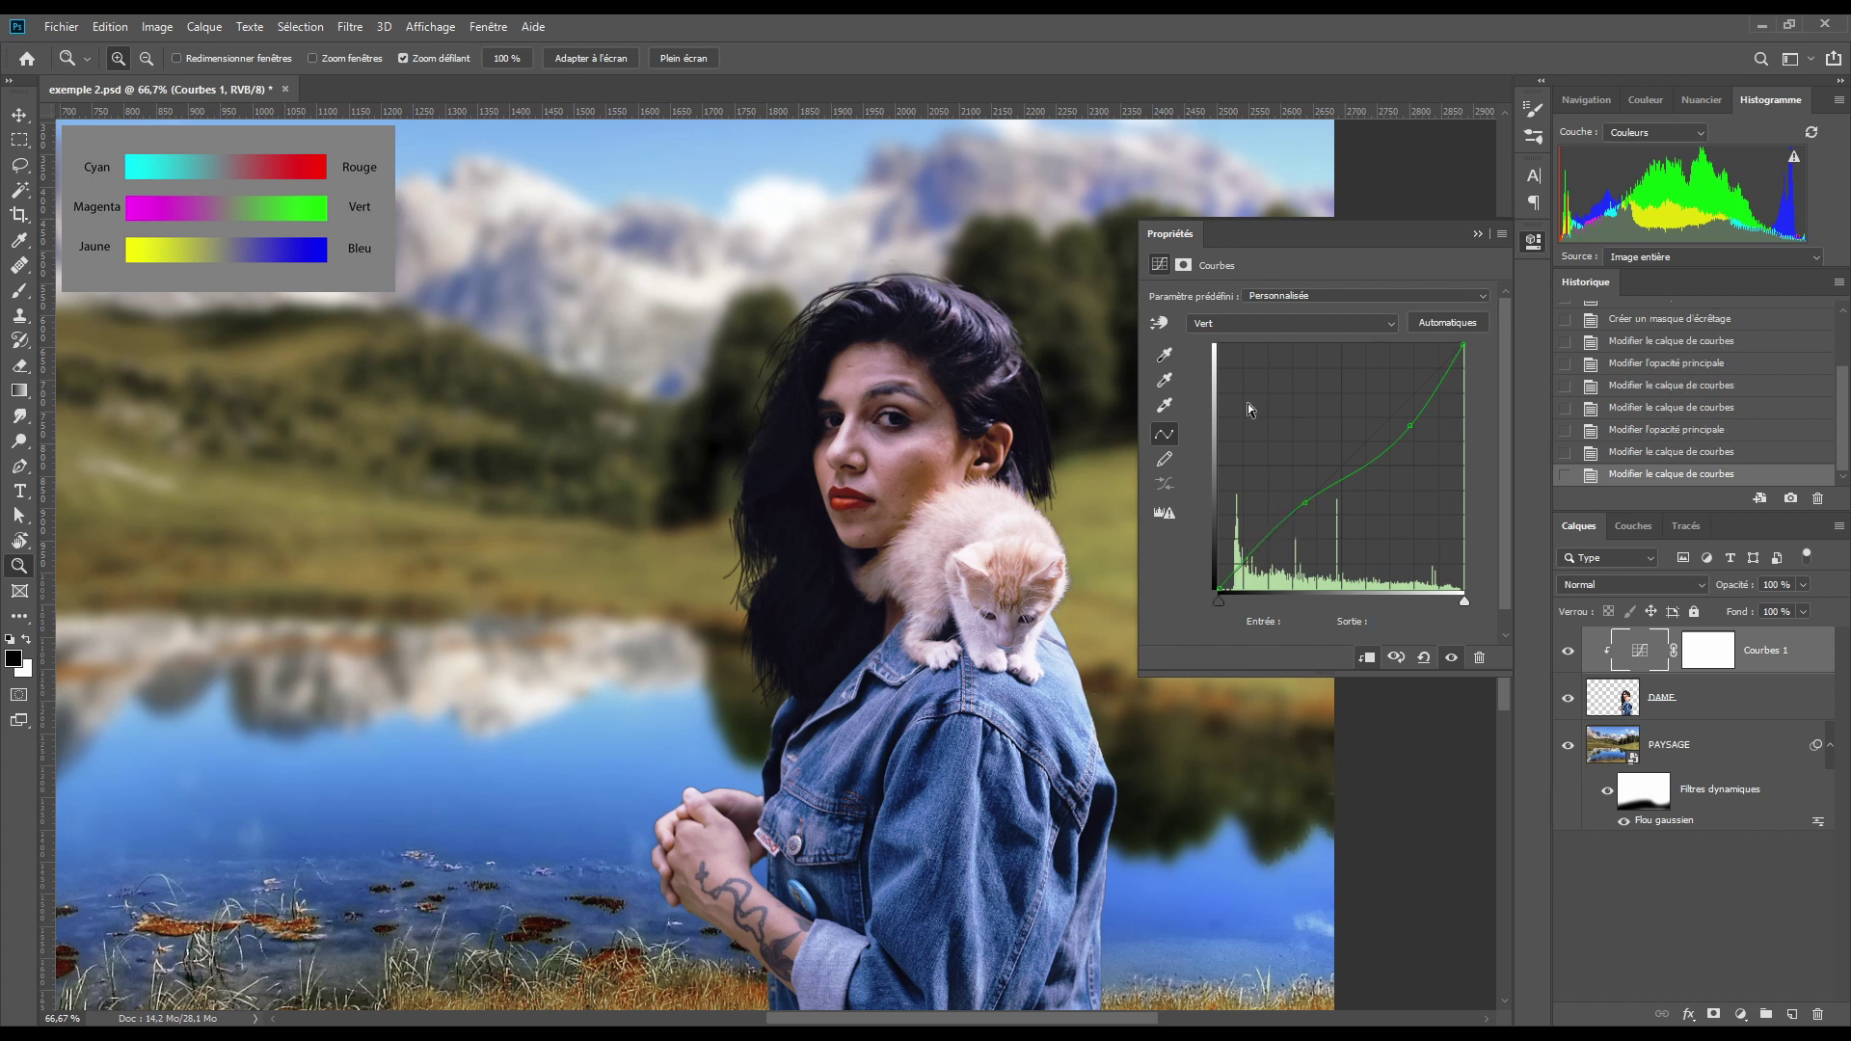
- In the Bleu channel, add a point at input 190 with output 160 and raise another to input 111, output 104
left_click(1253, 332)
left_click(1236, 379)
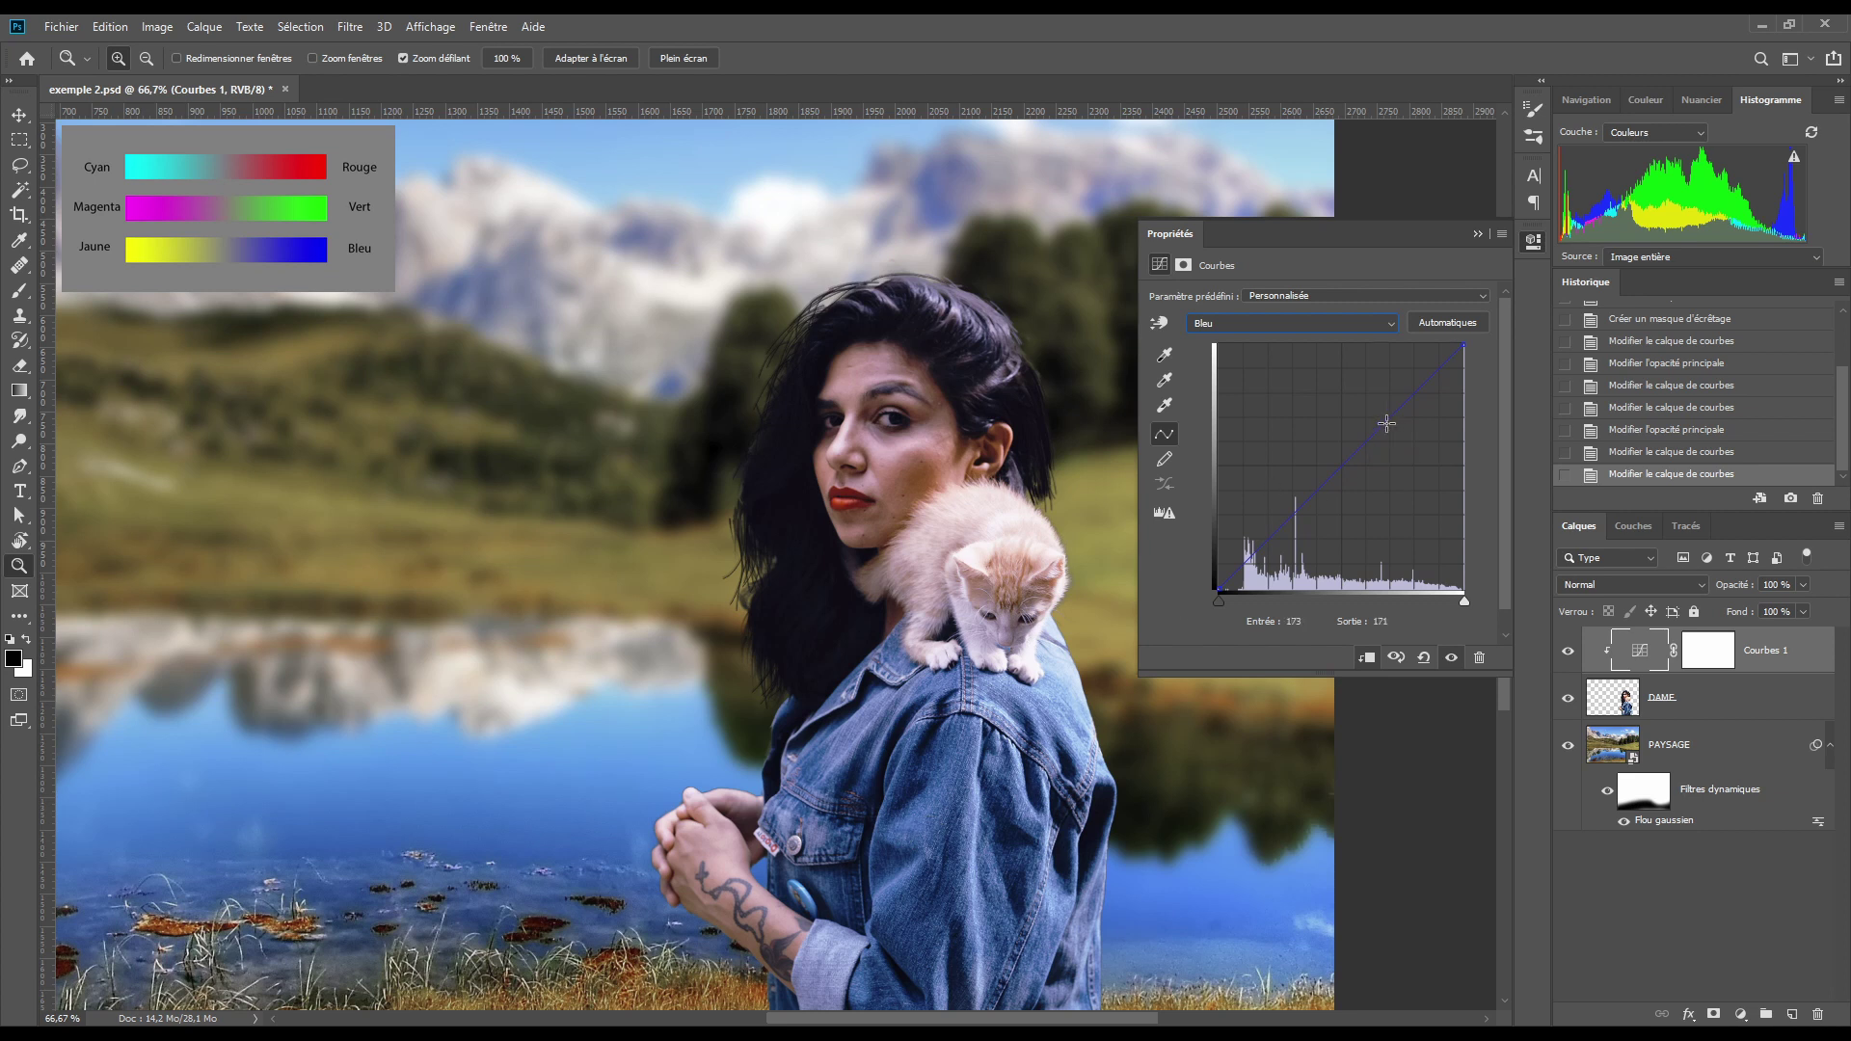
left_click(1381, 422)
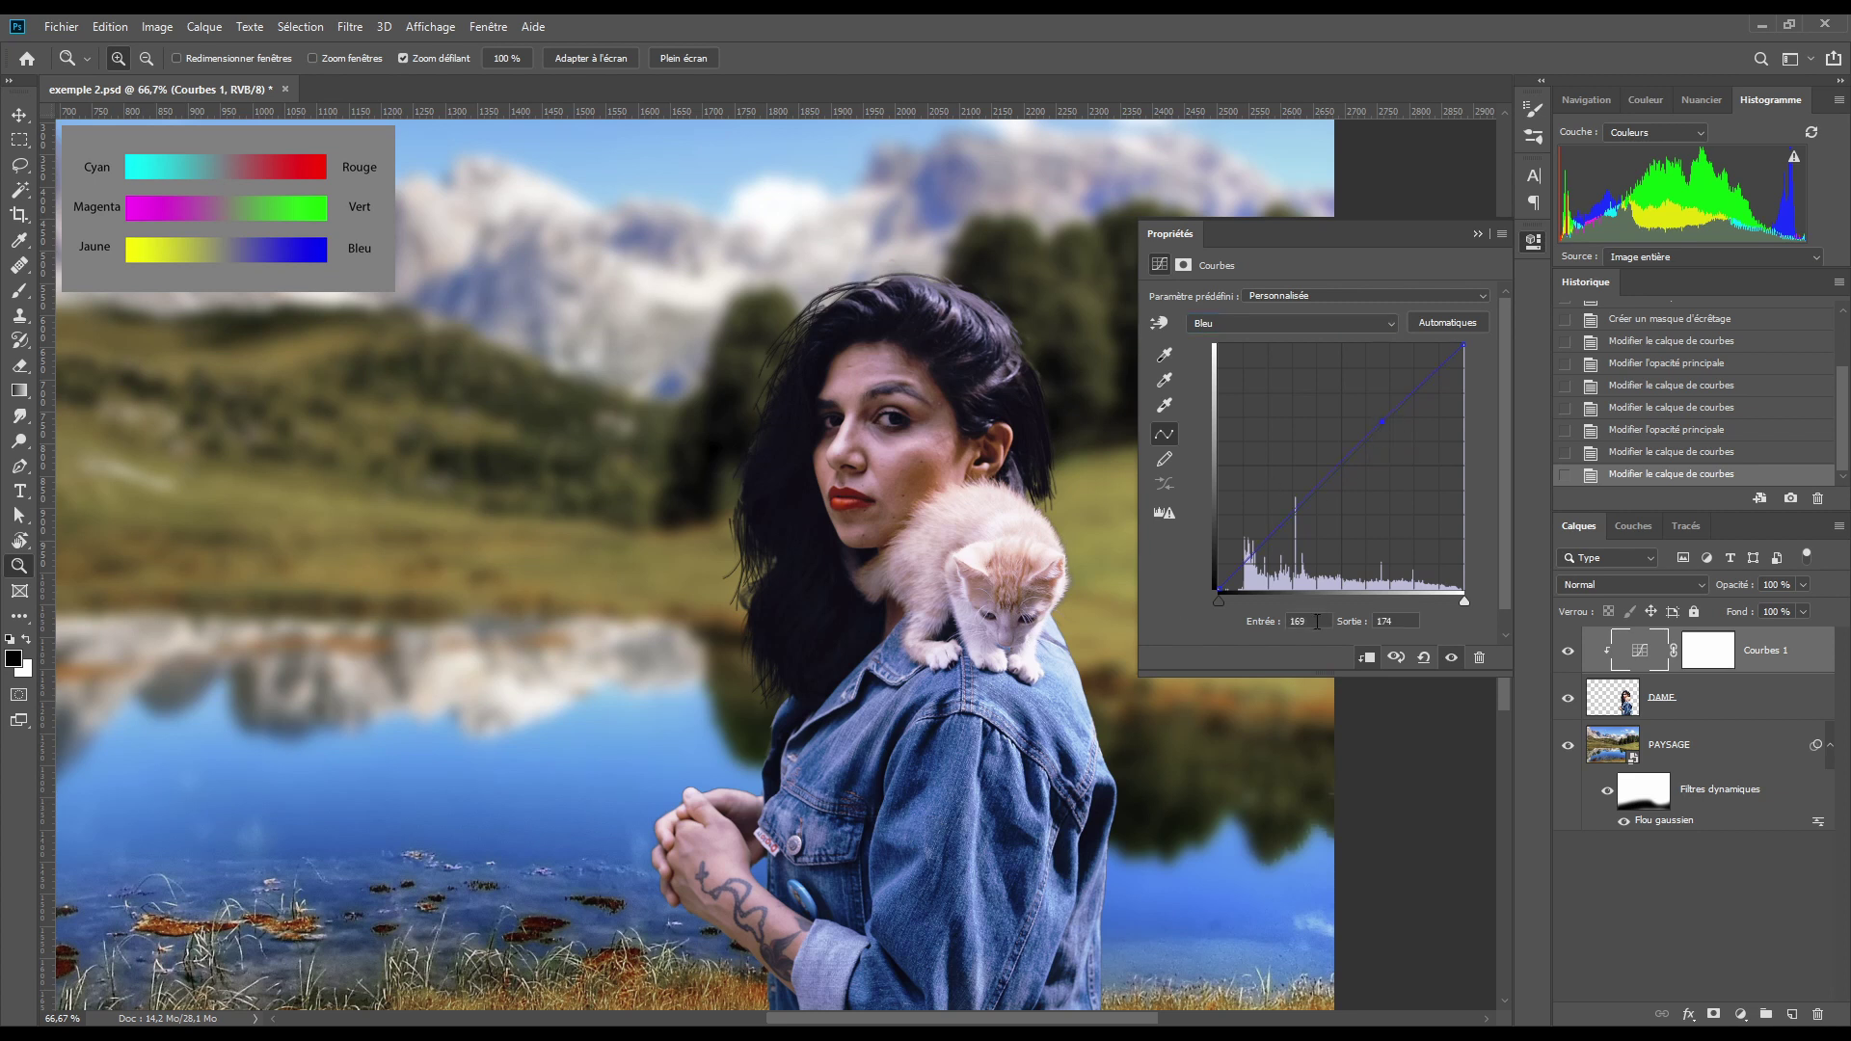
type("2")
type("190")
type("160")
left_click_drag(1315, 516, 1326, 489)
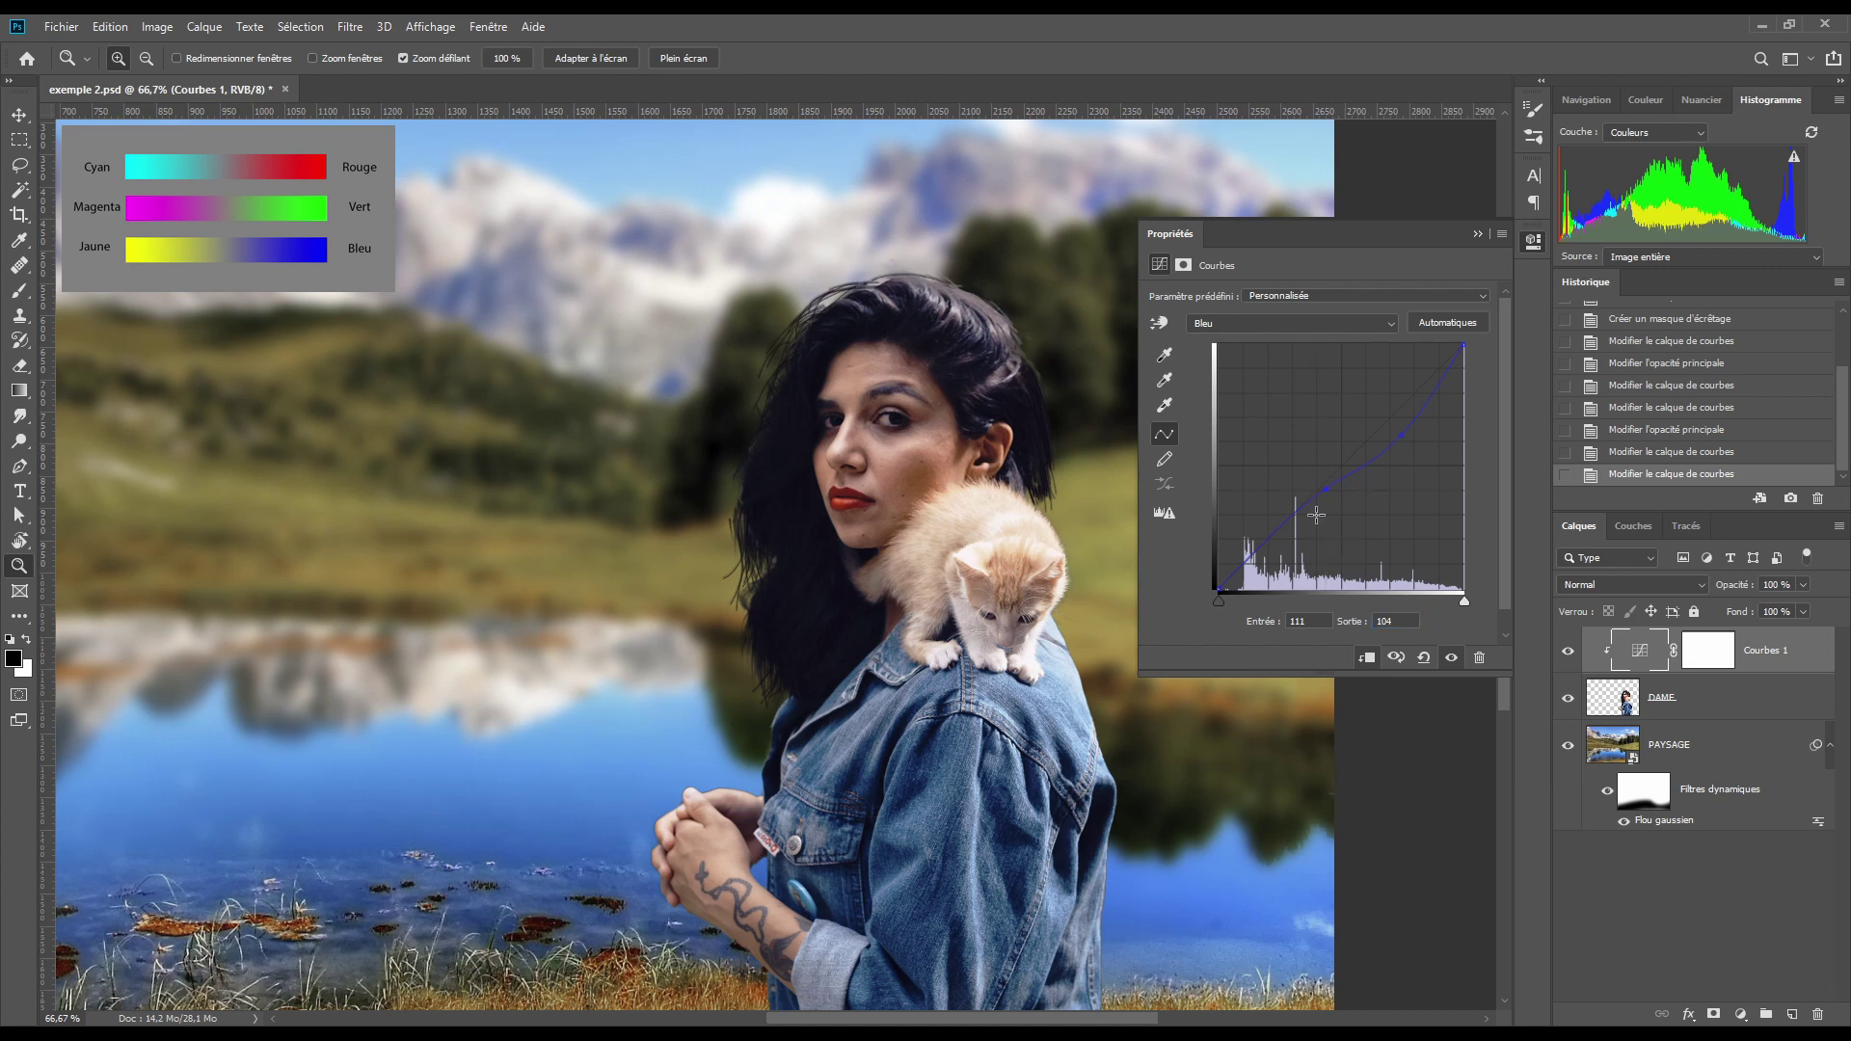
- Collapse the curve settings and compare the whole composite with and without the Courbes 1 adjustment
left_click(1478, 233)
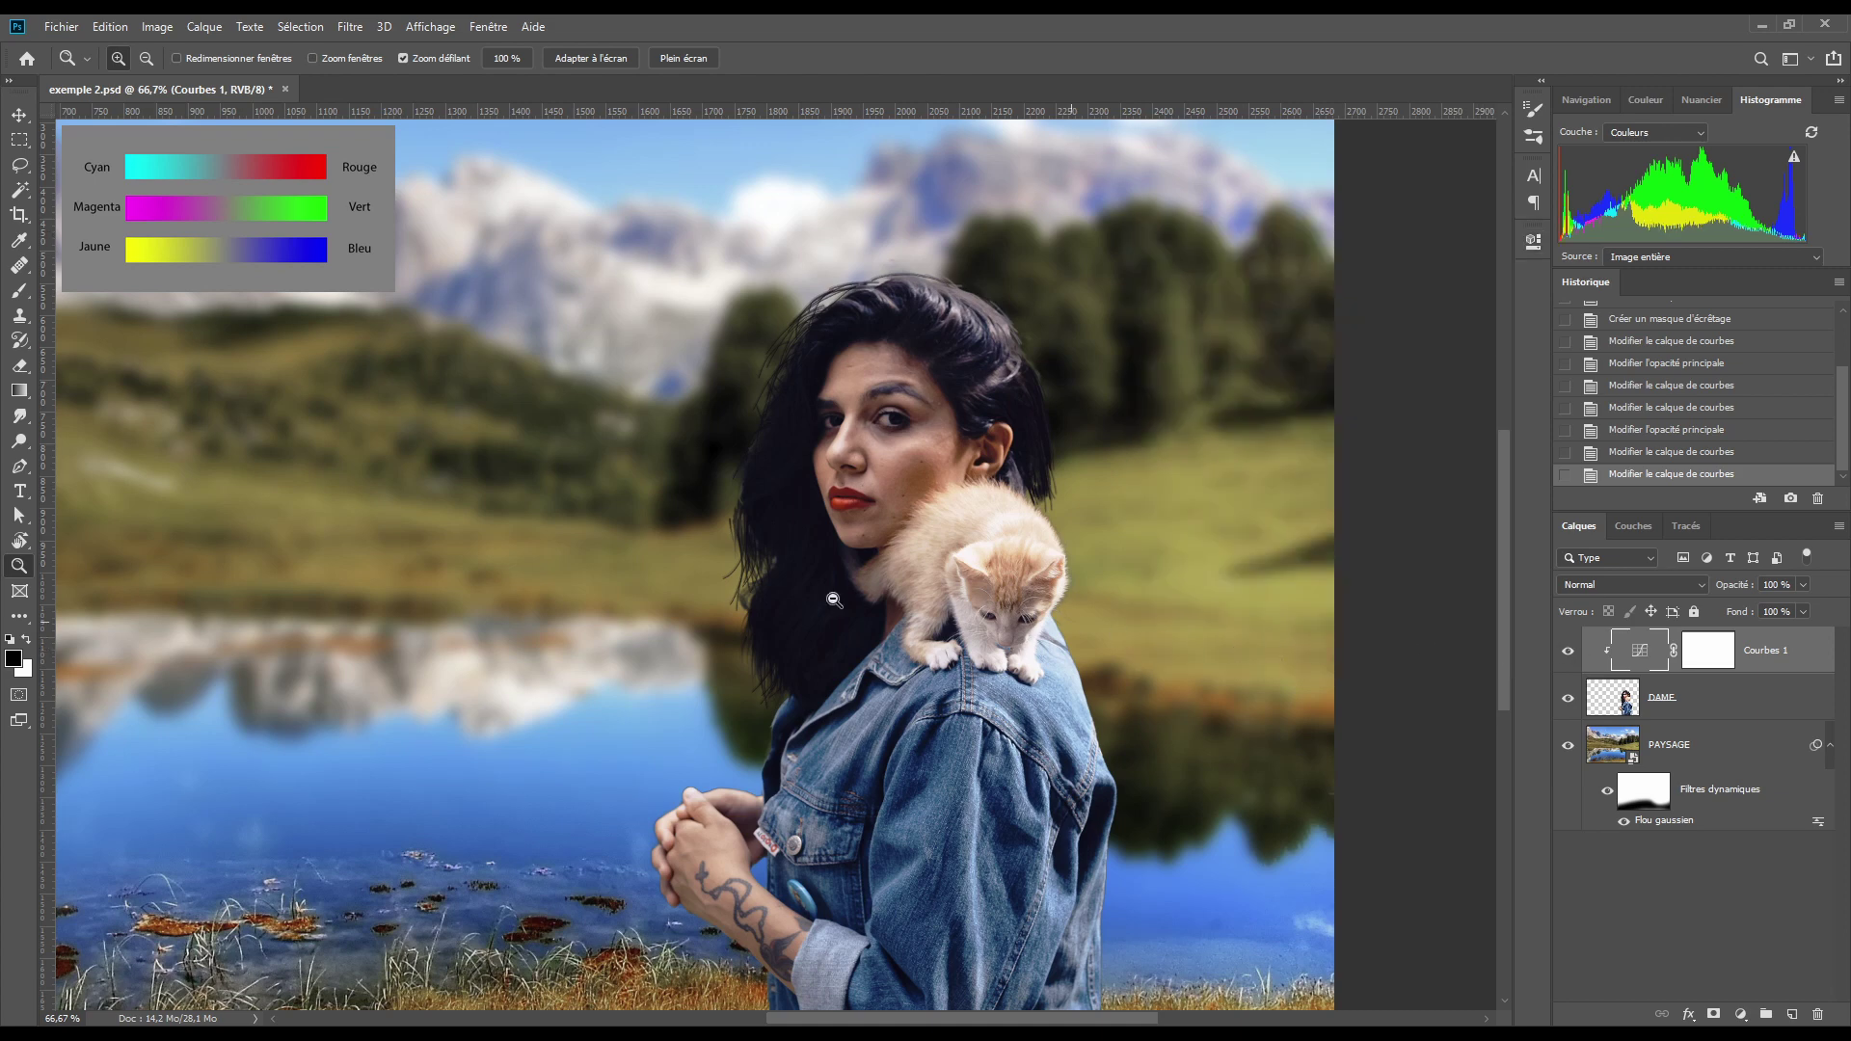
left_click_drag(835, 599, 648, 579)
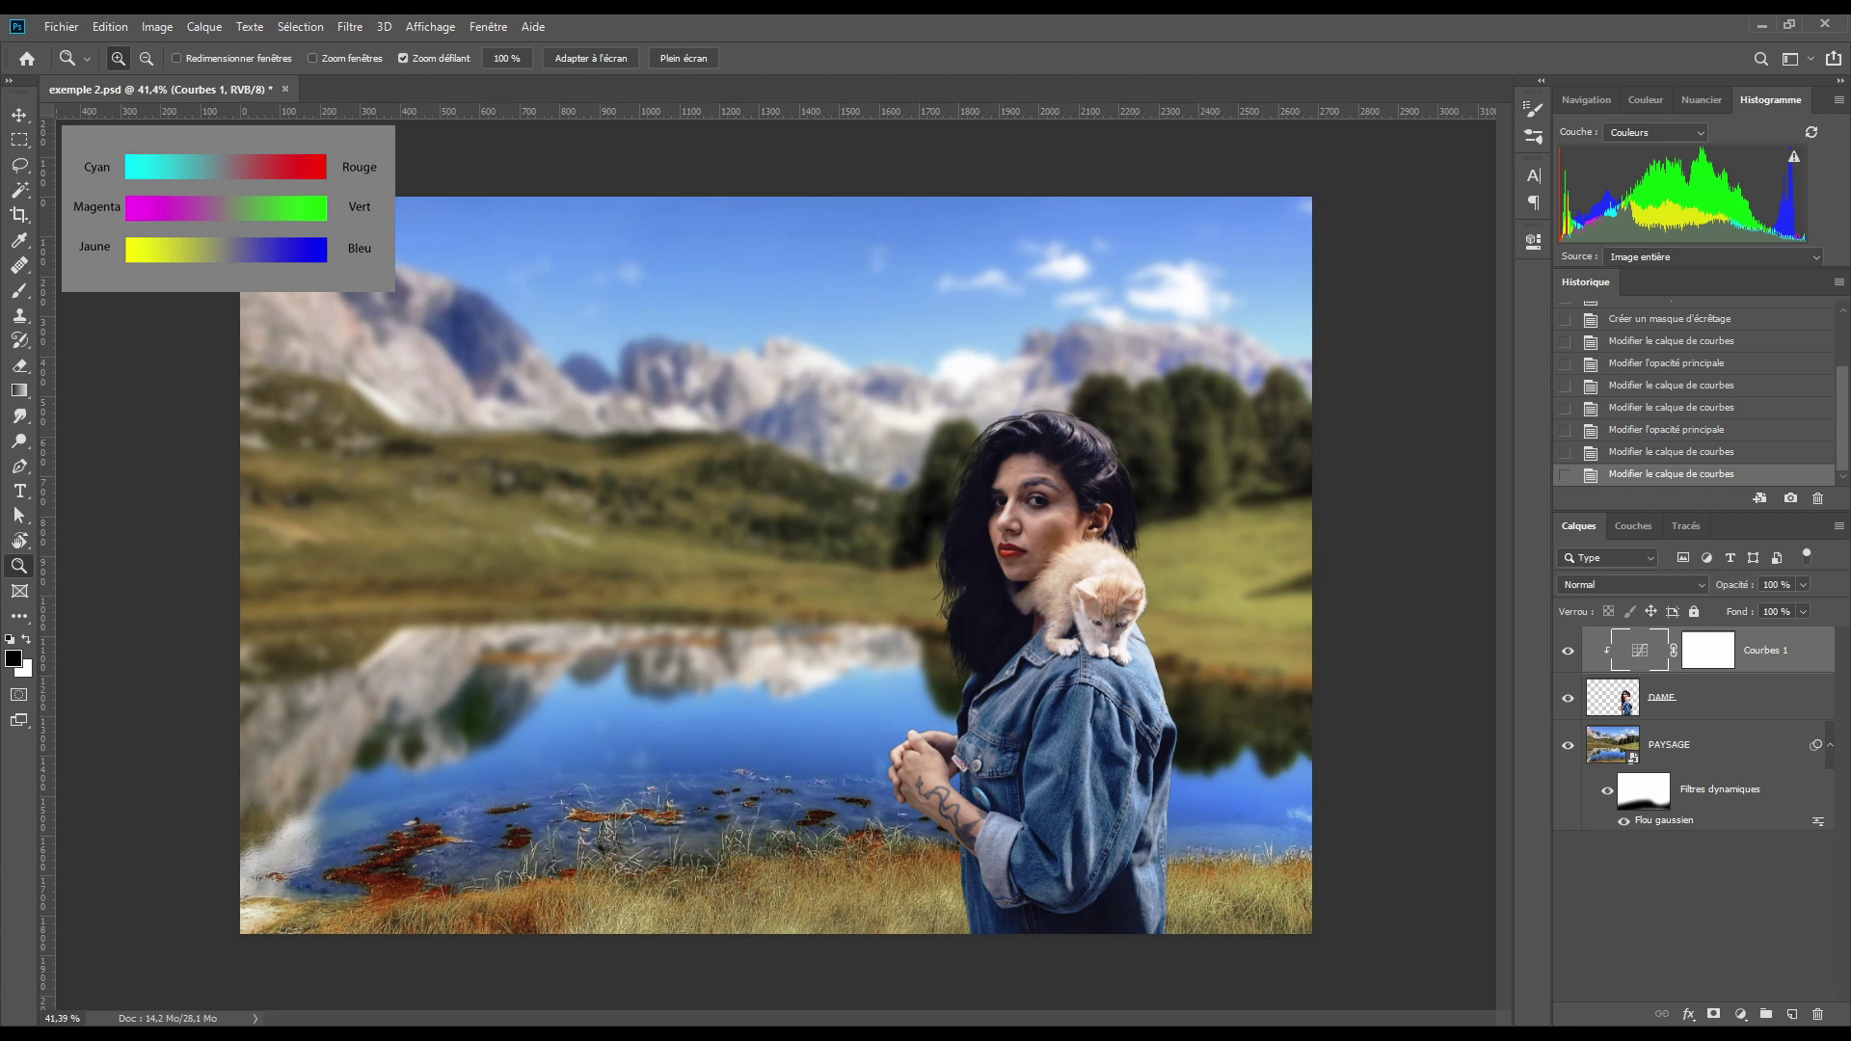
left_click(1568, 651)
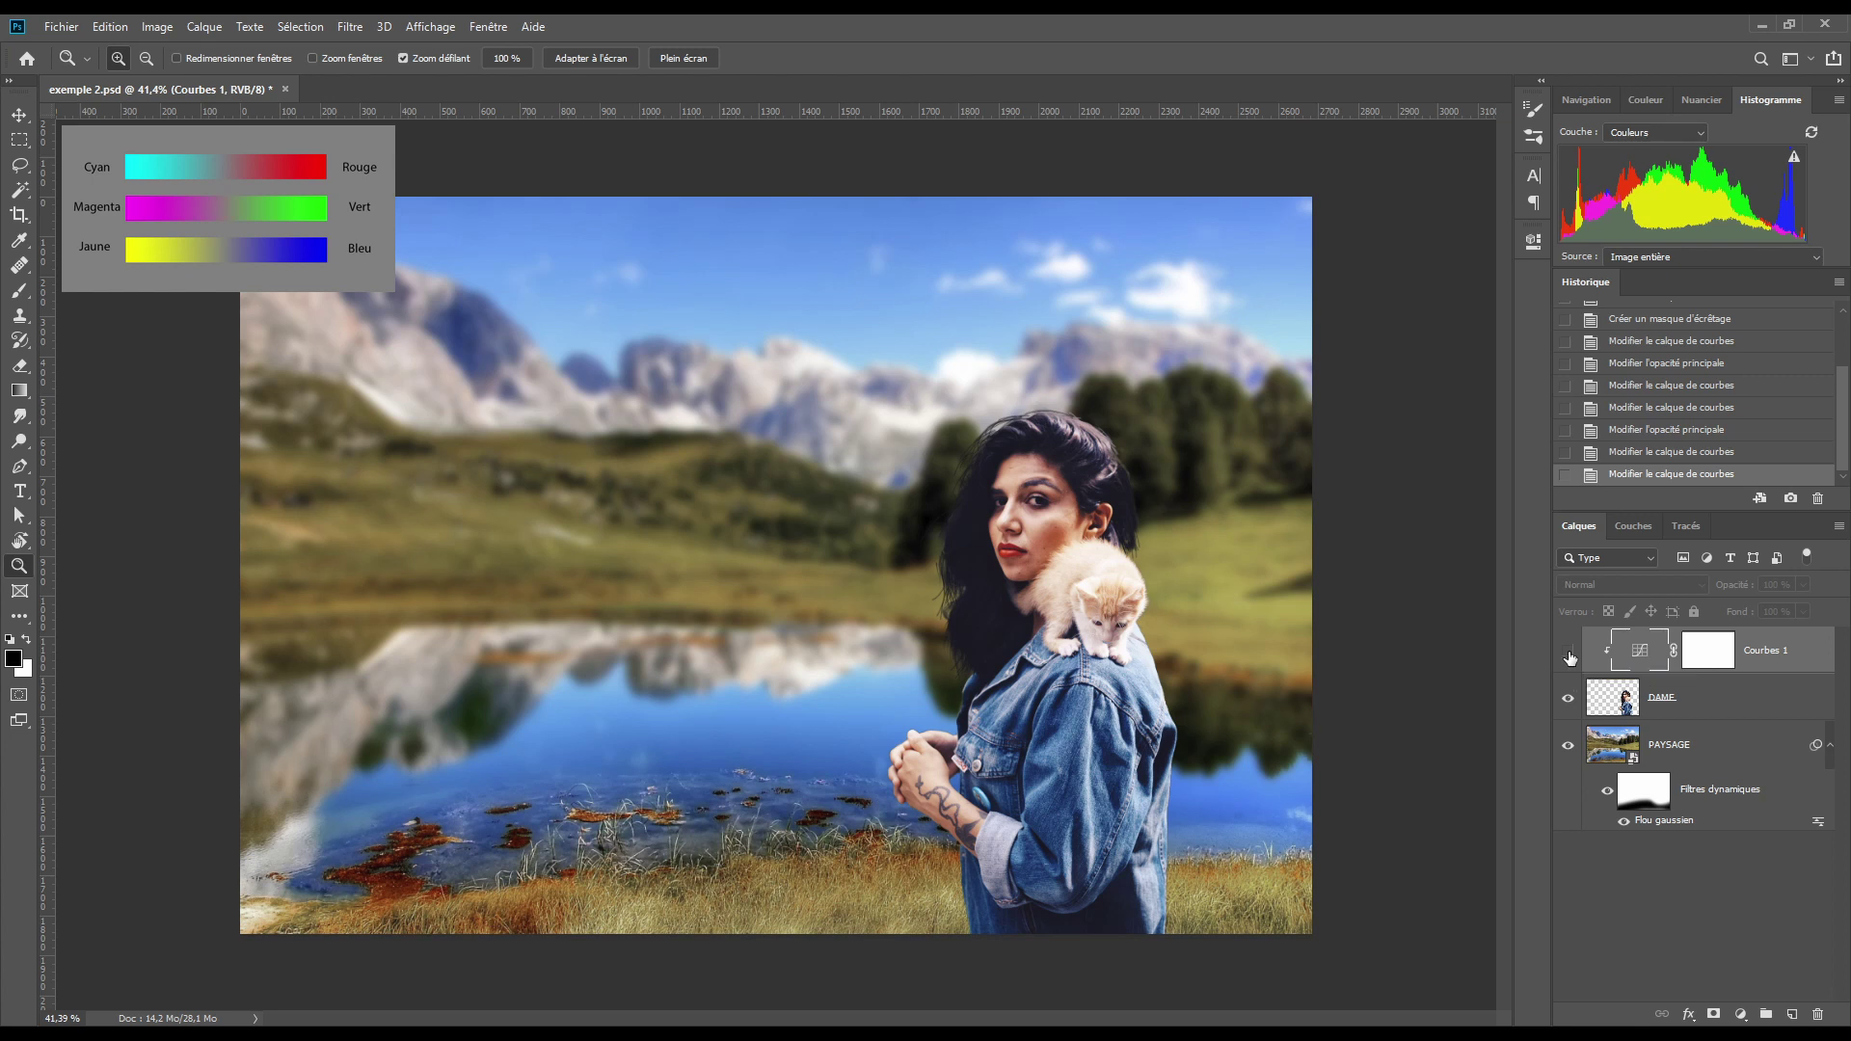
left_click(1568, 652)
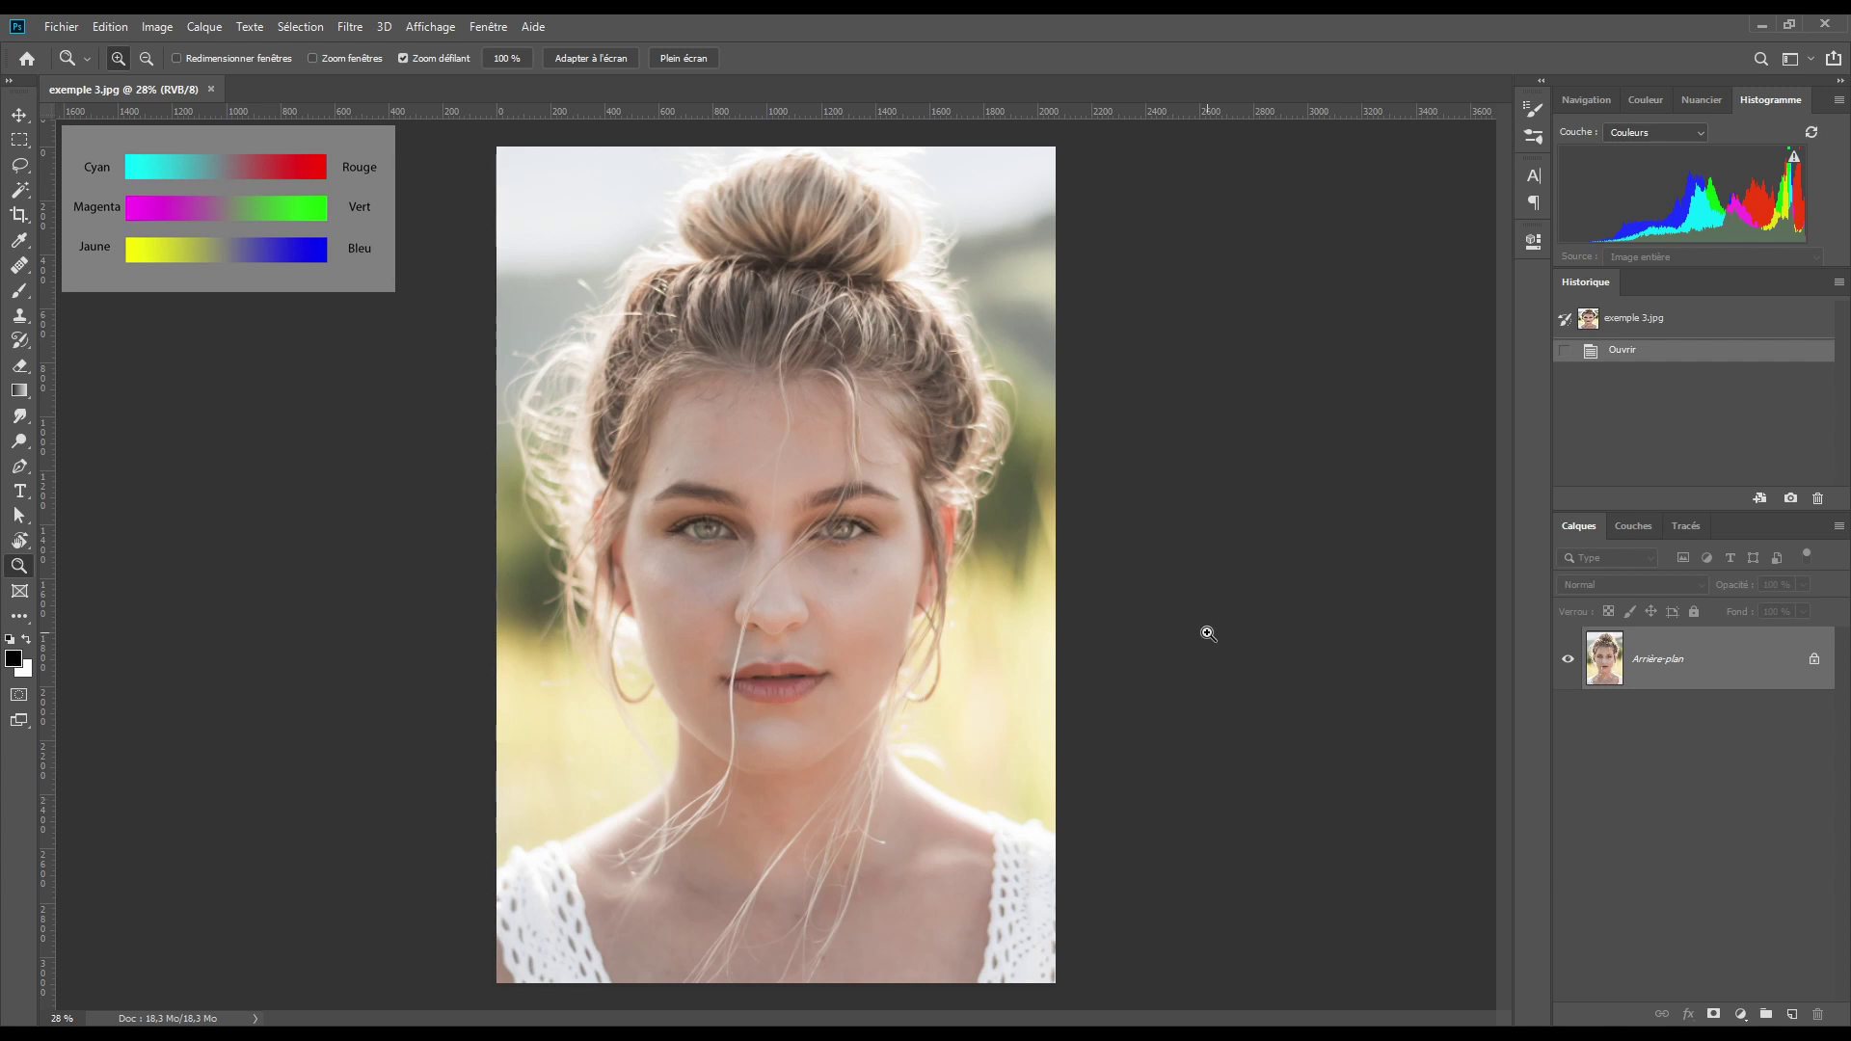
- Add a Curves adjustment layer to exemple 3.jpg and, using the clipping preview, move its RGB black point to input 25
left_click(1740, 1014)
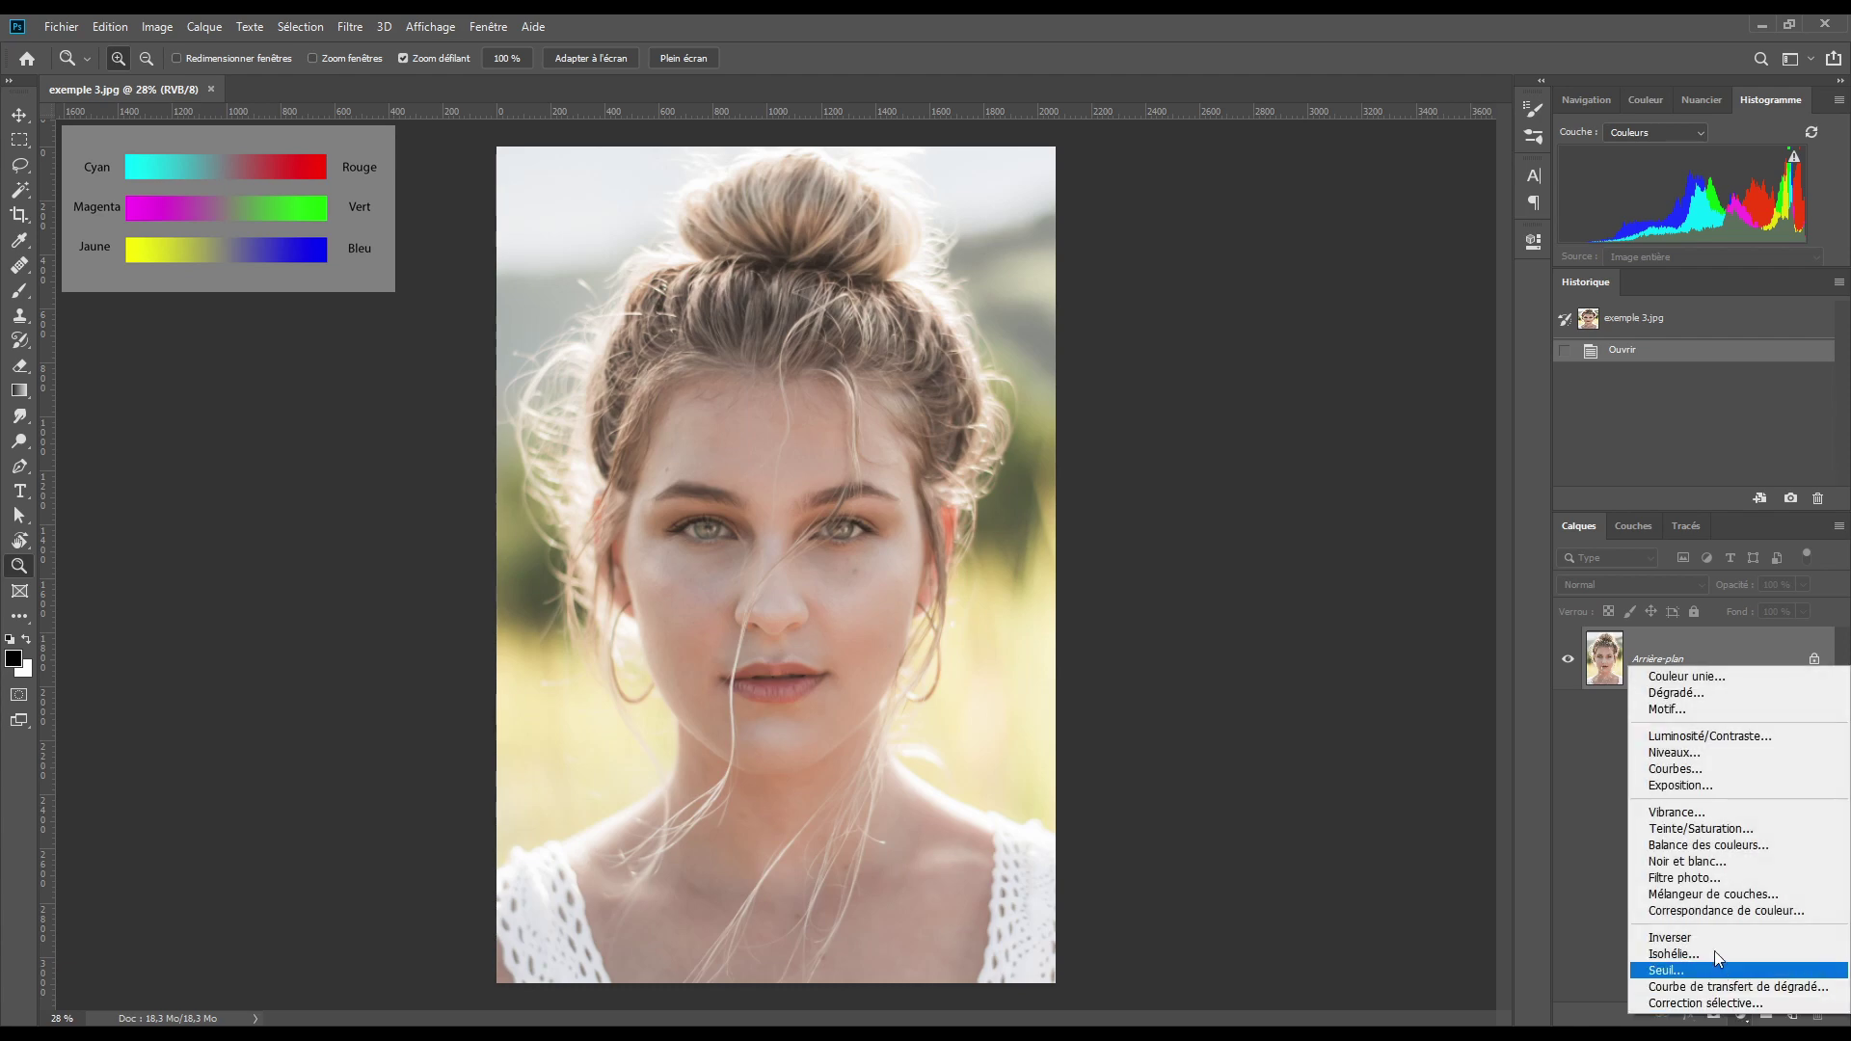
left_click(1690, 769)
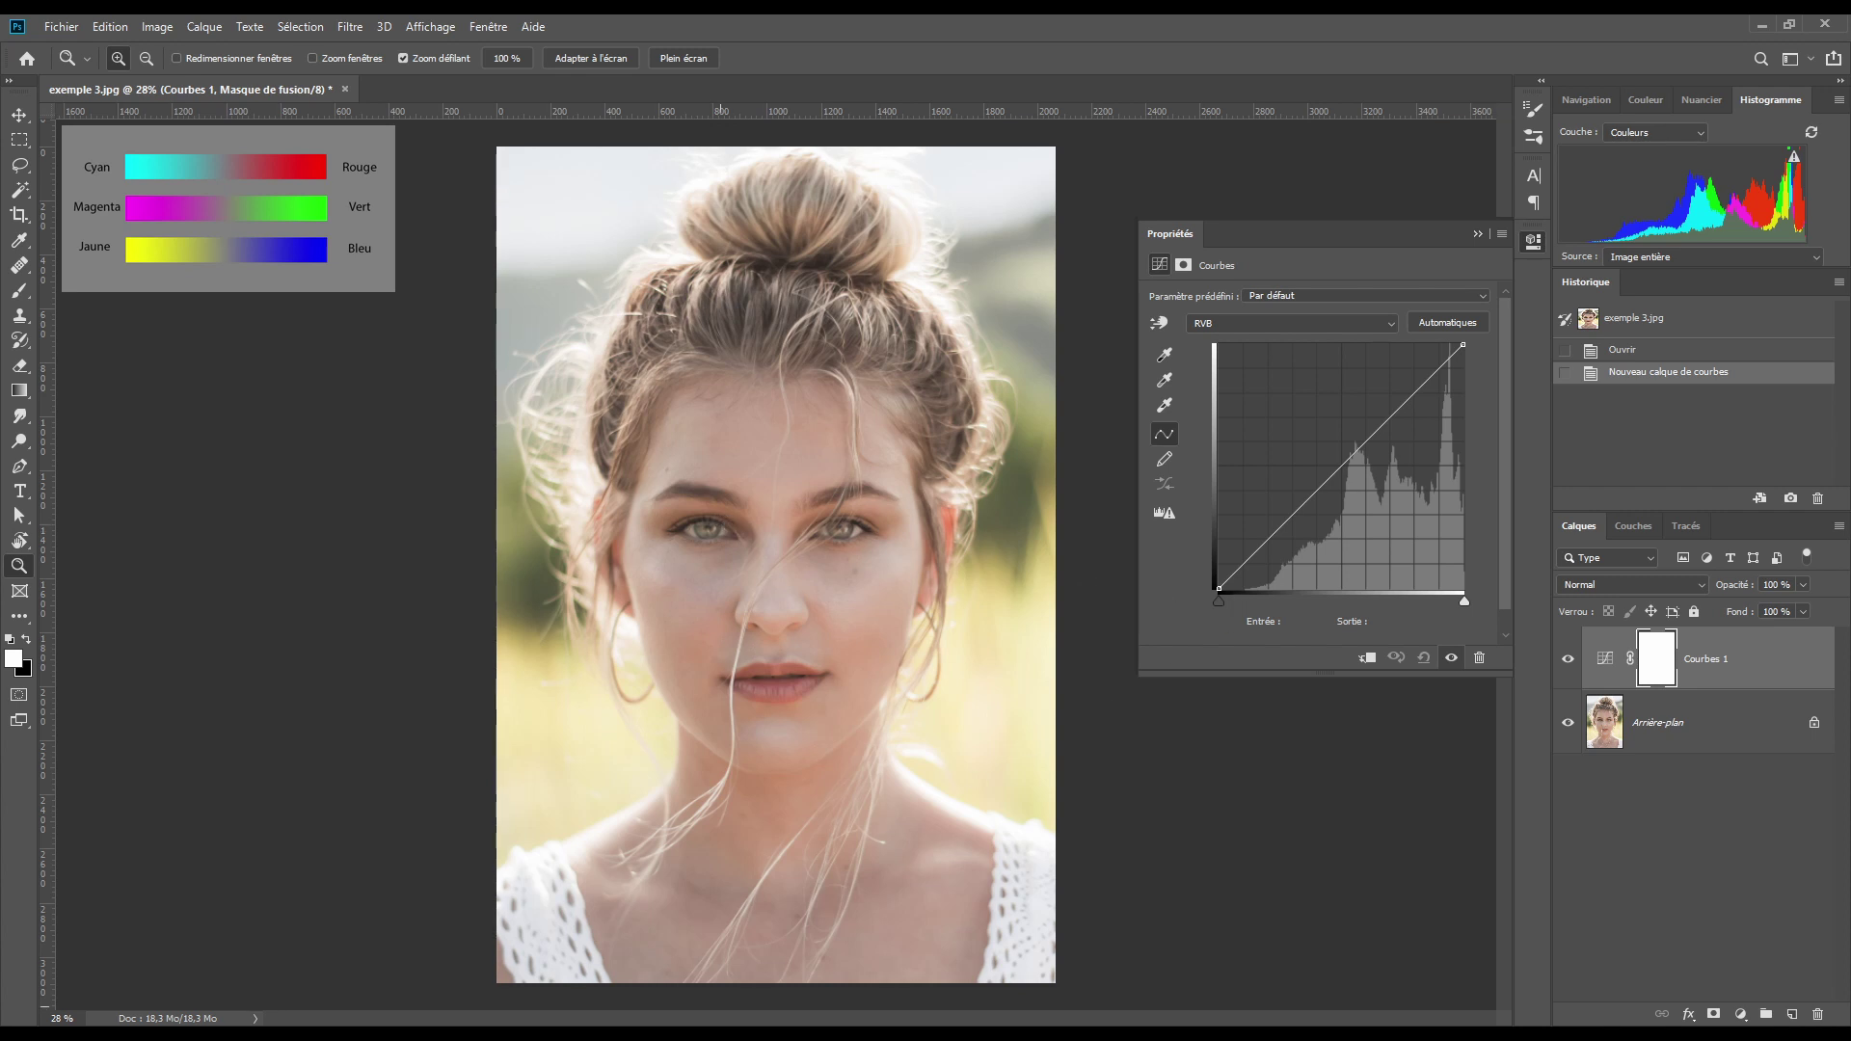
left_click(1241, 594)
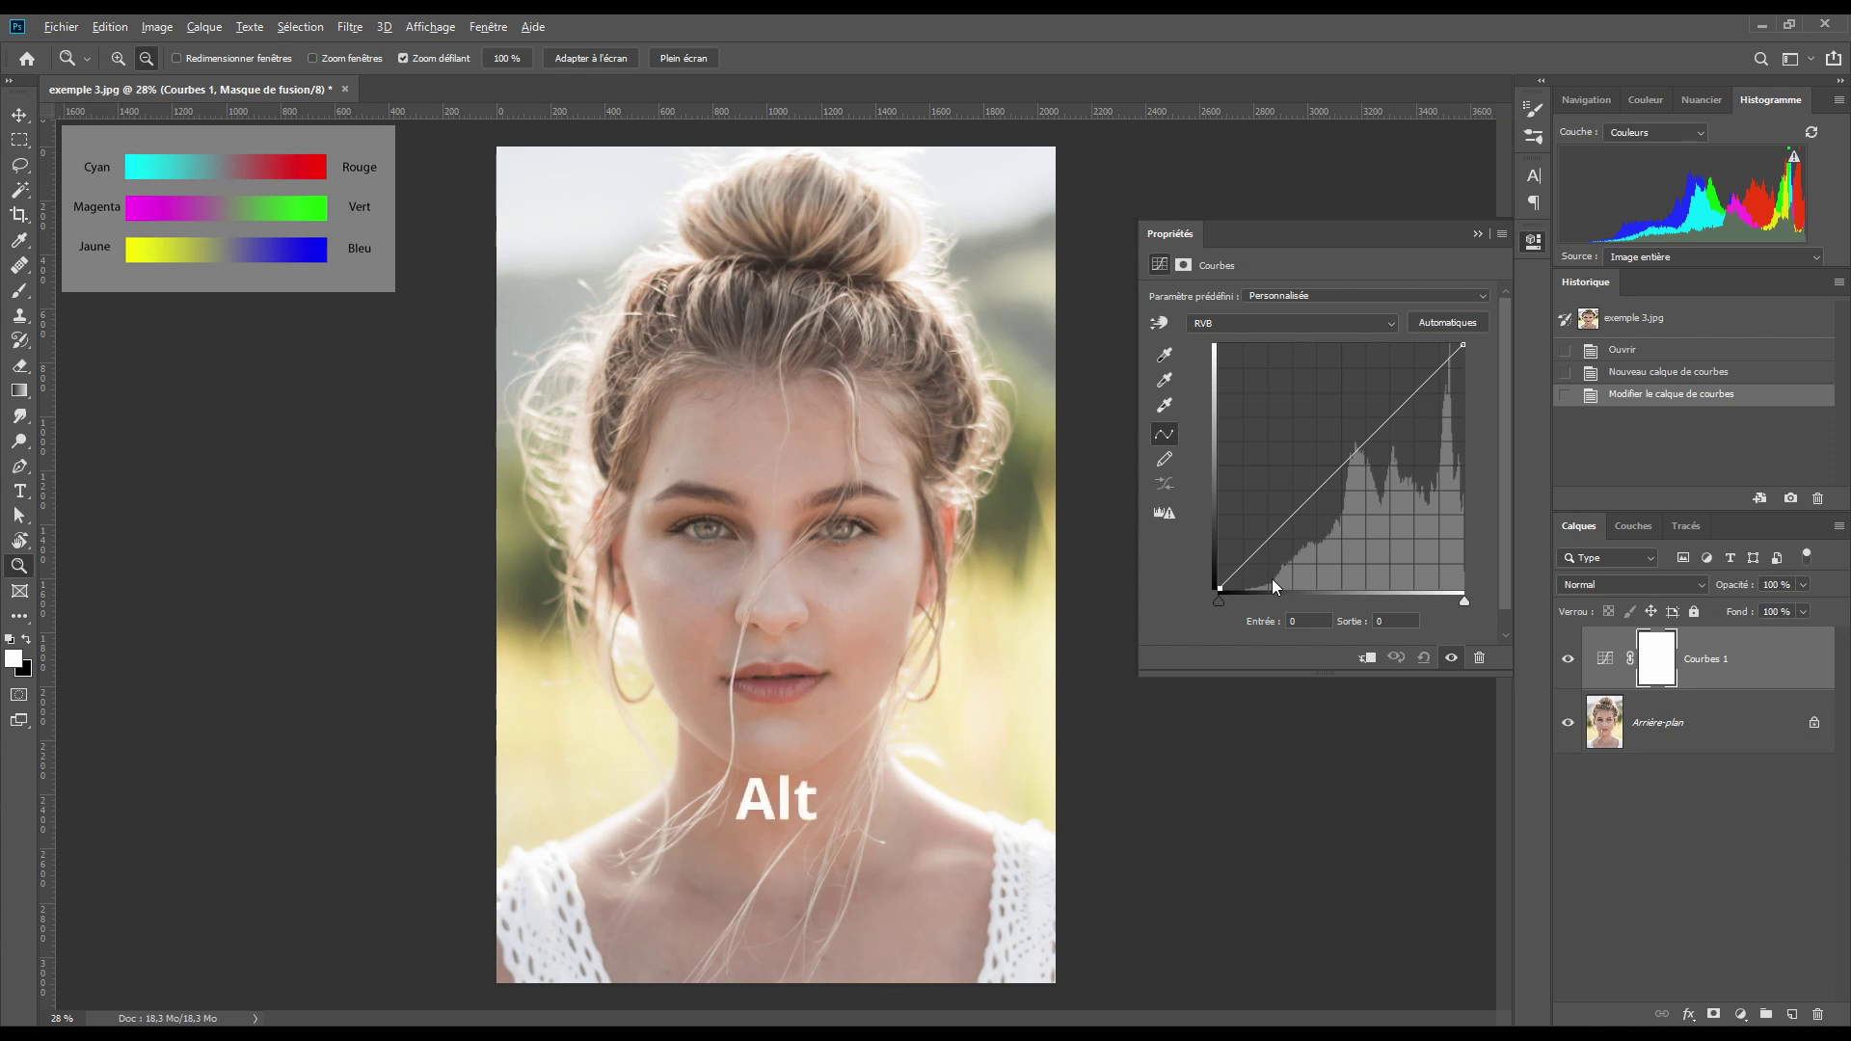
left_click(1217, 603, "alt")
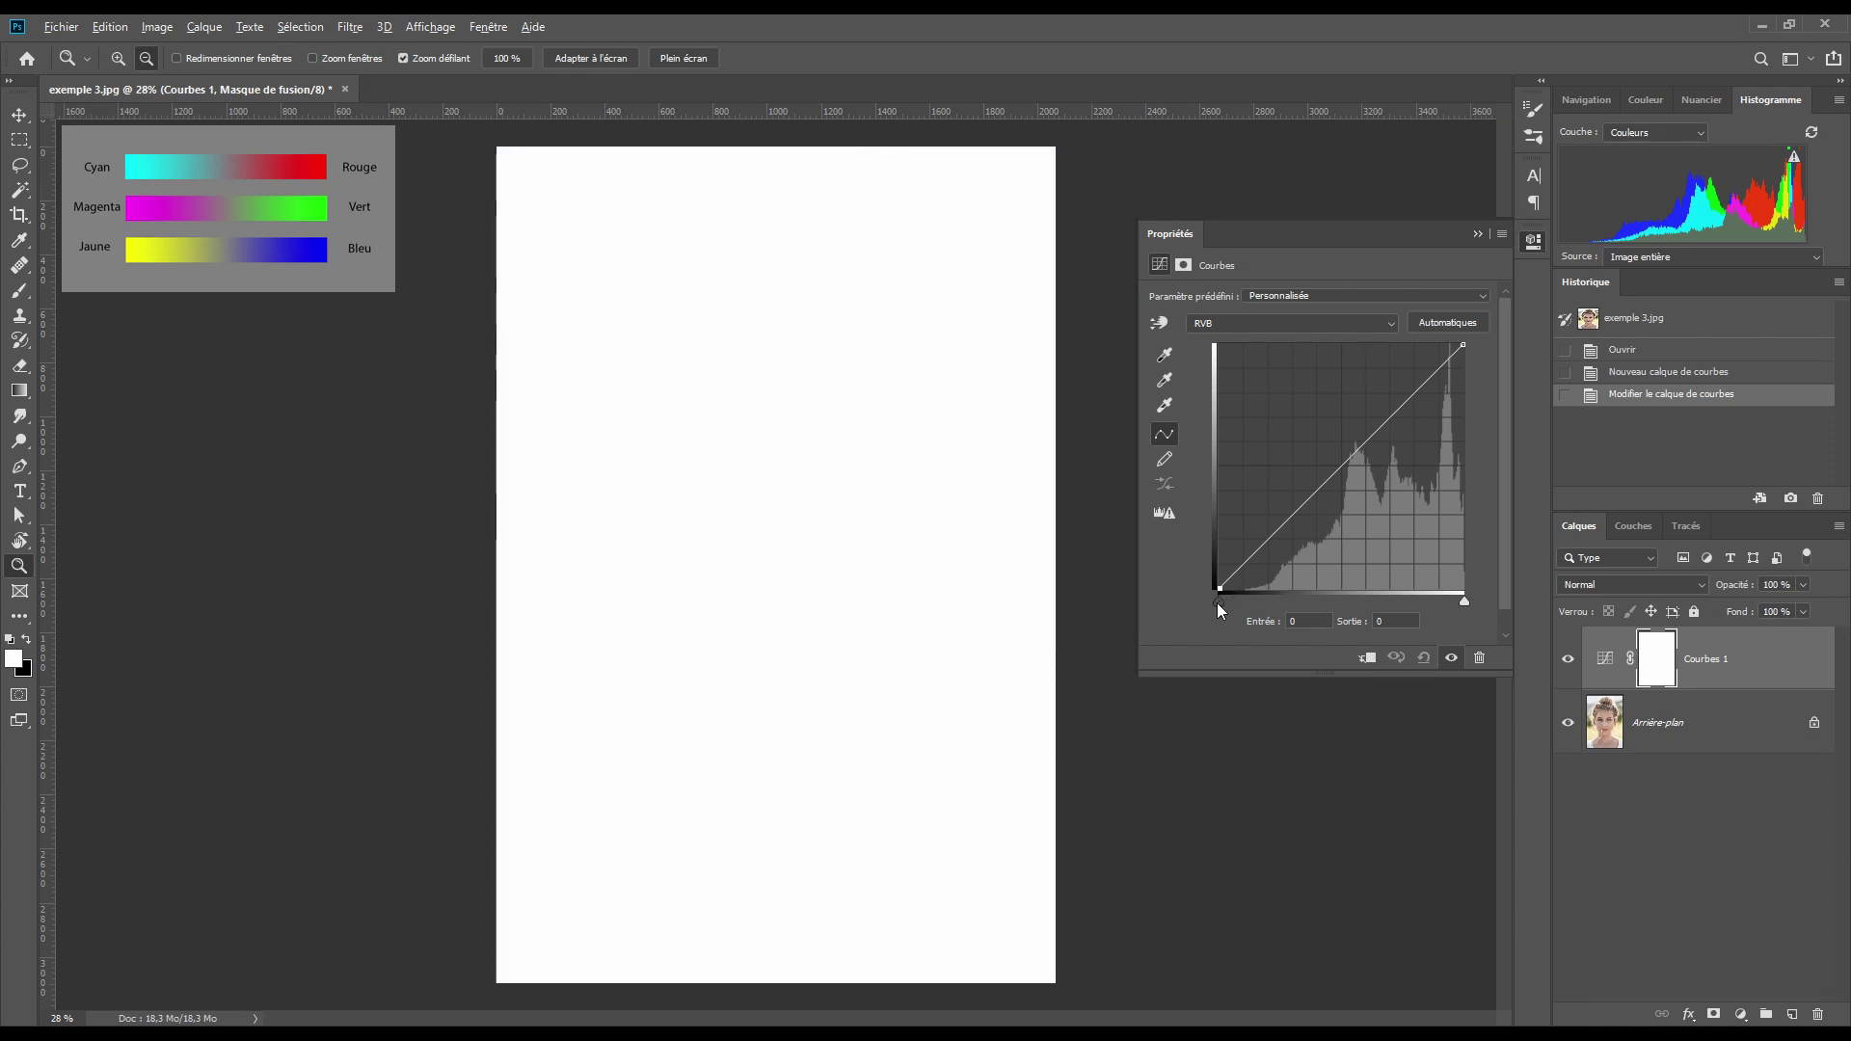
left_click_drag(1216, 603, 1222, 604)
mouse_move(1222, 604)
left_mouse_down()
mouse_move(1258, 598)
mouse_move(1242, 599)
left_mouse_up()
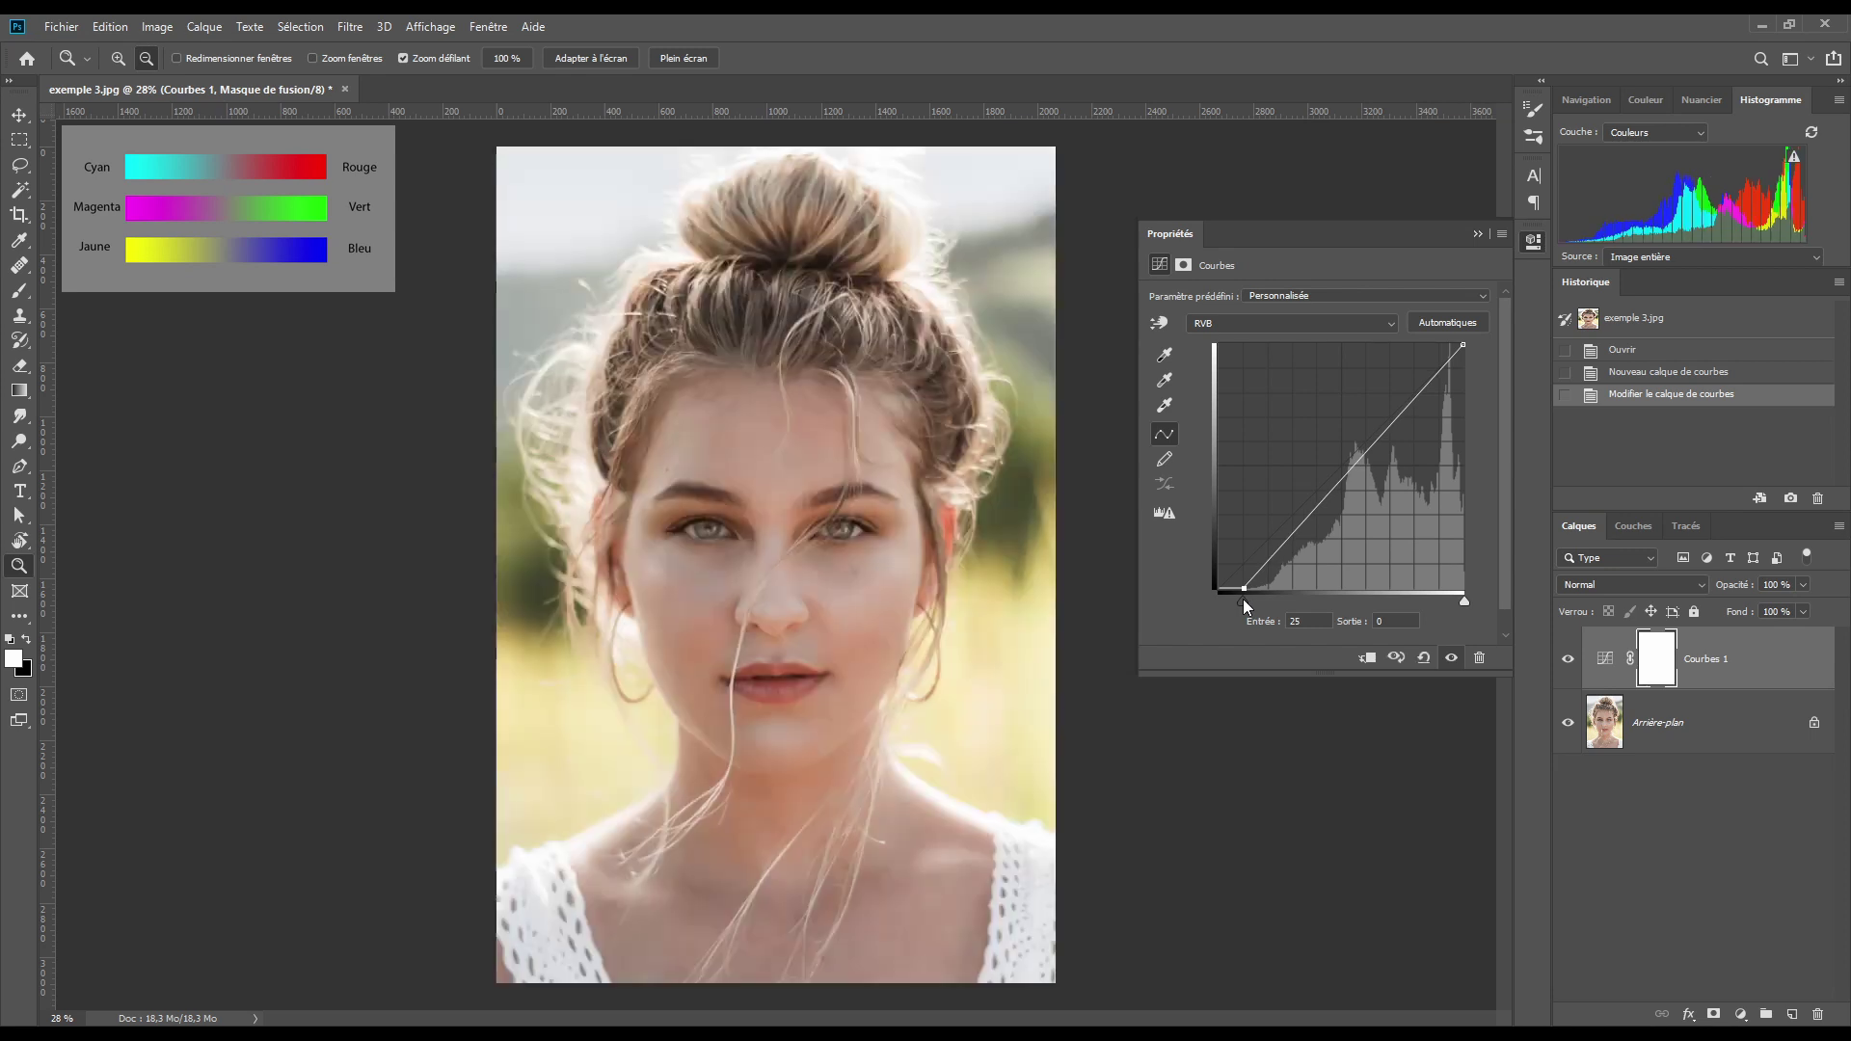
key("alt")
- Hide and show the Courbes 1 layer to compare the portrait before and after the adjustment
left_click(1567, 660)
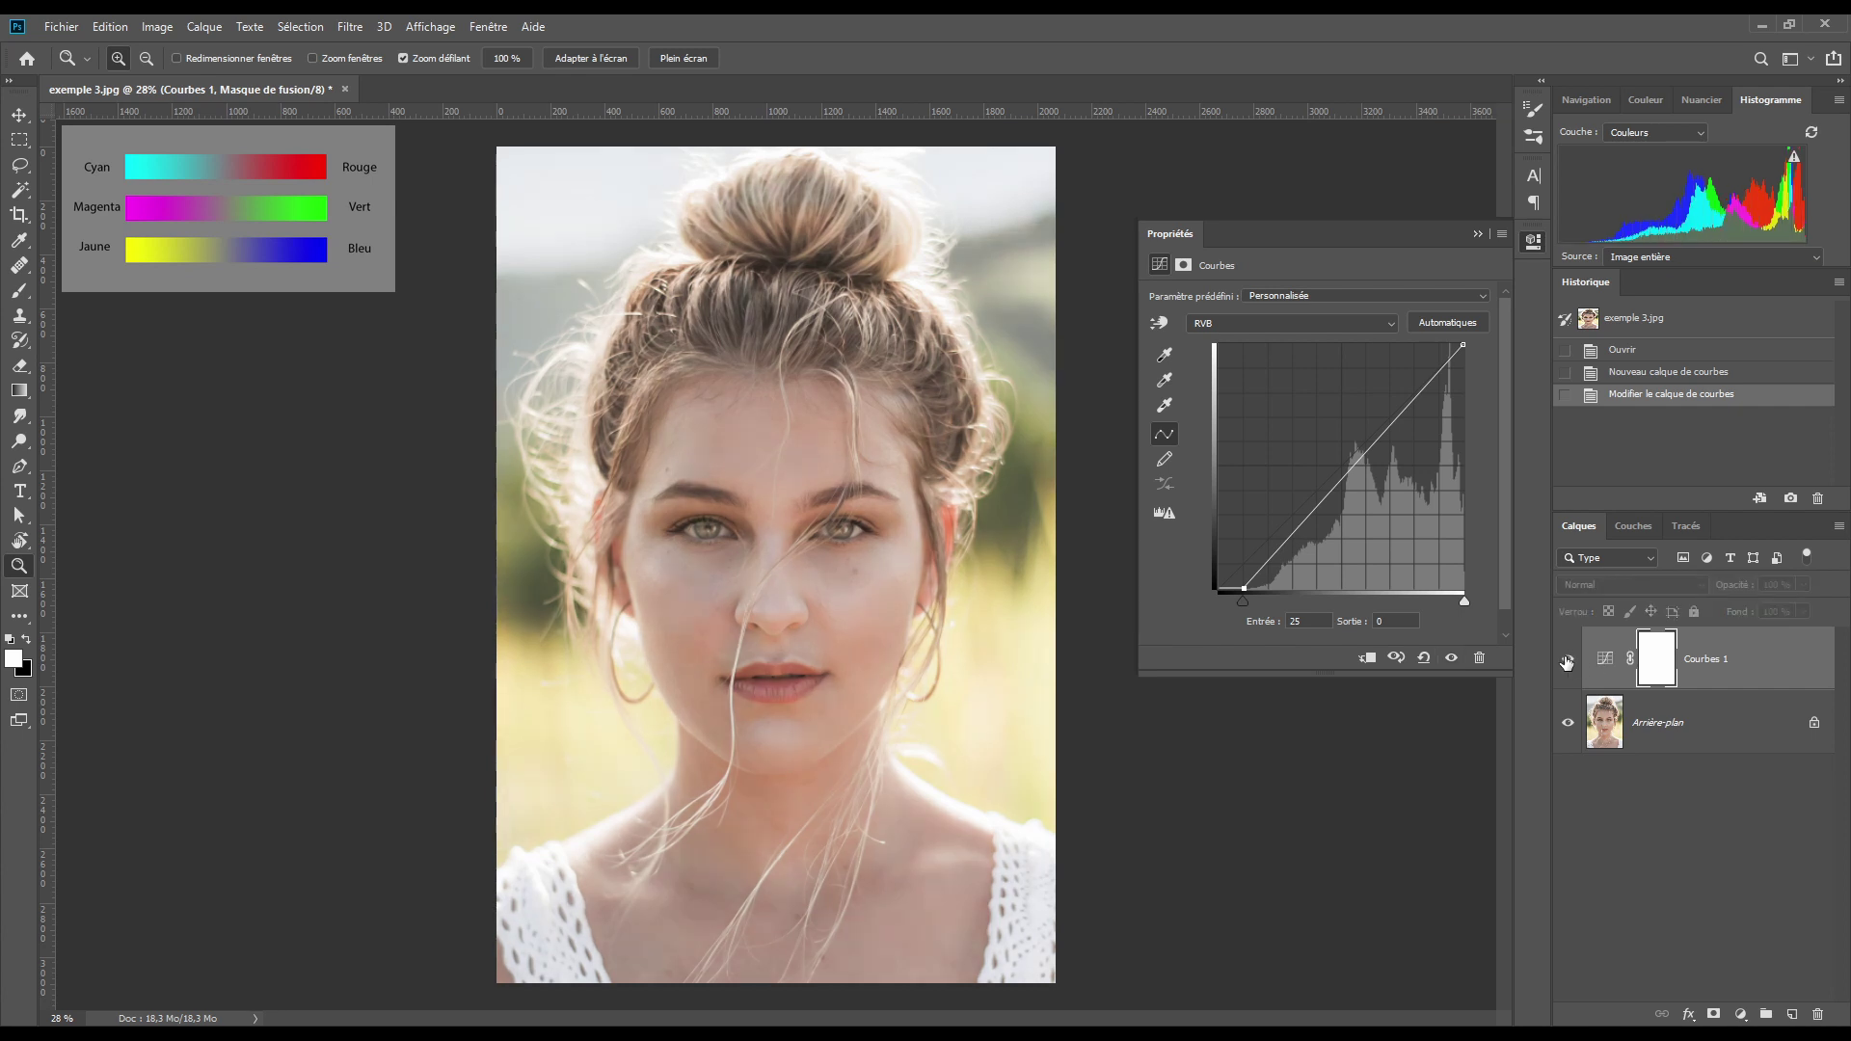
left_click(1566, 660)
left_click(1566, 660)
left_click(1566, 661)
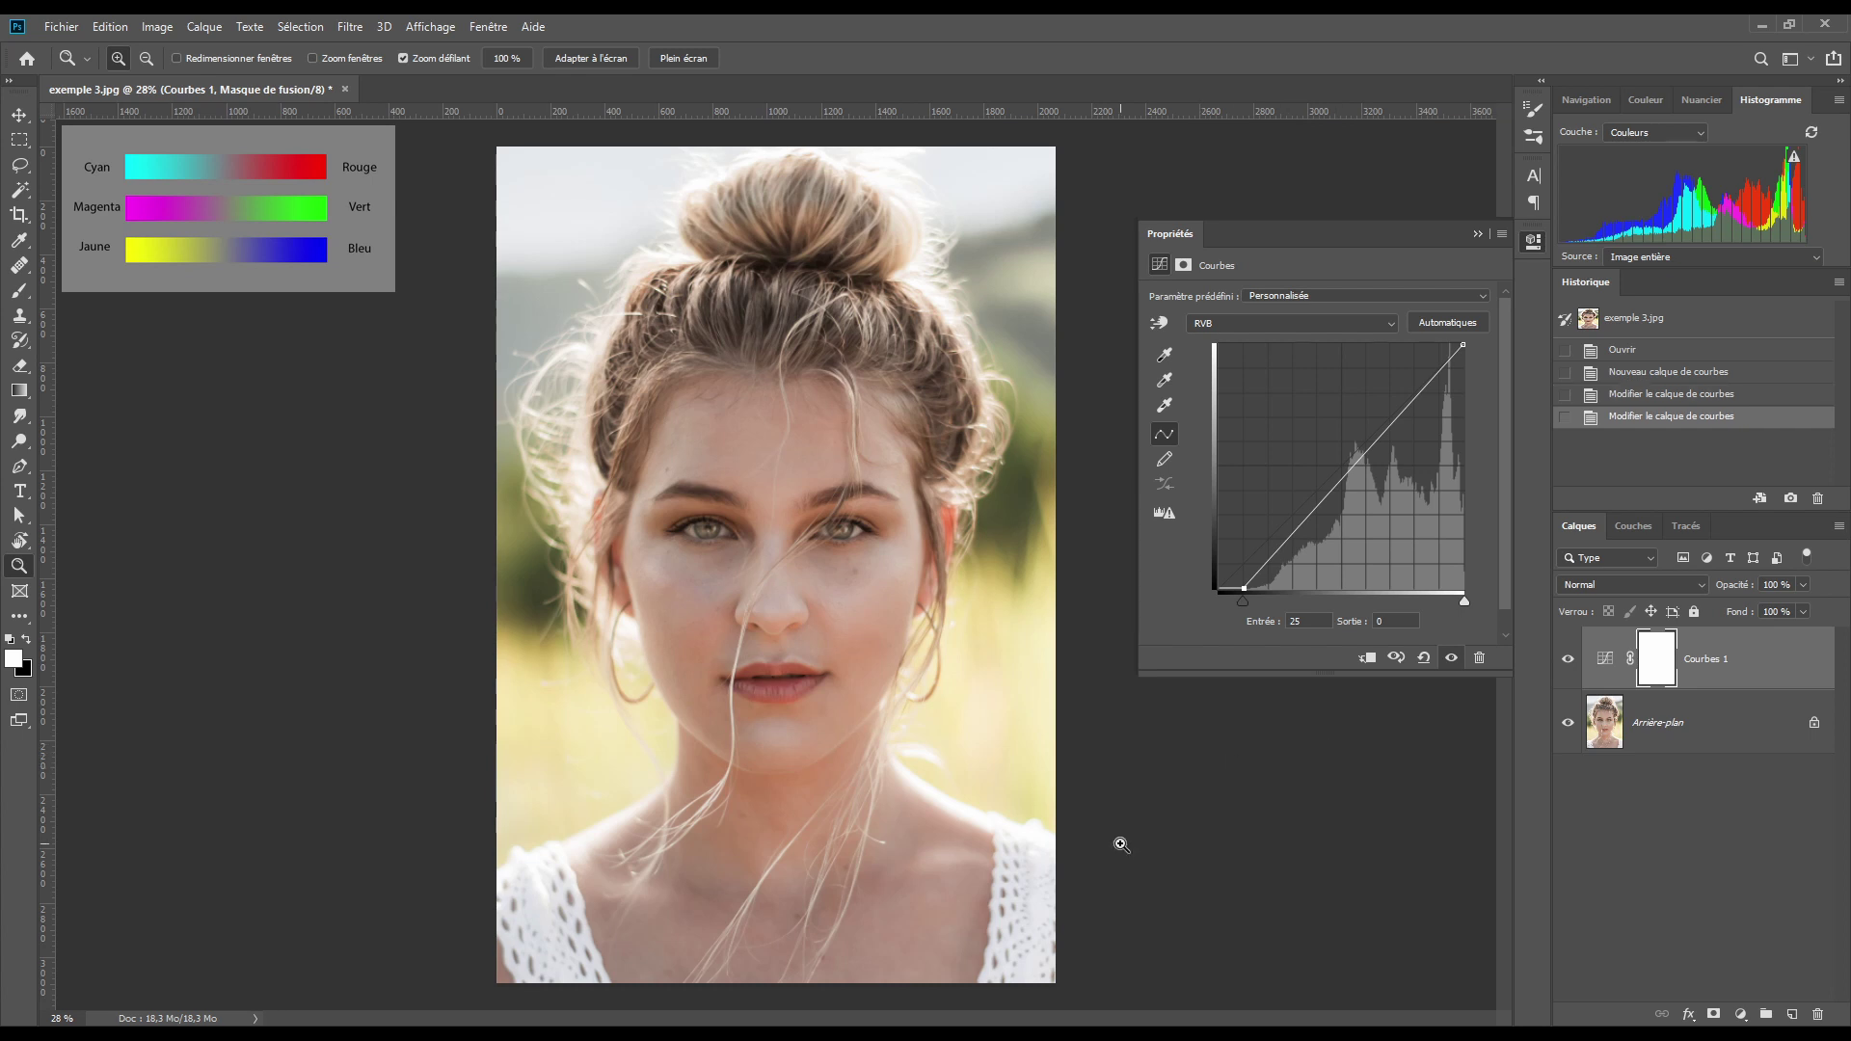
- In the Bleu channel, lower the white point to output 220 and raise the black point to output 10
left_click(1271, 326)
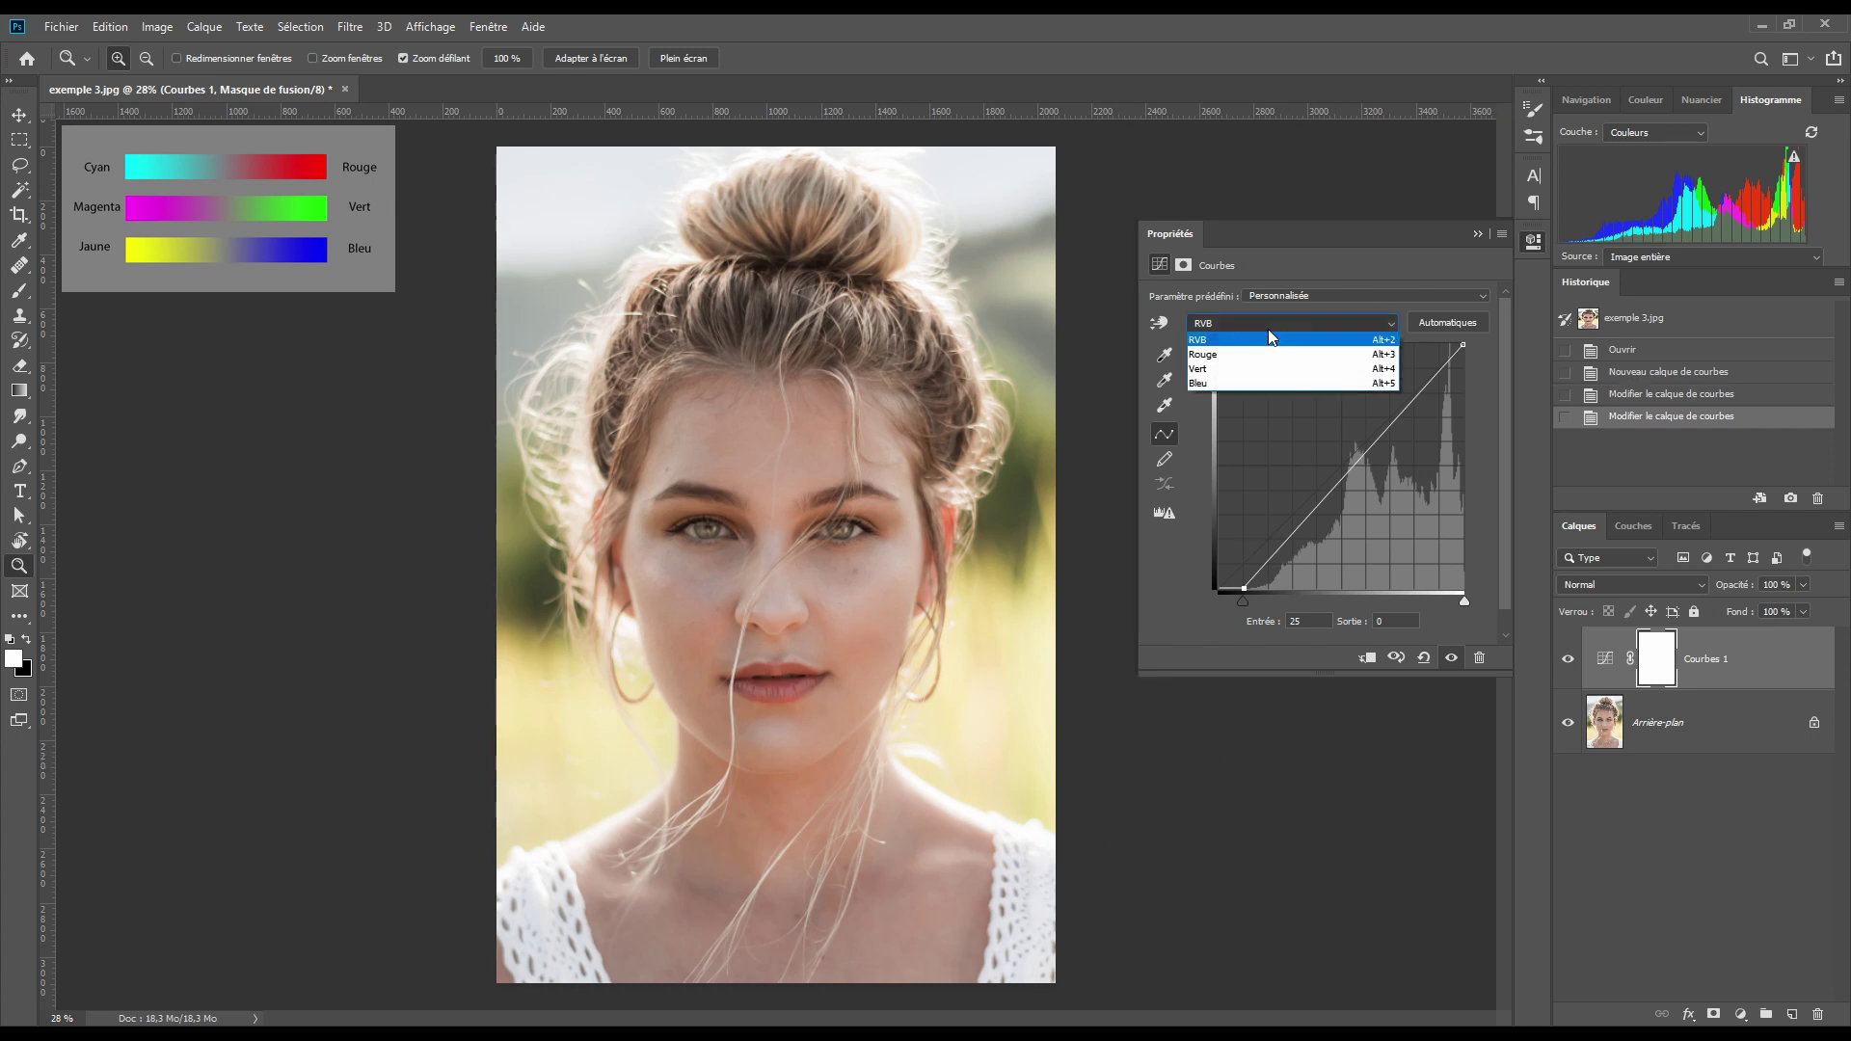
left_click(1265, 384)
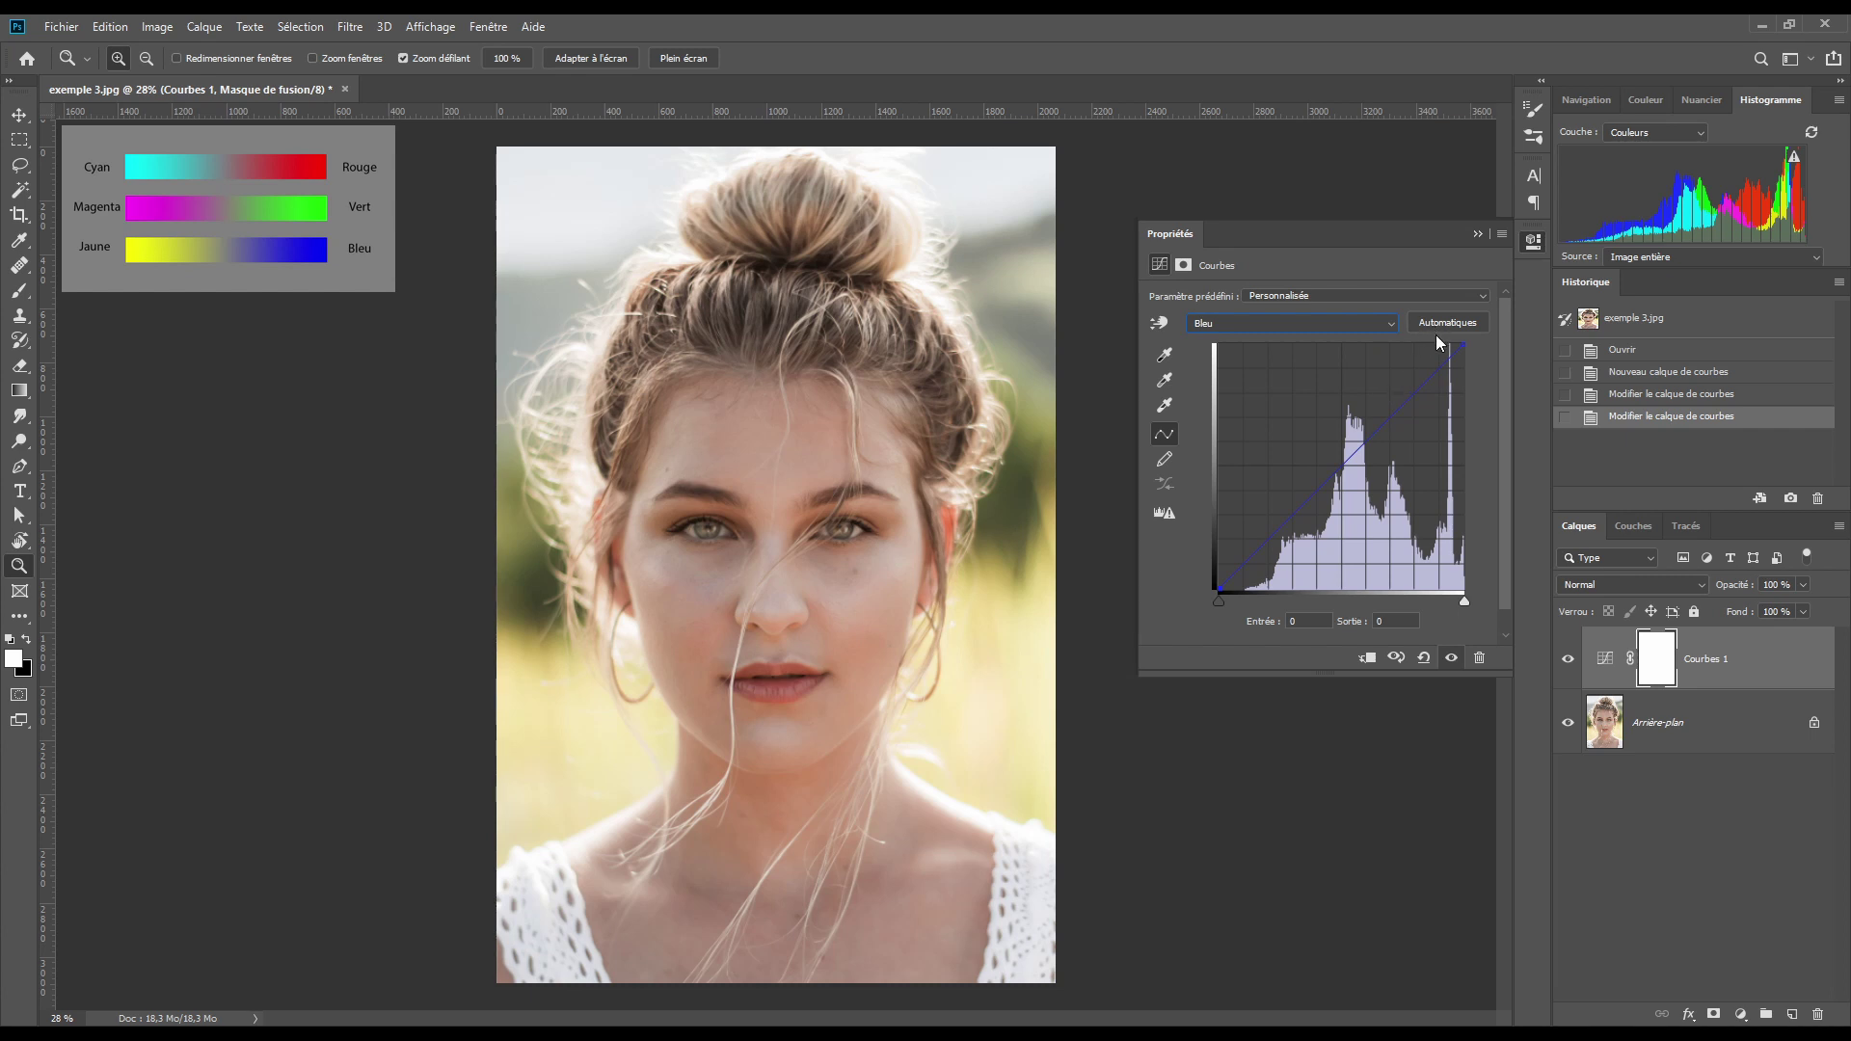
left_click(1465, 345)
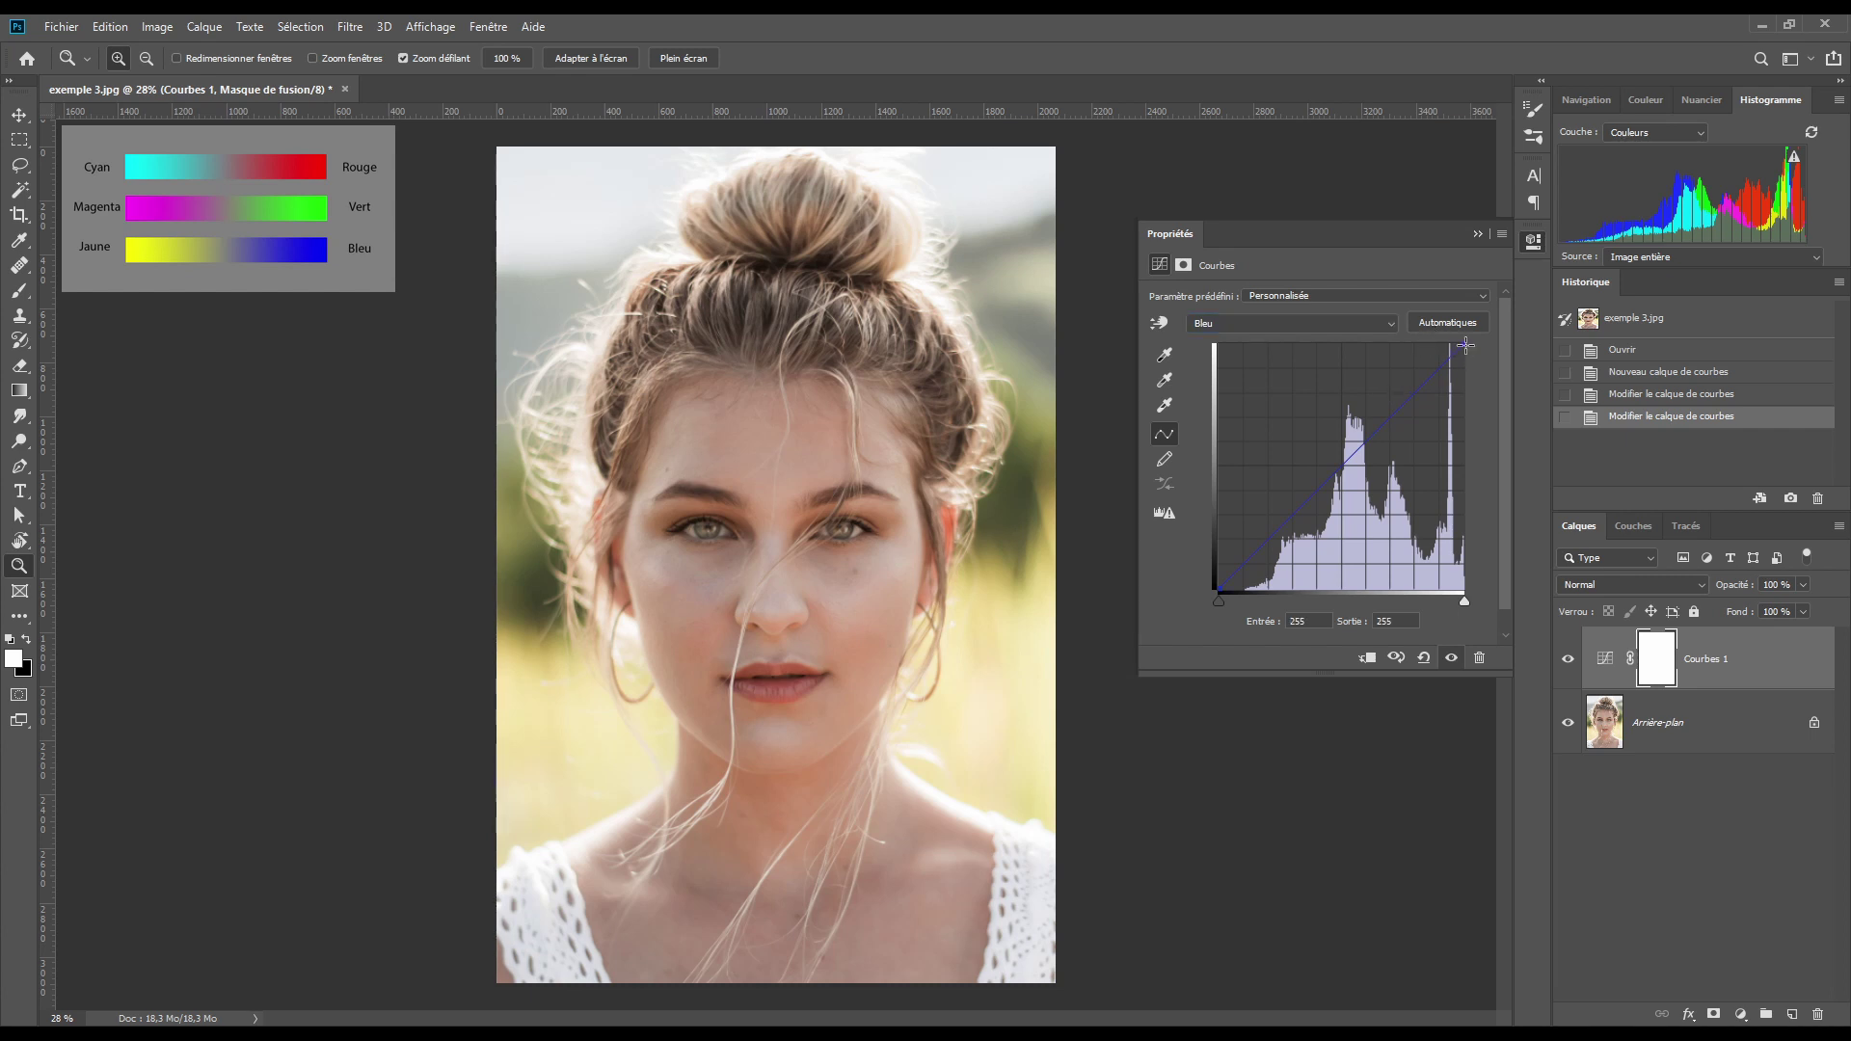
left_click_drag(1465, 345, 1468, 379)
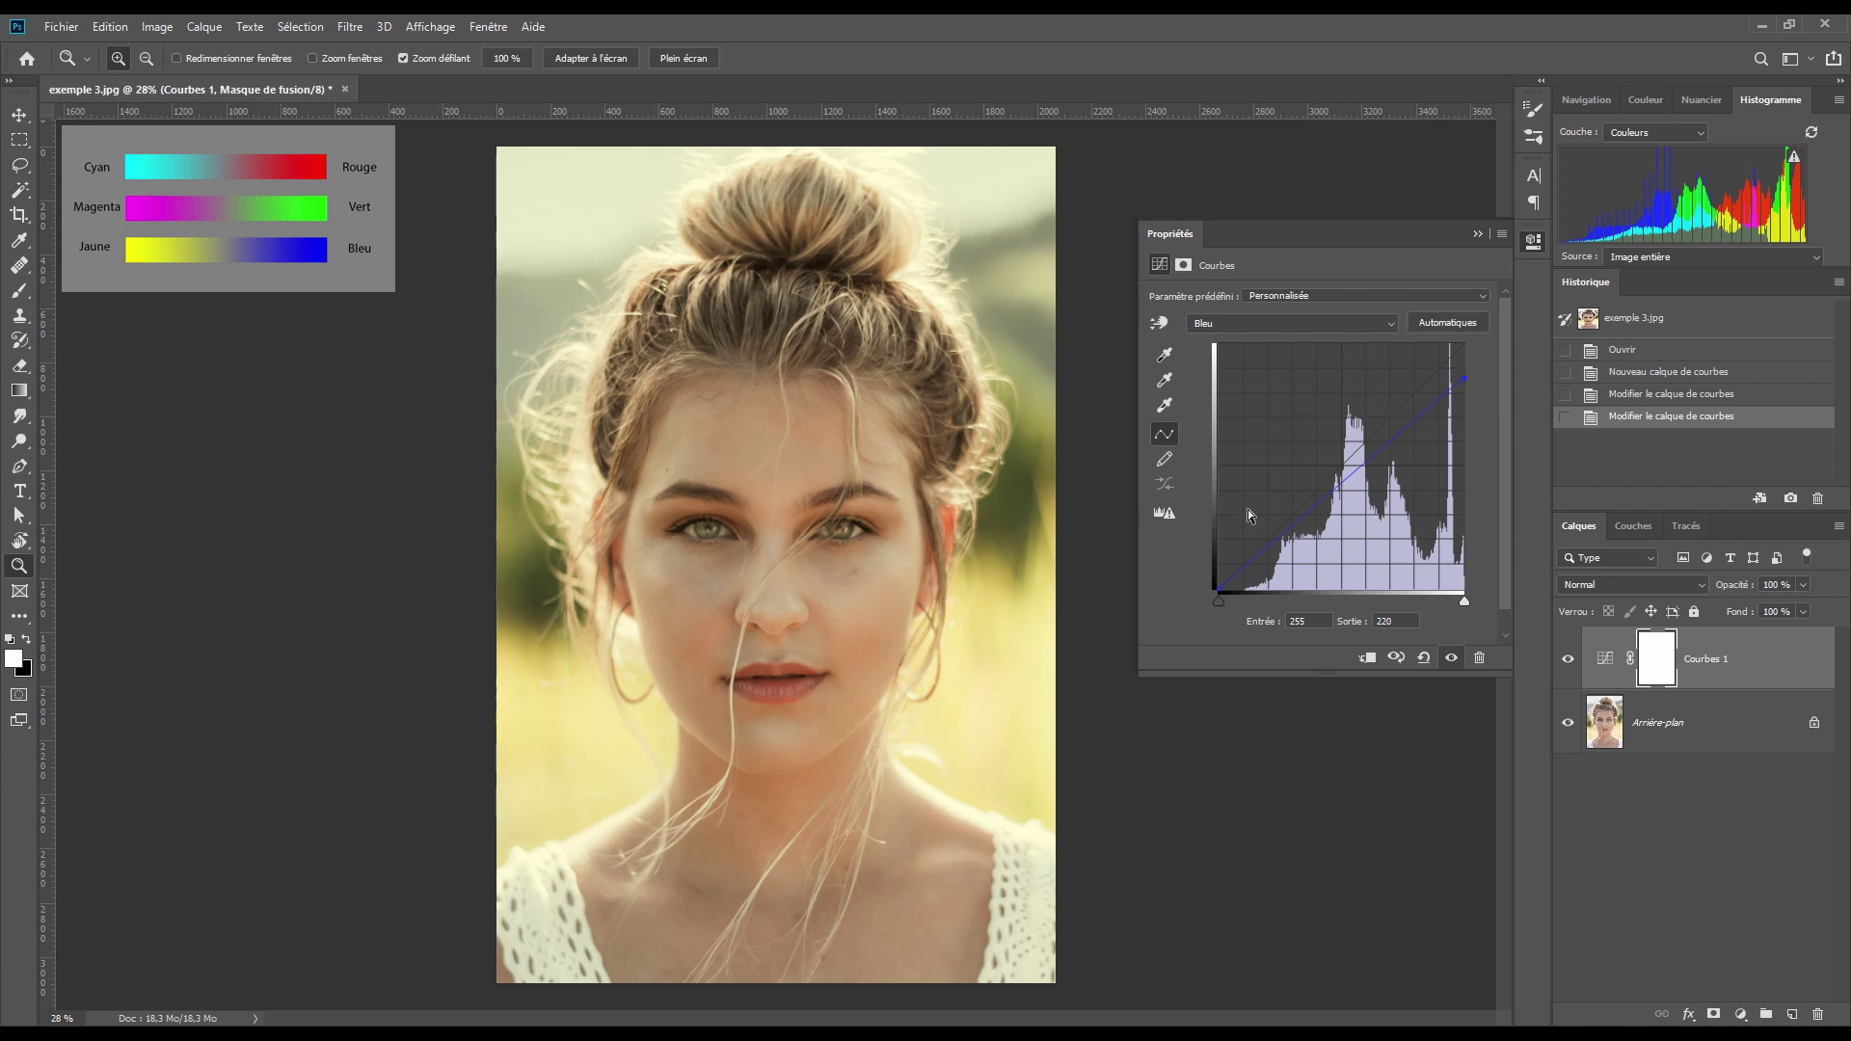
left_click_drag(1219, 587, 1214, 579)
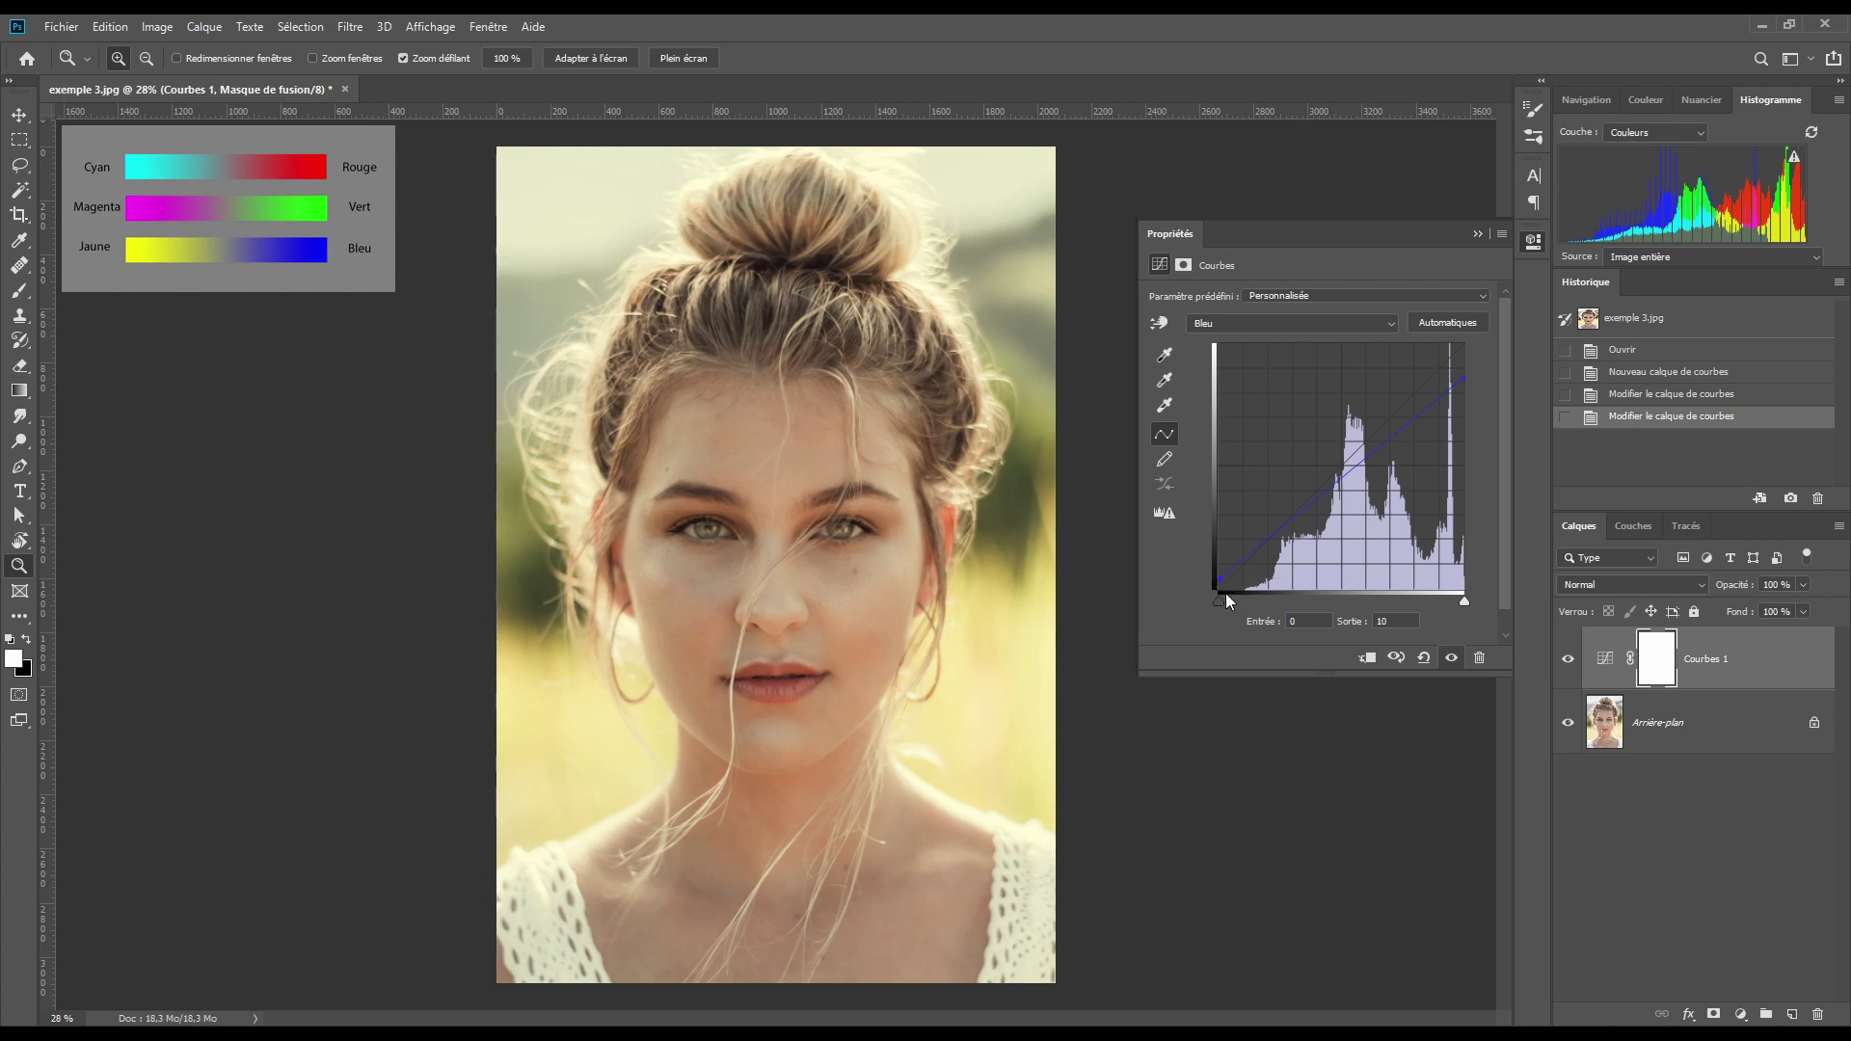
- In the Vert channel, use on-image adjustment on the hair to set input 53 to output 45, and lower input 130 to output 124
left_click(1292, 243)
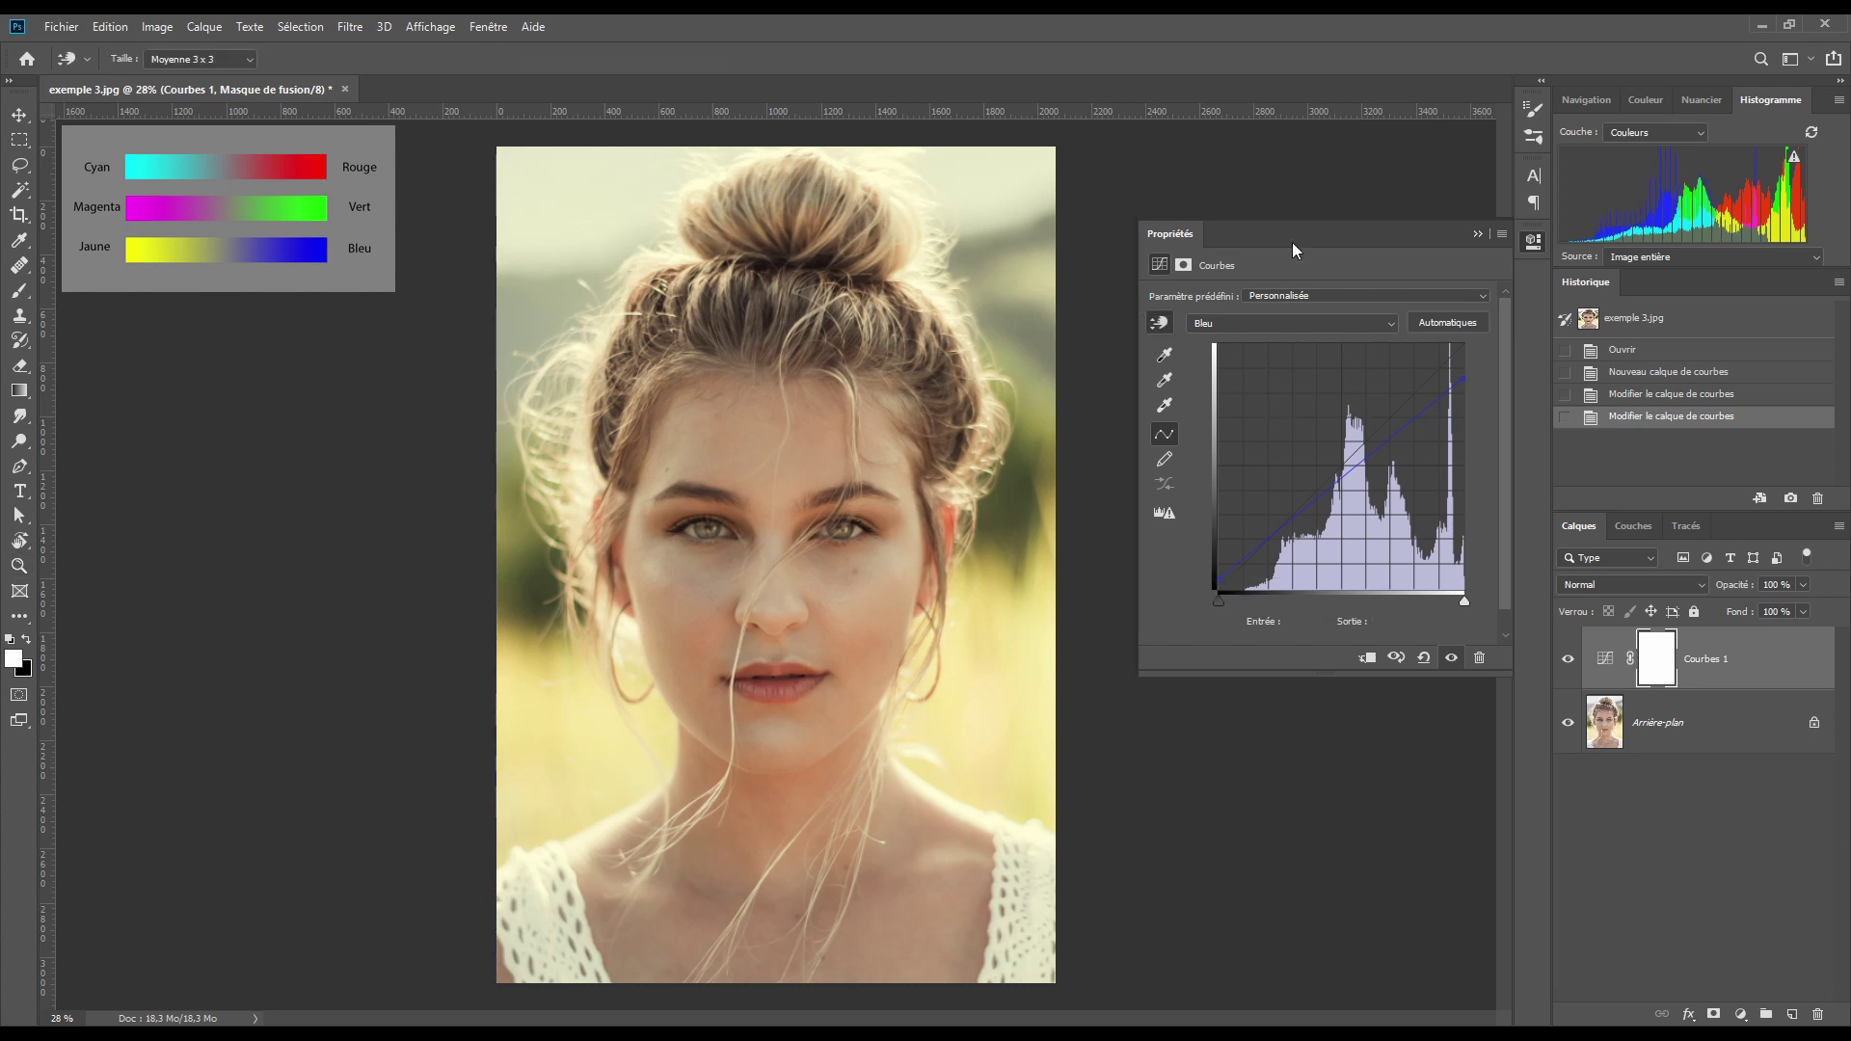
left_click(1263, 328)
left_click(1247, 365)
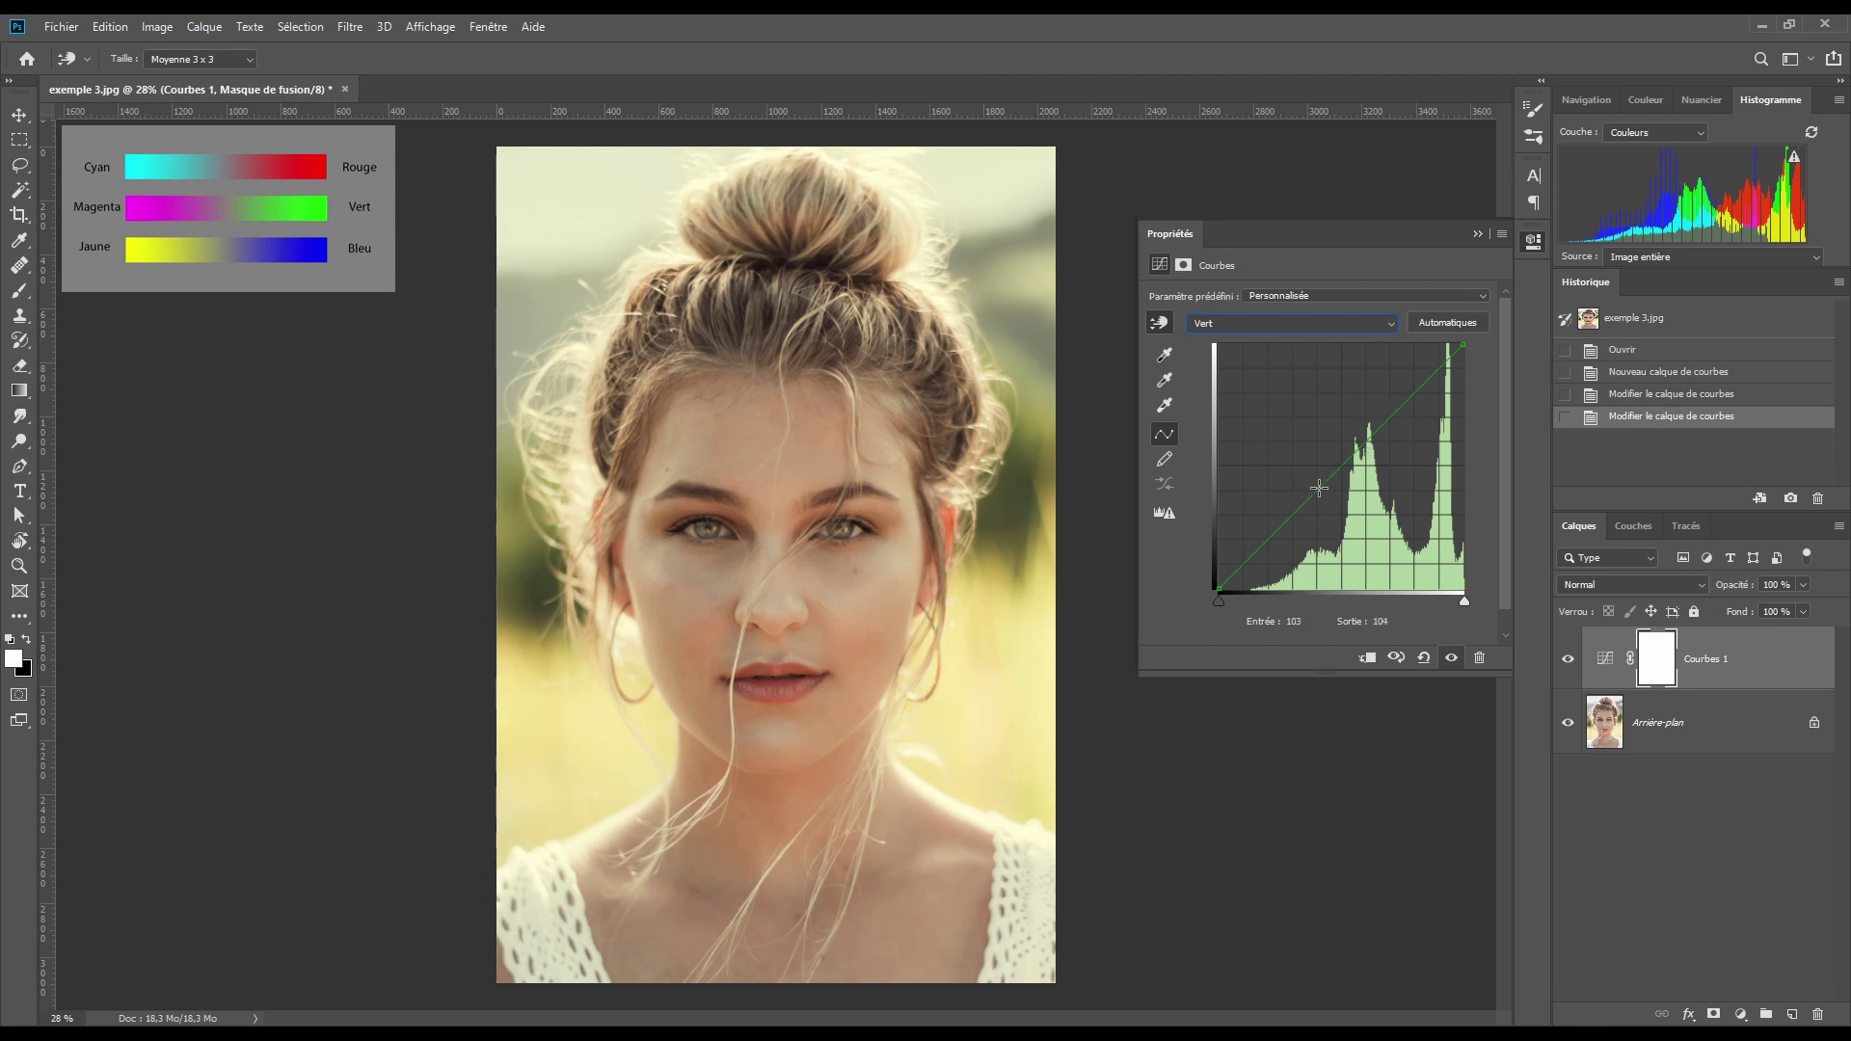
left_click(1161, 326)
left_click(1160, 324)
left_click(834, 267)
left_click_drag(834, 267, 836, 275)
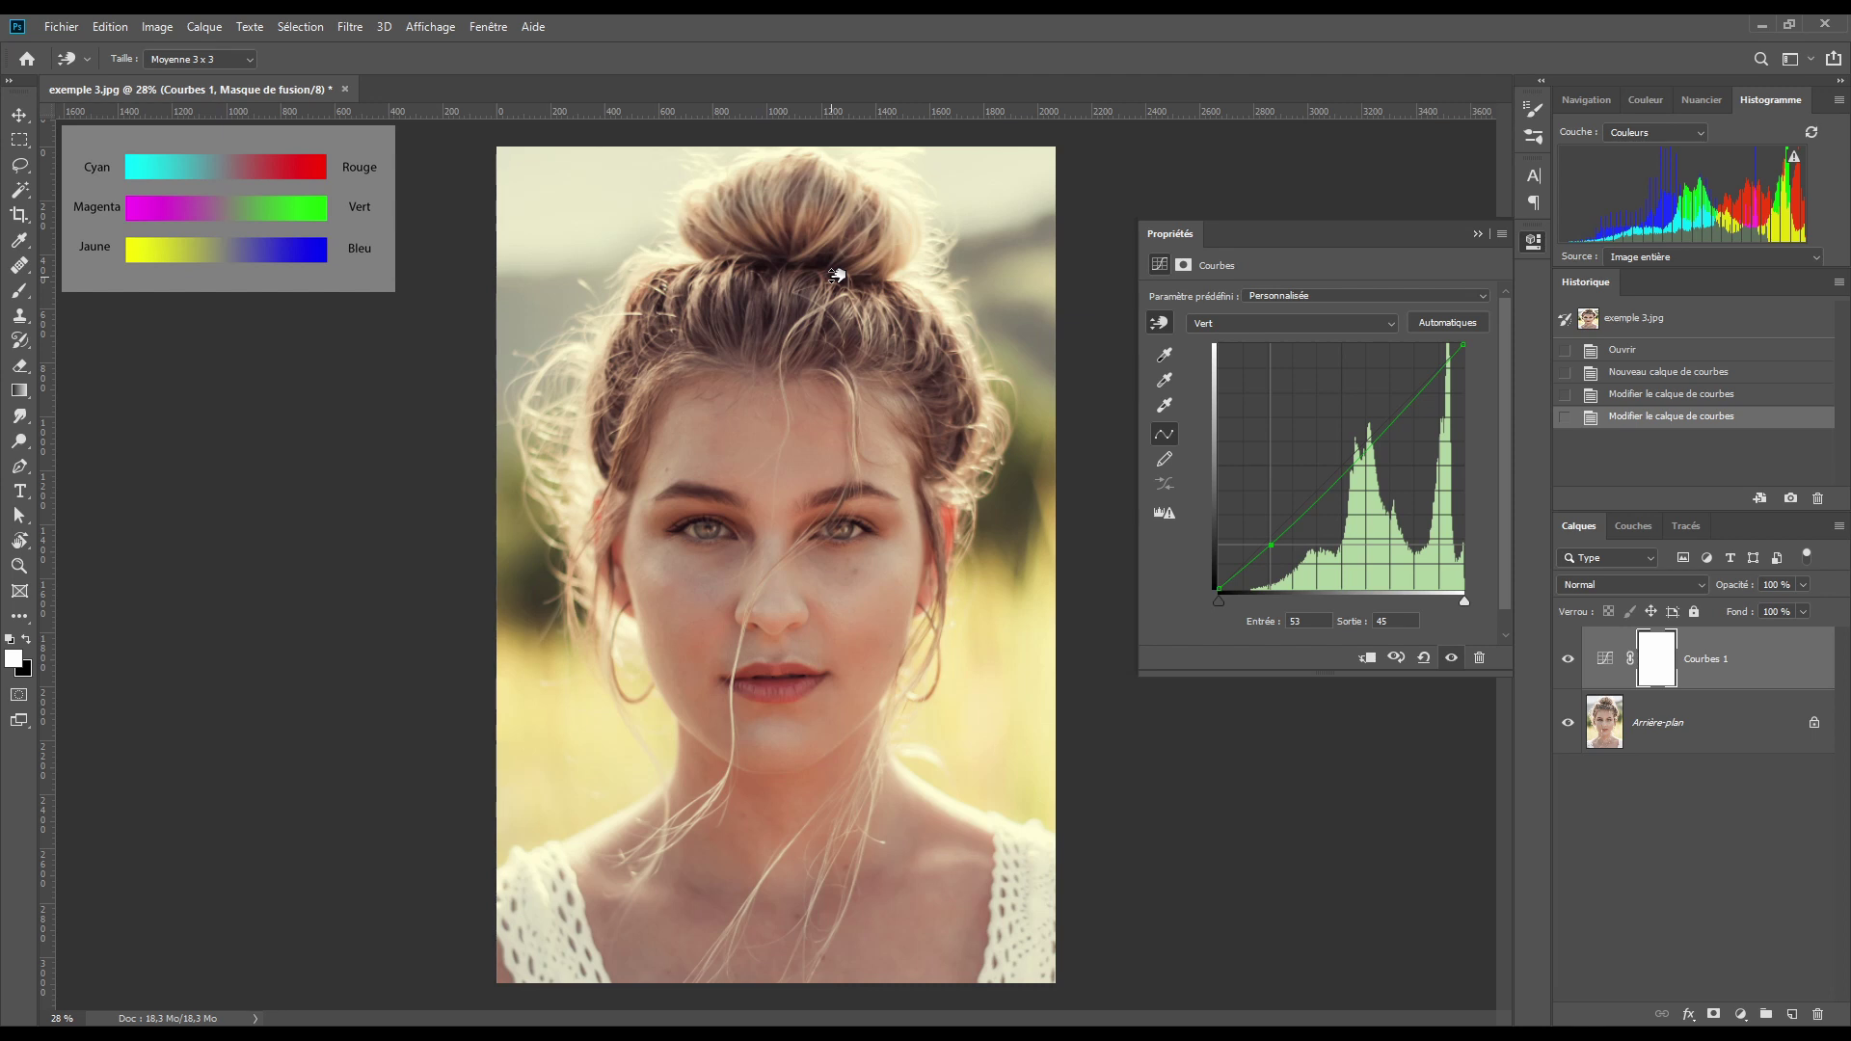
left_click(1344, 470)
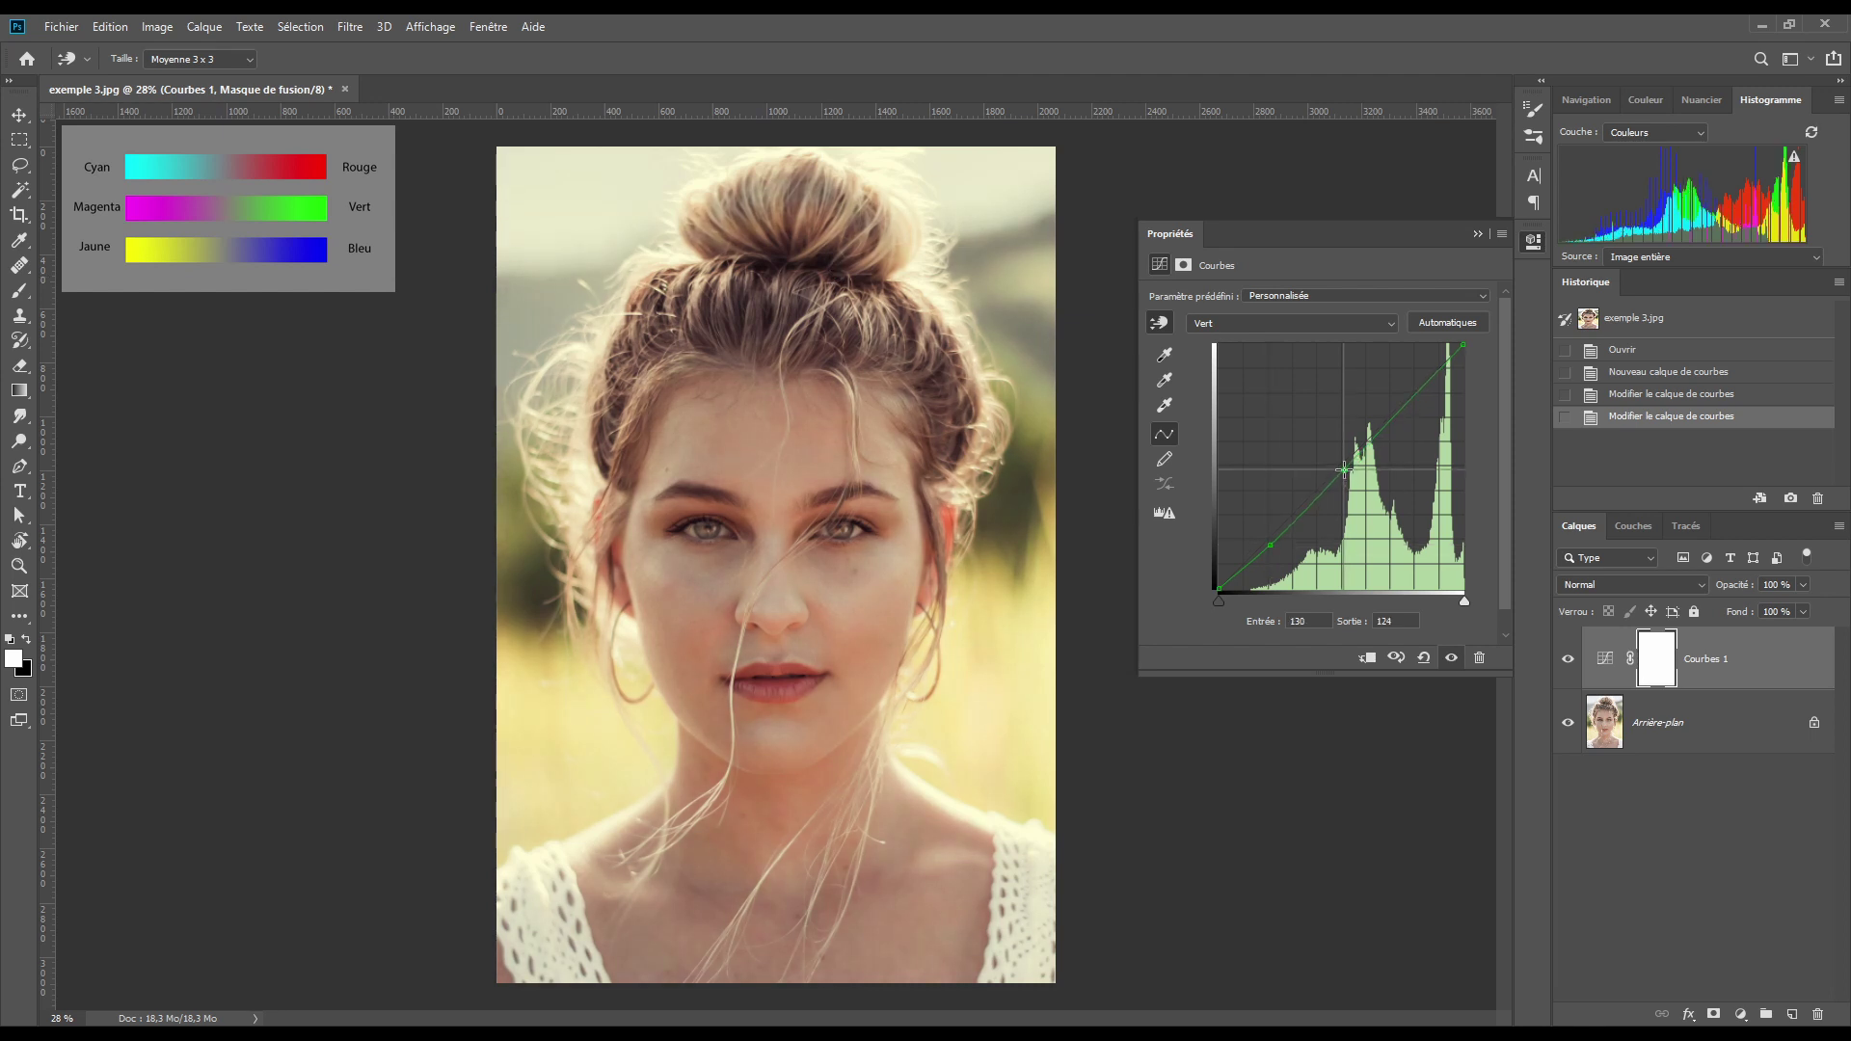
left_click_drag(1344, 470, 1344, 471)
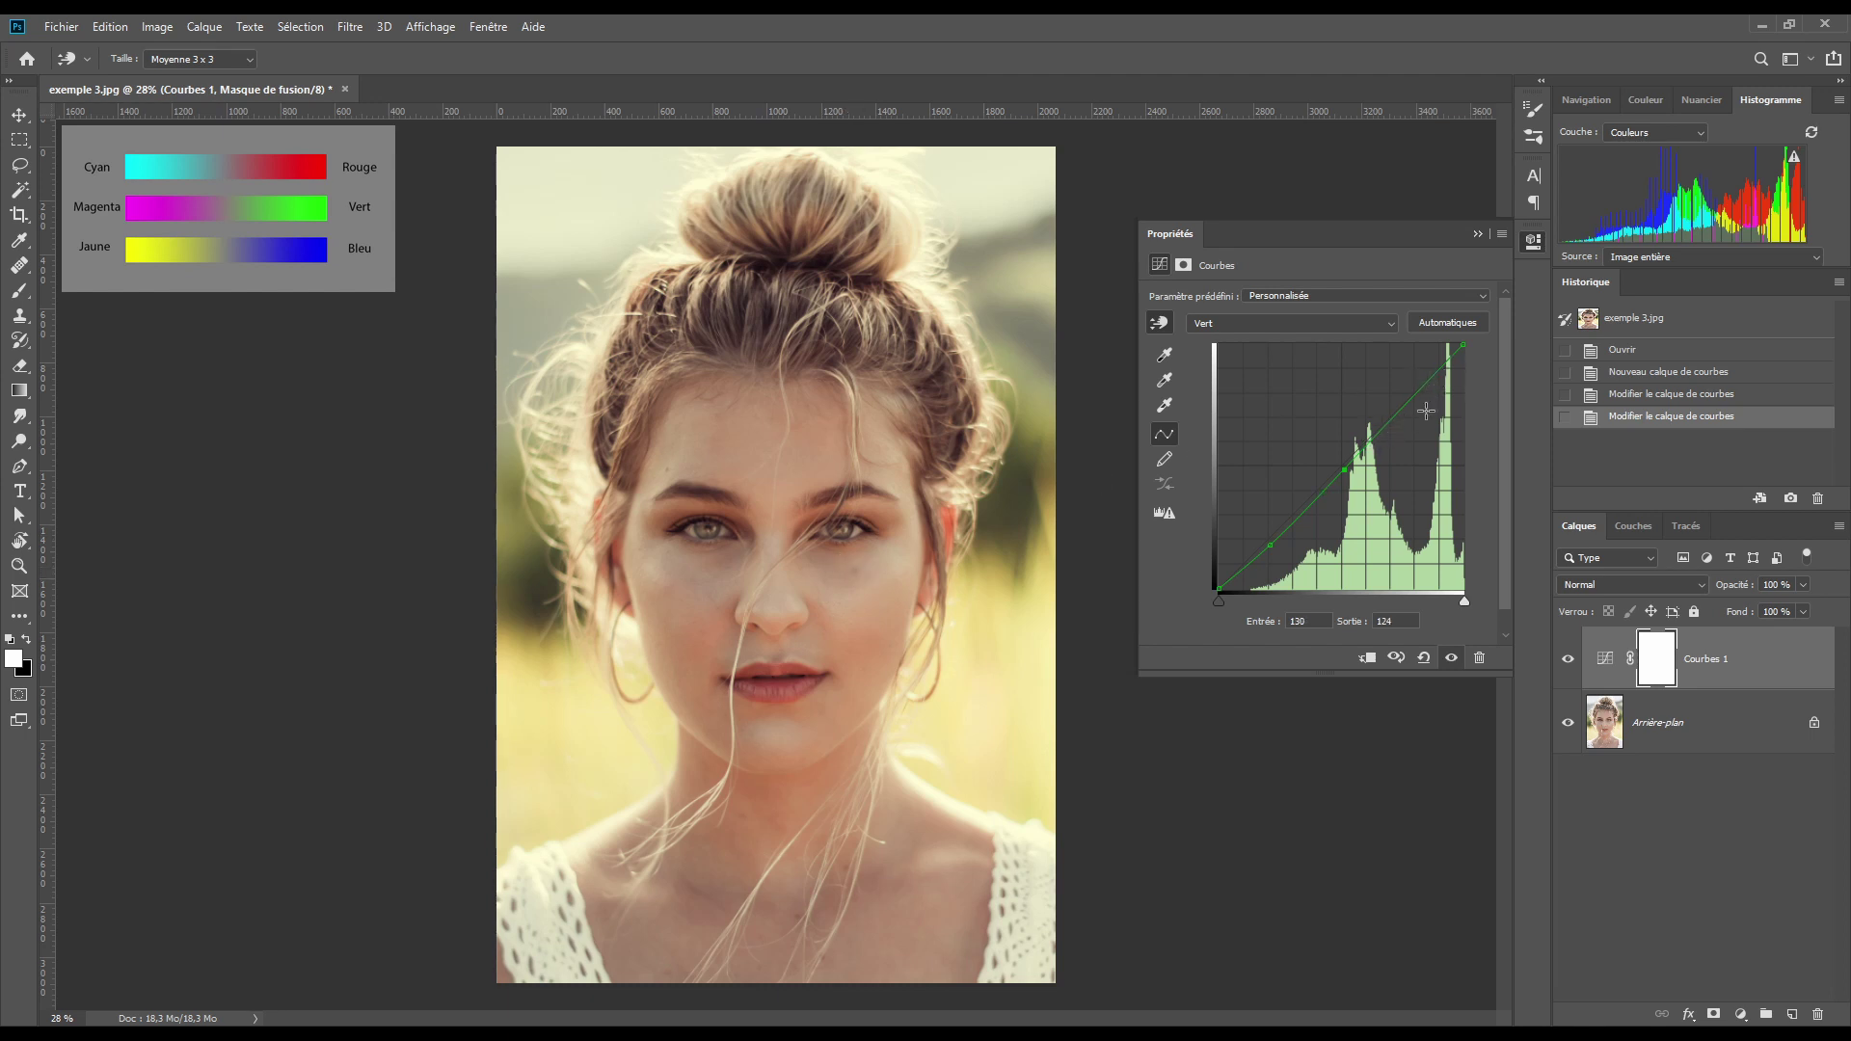
- In the Rouge channel, lower input 60 to output 50 and add a midtone anchor point at input 129, output 126
key("z")
left_click(1292, 323)
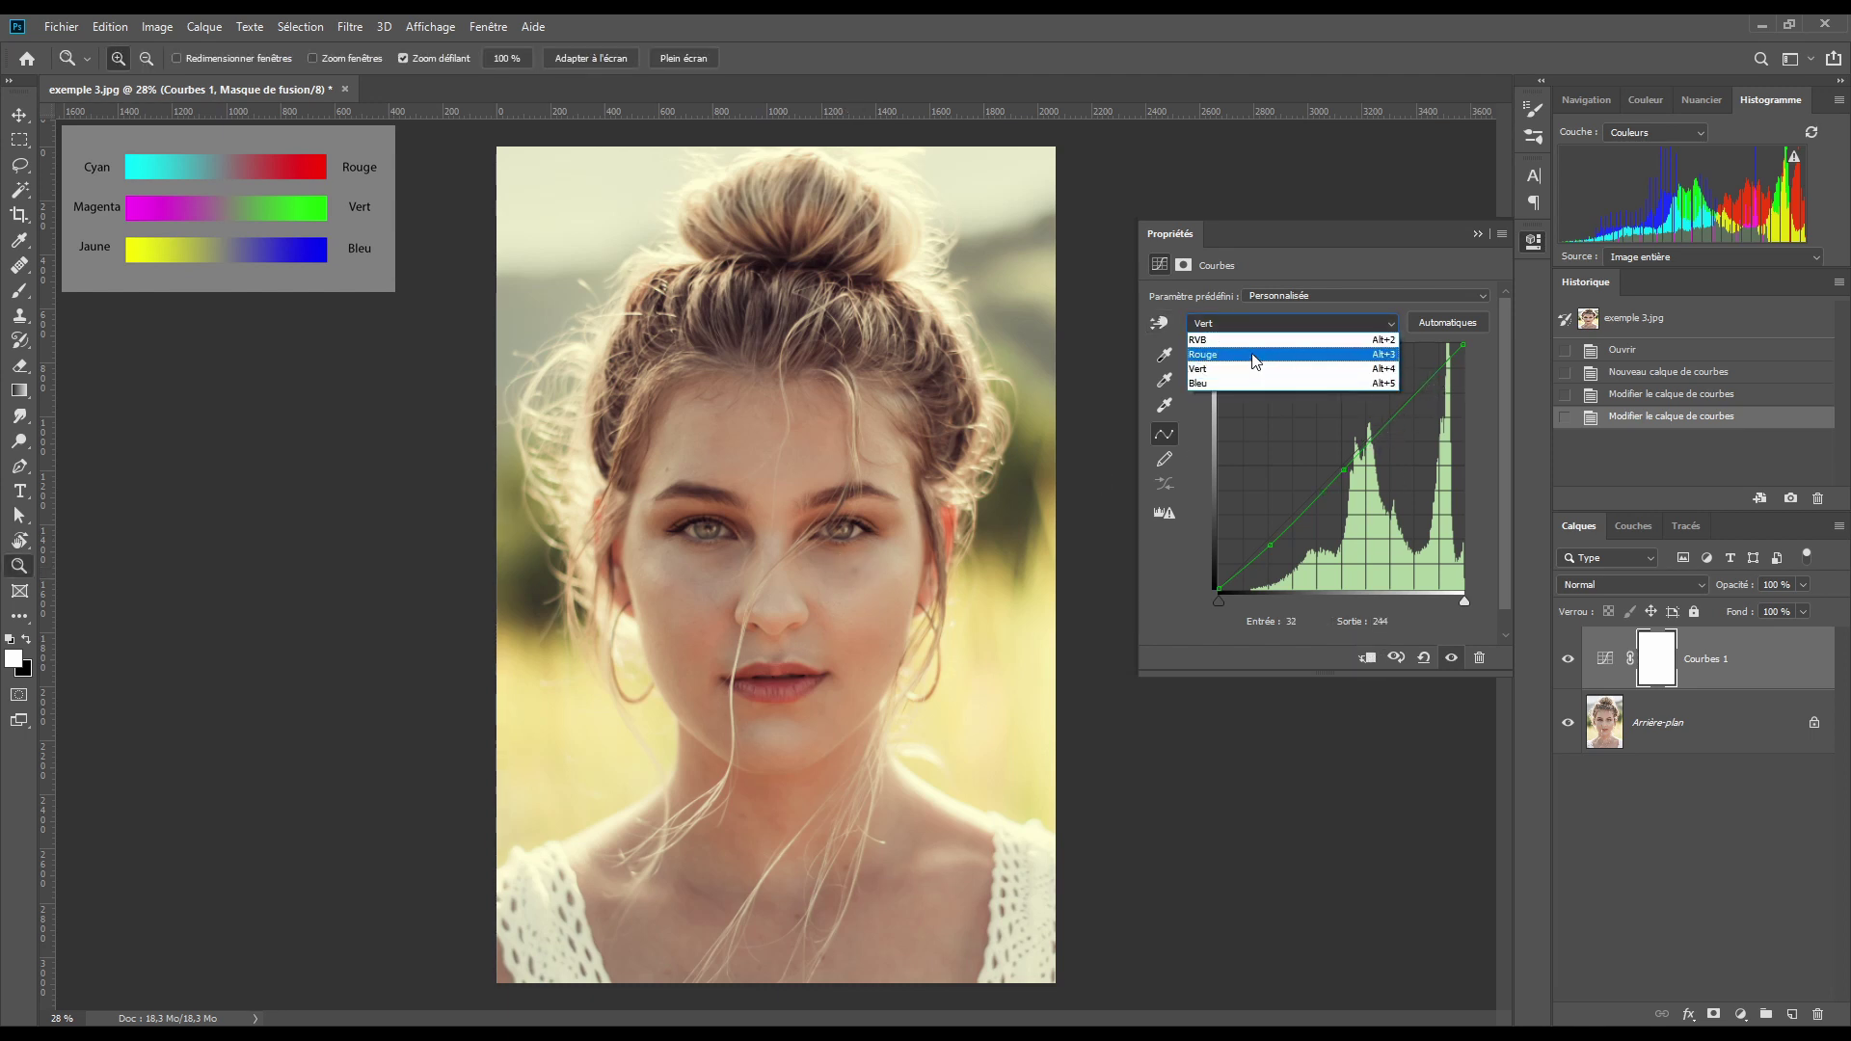
left_click(1251, 354)
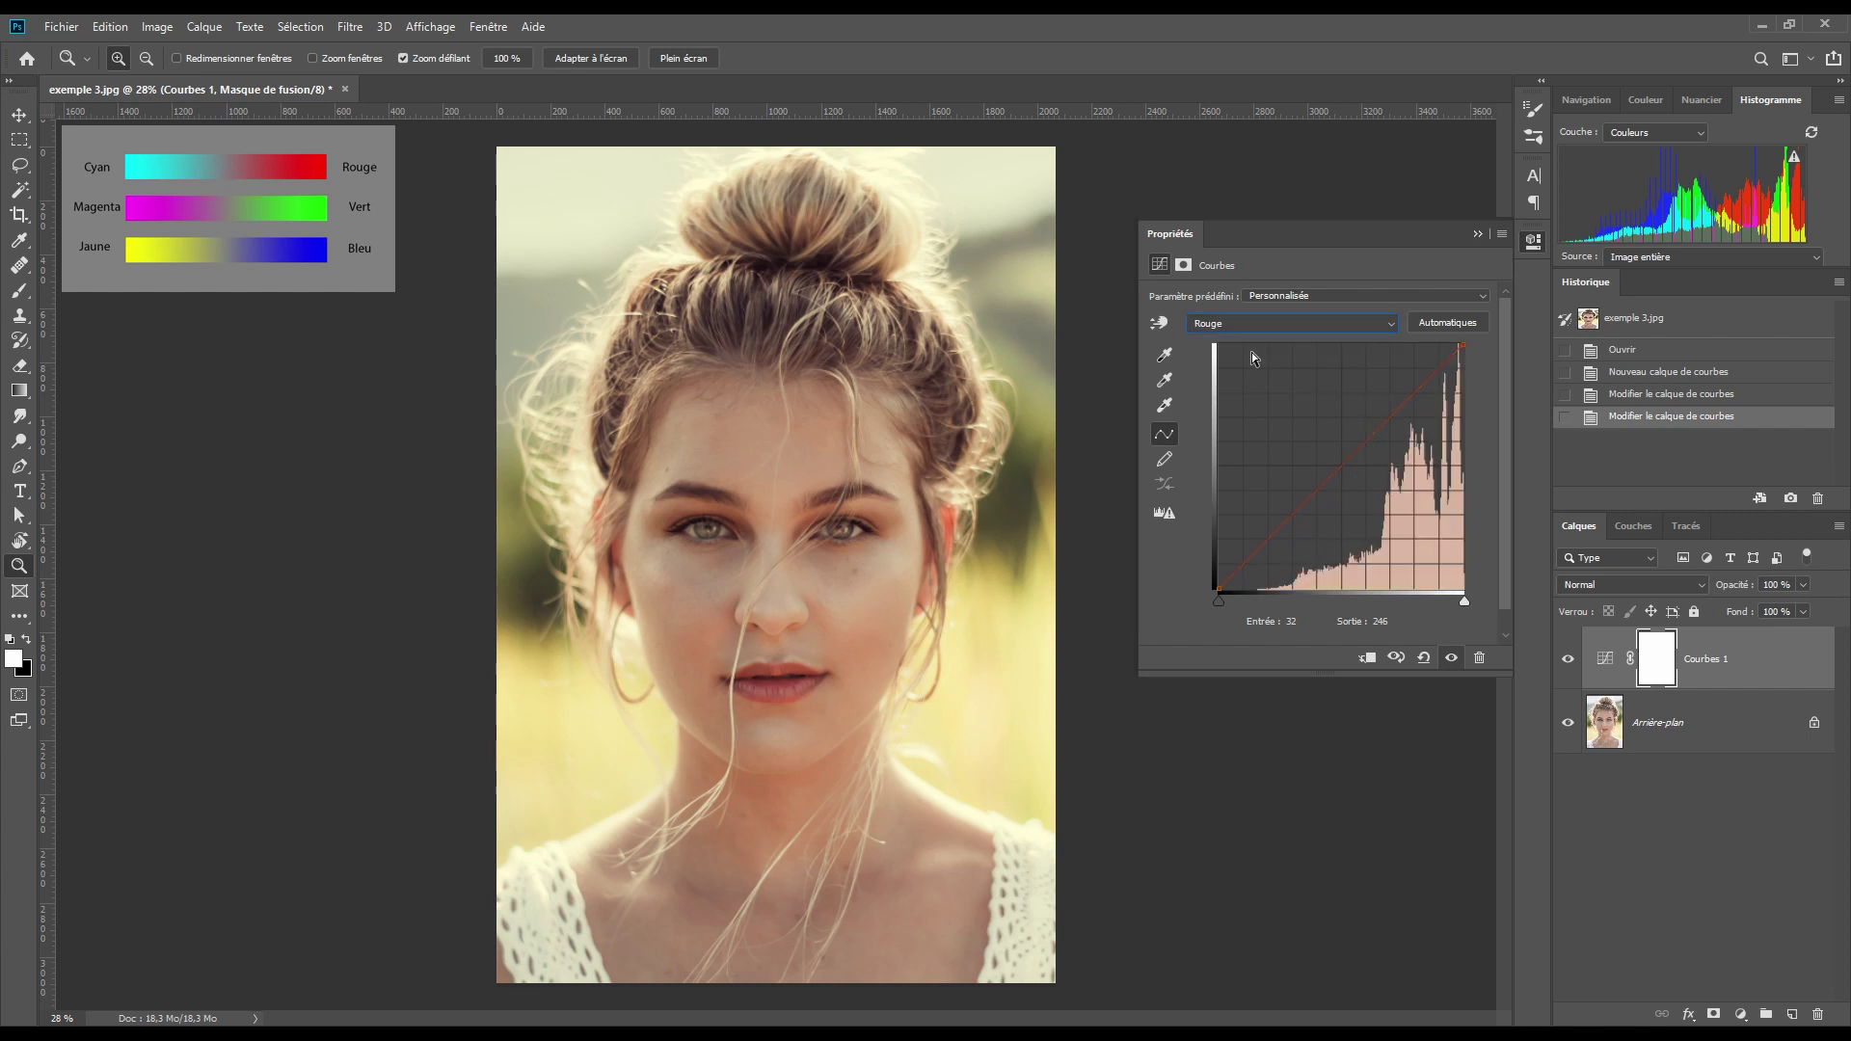
left_click(1278, 538)
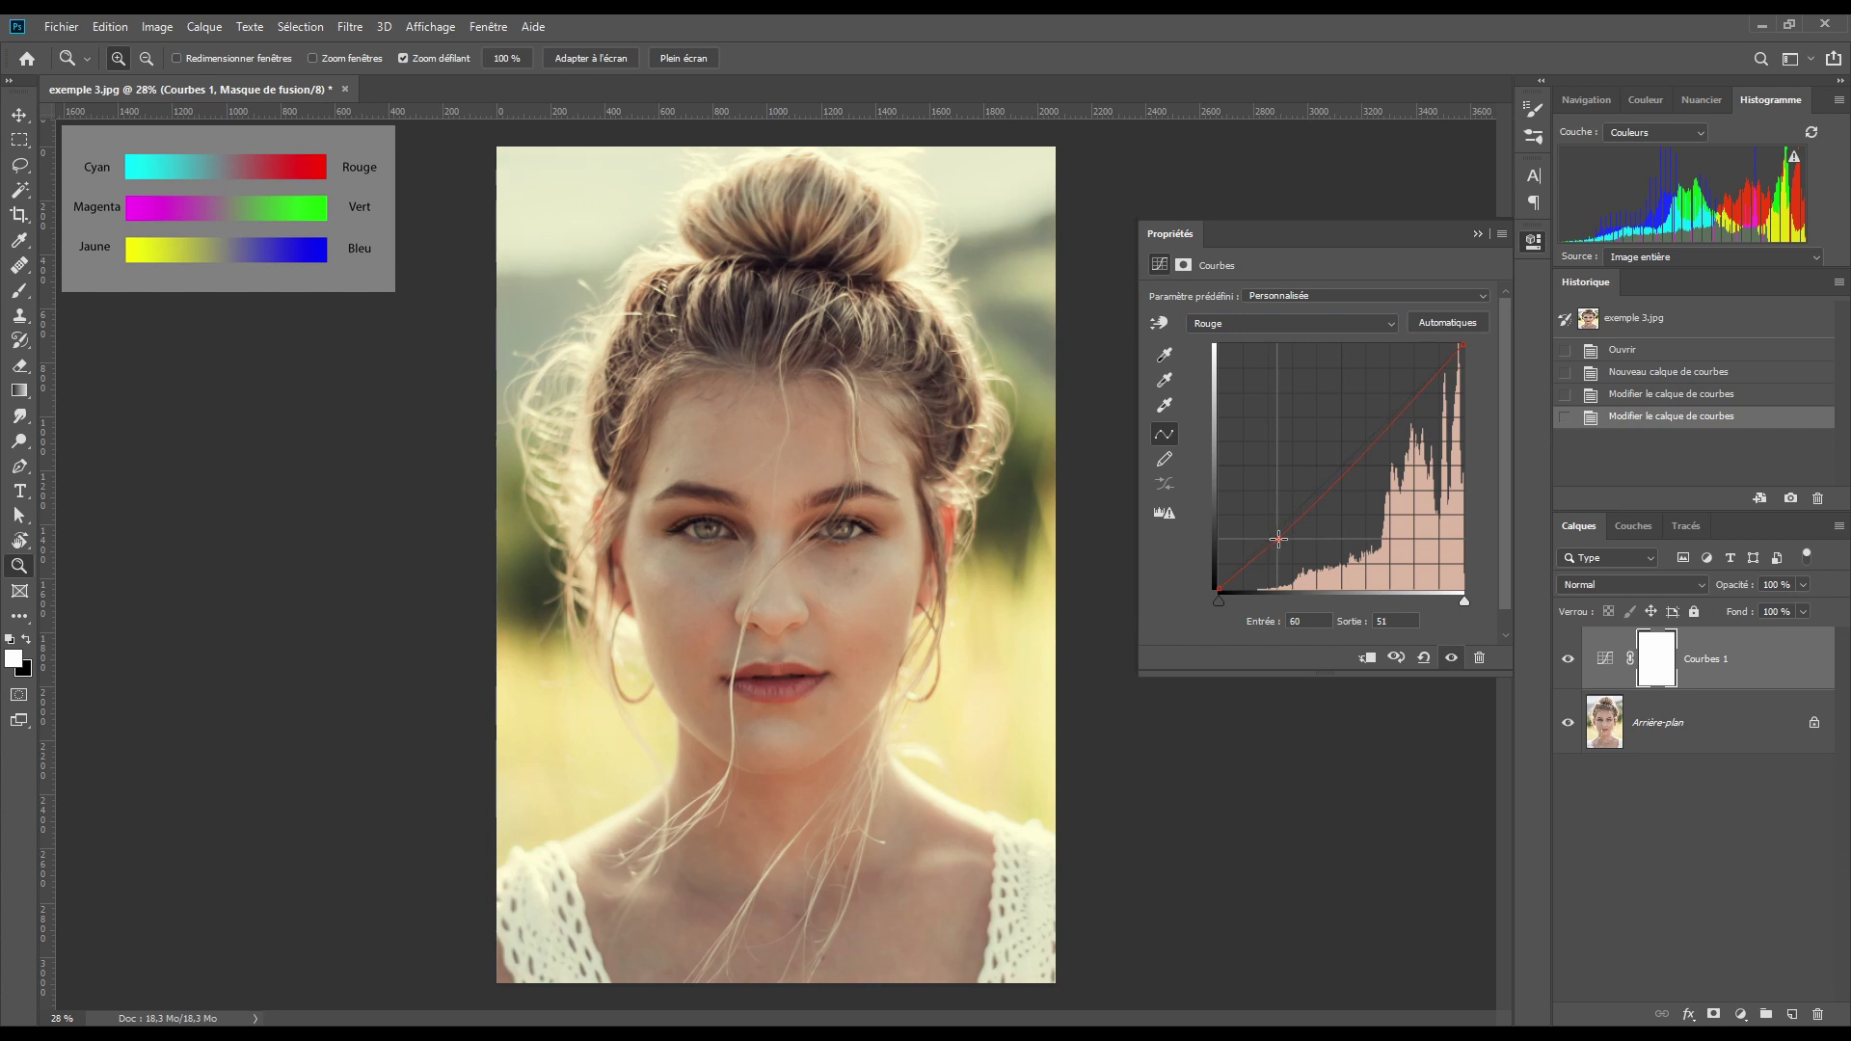
left_click(1400, 621)
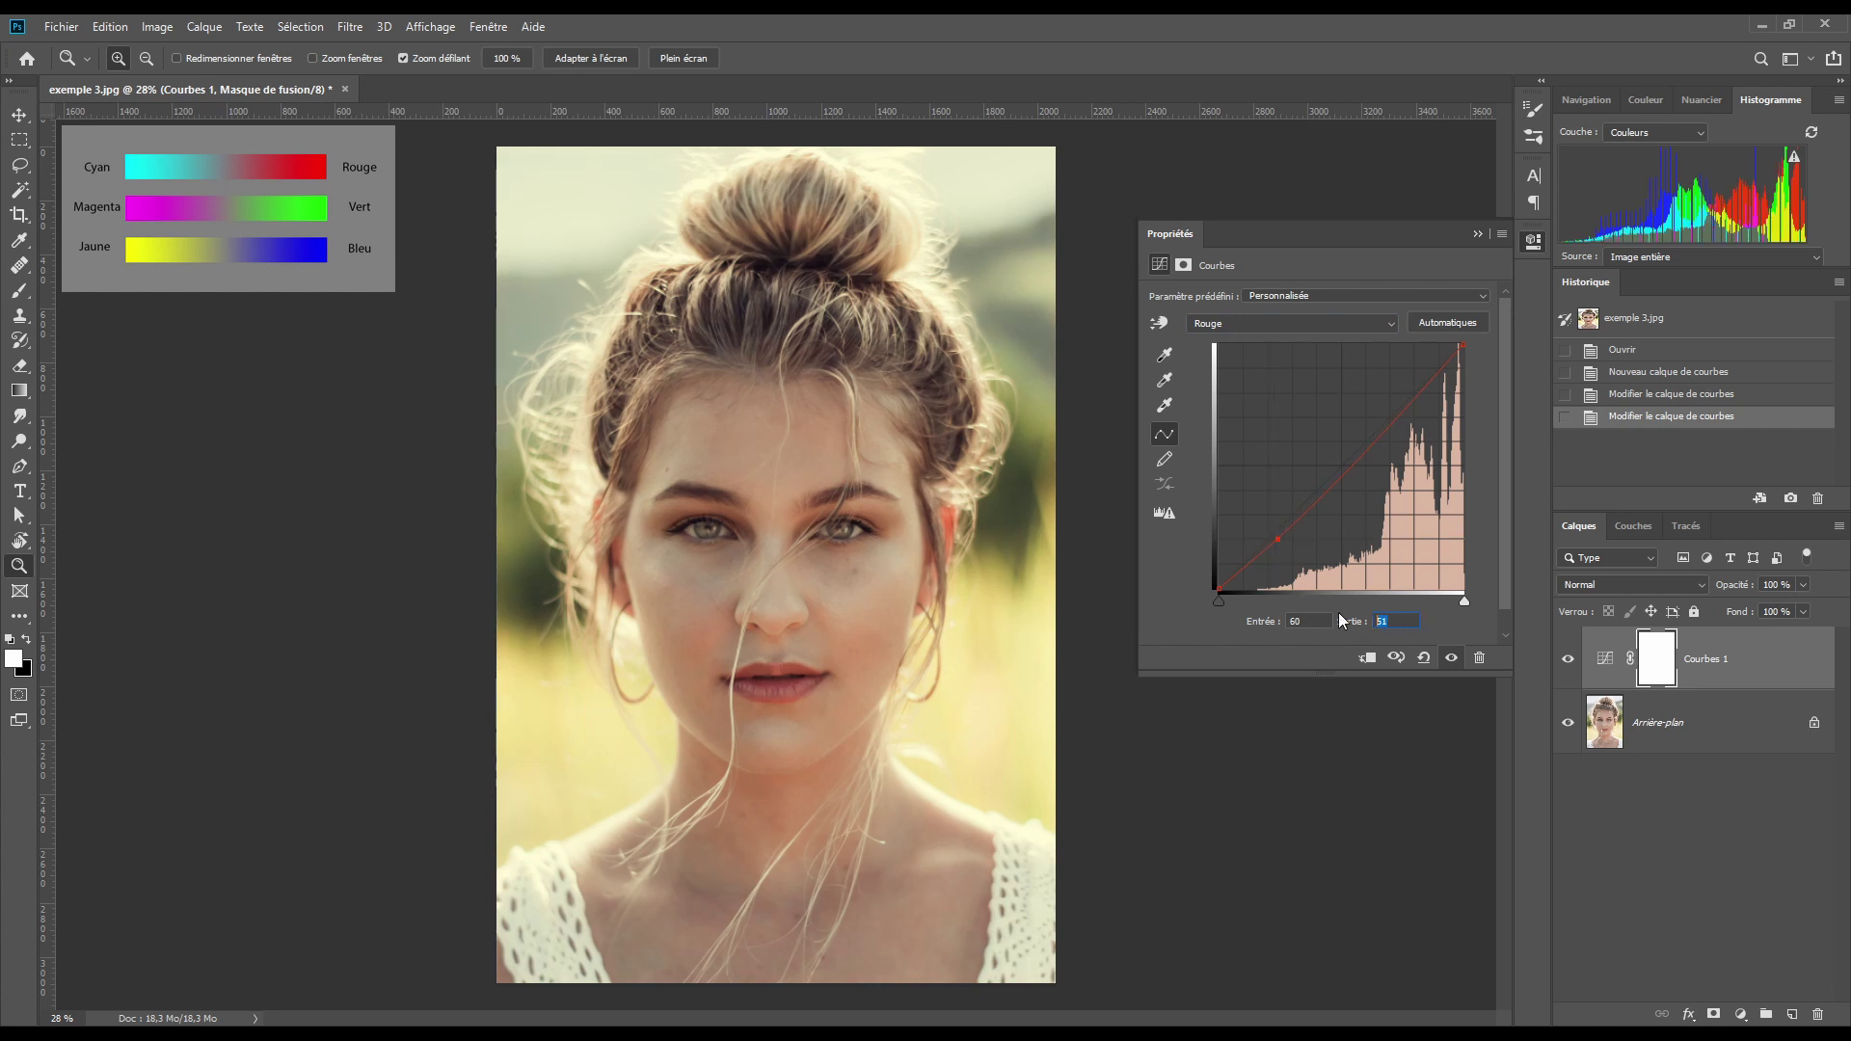
type("50")
left_click(1343, 469)
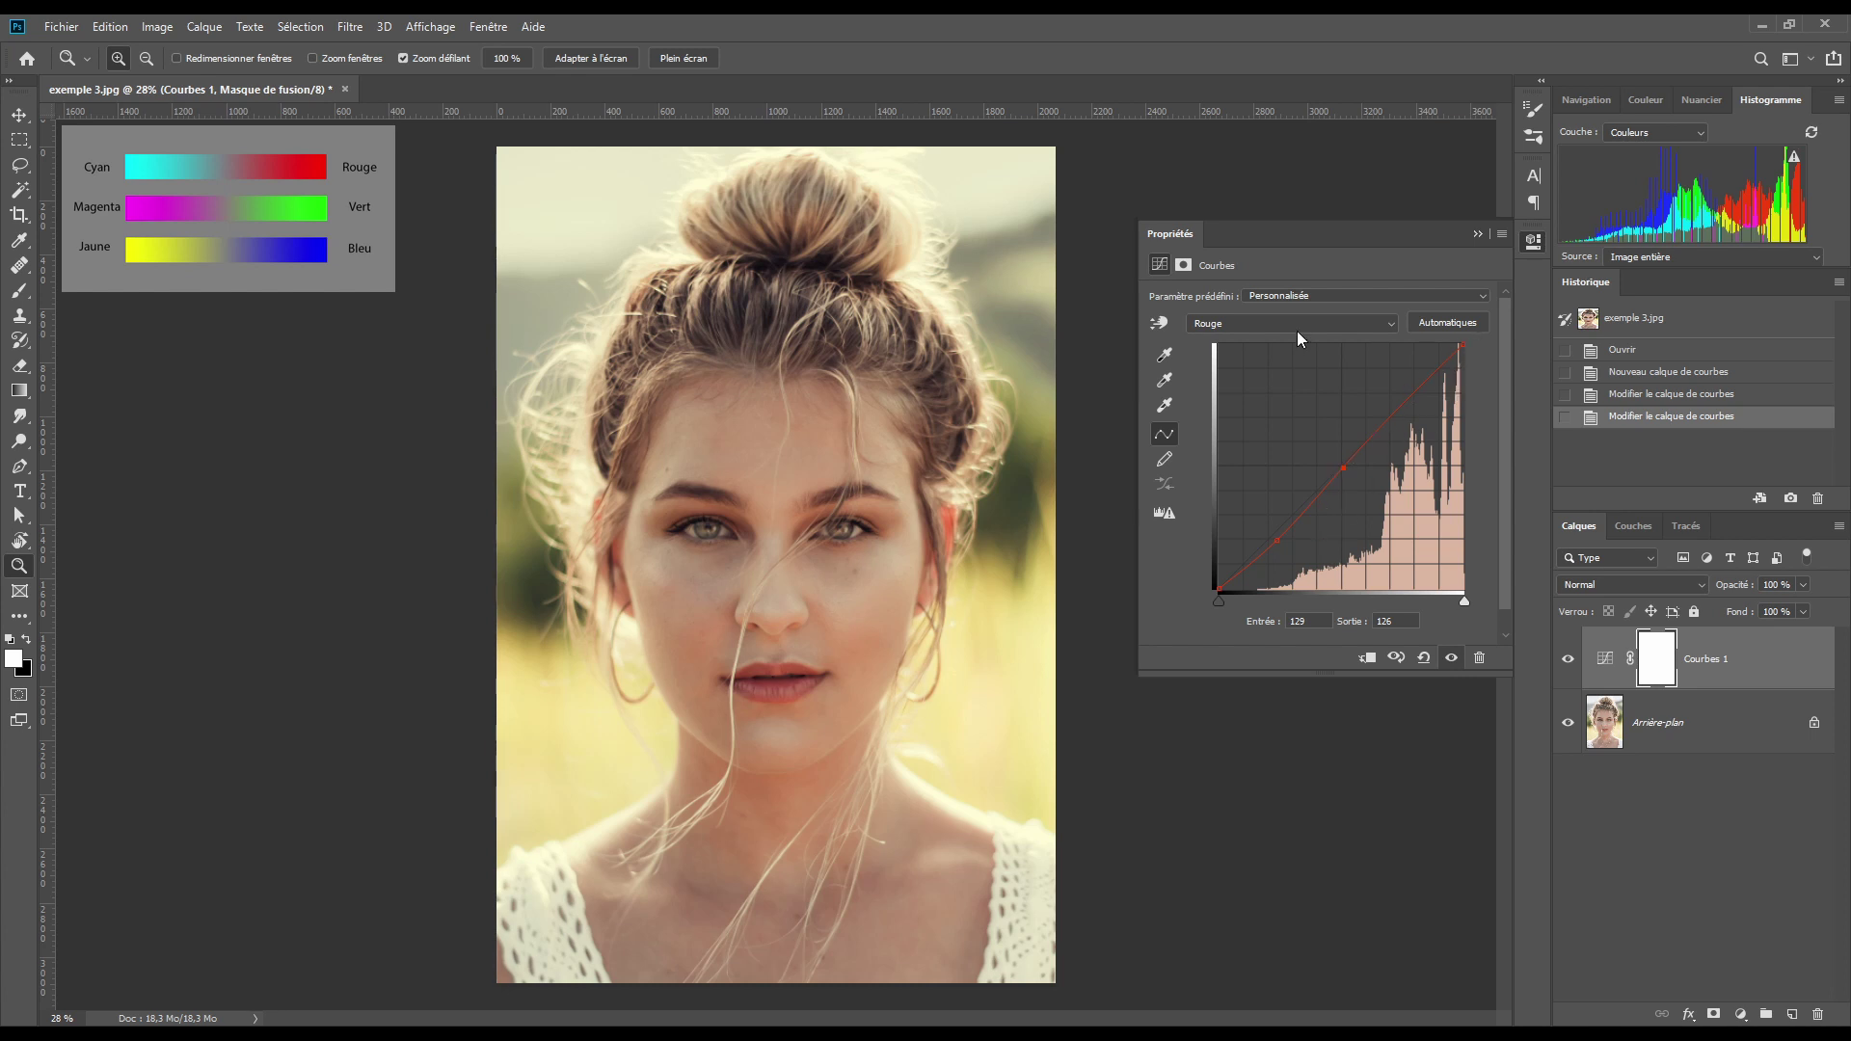
- Return to the RVB composite curve and repeatedly compare the portrait with its previous adjustment state
left_click(1259, 324)
left_click(1259, 330)
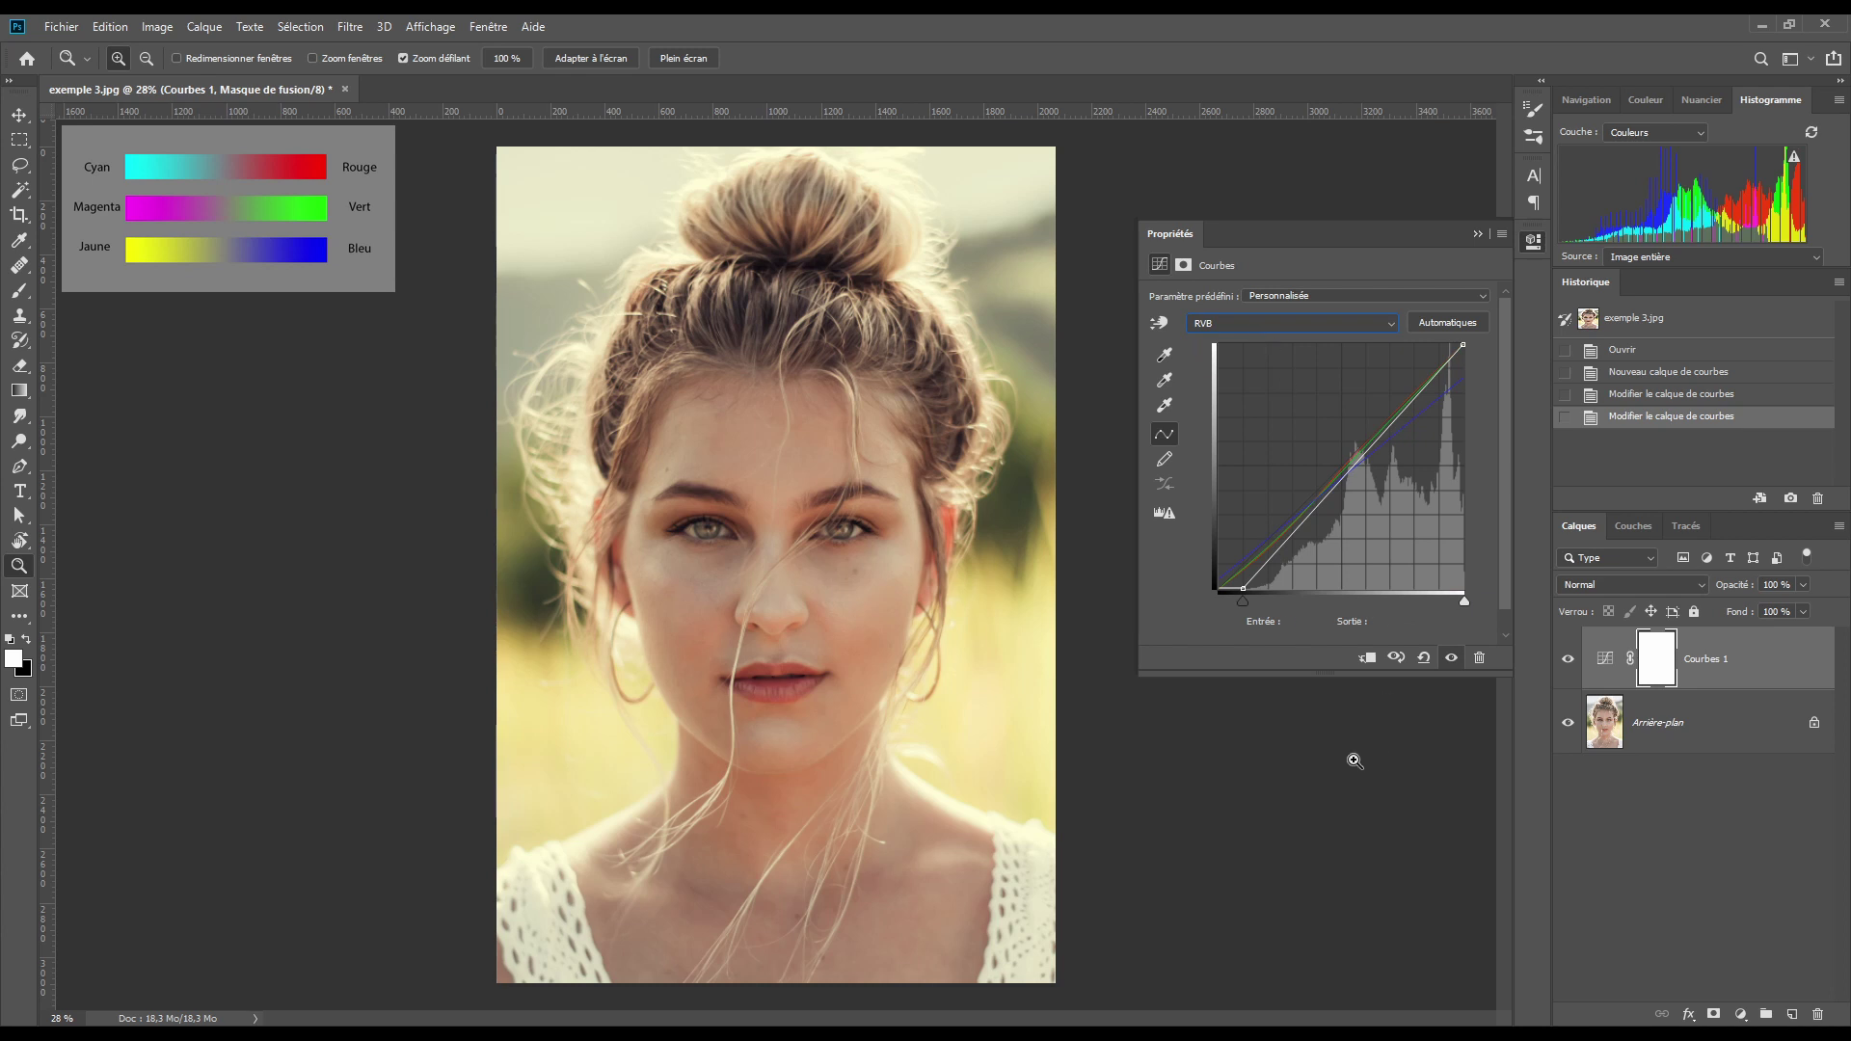
left_click(1397, 659)
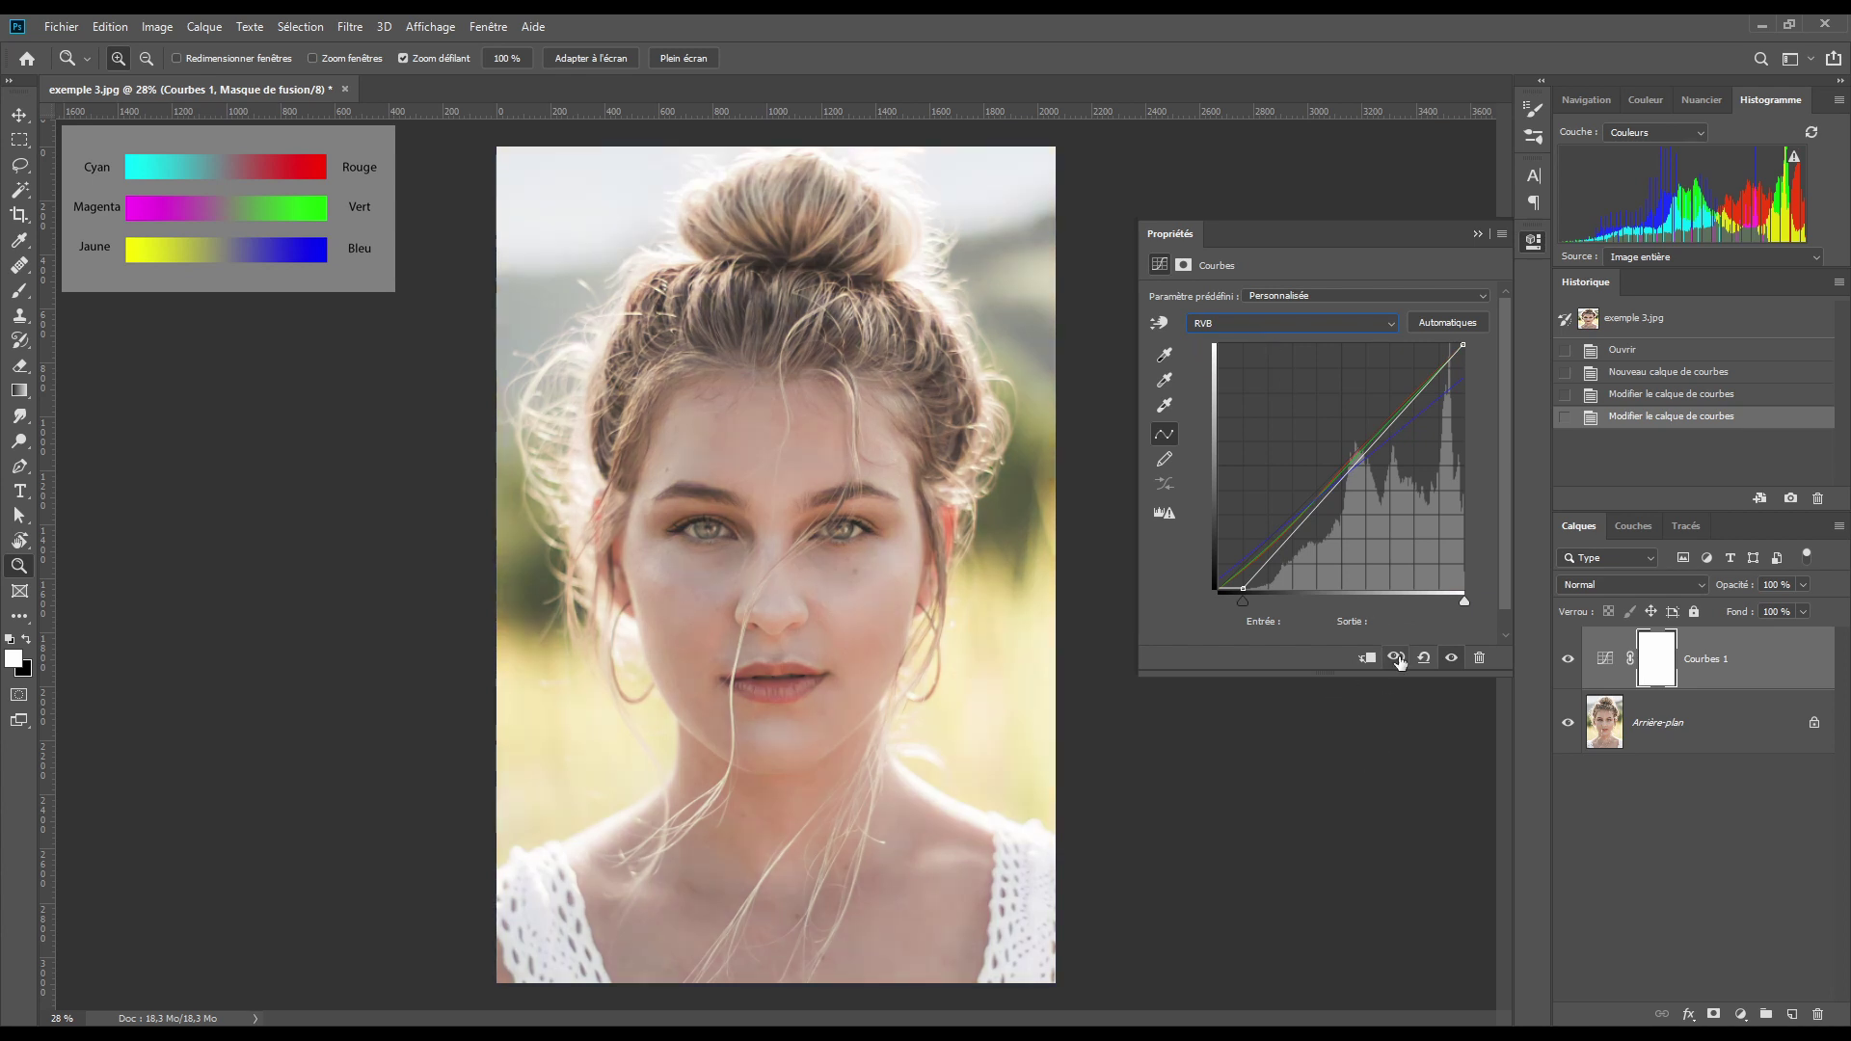
left_click(1397, 659)
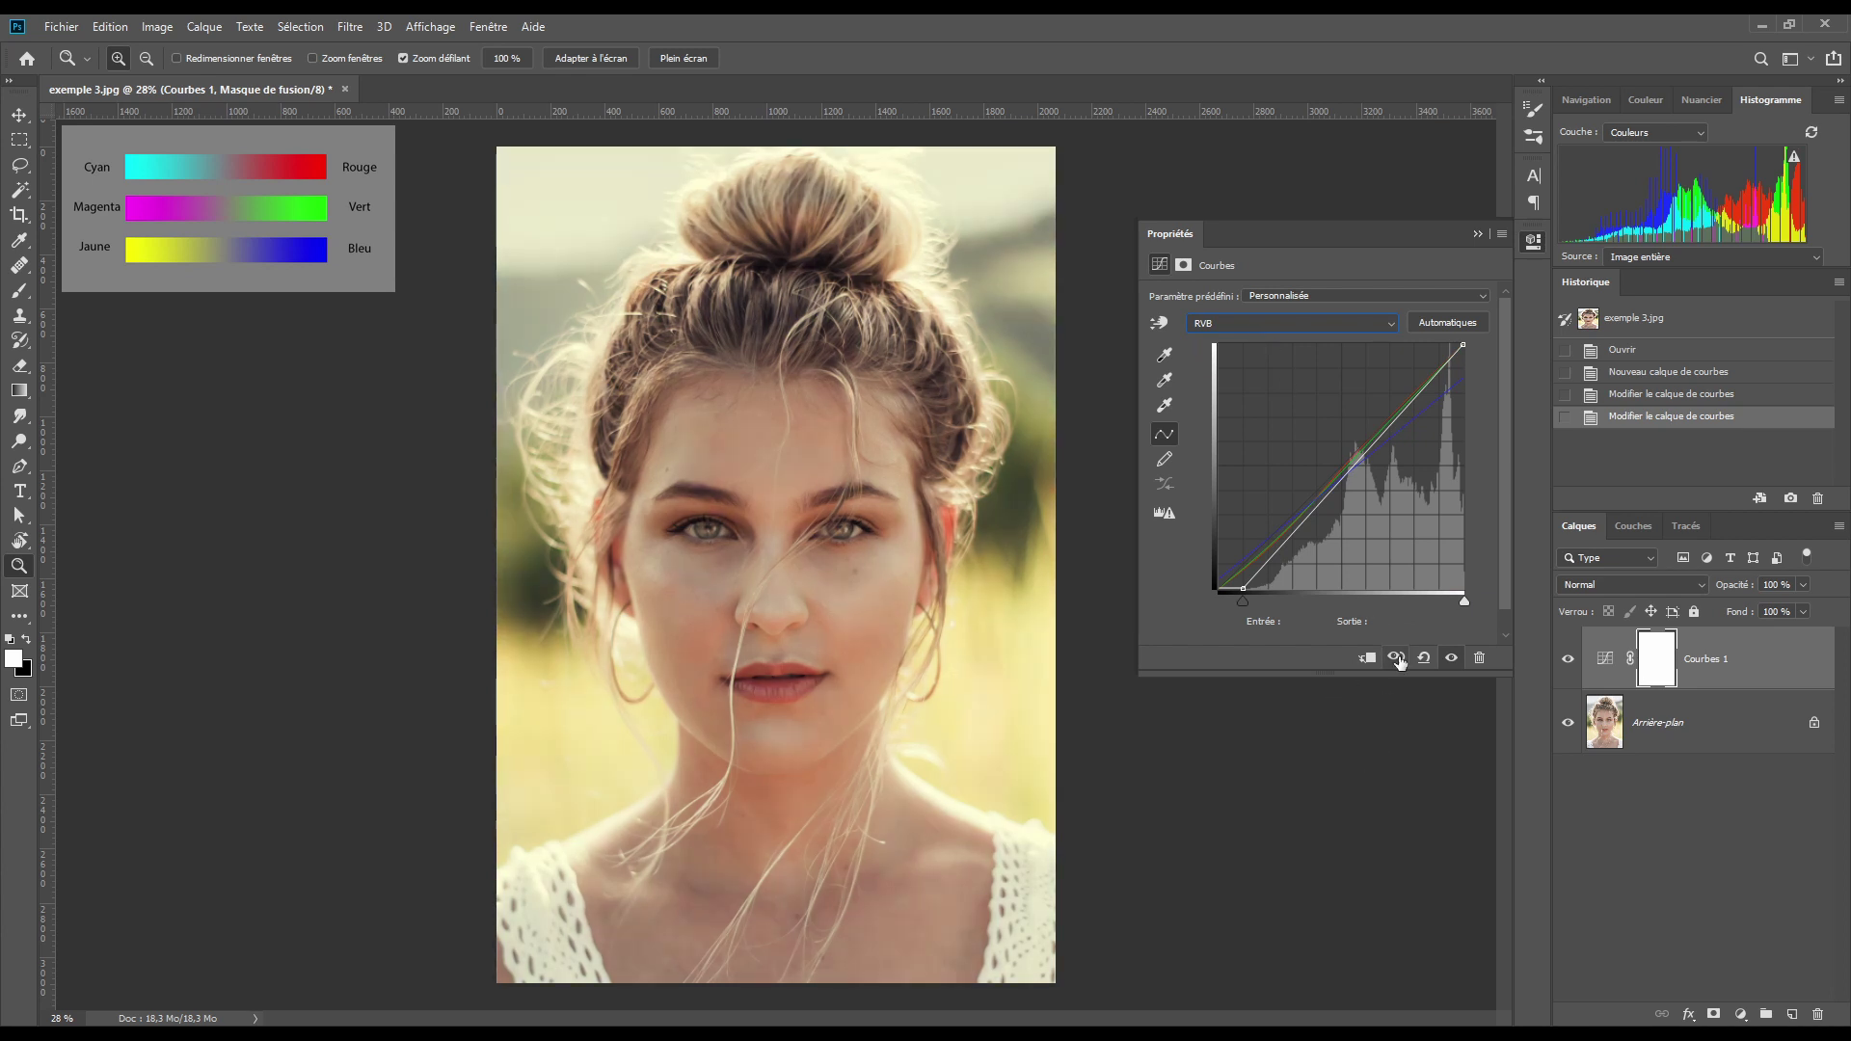
left_click(1397, 659)
left_click(1397, 658)
left_click(1396, 659)
left_click(1397, 658)
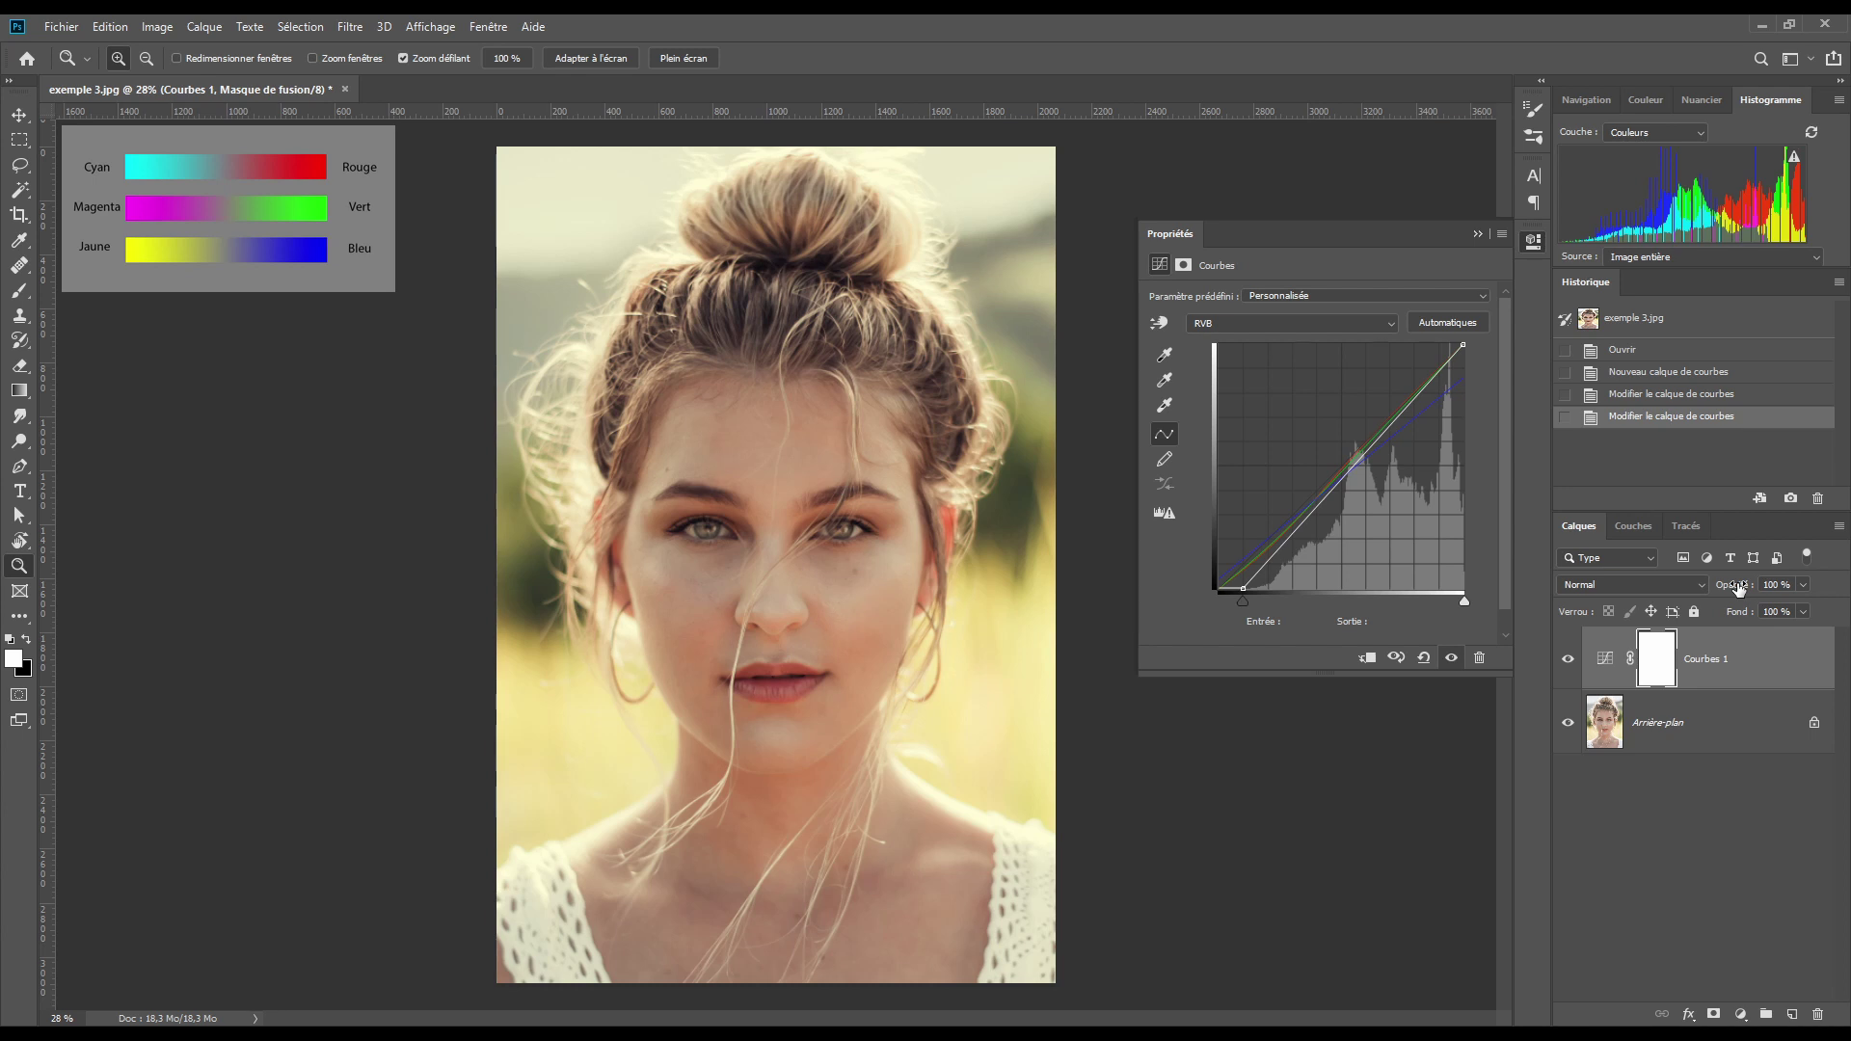
- Reduce the Courbes 1 layer's opacity to 74% to soften the colour grading
left_click_drag(1739, 588, 1712, 594)
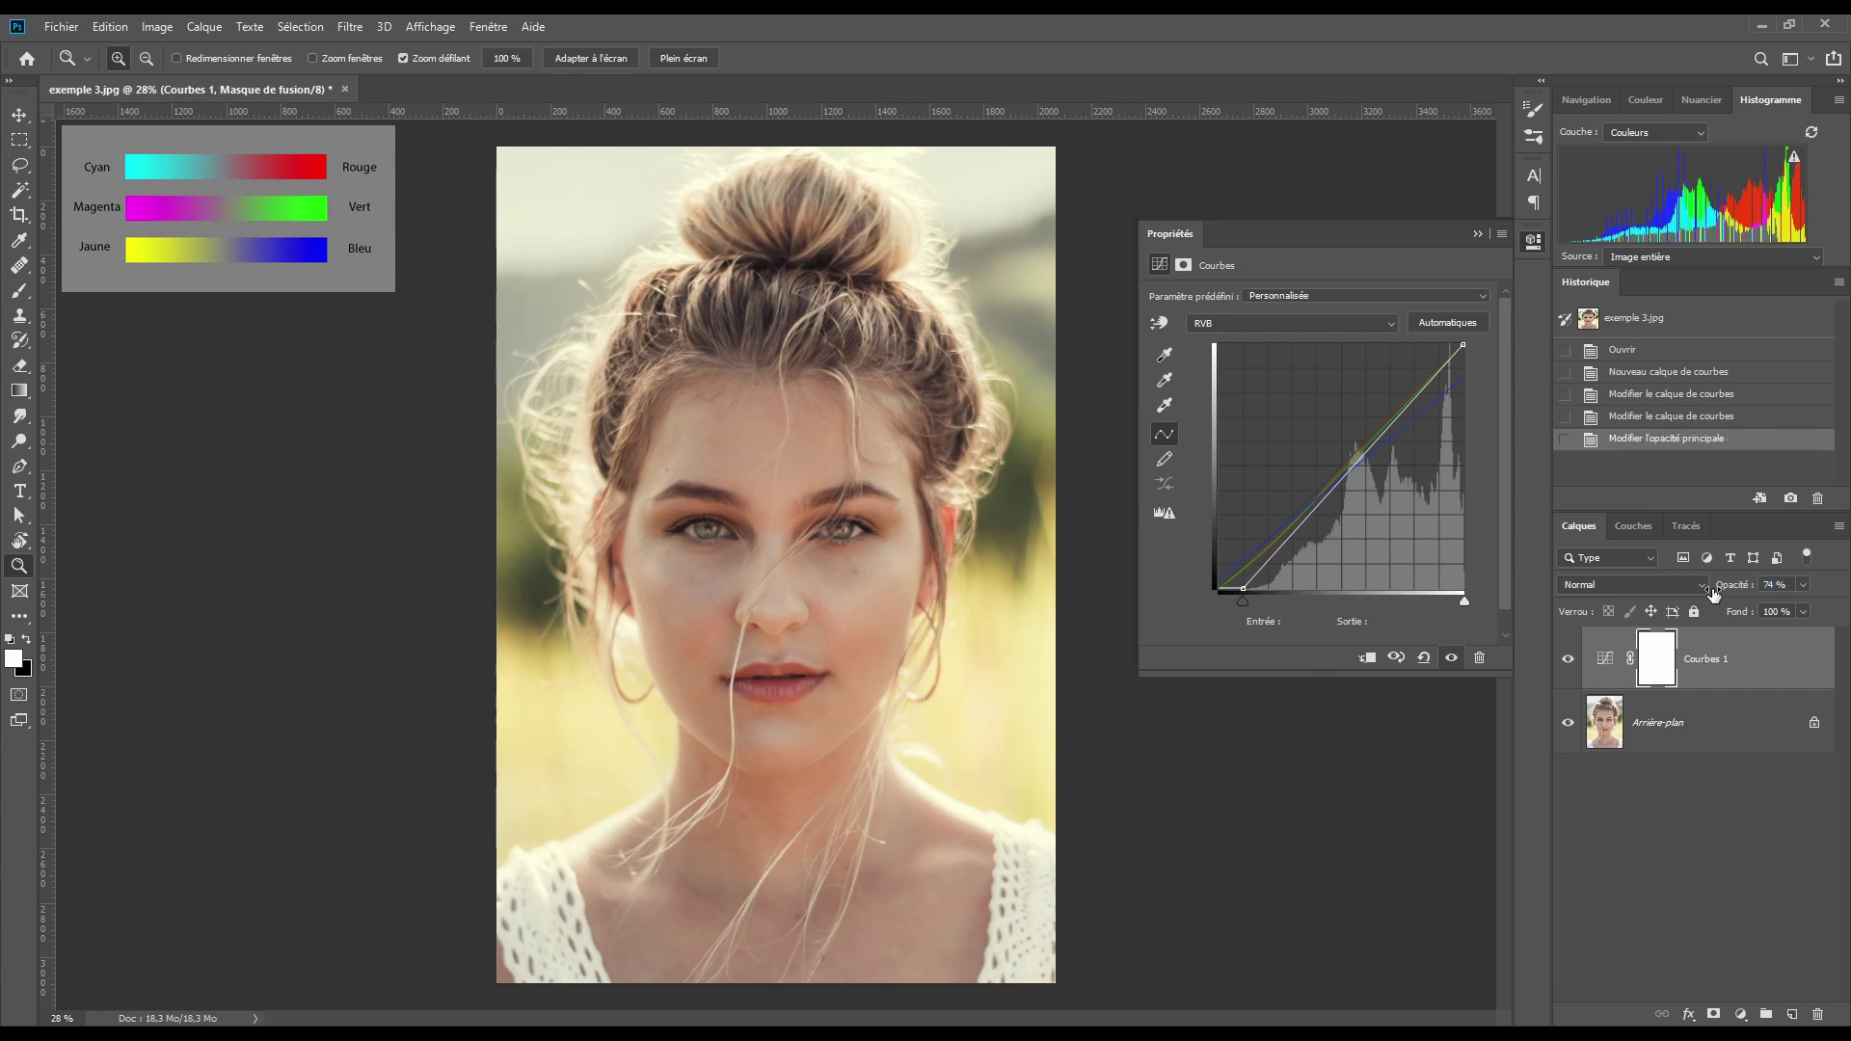